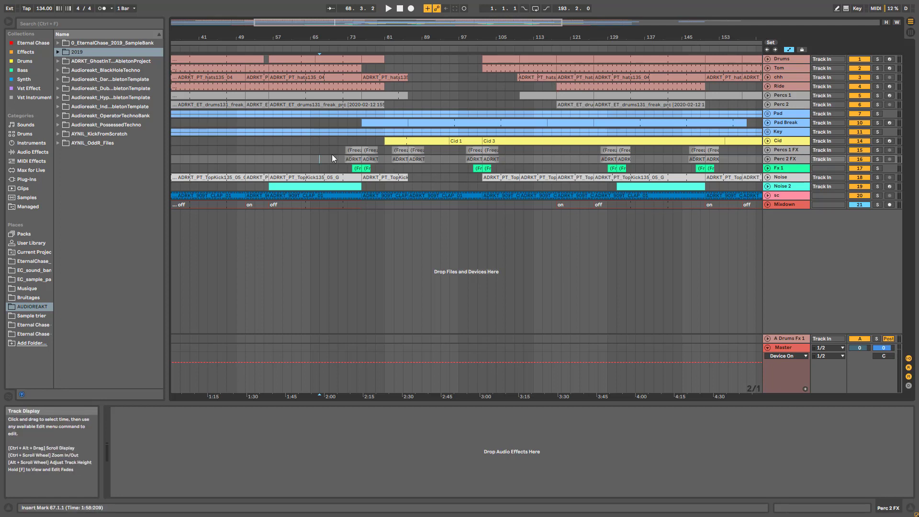
Play the arrangement from bar 67 and set the Limiter gain on the Master track to 3.75 dB.
key("space")
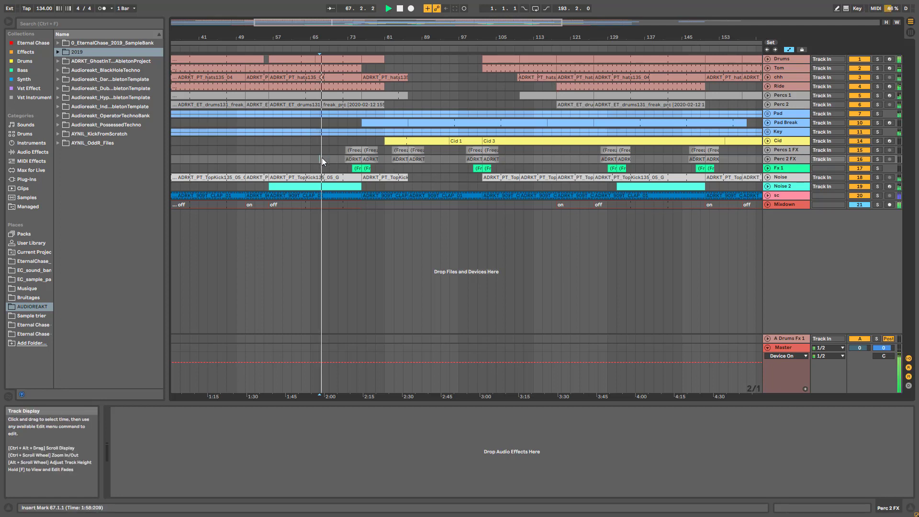
left_click(787, 349)
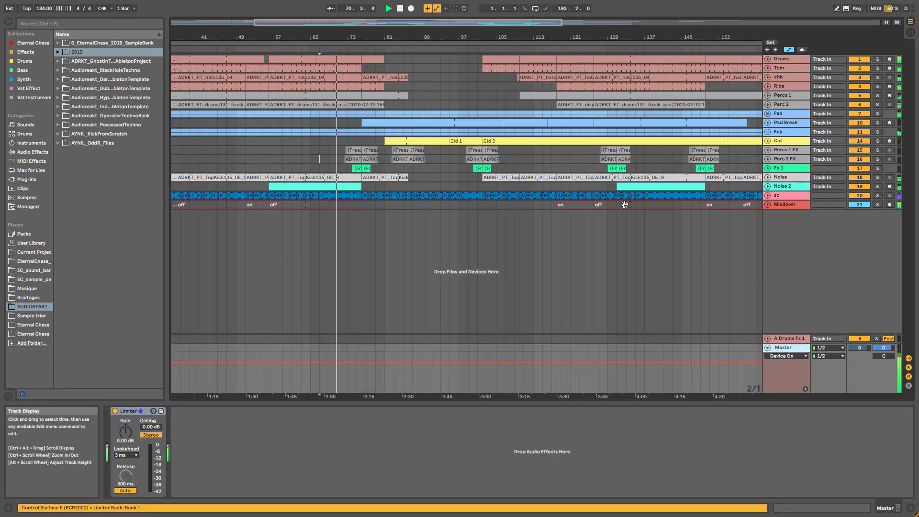
left_click_drag(125, 432, 125, 416)
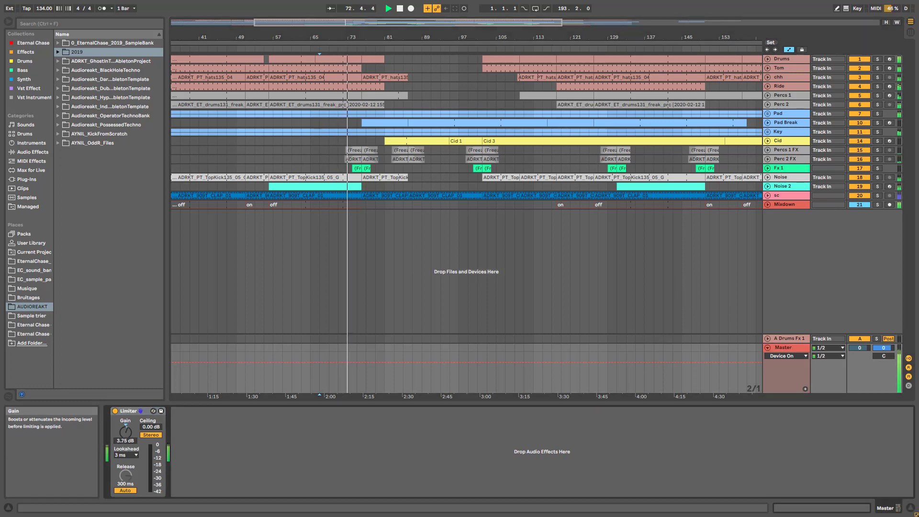
Listen to the arrangement around the break, jumping playback ahead to bar 99 to hear the drop at bar 102.
left_click_drag(394, 23, 394, 41)
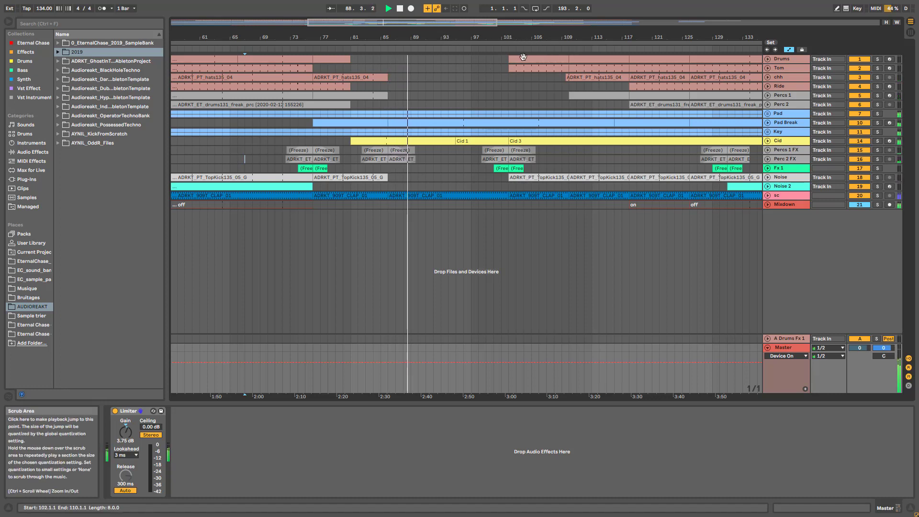
key("space")
left_click(486, 50)
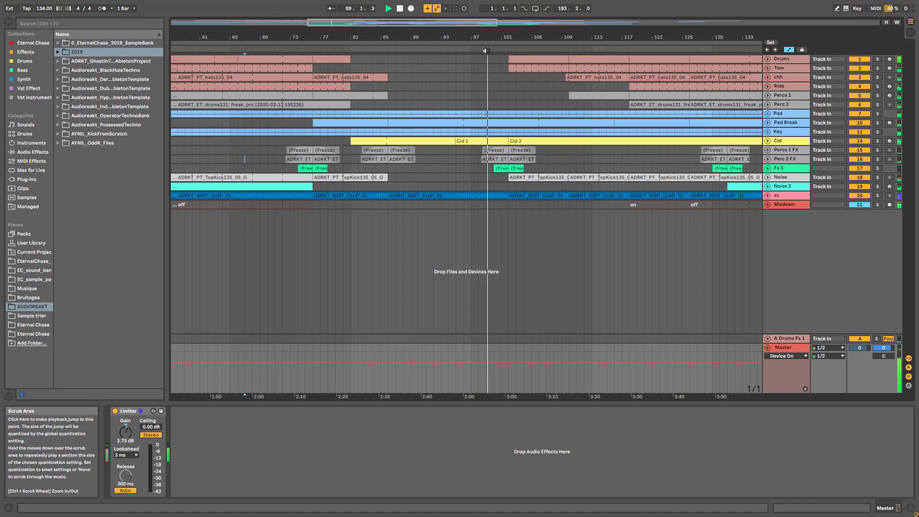
left_click_drag(475, 22, 476, 40)
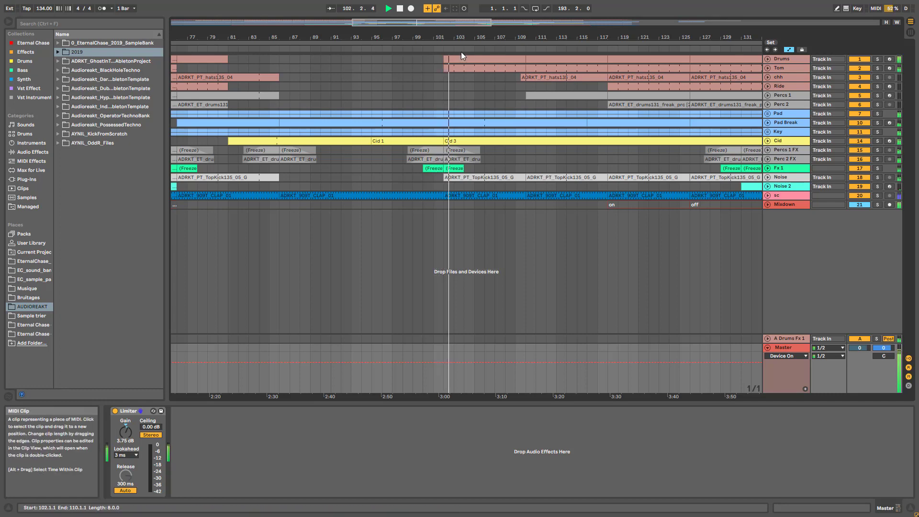
left_click_drag(422, 23, 399, 11)
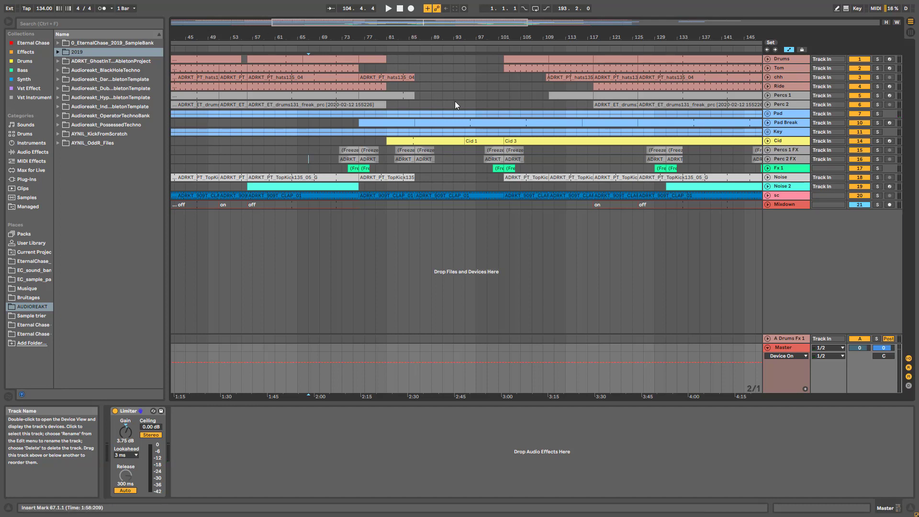
Solo the Drums track, display its device chain and play it from bar 67.
left_click(877, 59)
left_click(793, 58)
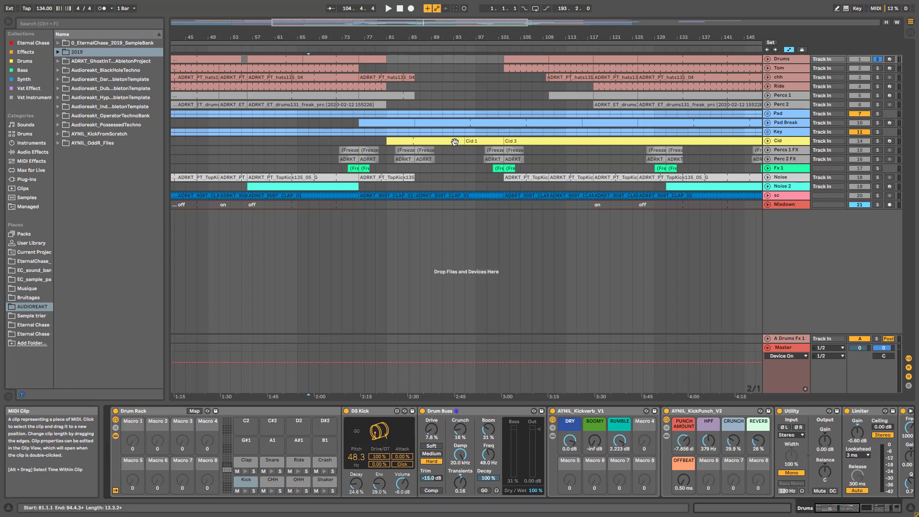
key("space")
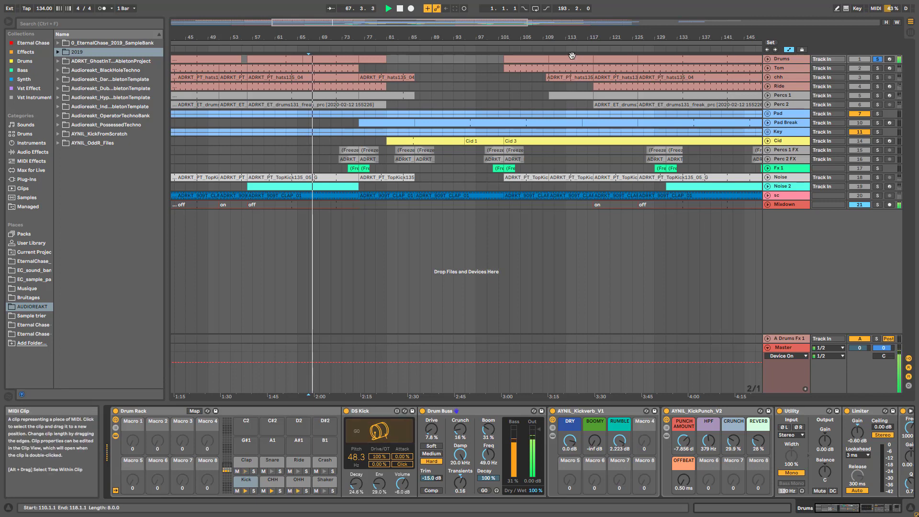
Unfold the Drums track and examine the MIDI notes of its clip starting at bar 66 during playback.
left_click(767, 59)
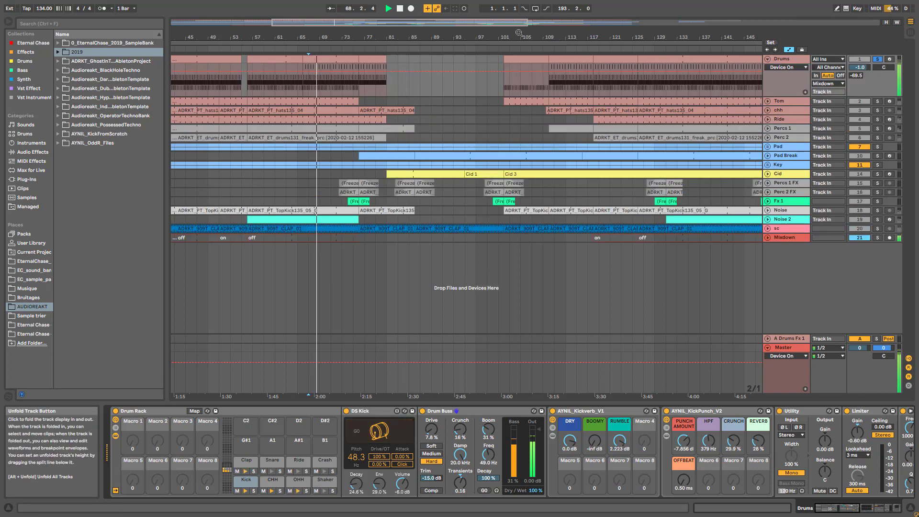
left_click(330, 60)
double_click(331, 60)
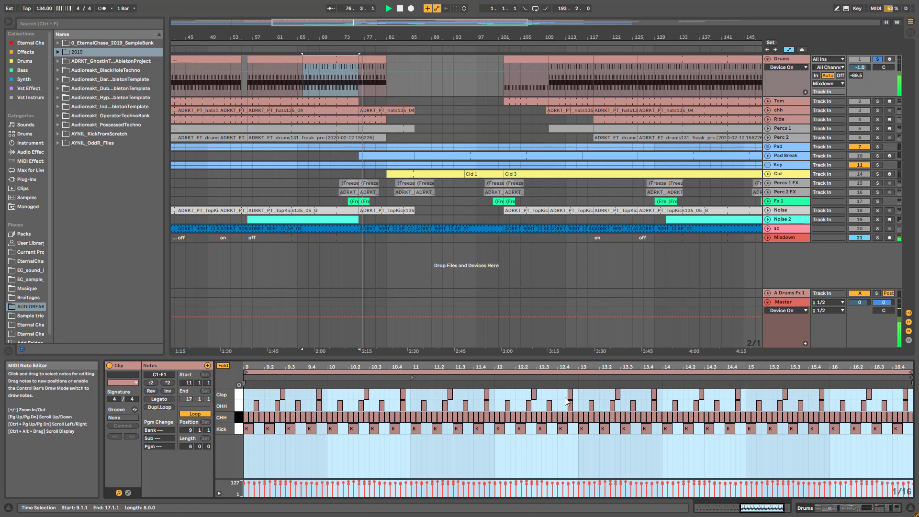
key("space")
Return to the Drums device chain, solo the Kick pad in the Drum Rack and audition it.
double_click(789, 59)
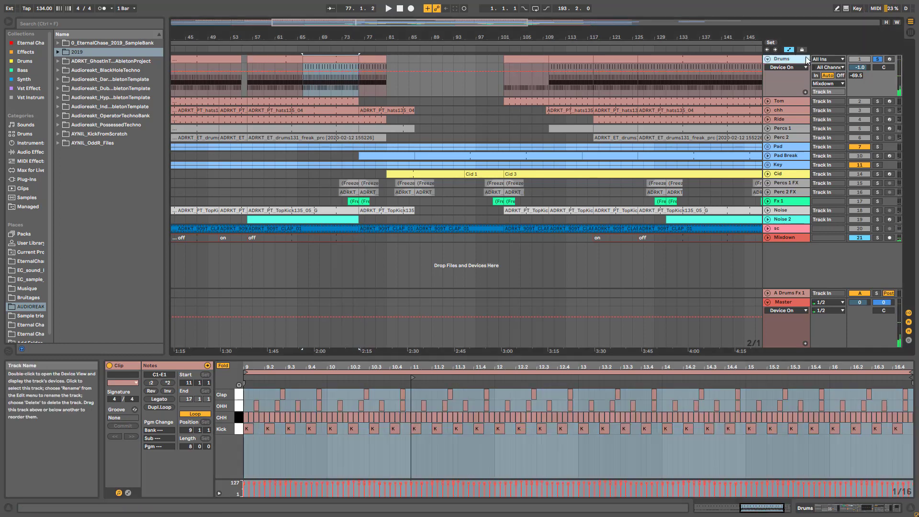
left_click(253, 491)
left_click(246, 480)
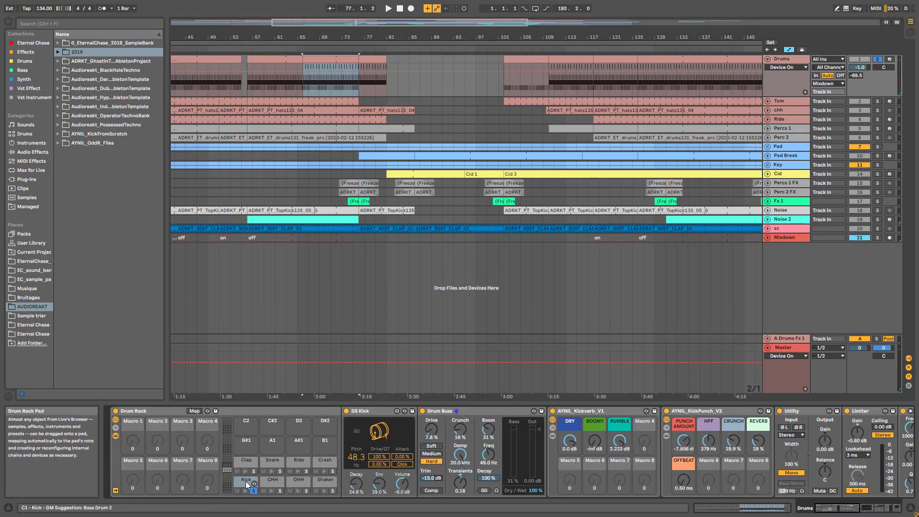
key("space")
key("space")
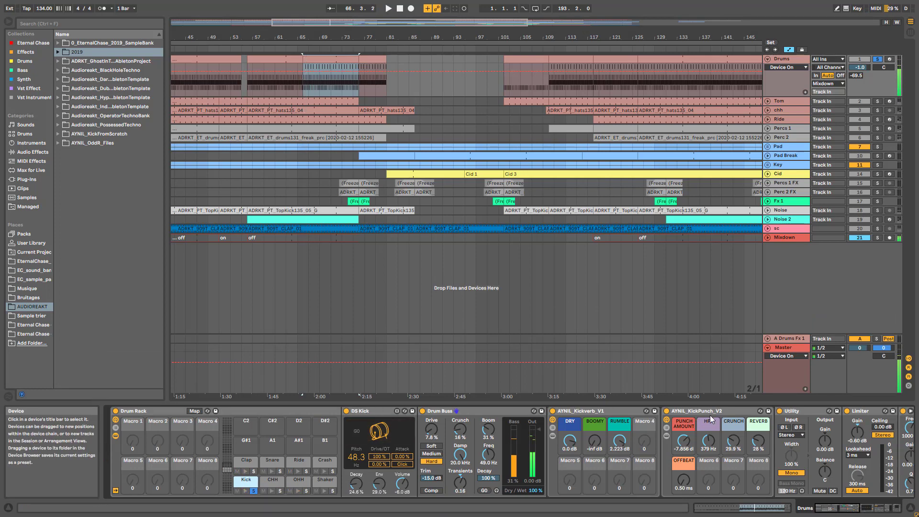
Bypass AYNIL_KickPunch_V2, AYNIL_Kickverb_V1 and Drum Buss to hear the raw kick, and switch Drum Buss back on during playback.
left_click(666, 411)
left_click(553, 411)
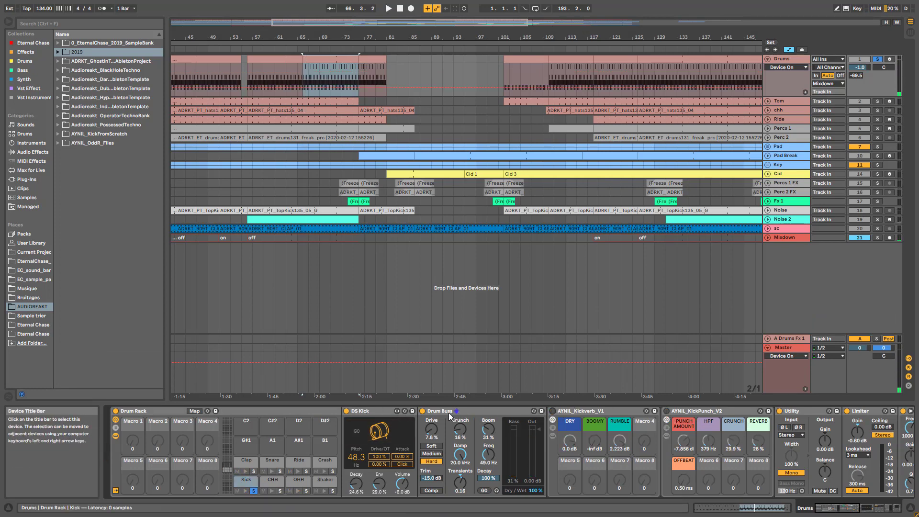
left_click(423, 411)
key("space")
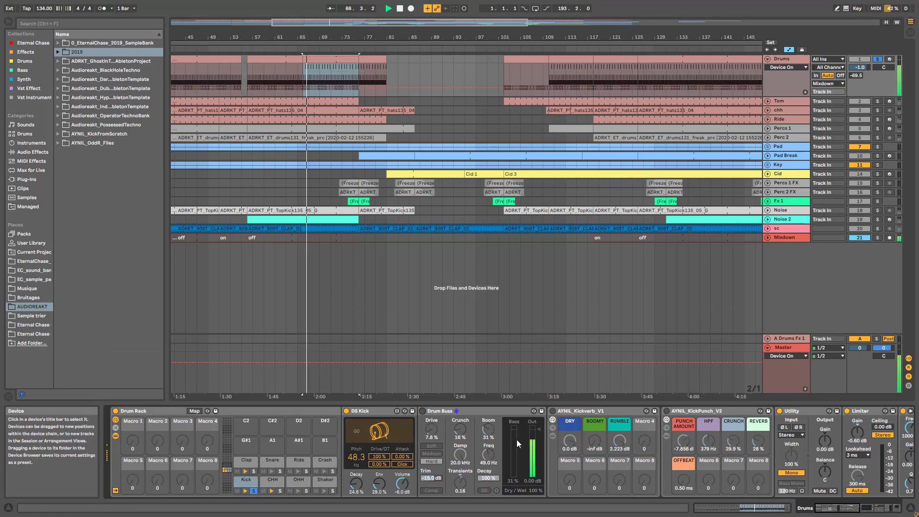
left_click(422, 410)
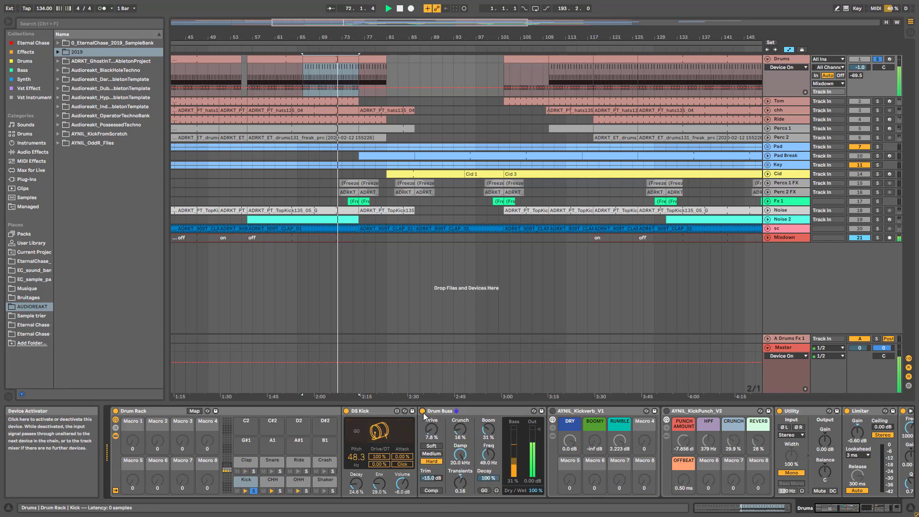
Switch AYNIL_Kickverb_V1 back on and examine its dry, boomy and rumble chains.
left_click(552, 427)
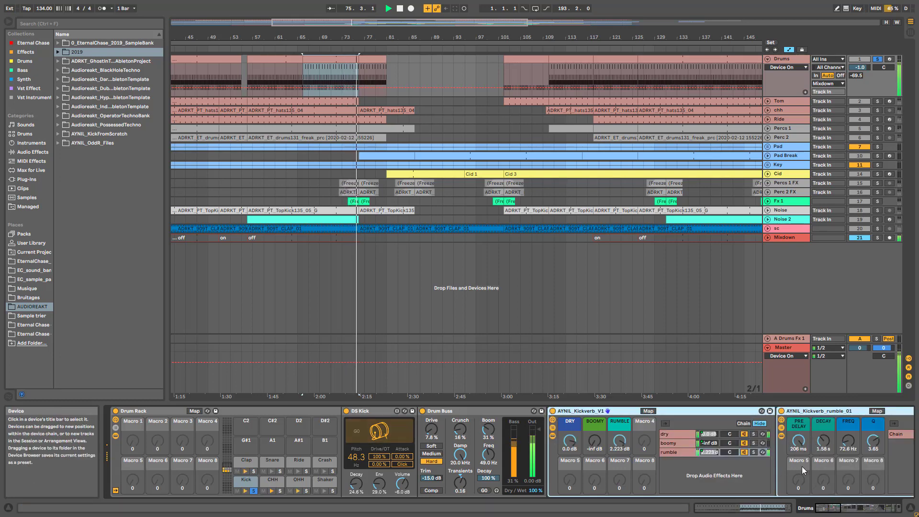
left_click(552, 436)
left_click(552, 428)
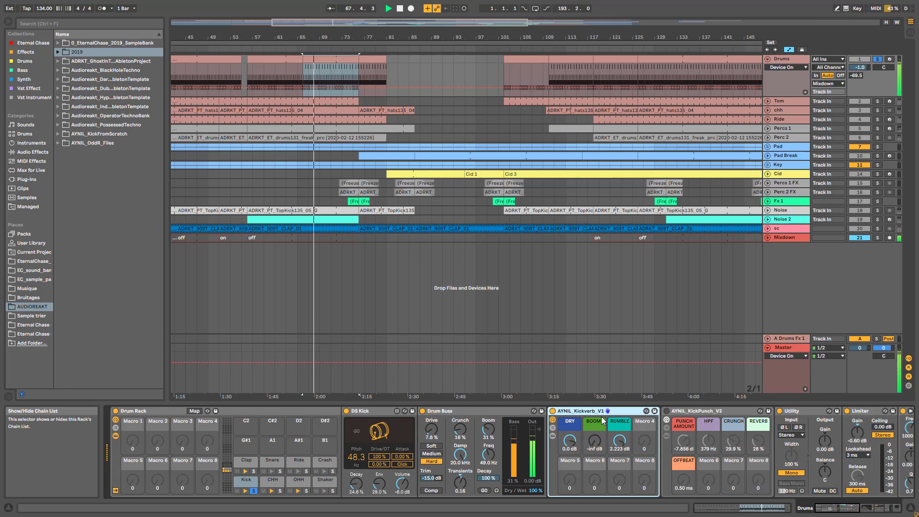
Unsolo the Drums track and the Kick pad, and compare the full mix with AYNIL_KickPunch_V2 on and off.
left_click(679, 410)
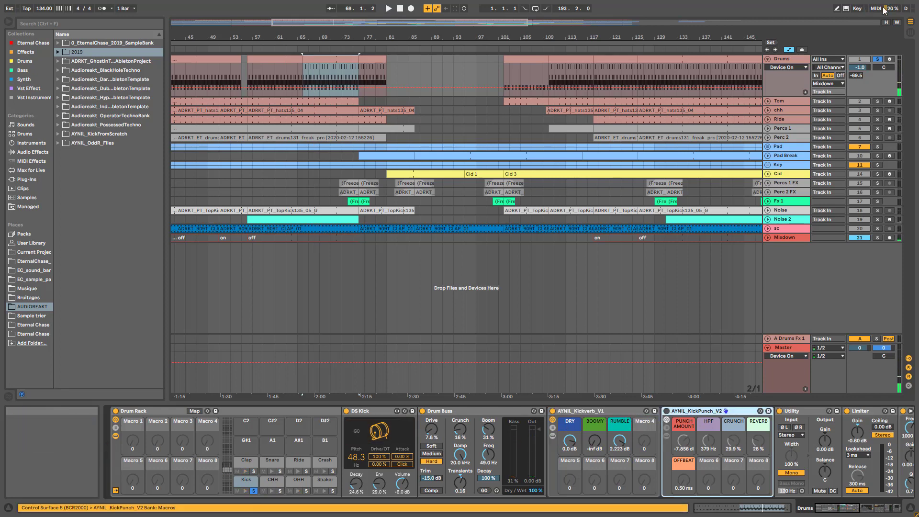
key("space")
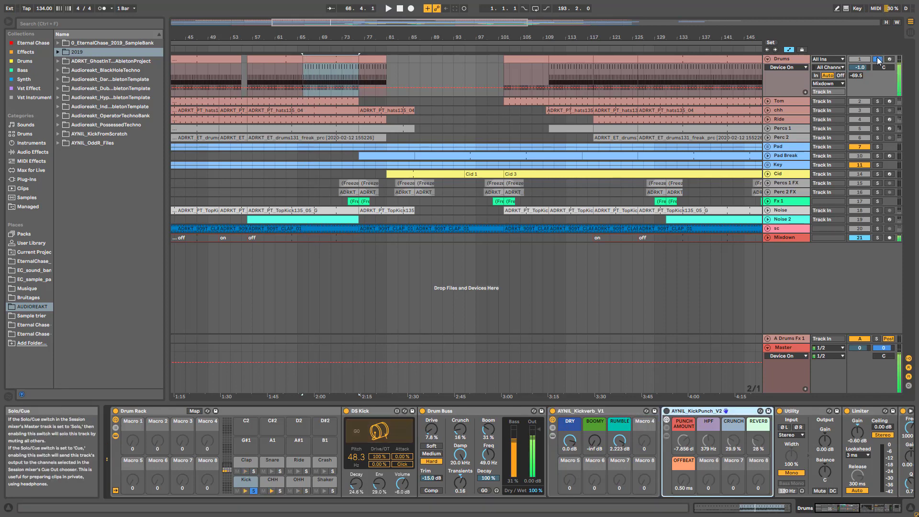
left_click(878, 60)
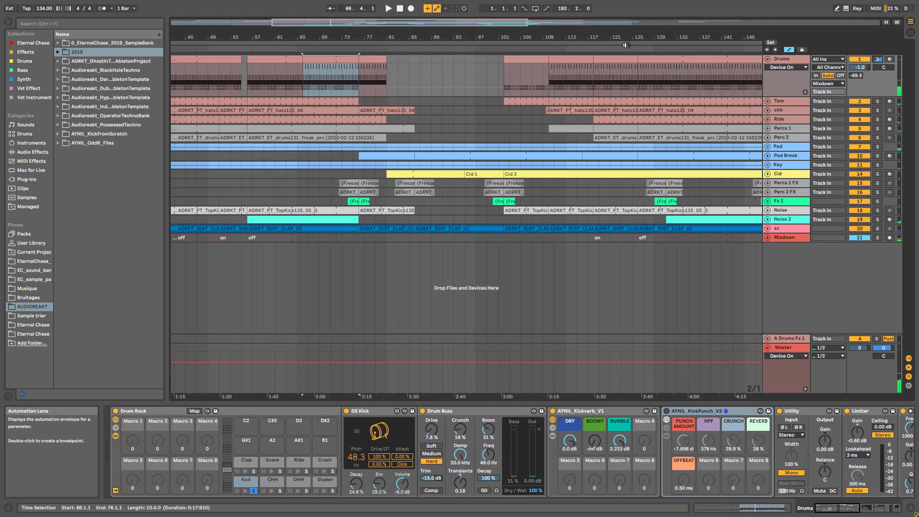
left_click(246, 480)
key("space")
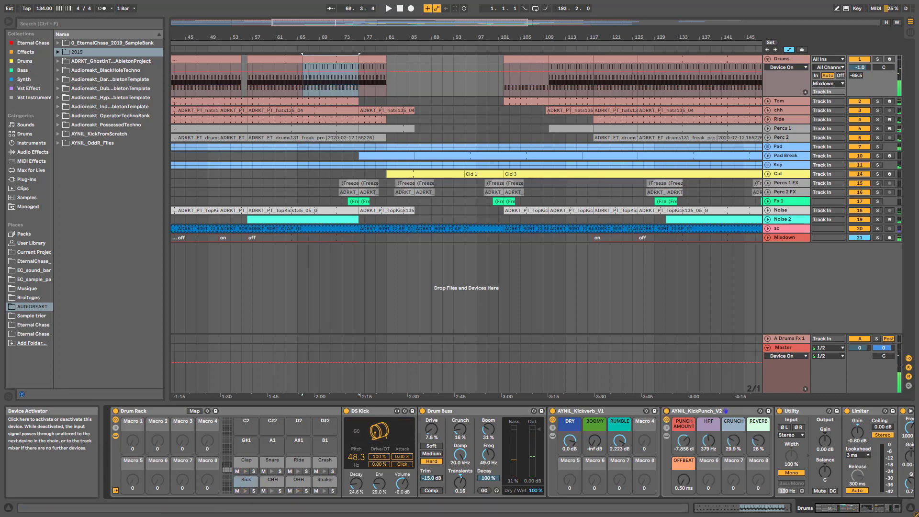
key("space")
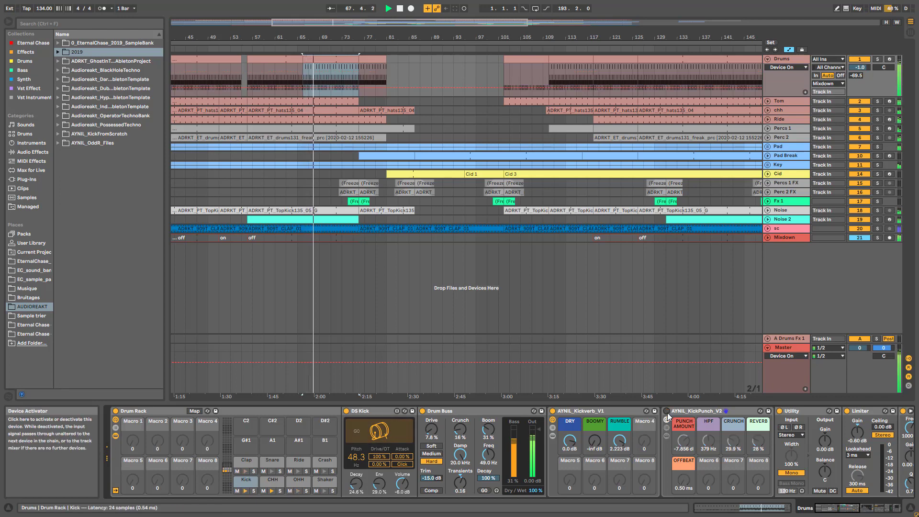
Solo the Drums track and Kick pad again, audition the kick with AYNIL_KickPunch_V2, and view the rest of its chain.
left_click(877, 59)
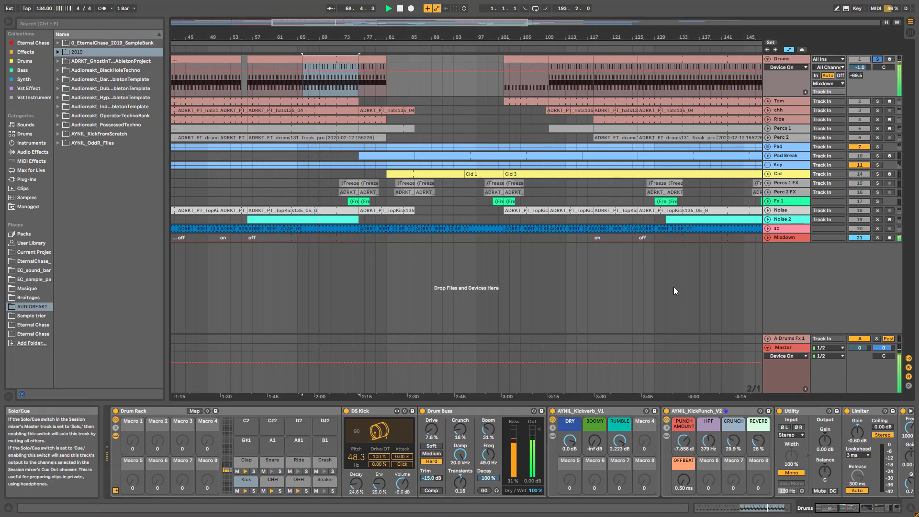
key("space")
left_click(254, 491)
key("space")
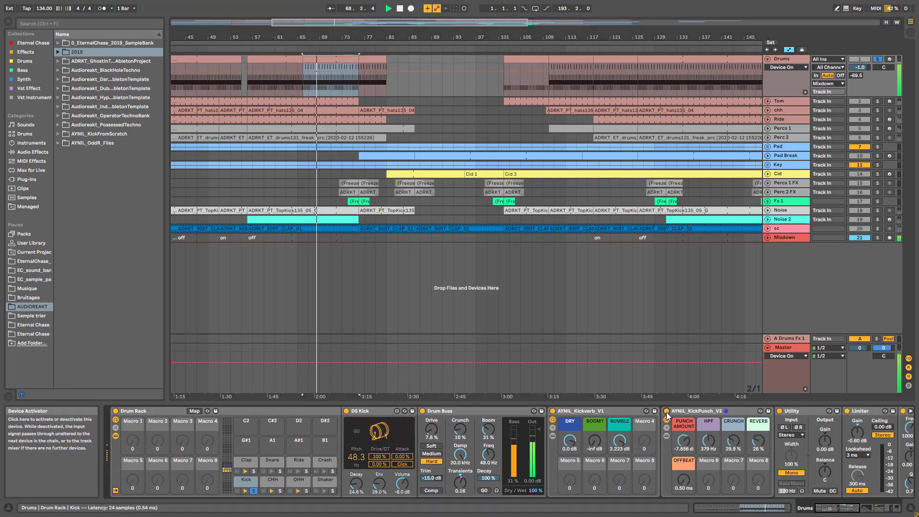
left_click(857, 510)
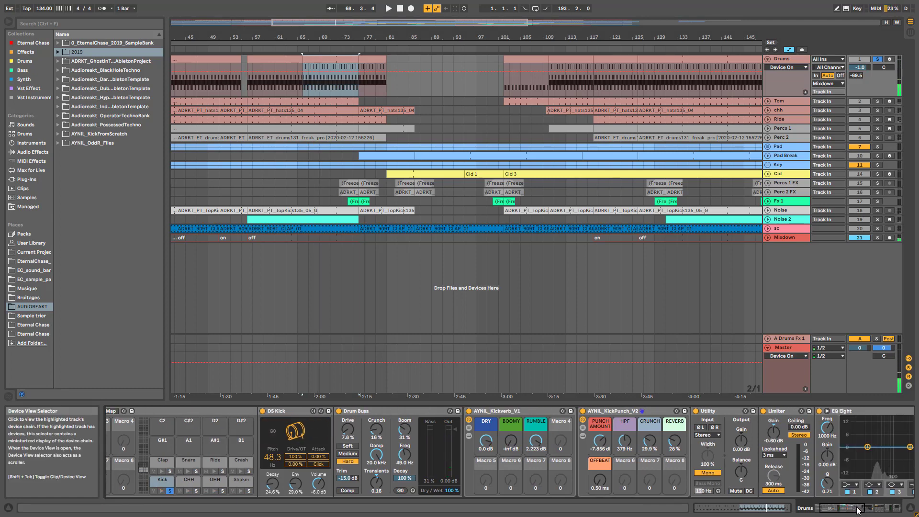
Show the devices of the CHH and OHH pads and audition the open hi-hat soloed.
left_click(197, 491)
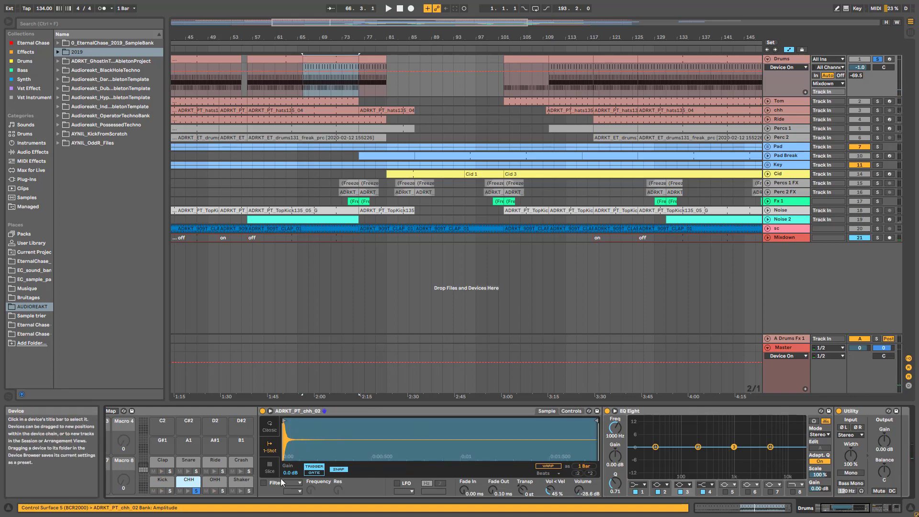
left_click(209, 481)
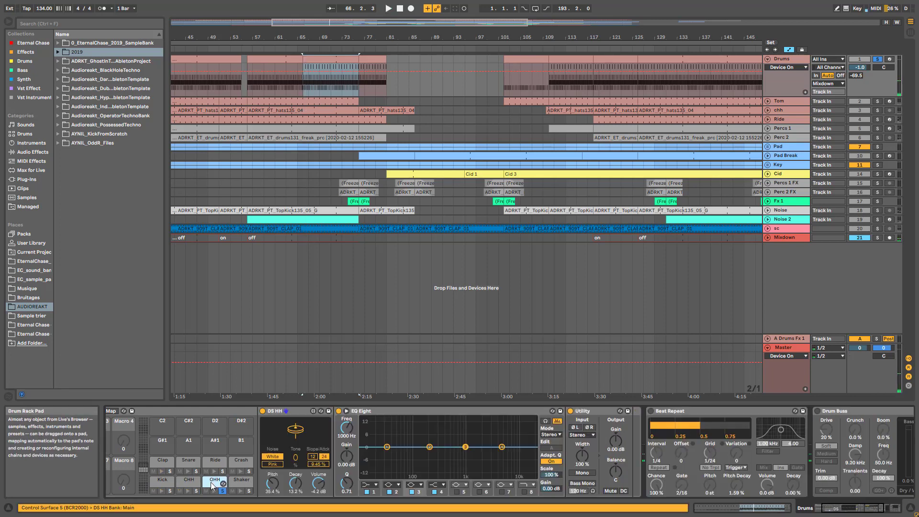
key("space")
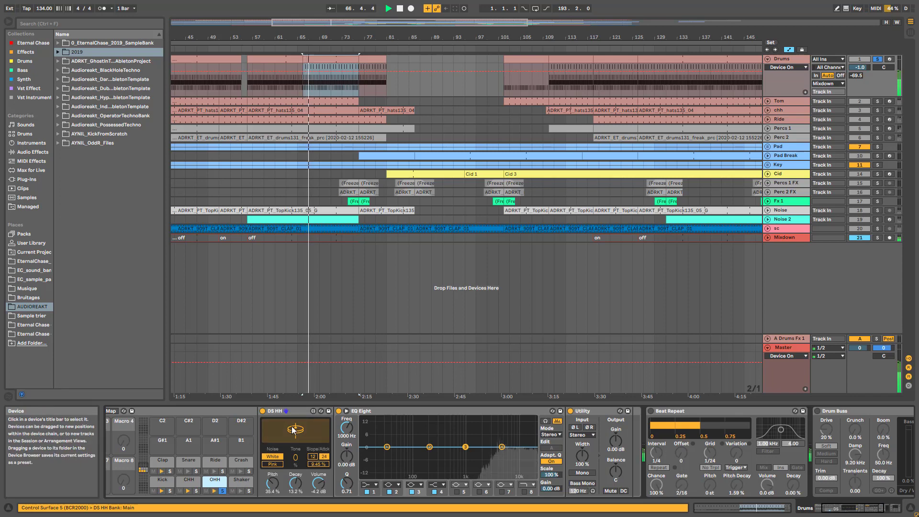
key("space")
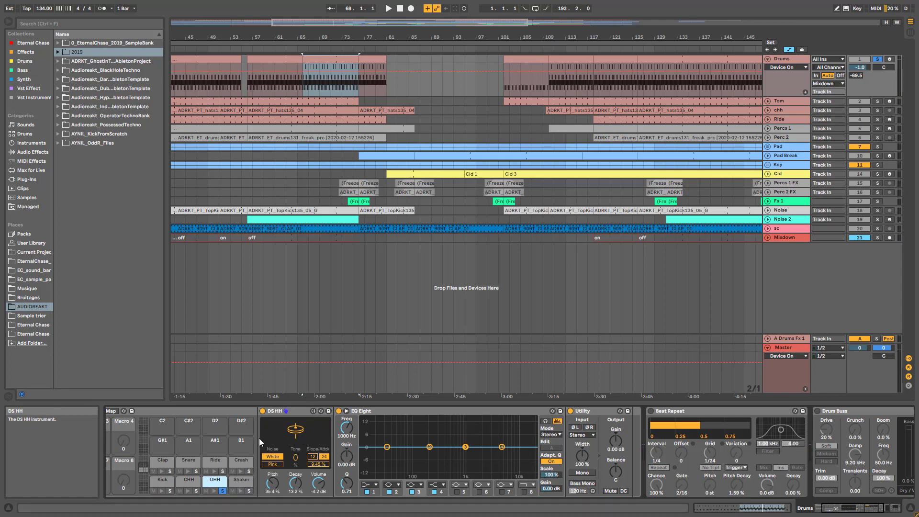
key("space")
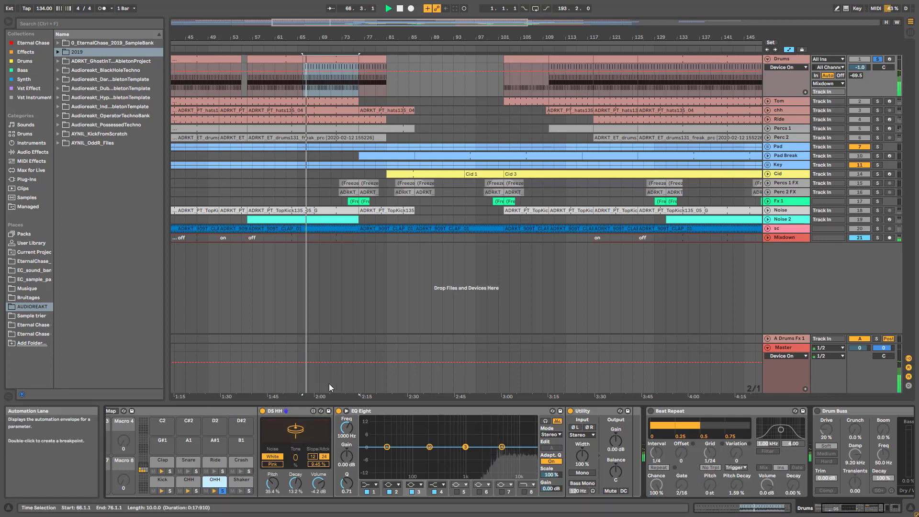
Unsolo the OHH pad, audition the Clap pad soloed, and open the Drums MIDI clip starting at bar 66.
left_click(223, 490)
key("space")
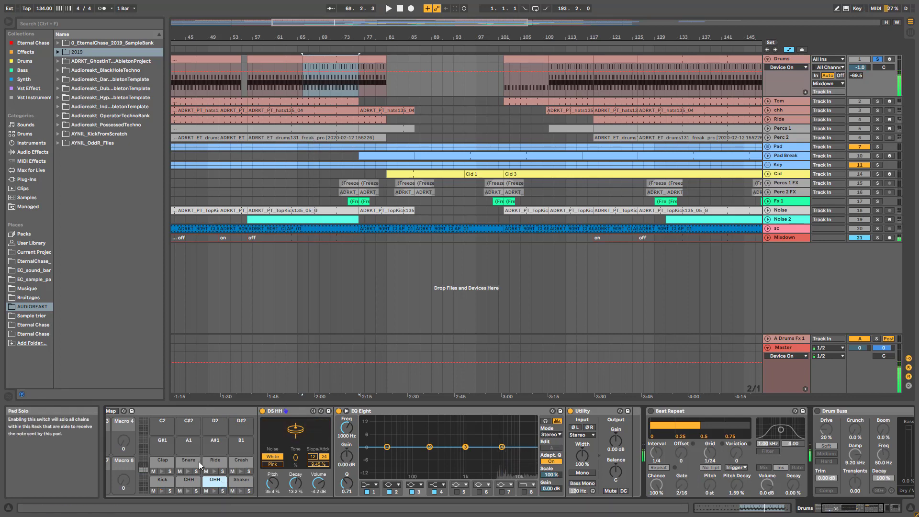
left_click(155, 465)
left_click(170, 471)
key("space")
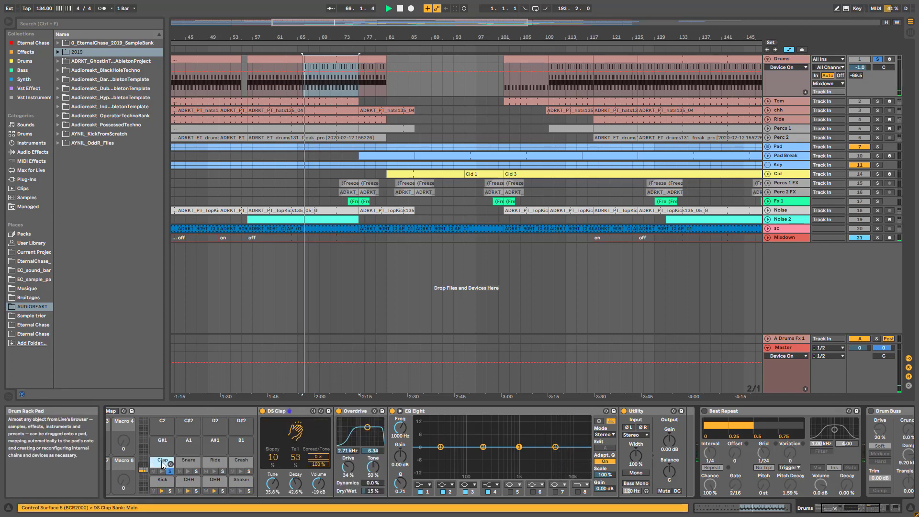
double_click(321, 59)
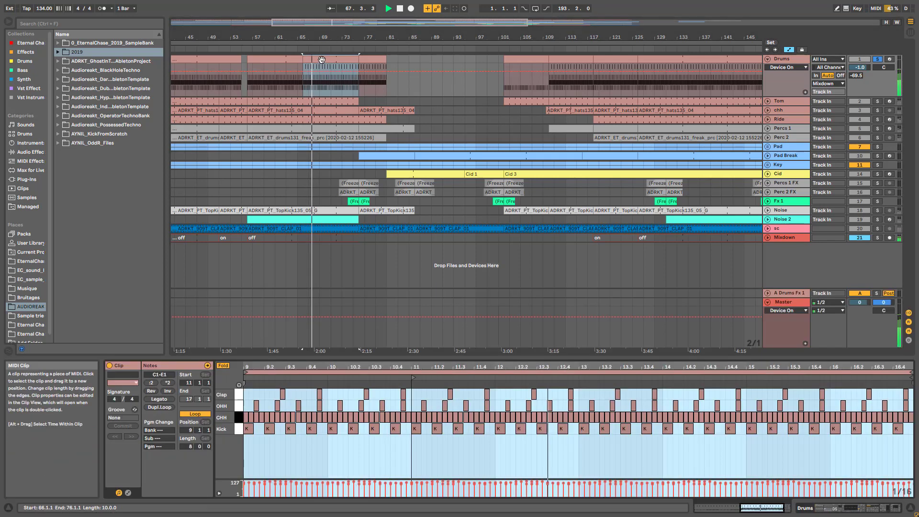
Show the chain list of the Drums track's Drum Rack and unsolo the Clap chain.
left_click(786, 61)
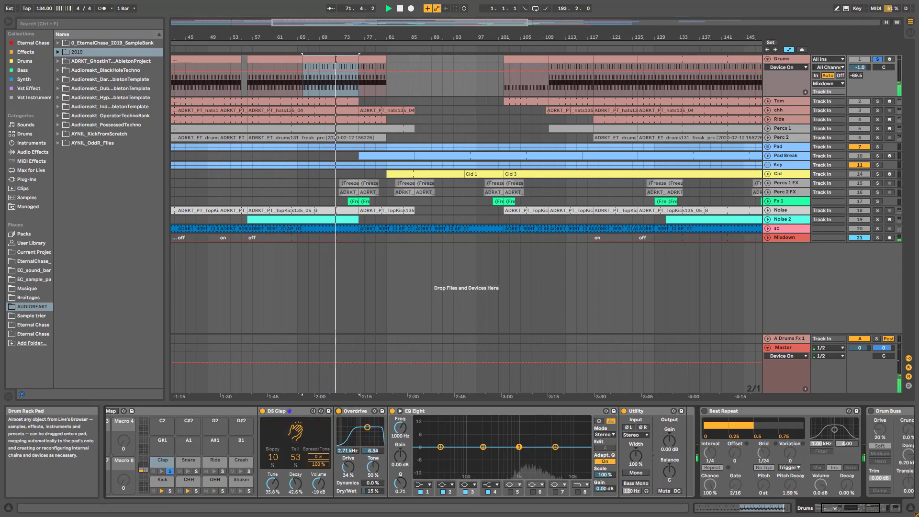
left_click_drag(846, 510, 835, 510)
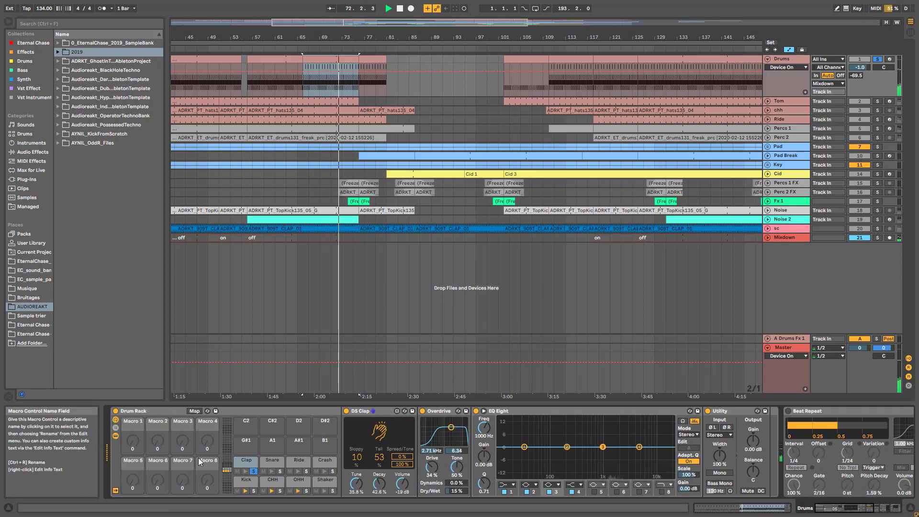
left_click(116, 429)
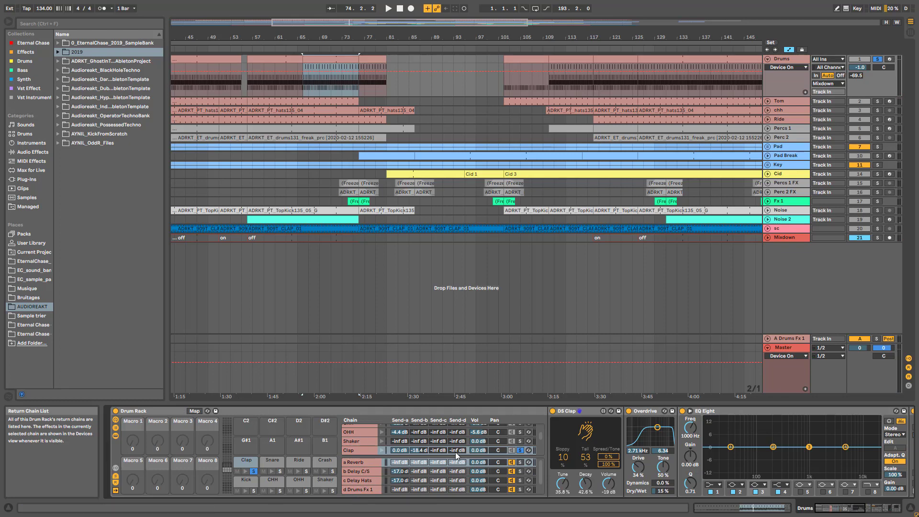
left_click(521, 450)
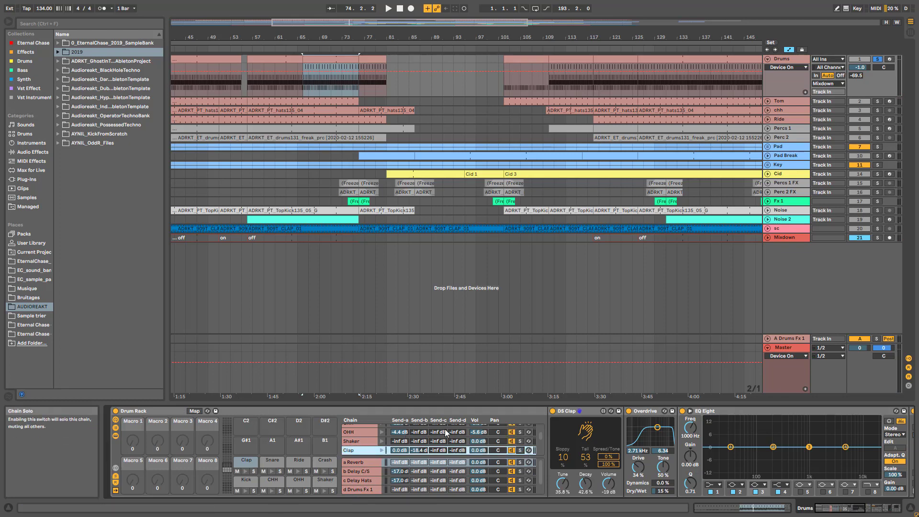
Hide the Drum Rack's pad devices and view the Beat Repeat, Drum Buss and Glue Compressor after the rack.
scroll(398, 443, "up", 1)
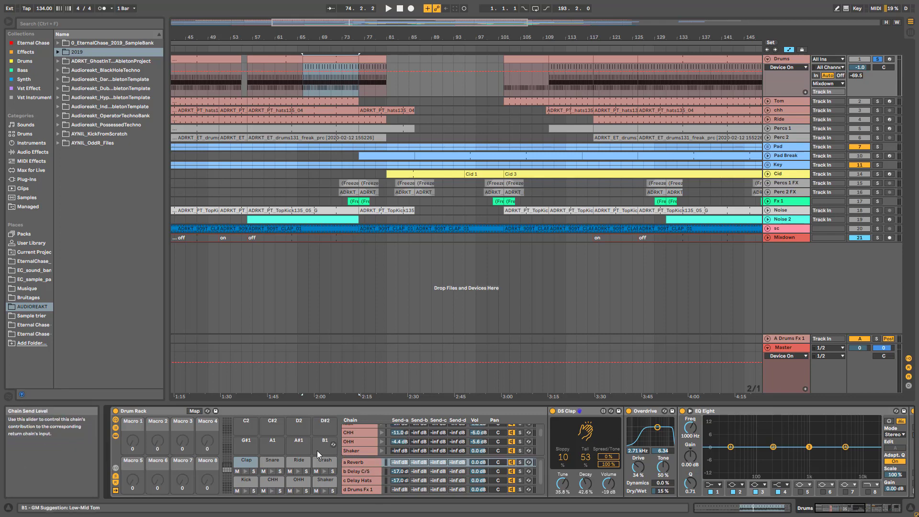
left_click(115, 436)
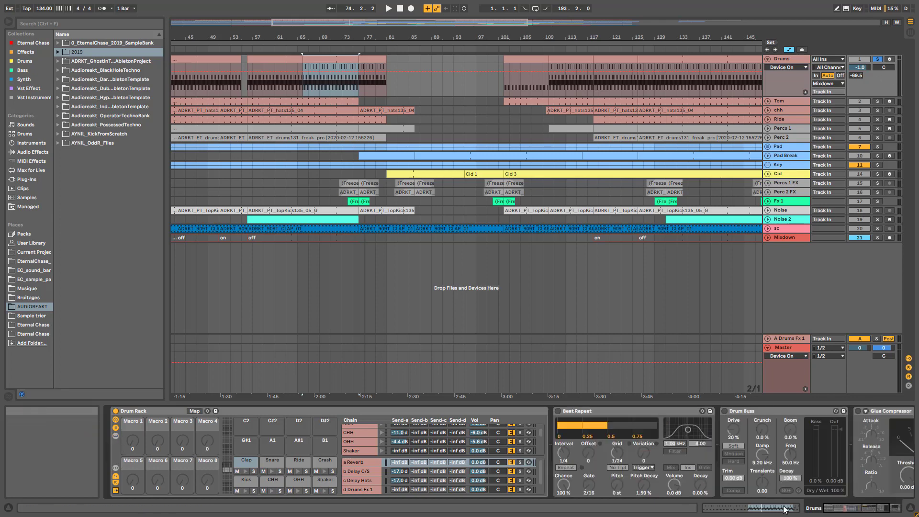
mouse_move(867, 509)
left_mouse_down()
mouse_move(877, 509)
mouse_move(869, 508)
left_mouse_up()
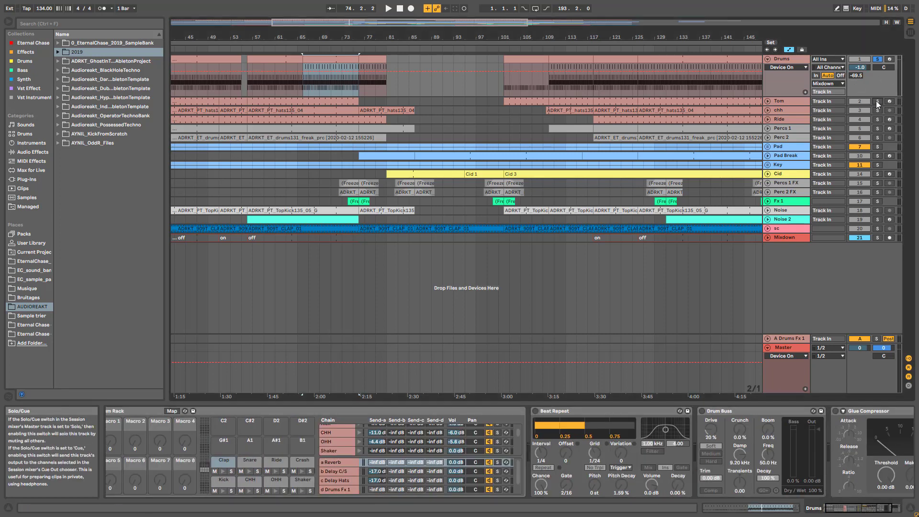
Solo the Tom track and audition it with its EQ Eight, Delay and reverb bypassed.
left_click(878, 101)
key("space")
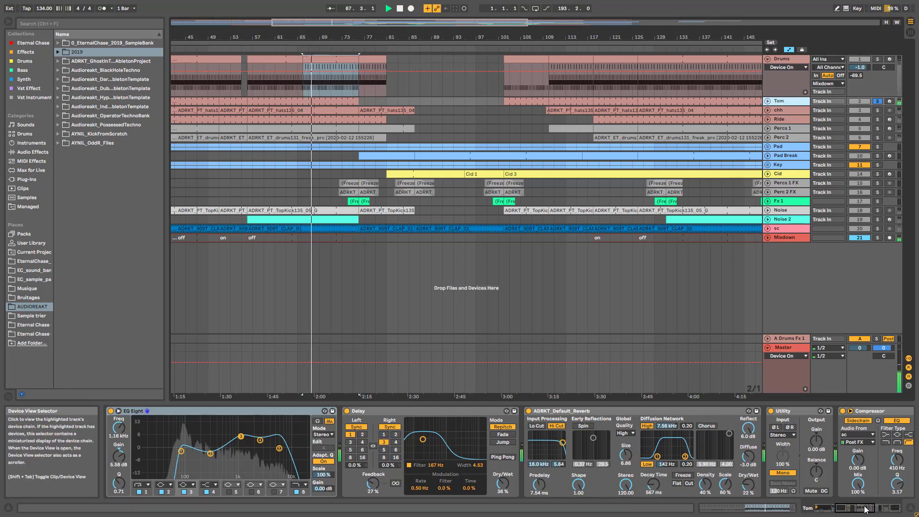
left_click_drag(865, 509, 827, 505)
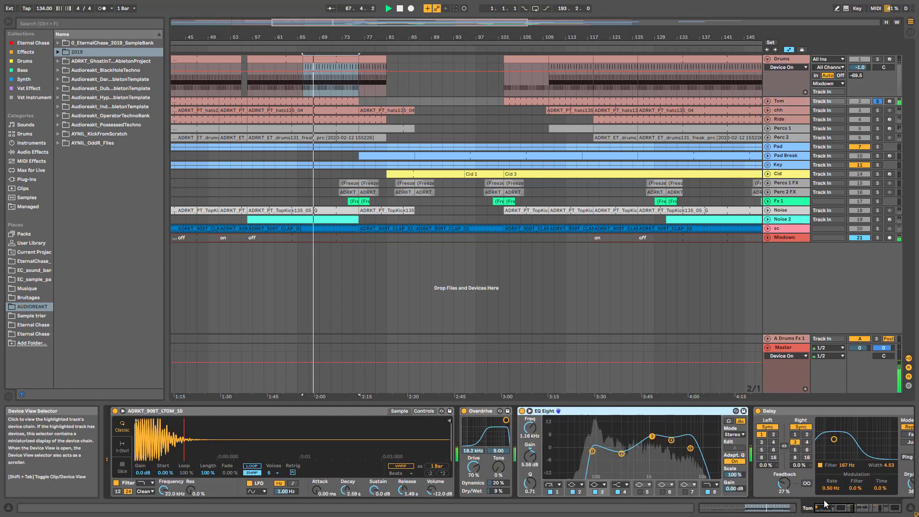
left_click(758, 411)
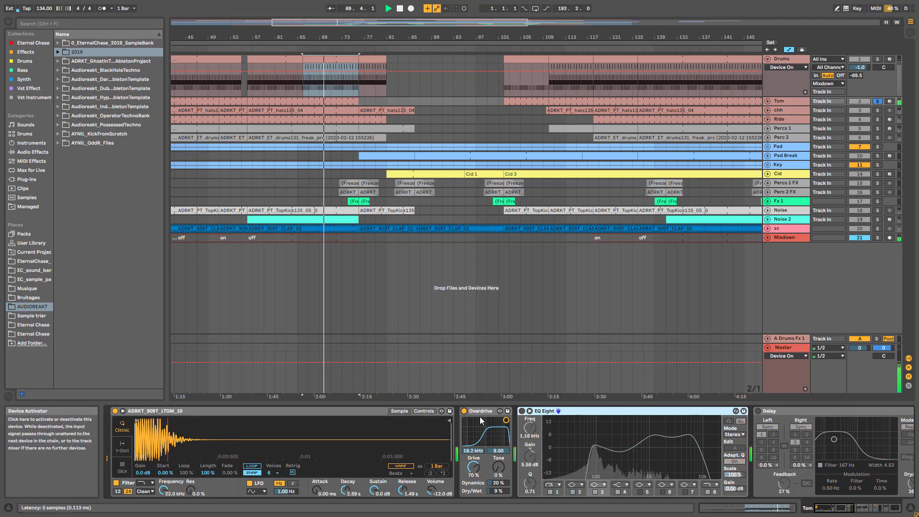
left_click_drag(830, 509, 884, 506)
left_click(369, 412)
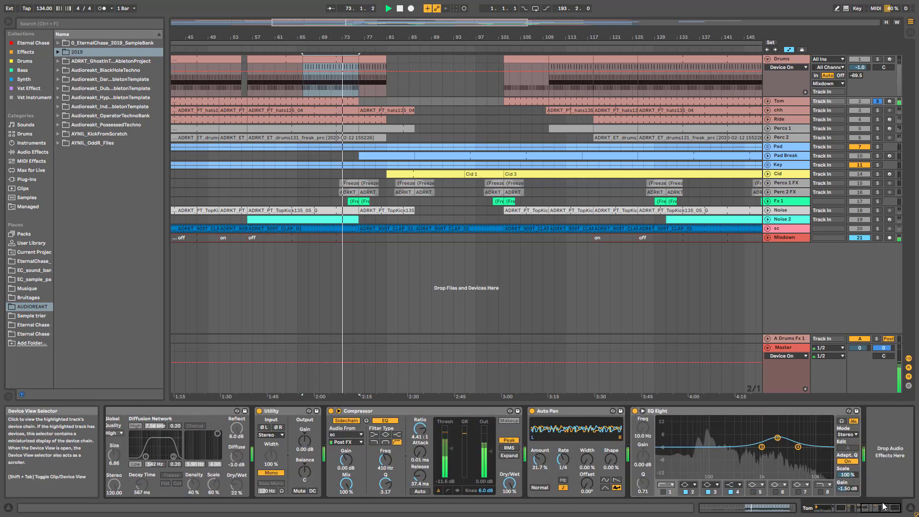
left_click_drag(884, 507, 828, 510)
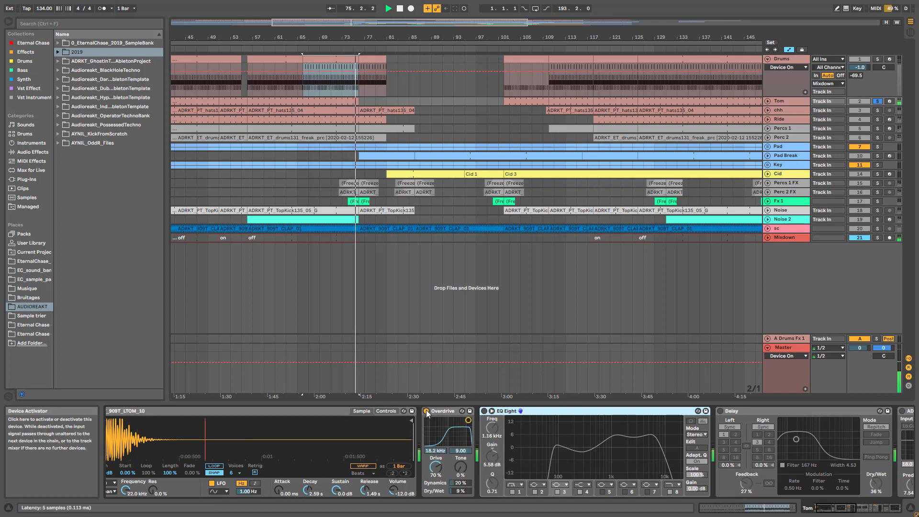
Reactivate the Tom track's EQ Eight, Delay and ADRKT_Default_Reverb during playback, and view the rest of its chain.
left_click(484, 411)
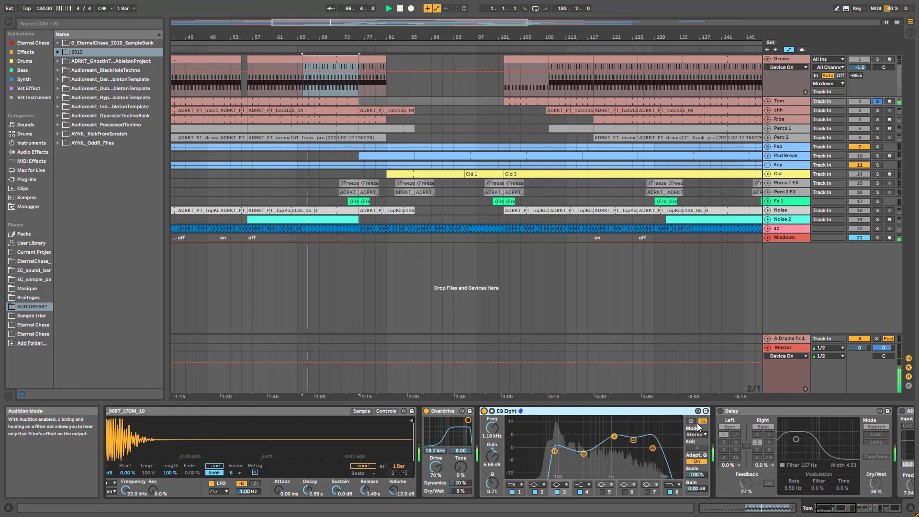
left_click(720, 411)
left_click_drag(830, 508, 836, 506)
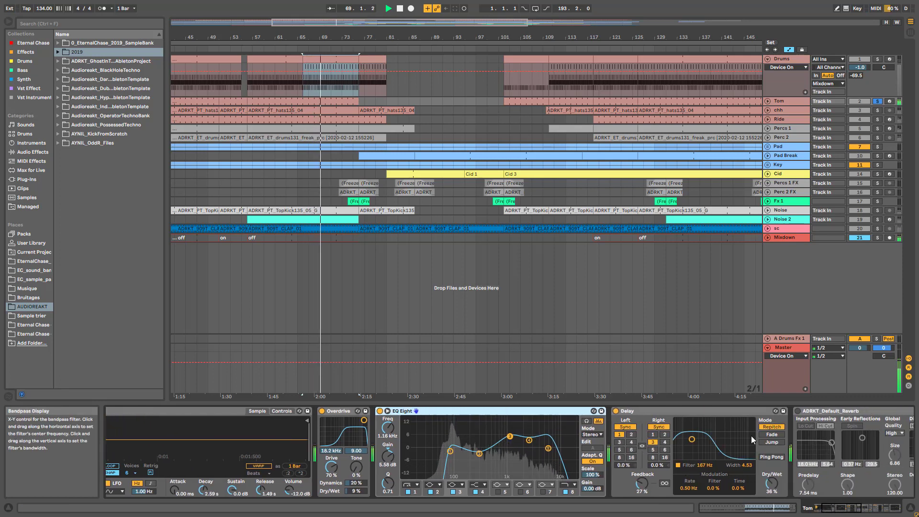
left_click(798, 411)
left_click_drag(835, 507, 876, 508)
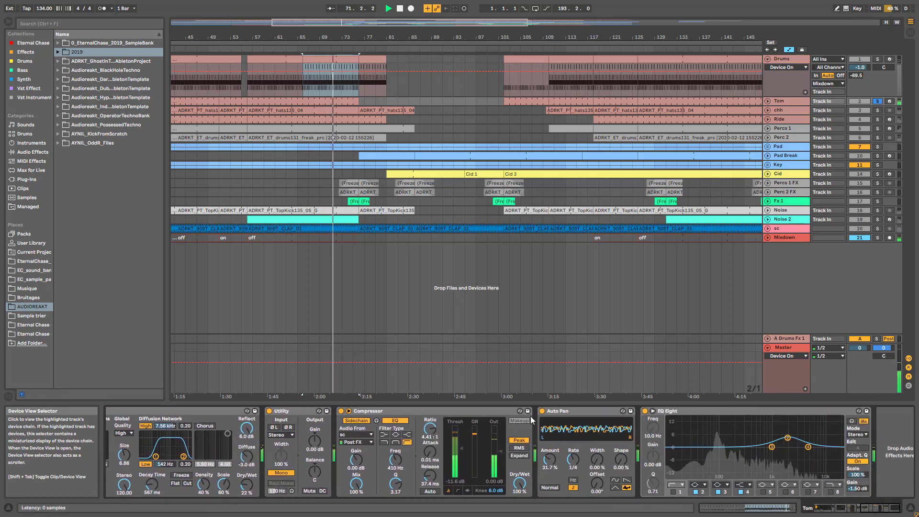
key("space")
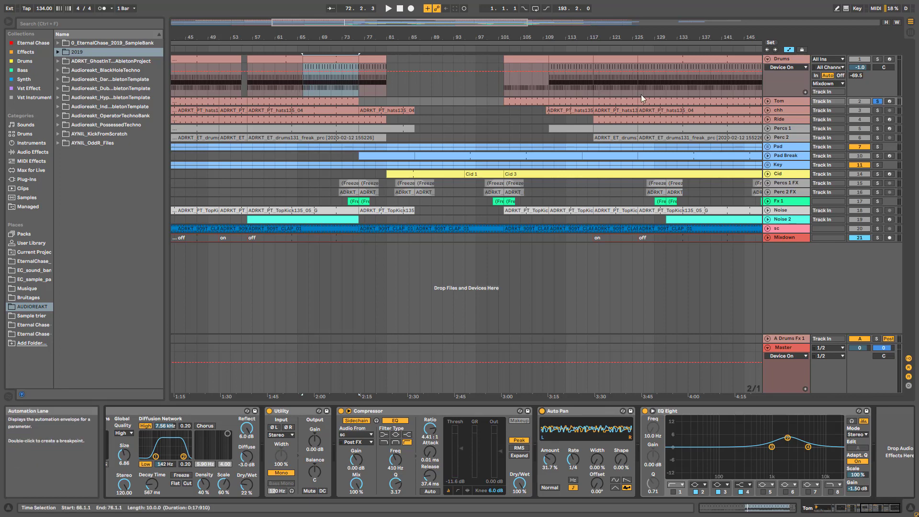
Unfold the Tom track, play its MIDI clip starting at bar 56, and enlarge the clip's velocity lane.
left_click(768, 102)
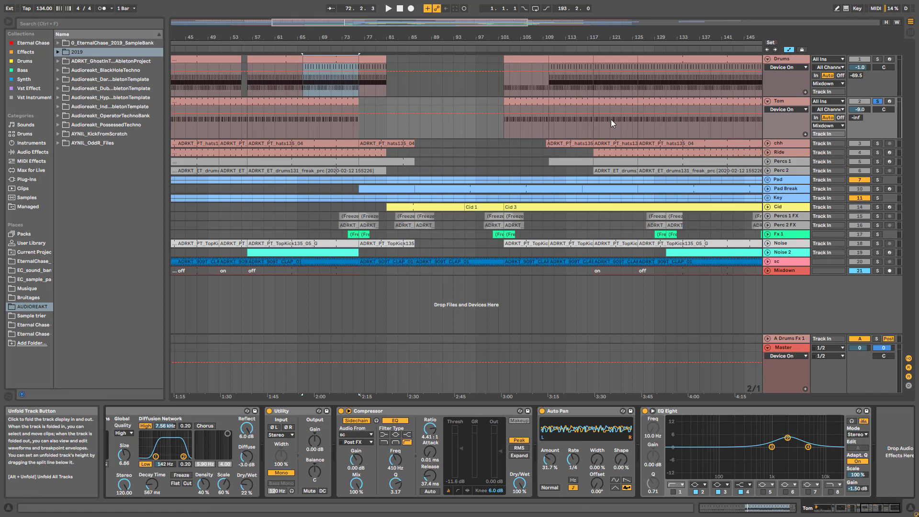
double_click(278, 102)
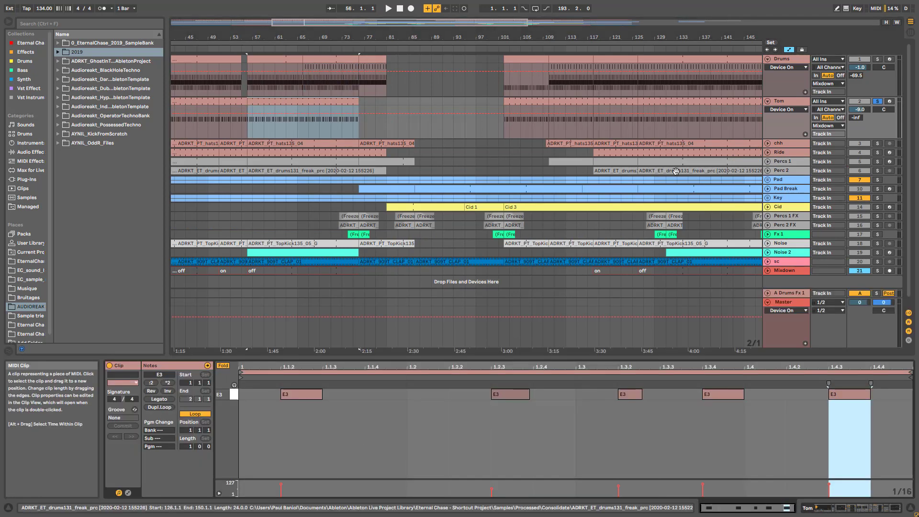
left_click(256, 103)
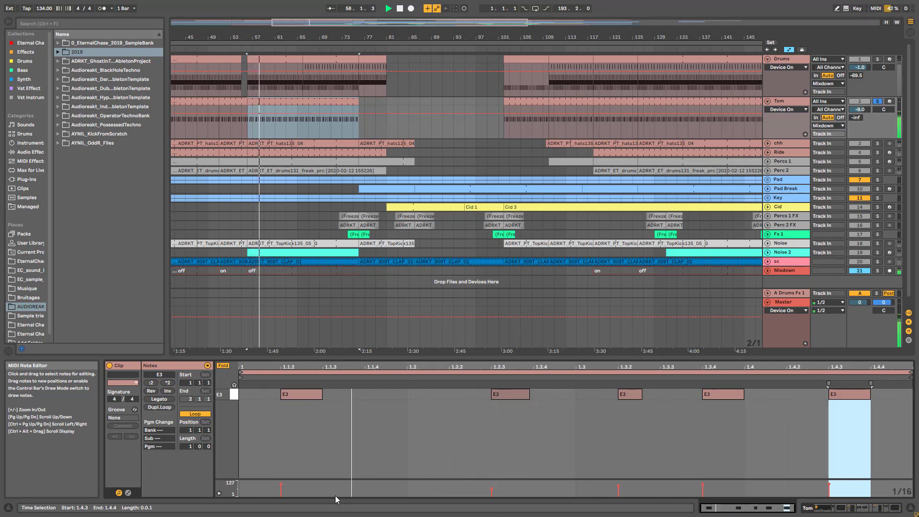
left_click(344, 481)
left_click_drag(349, 480, 350, 461)
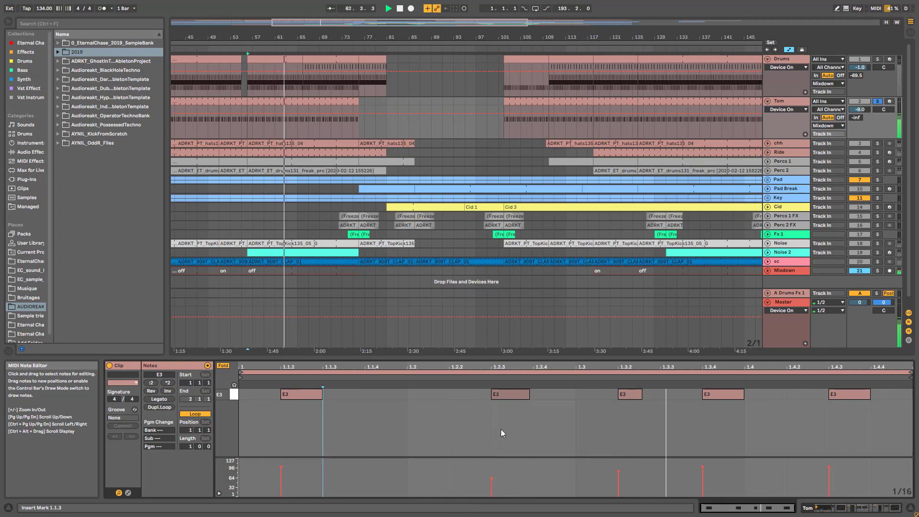
key("space")
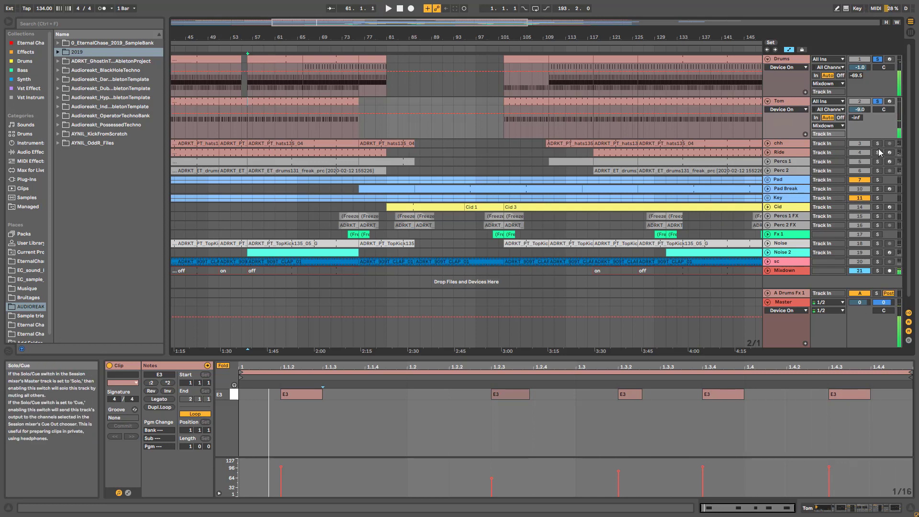
Audition the chh track soloed, unfold it, and open its ADRKT_PT_hats135_04 clip starting at bar 126.
left_click(788, 102)
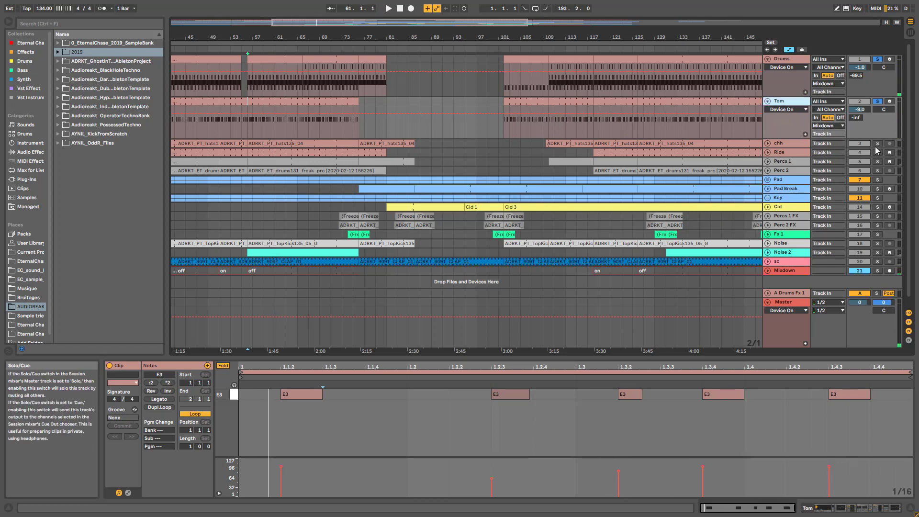
left_click(783, 143)
key("space")
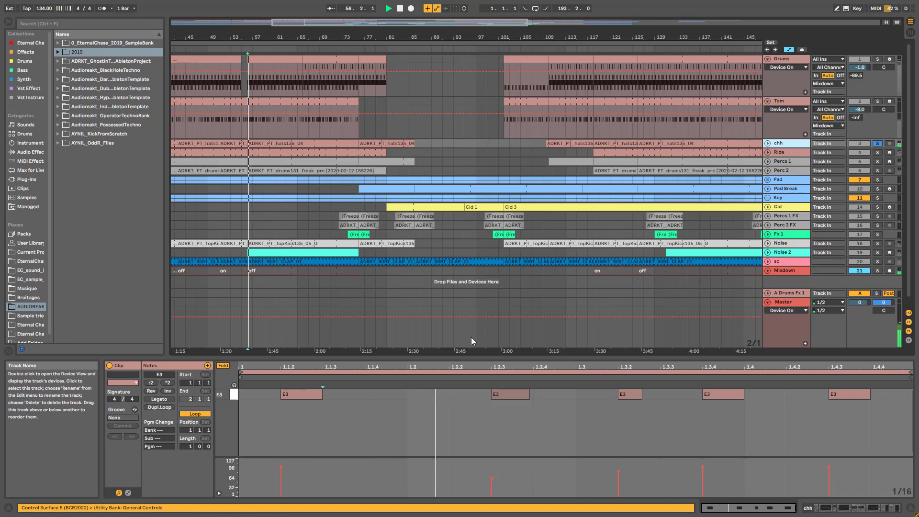
left_click(767, 145)
left_click(674, 143)
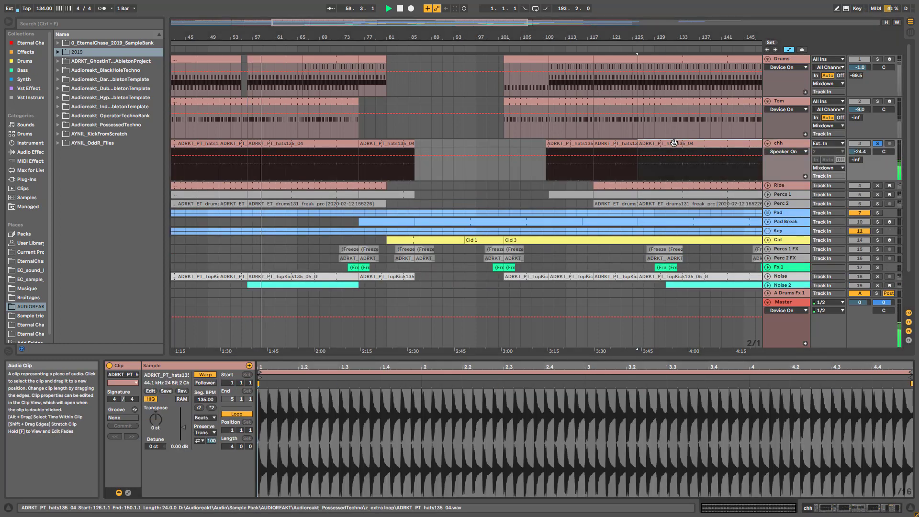
Show the chh track's device chain while it plays, and stop playback.
left_click(778, 144)
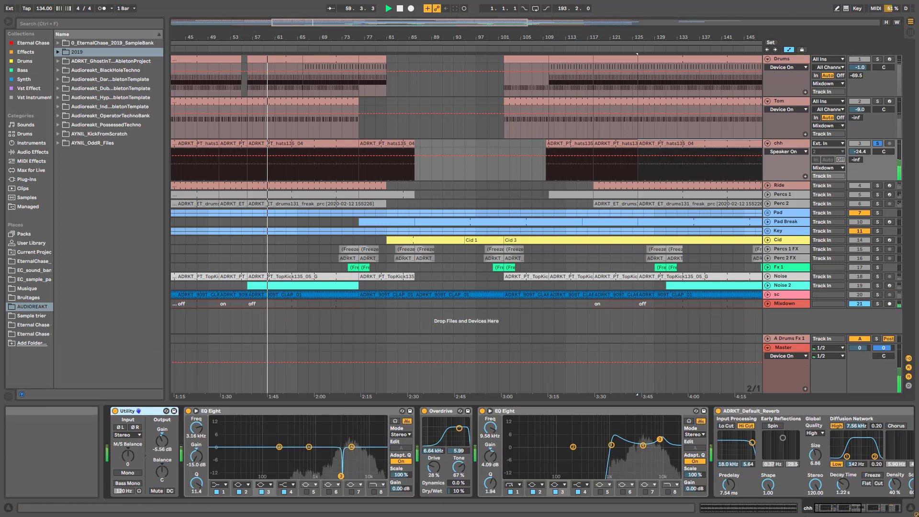
left_click_drag(829, 512, 804, 508)
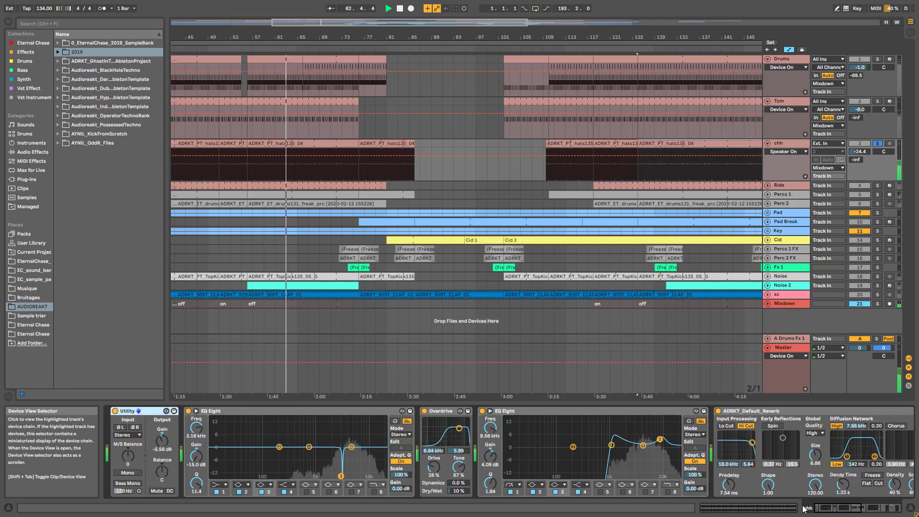
key("space")
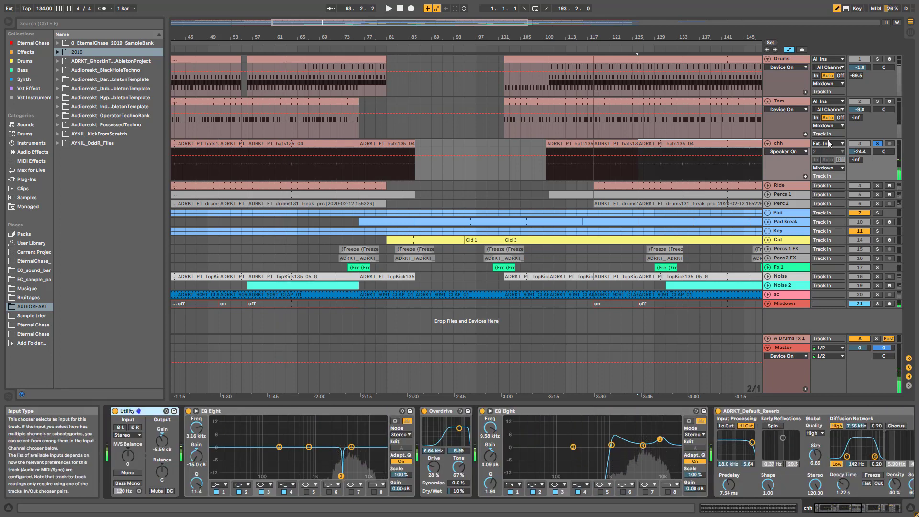
Solo and unfold the Ride track, and open and audition its MIDI clip starting at bar 56.
left_click(877, 185)
key("b")
left_click(788, 188)
left_click(767, 185)
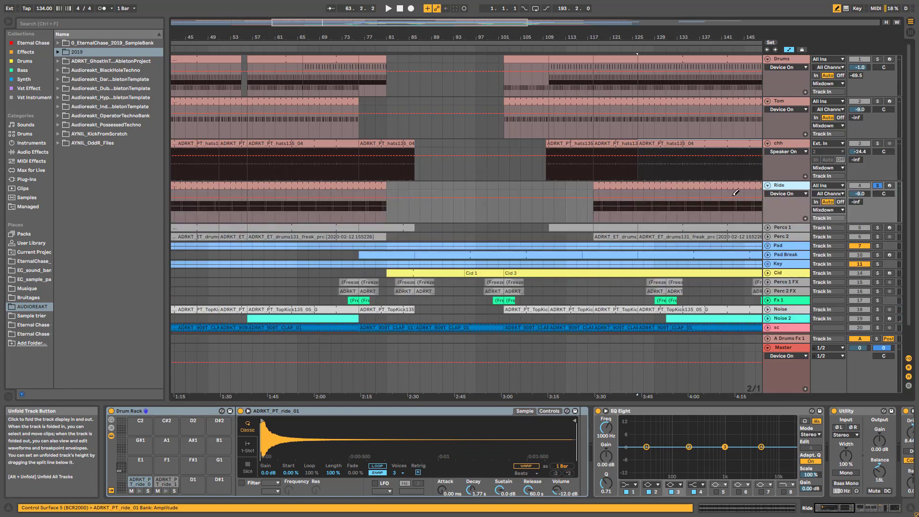
double_click(295, 187)
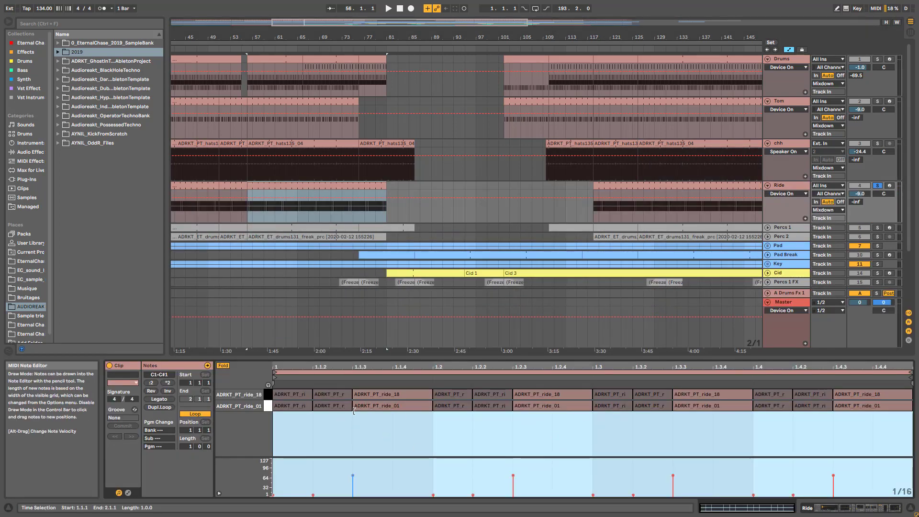
key("space")
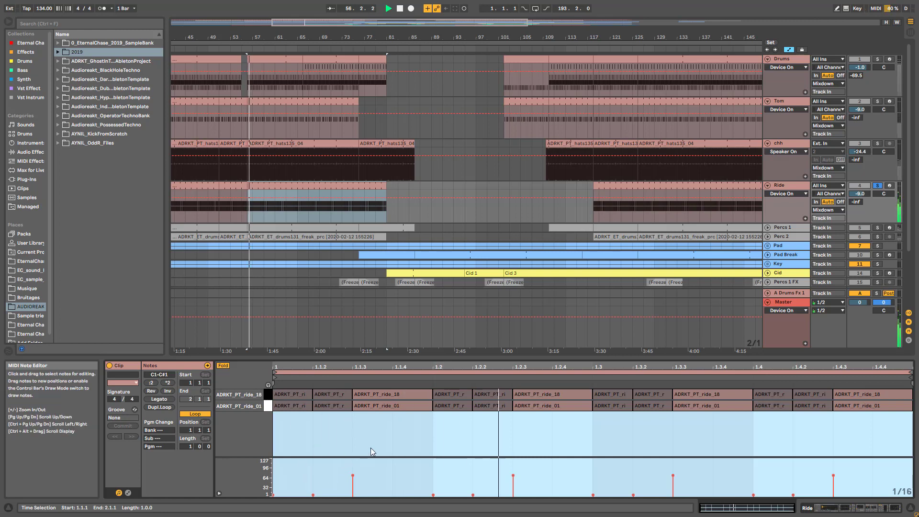
key("space")
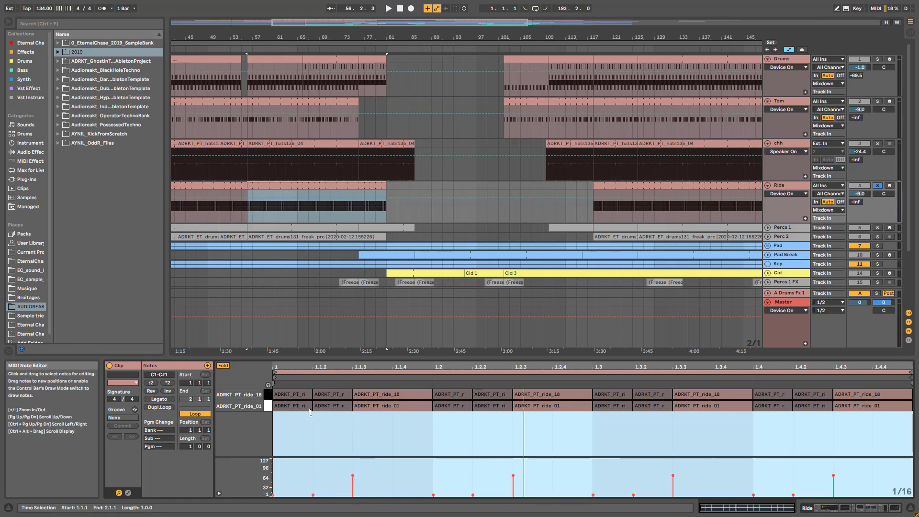
left_click(320, 498)
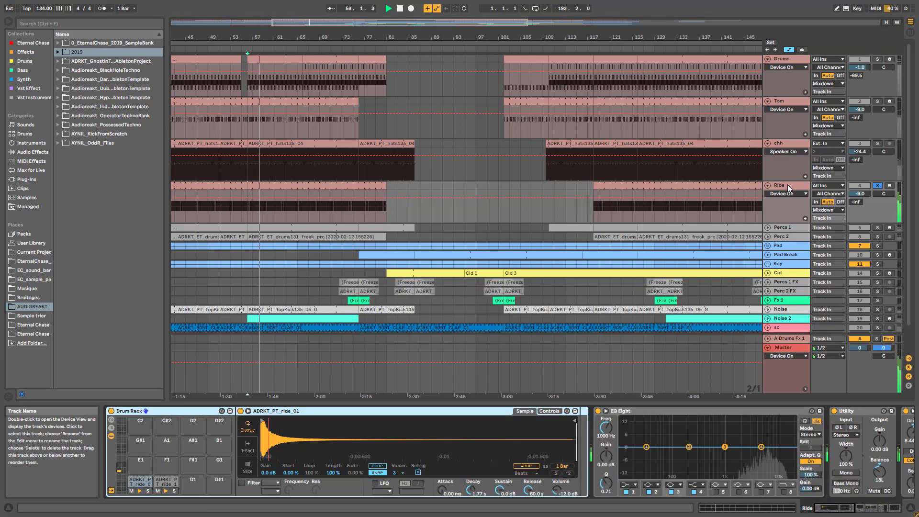
Show the ADRKT_PT_ride_18 pad's devices and its sampler controls, and audition the pad soloed.
left_click(166, 483)
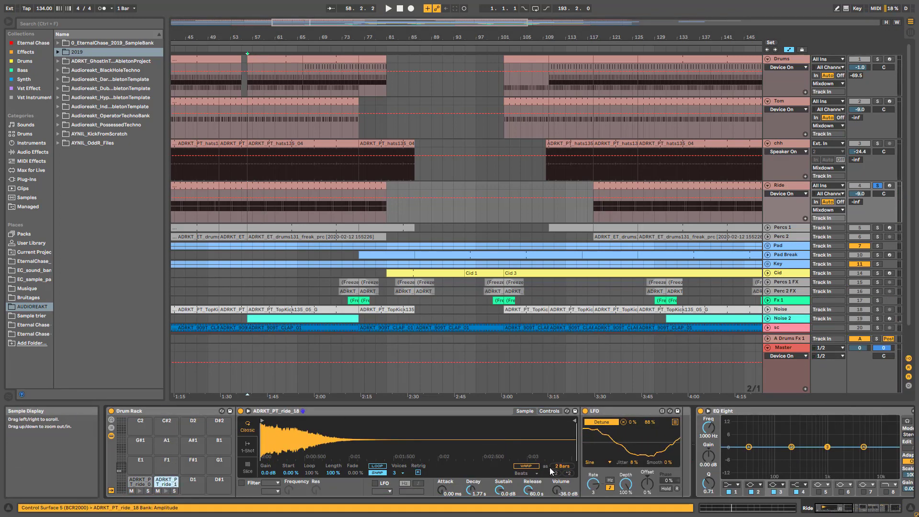
left_click(538, 413)
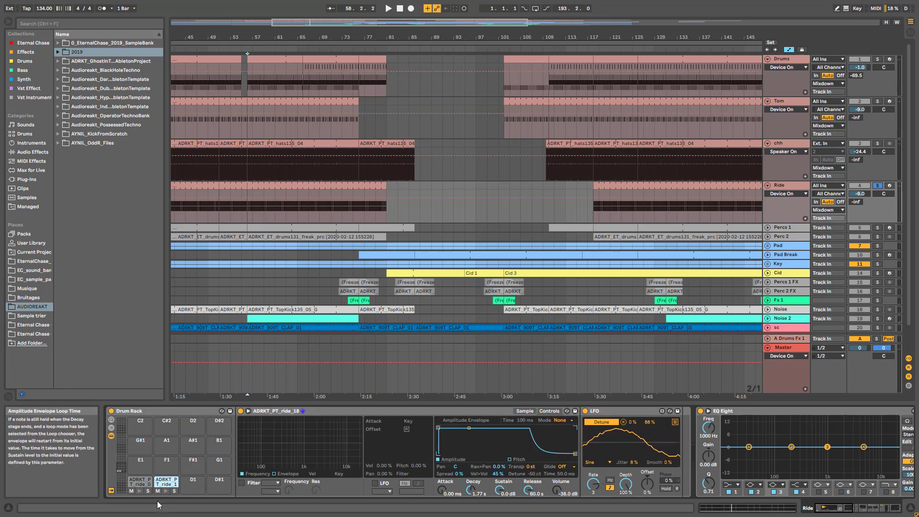
left_click(174, 491)
key("space")
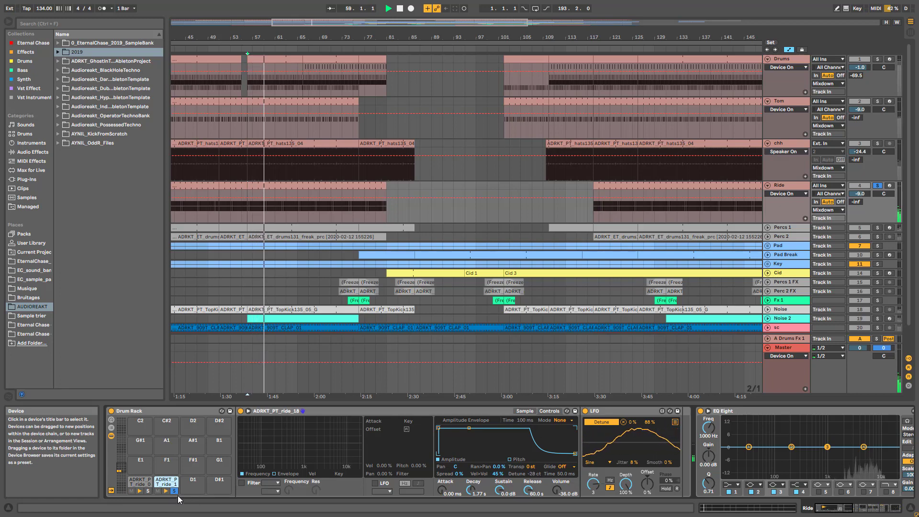
Unsolo the ADRKT_PT_ride_18 pad and the Ride track, and show the pad's sample waveform.
left_click(174, 492)
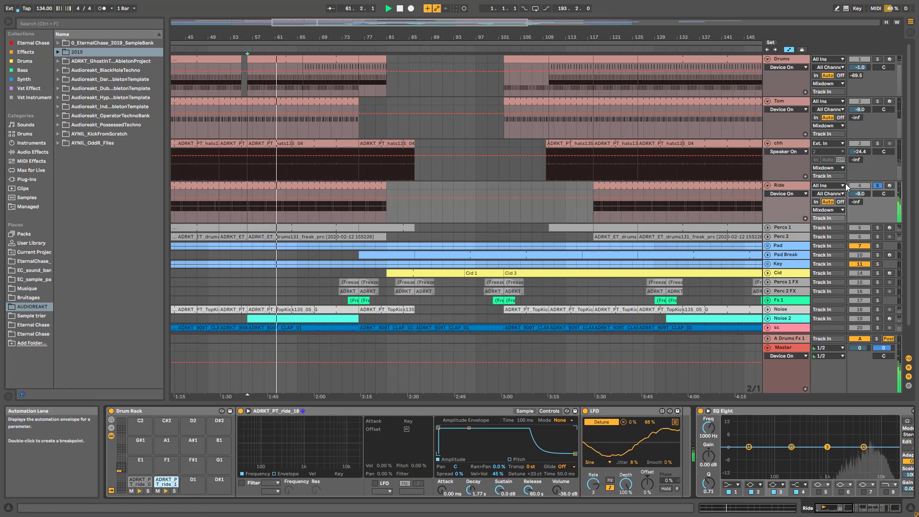
left_click(878, 186)
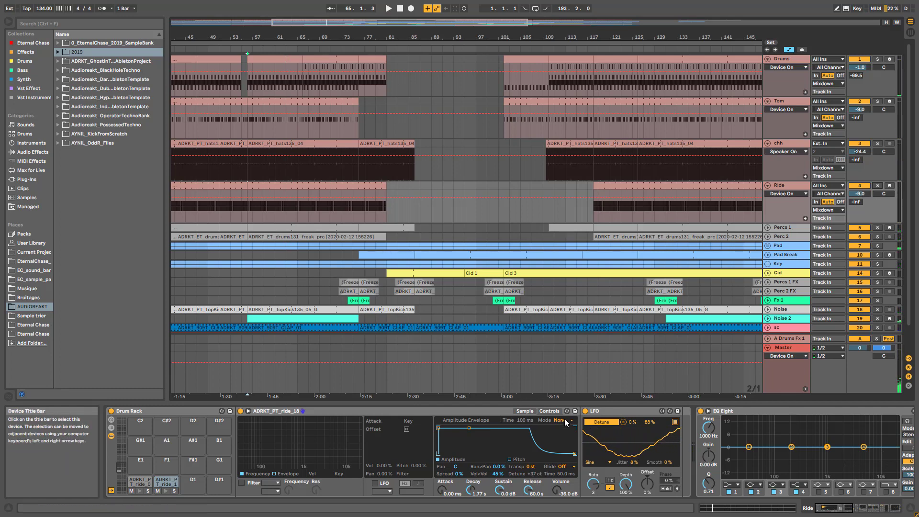
left_click(525, 411)
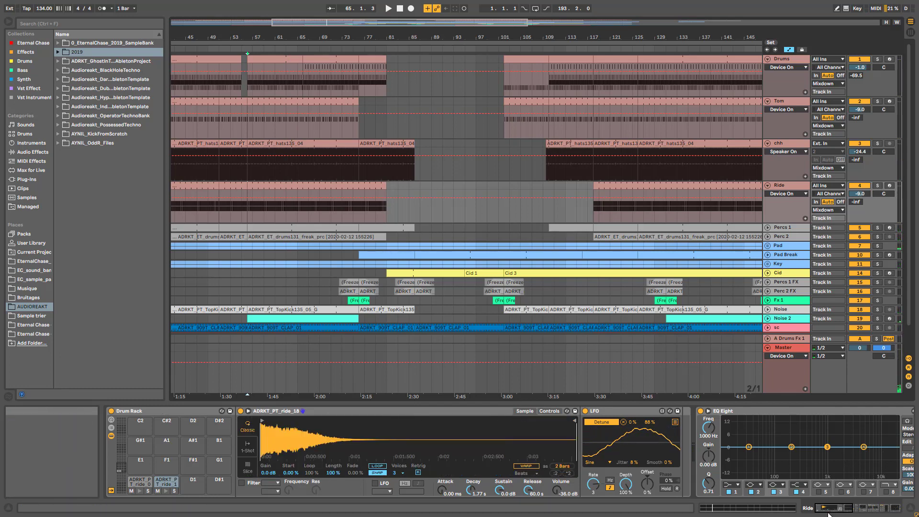
Bypass the Saturator and ADRKT_Default_Reverb on the Ride track, and audition the track soloed without them.
left_click_drag(829, 514, 873, 505)
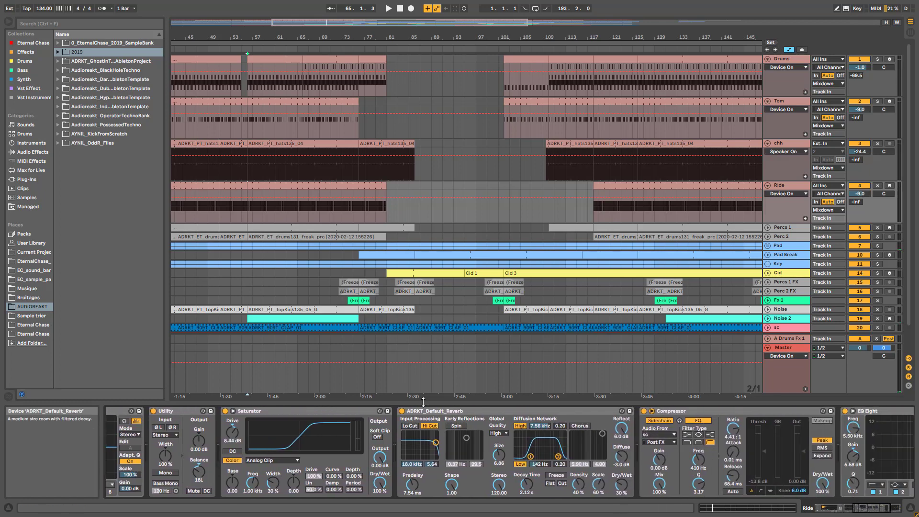
left_click(402, 411)
left_click(225, 411)
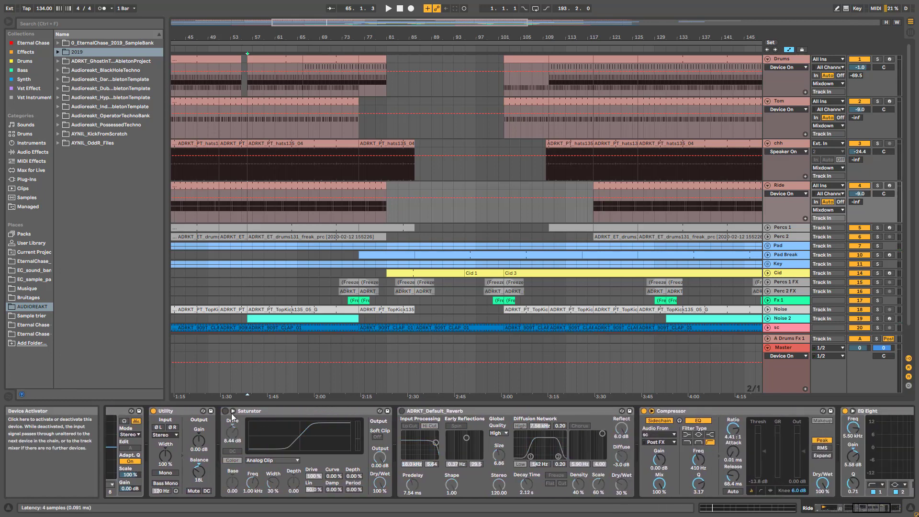
key("space")
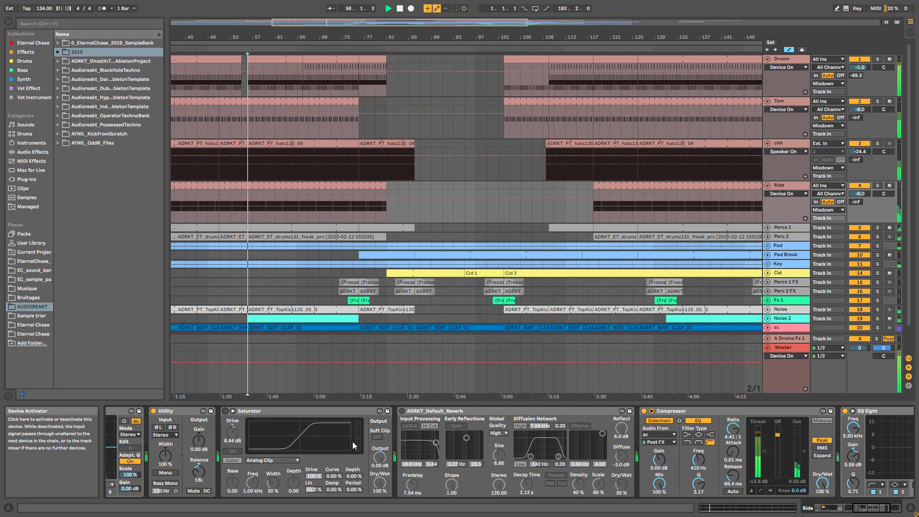
left_click(877, 185)
Re-enable the Ride track's Saturator and reverb while it plays, view the end of its device chain, and unsolo and stop it.
left_click(225, 411)
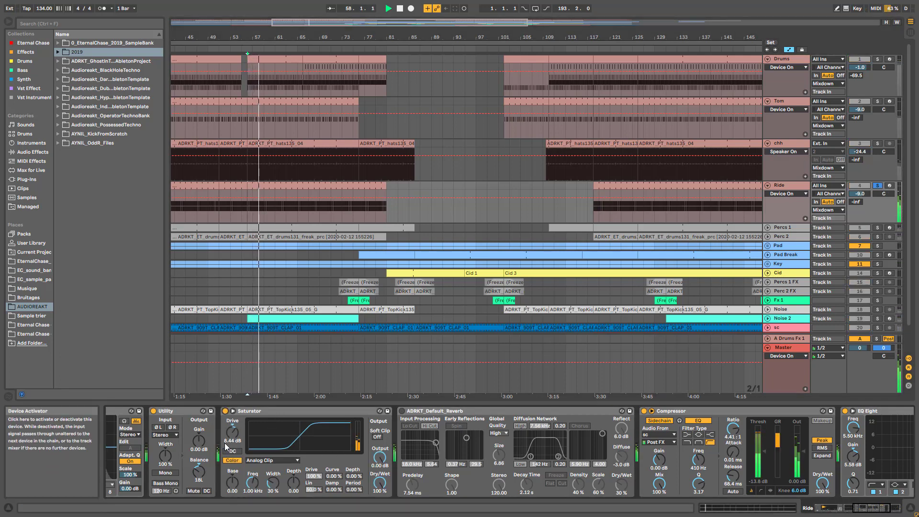
left_click(402, 412)
left_click(878, 511)
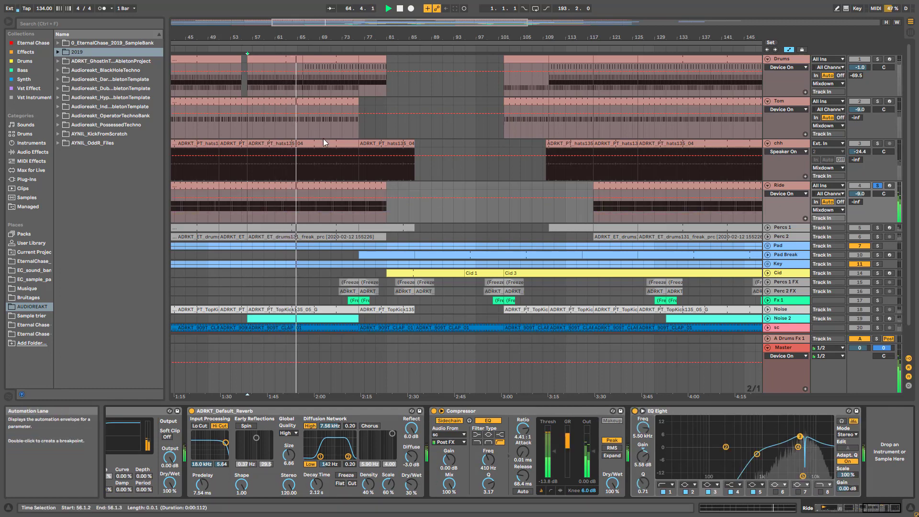
key("space")
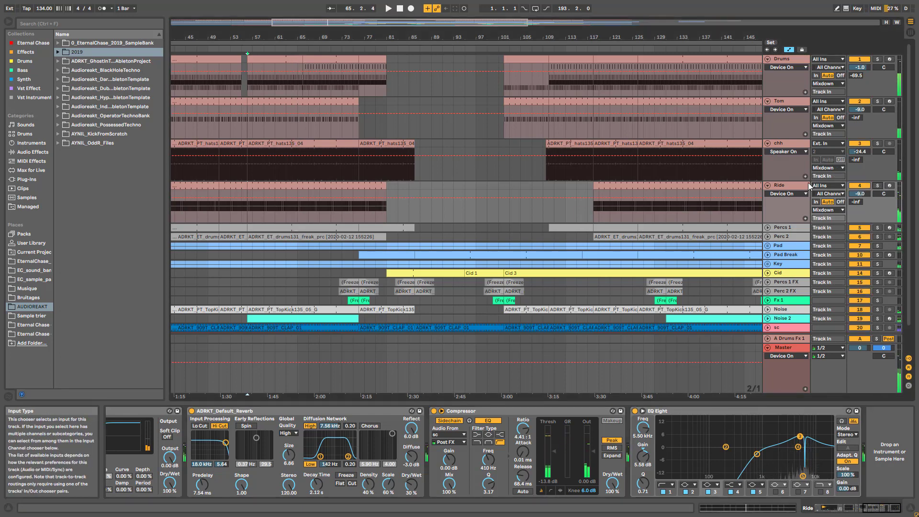
Fold all tracks, unfold and solo only Percs 1, and play it from its clip starting at bar 110.
left_click(771, 187, "alt")
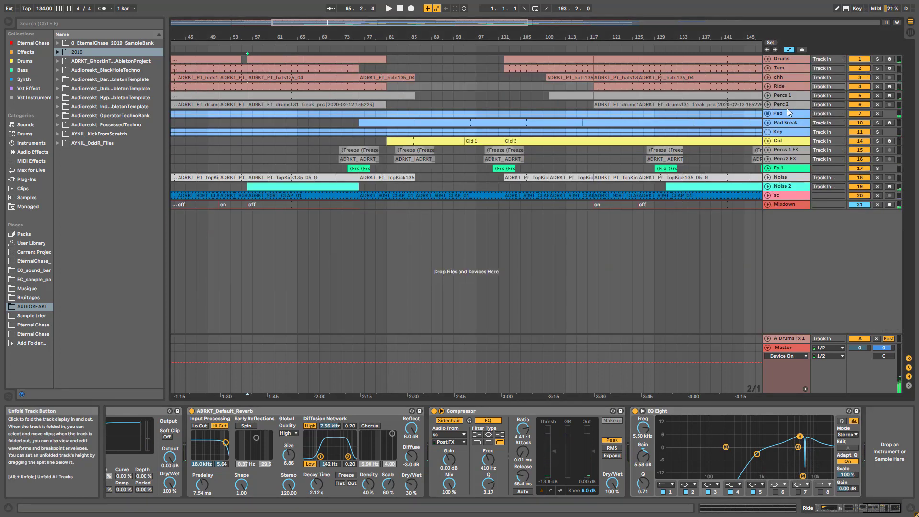
left_click(785, 95)
left_click(768, 96)
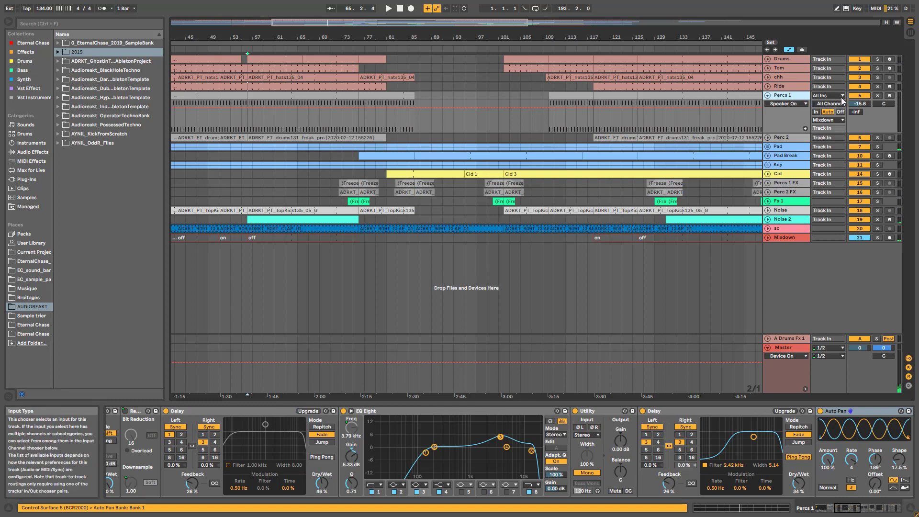
left_click(877, 96)
left_click(588, 96)
key("space")
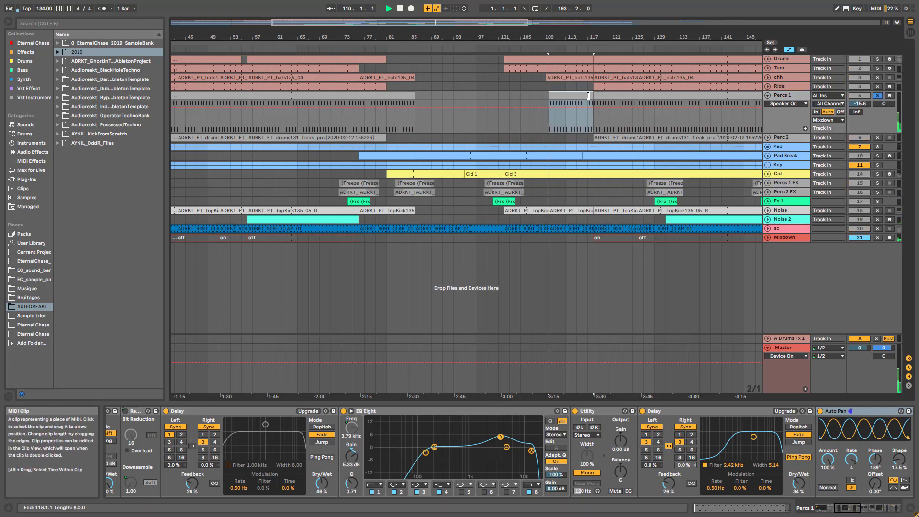
Show the ADRKT_ET_perc_dust sampler on Percs 1, and collapse and bypass the AYNIL_PercLoop rack while the track plays.
left_click_drag(847, 507, 679, 511)
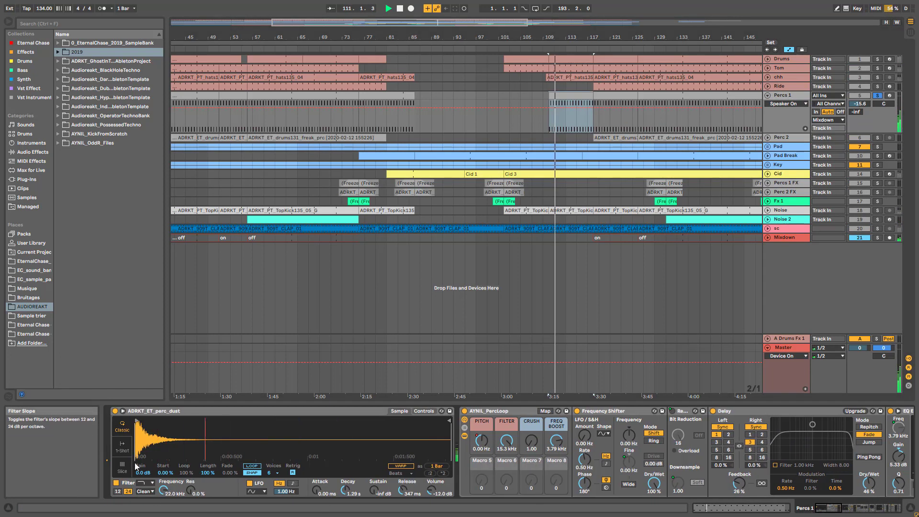
left_click(464, 436)
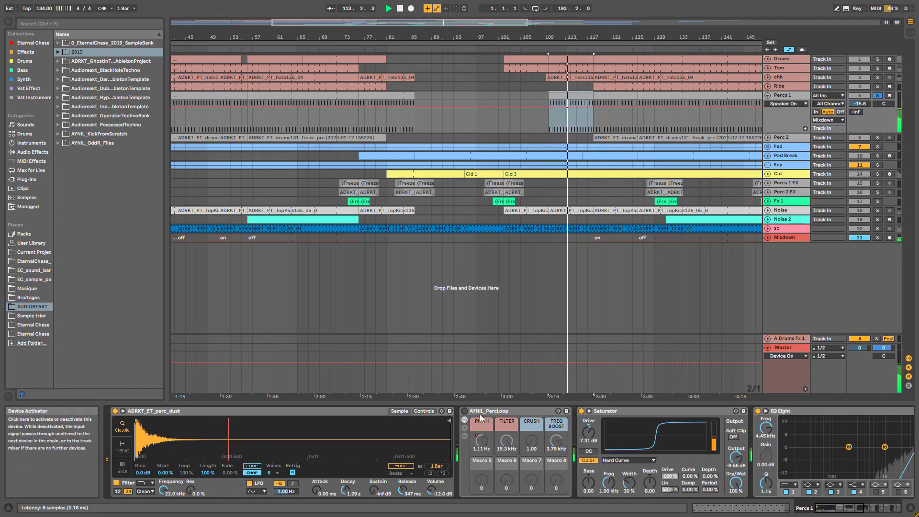
left_click(865, 514)
left_click_drag(864, 513, 874, 514)
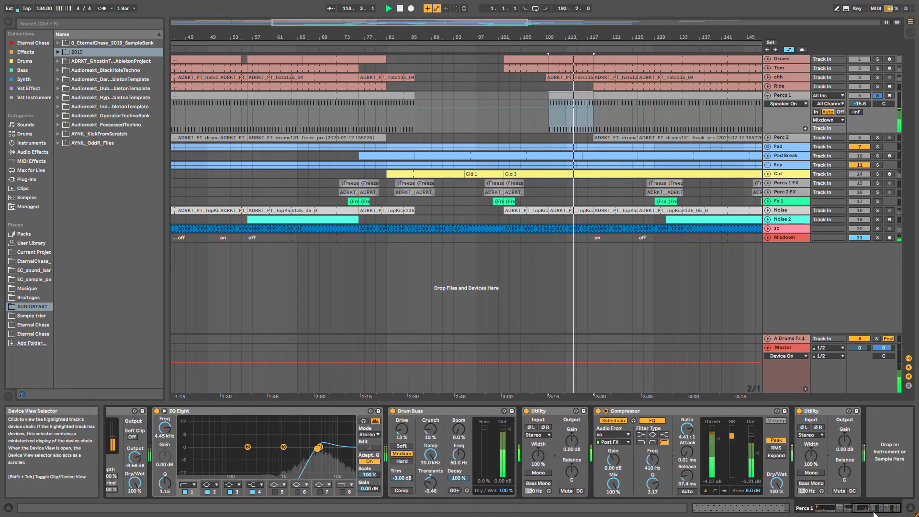
Audition Percs 1 with the Drum Buss and EQ Eight bypassed, and re-enable both devices.
left_click(392, 411)
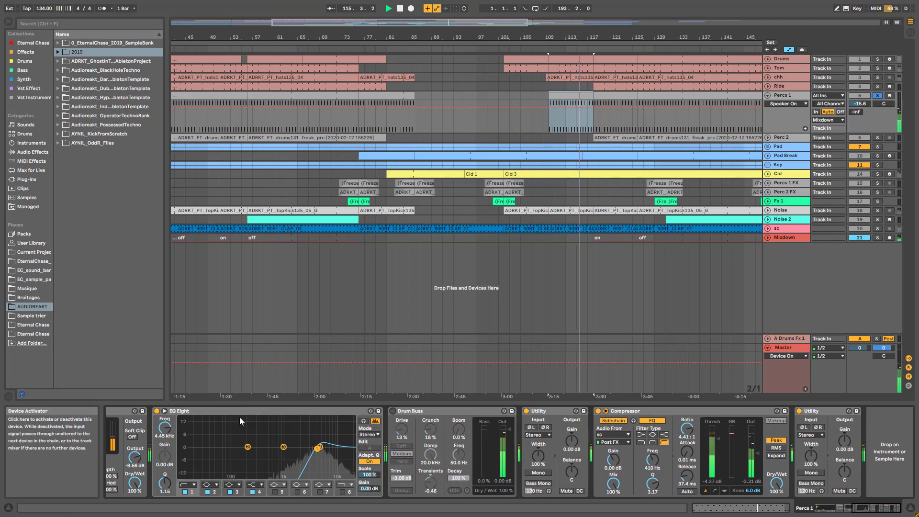
left_click(157, 411)
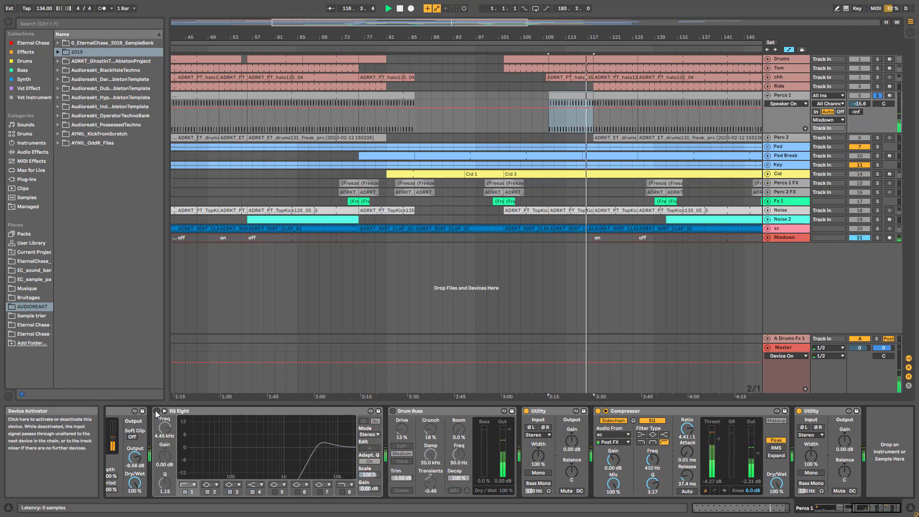
left_click(157, 411)
left_click(392, 411)
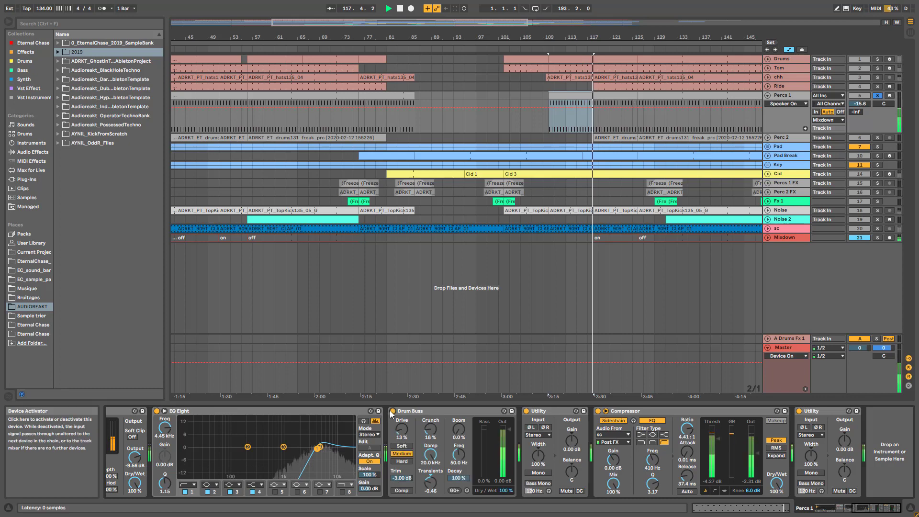
Re-enable the AYNIL_PercLoop rack and expand it to examine its devices from Frequency Shifter through Auto Pan.
left_click_drag(877, 509, 839, 508)
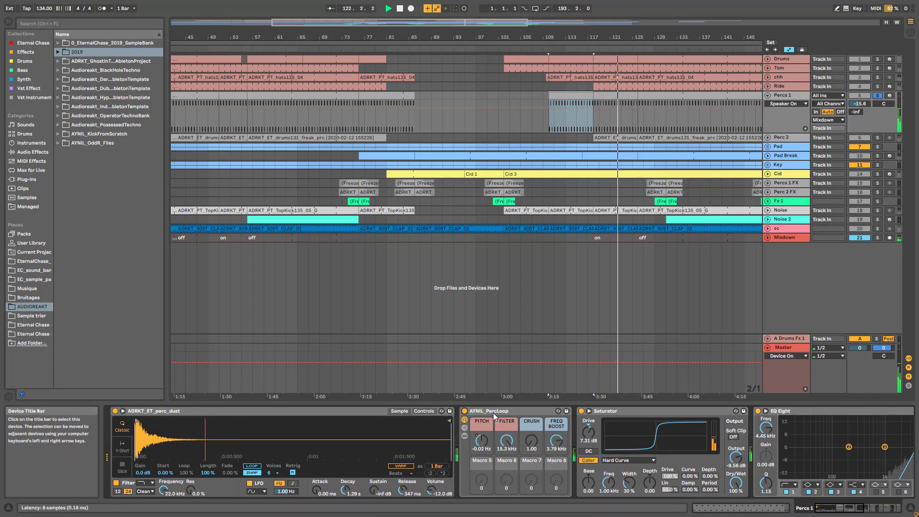
left_click(467, 436)
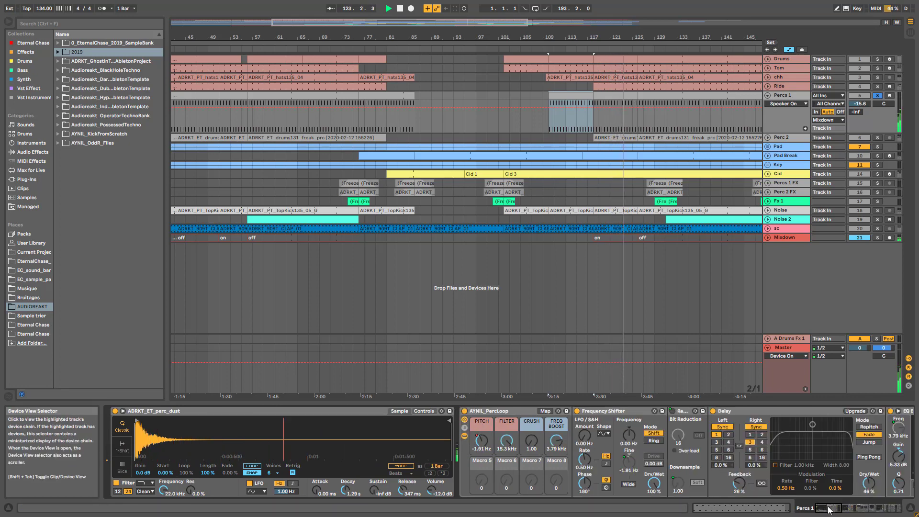
left_click_drag(828, 507, 836, 508)
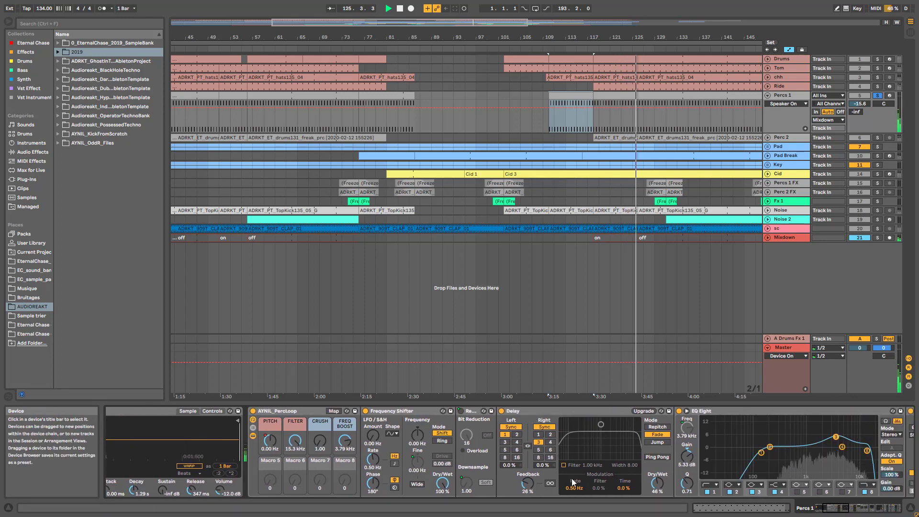
left_click(846, 506)
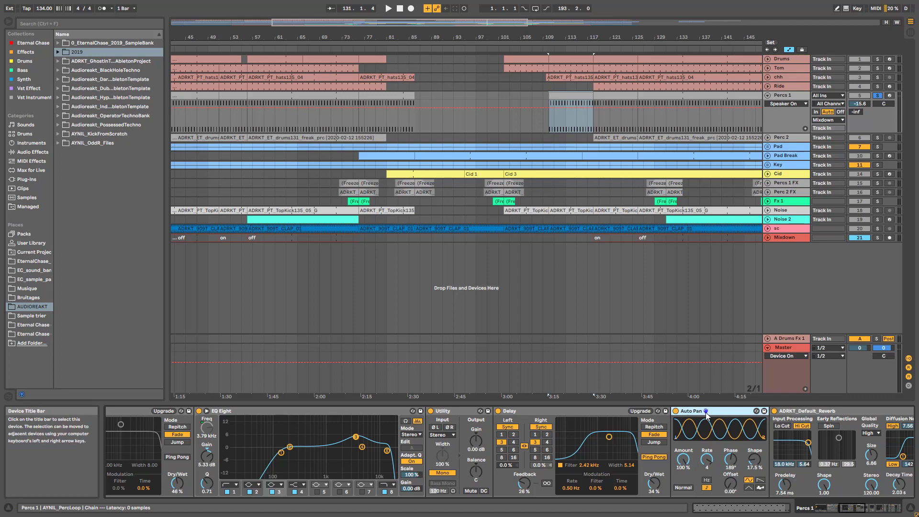
Replay Percs 1 with the Auto Pan bypassed, and switch the Auto Pan back on to compare.
key("space")
left_click(675, 410)
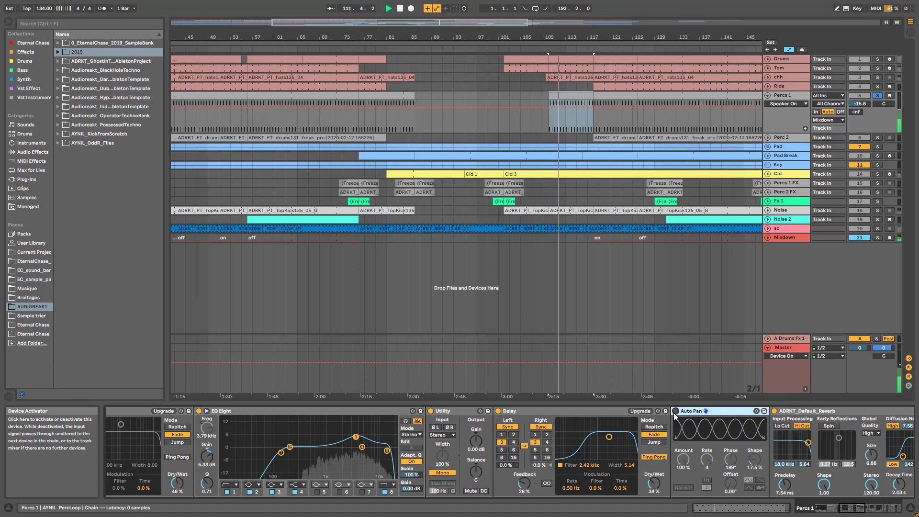
left_click(675, 411)
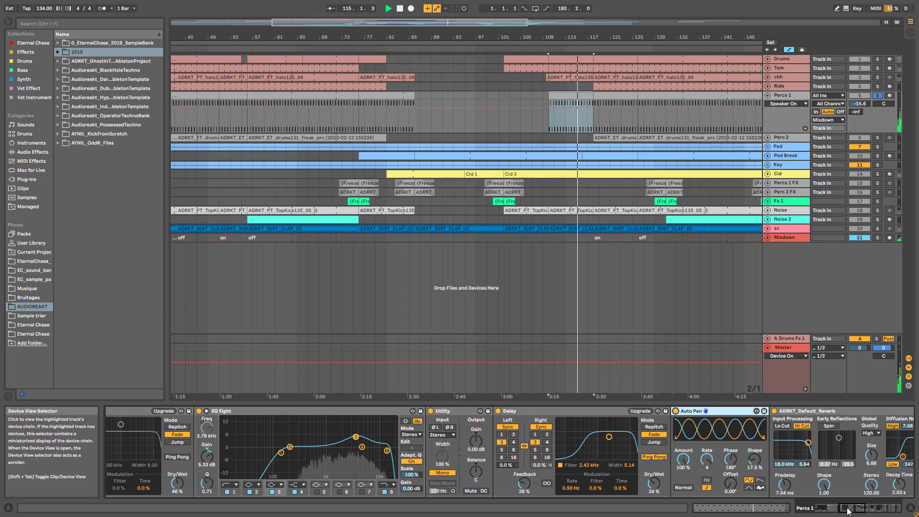
Collapse the AYNIL_PercLoop rack, and open and audition the Percs 1 MIDI clip starting at bar 118, enlarged on its first bars.
left_click_drag(849, 511, 820, 509)
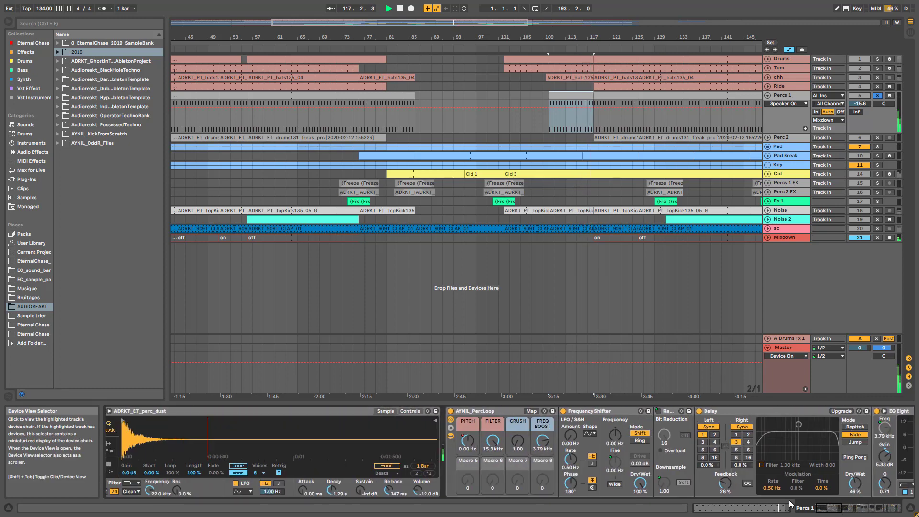
left_click(450, 436)
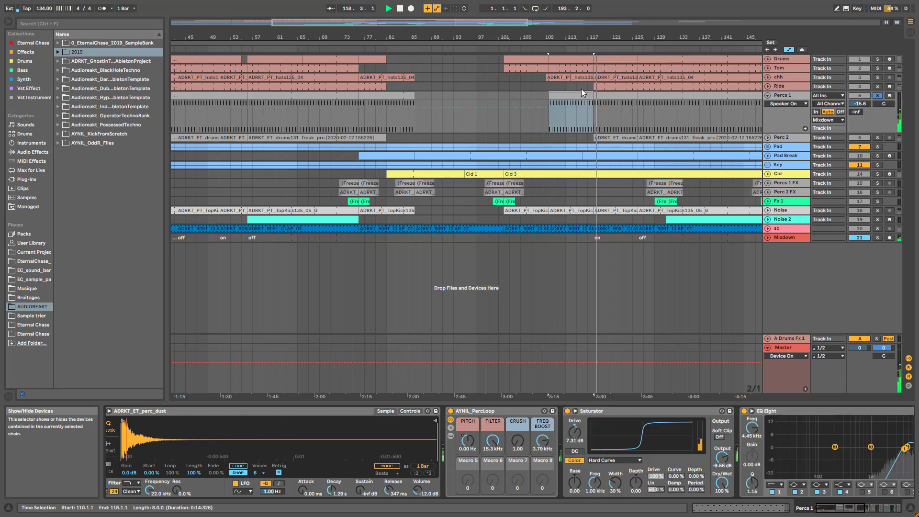
double_click(616, 99)
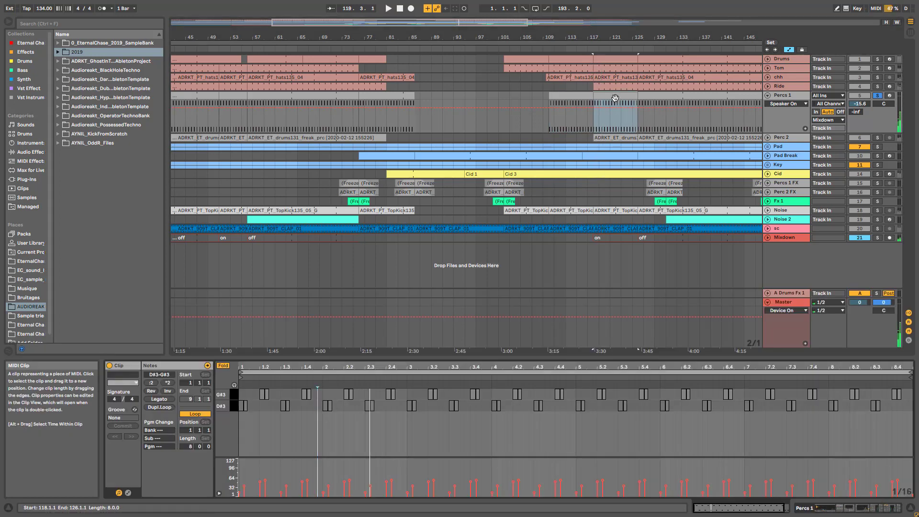
left_click(246, 406)
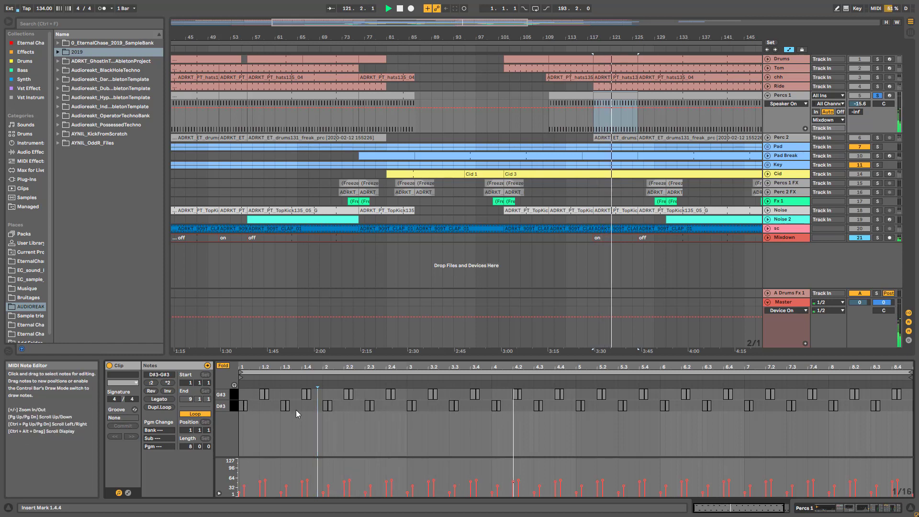
key("space")
left_click_drag(280, 367, 279, 397)
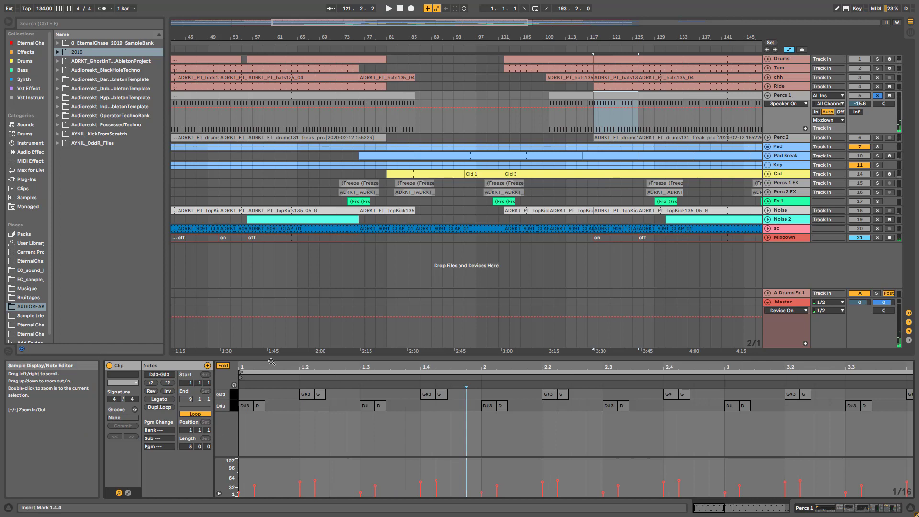
key("space")
key("space")
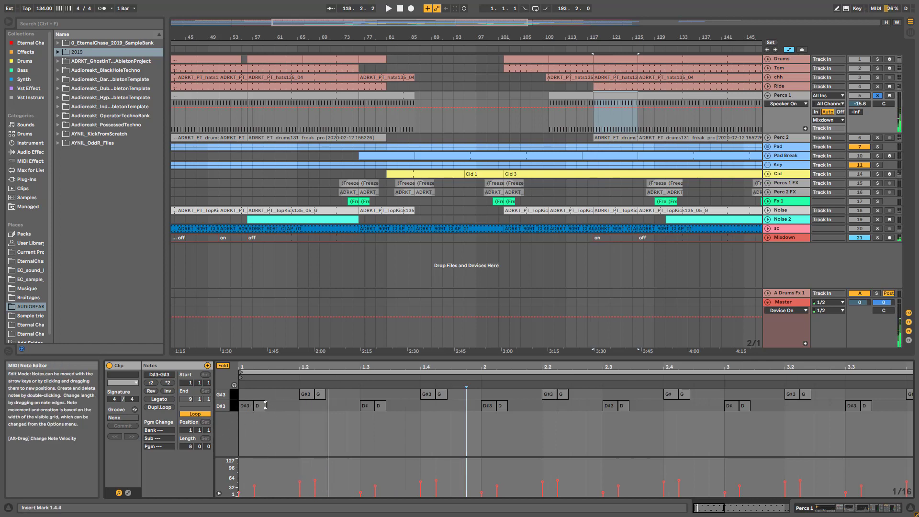
Move the second D#3 note of the first three pairs to 1.1.3, 1.3.3 and 2.1.3, auditioning the changed pattern.
left_click_drag(261, 409, 277, 408)
key("space")
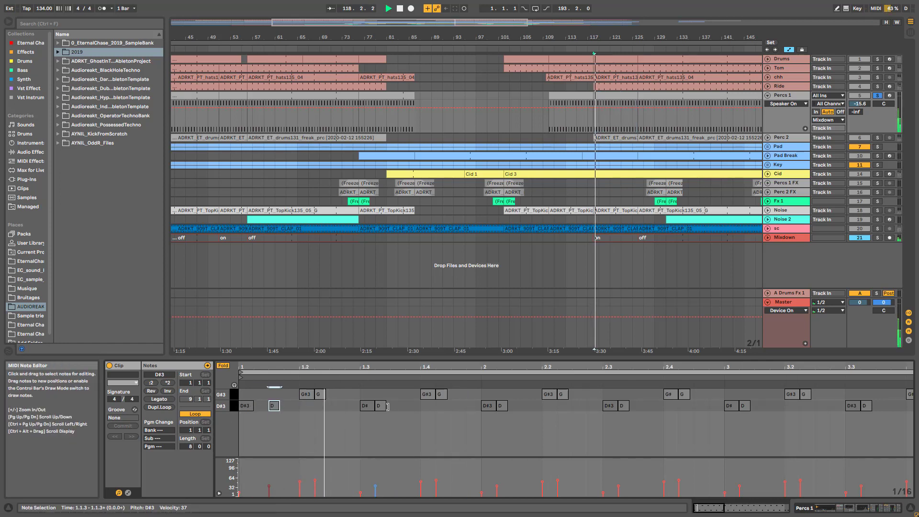
key("space")
key("space")
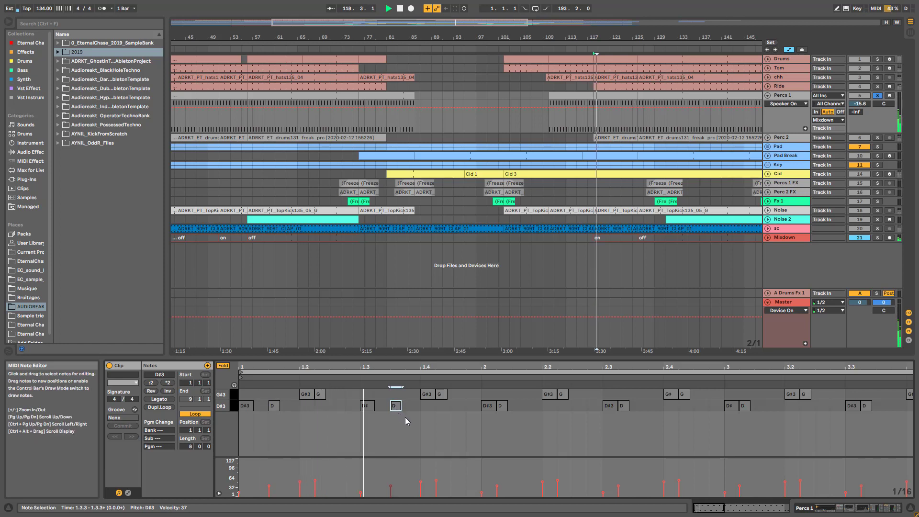
key("space")
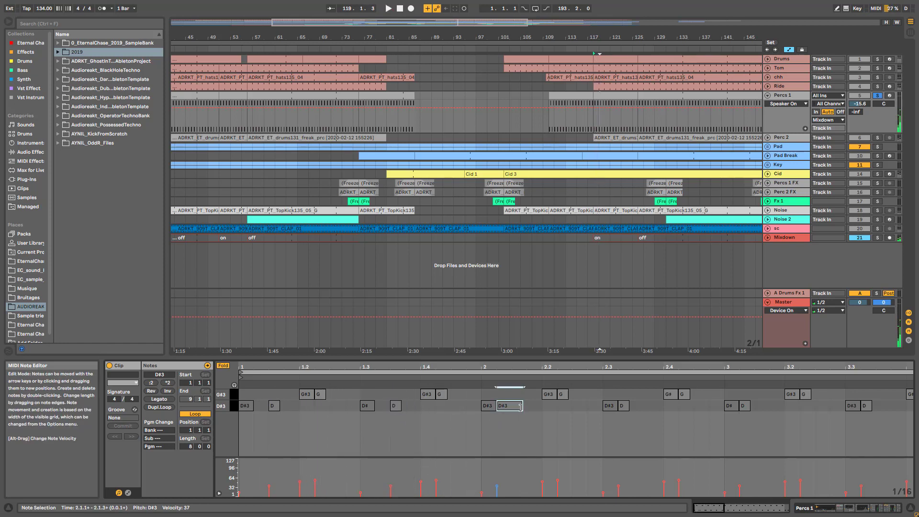
key("space")
left_click_drag(498, 407, 513, 407)
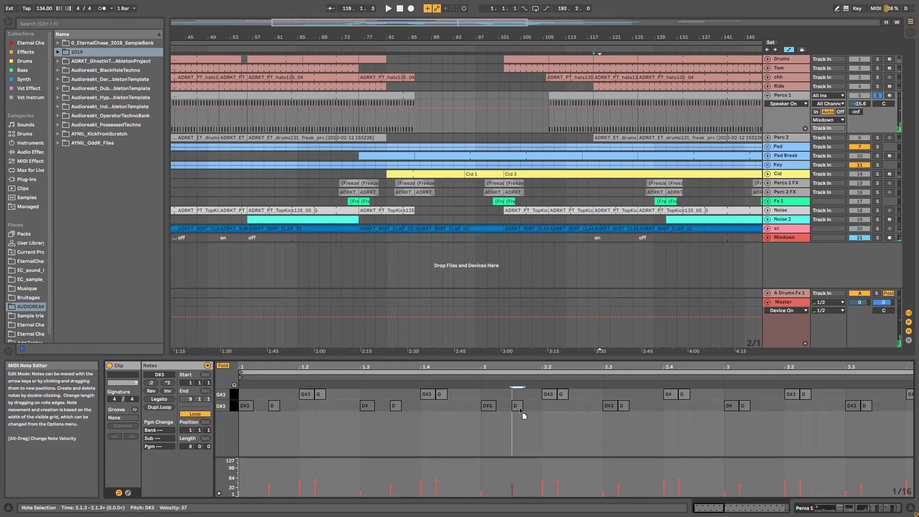
key("space")
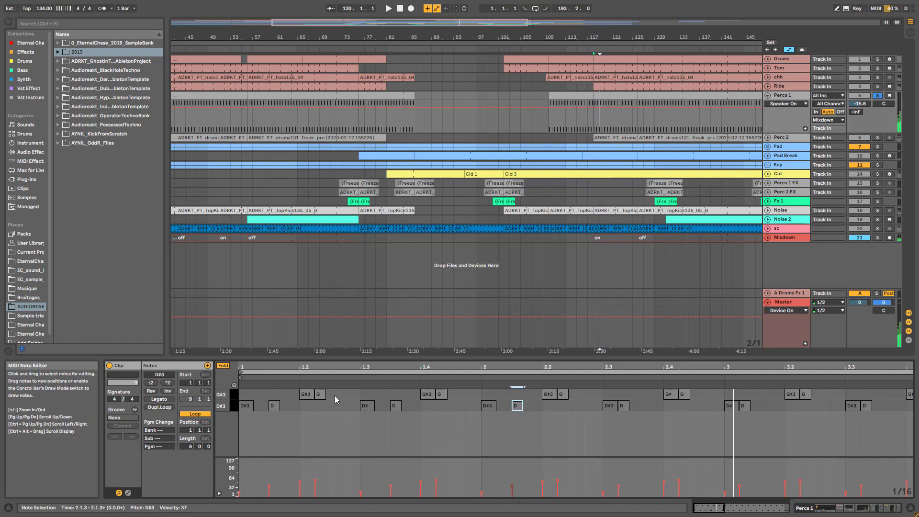
Try moving the second G#3 note of the first two pairs to 1.2.3 and 1.4.3, auditioning the pattern.
left_click(320, 394)
key("space")
mouse_move(443, 396)
left_mouse_down()
mouse_move(472, 397)
mouse_move(459, 398)
left_mouse_up()
left_click(464, 396)
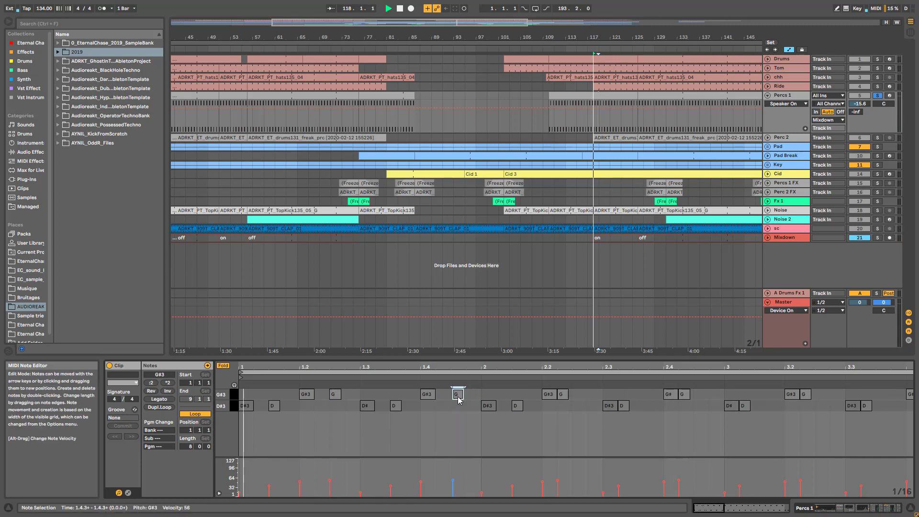
key("space")
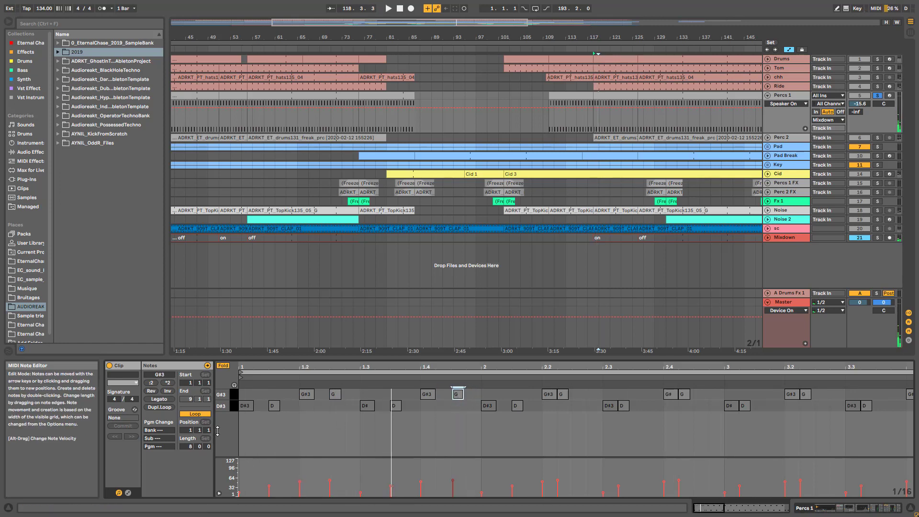
Stop playback and undo all the note moves in the Percs 1 clip to restore its original pattern.
key("space")
key("ctrl+z")
key("ctrl+z")
key("ctrl+z")
key("ctrl+z")
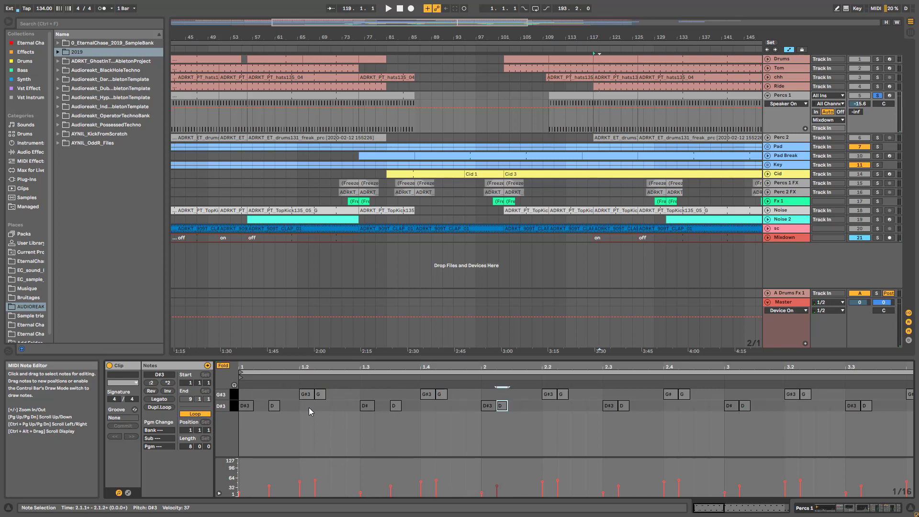
key("ctrl+z")
key("ctrl+z")
key("ctrl+z")
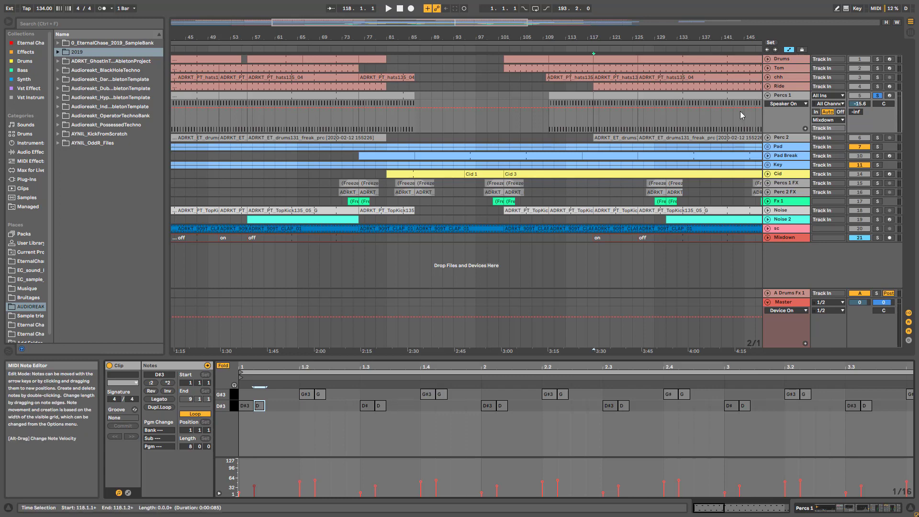
Show the Percs 1 device chain and replay the track from bar 118.
key("shift+Tab")
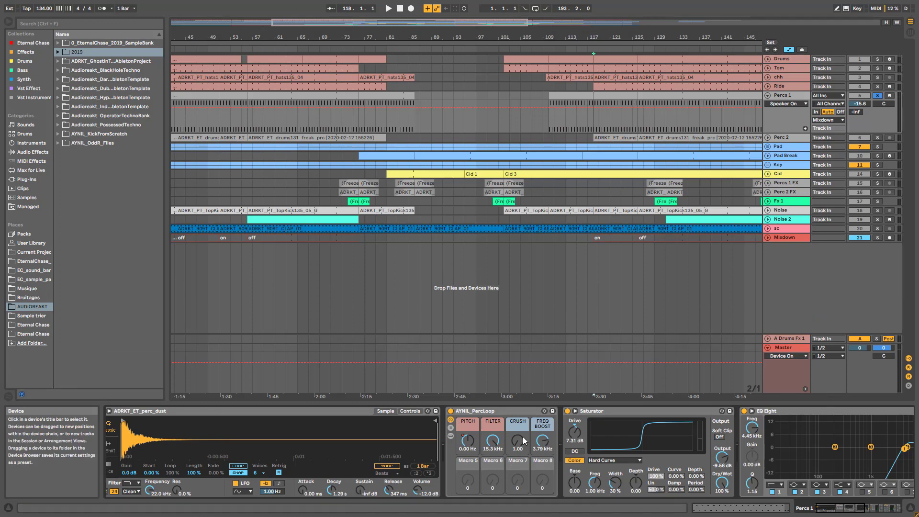
mouse_move(827, 507)
left_mouse_down()
mouse_move(866, 501)
mouse_move(825, 499)
left_mouse_up()
key("space")
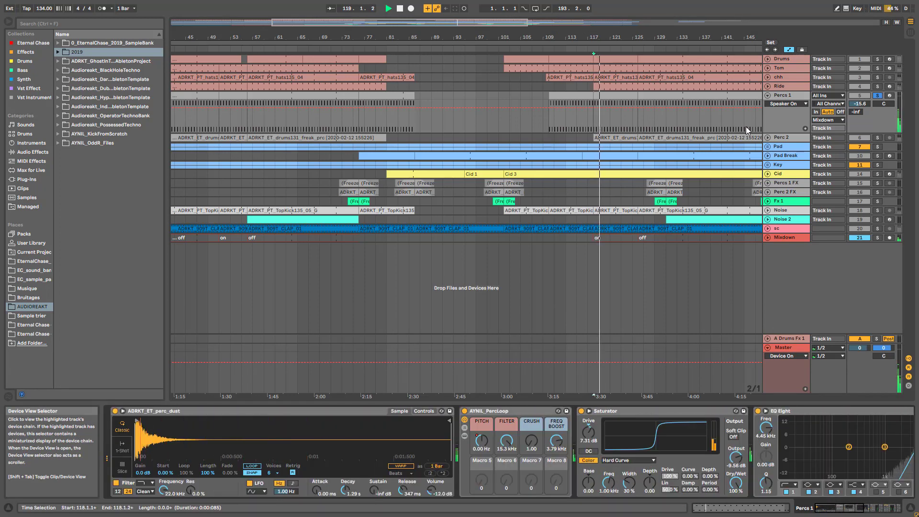
key("space")
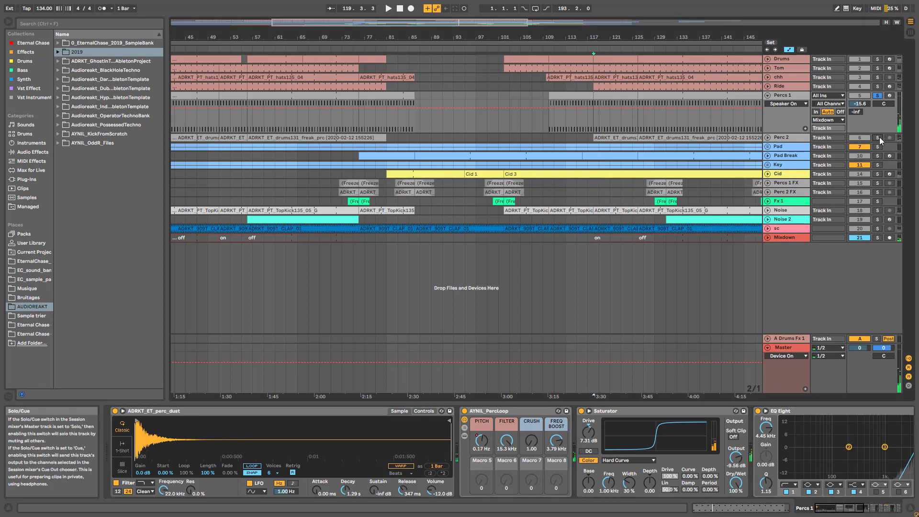
Solo and unfold the Perc 2 track, and audition its audio clip starting at bar 118 with the arrangement enlarged there.
left_click(879, 136)
left_click(767, 138)
left_click(623, 140)
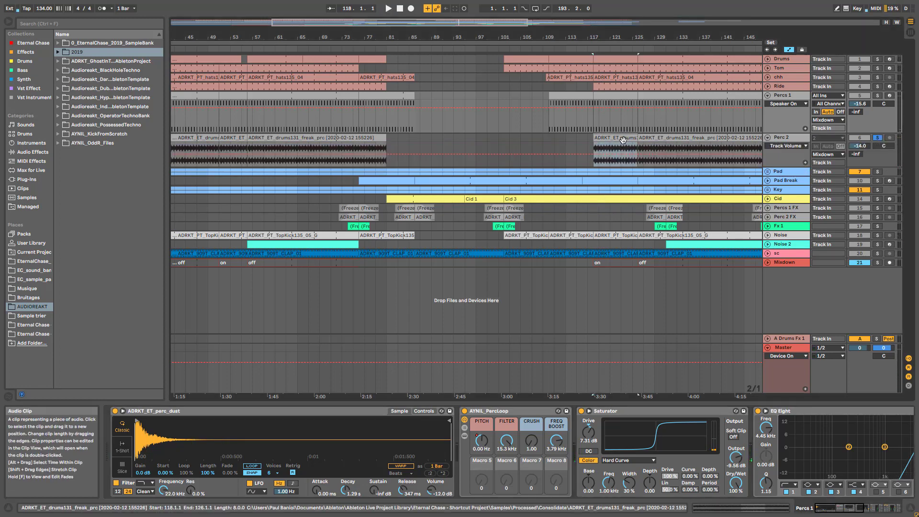
key("space")
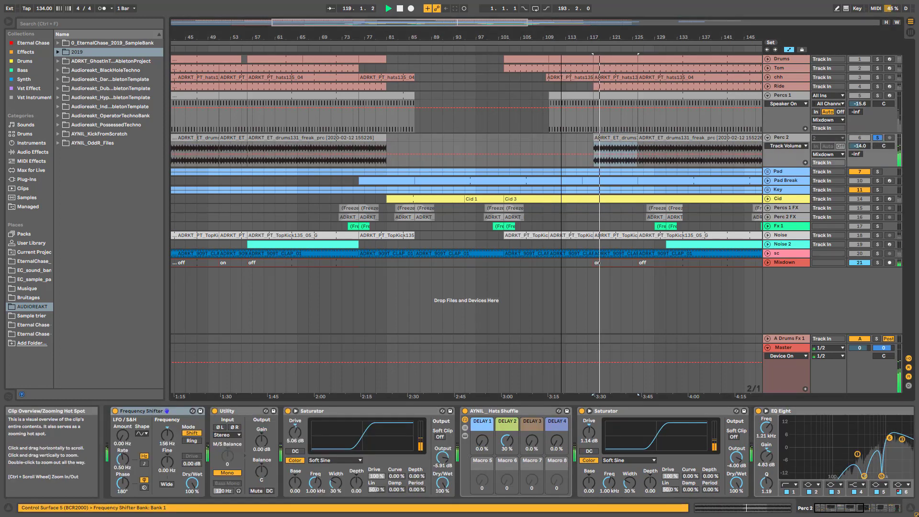
left_click_drag(457, 23, 476, 53)
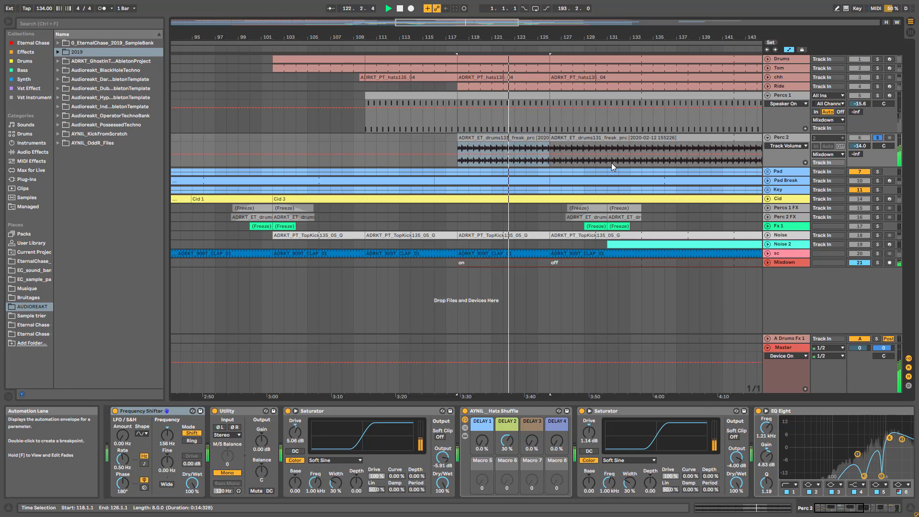
key("space")
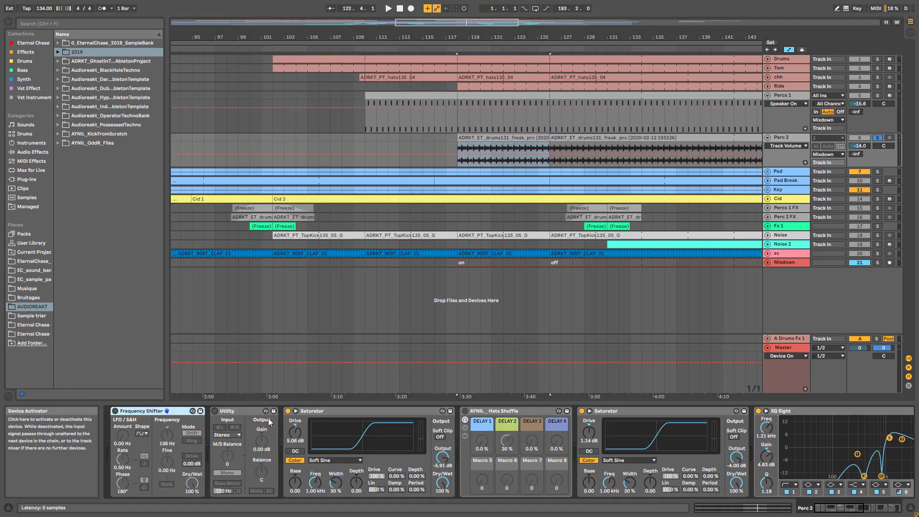
Replay Perc 2 with both Saturators and the EQ Eight bypassed to hear the raw loop.
key("space")
left_click(288, 411)
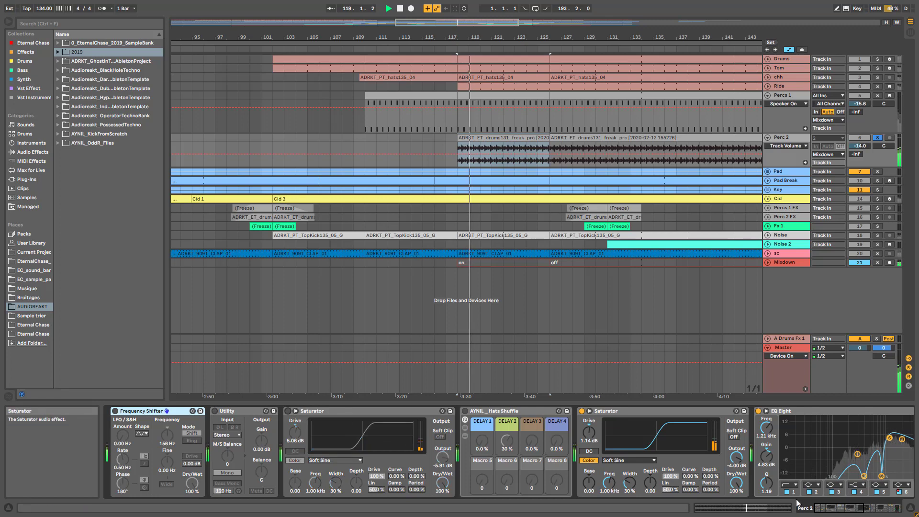
scroll(767, 489, "right", 5)
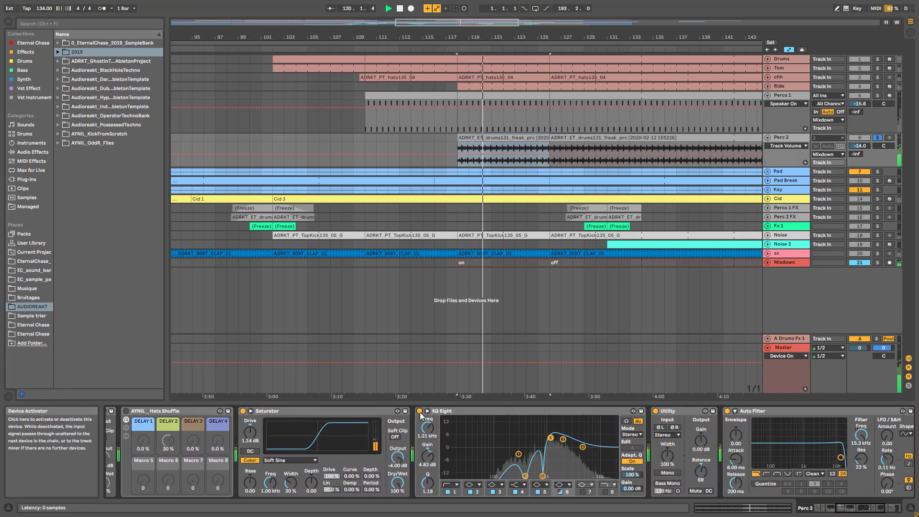
left_click(420, 411)
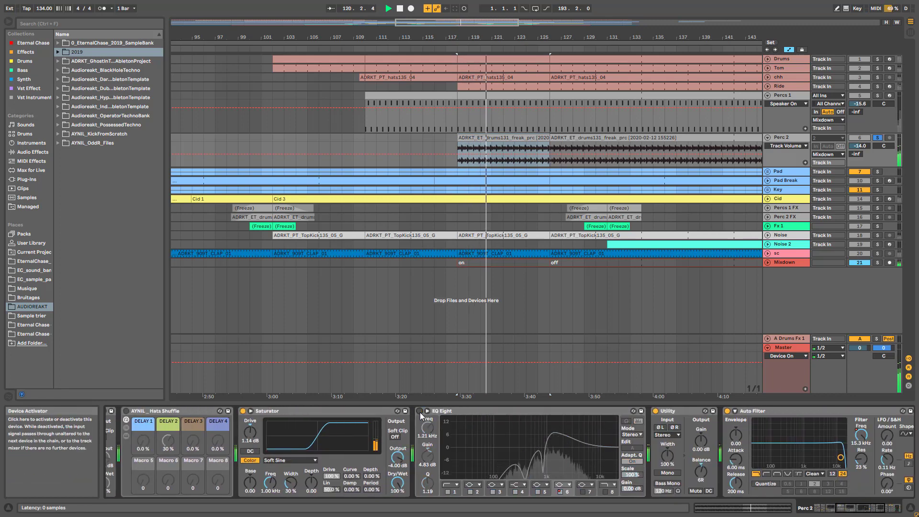
left_click(242, 411)
scroll(302, 424, "left", 3)
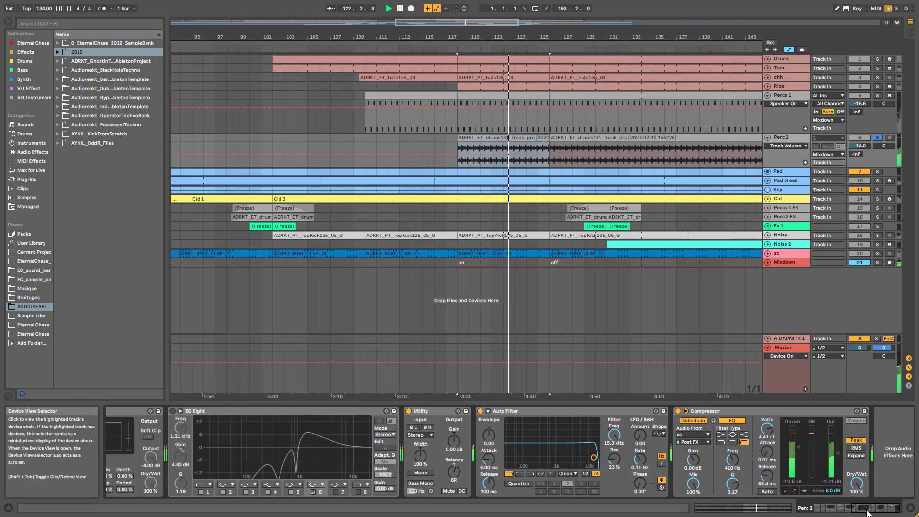
Switch the EQ Eight, both Saturators, the AYNIL_ Hats Shuffle rack and the Frequency Shifter back on one by one during playback.
left_click(535, 411)
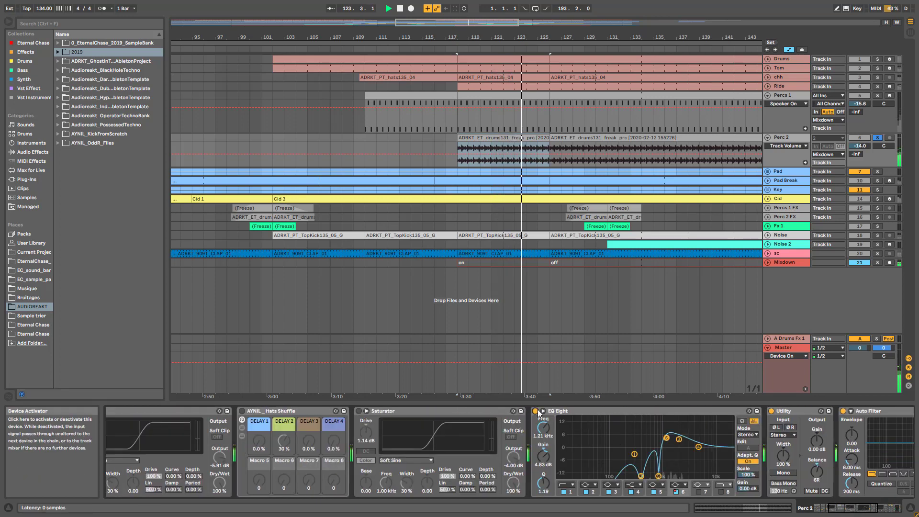
left_click(357, 411)
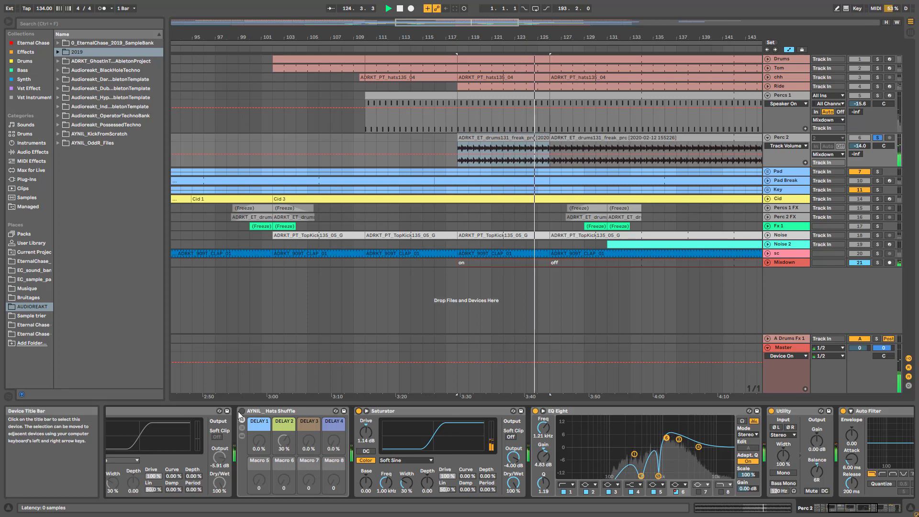
scroll(479, 449, "left", 6)
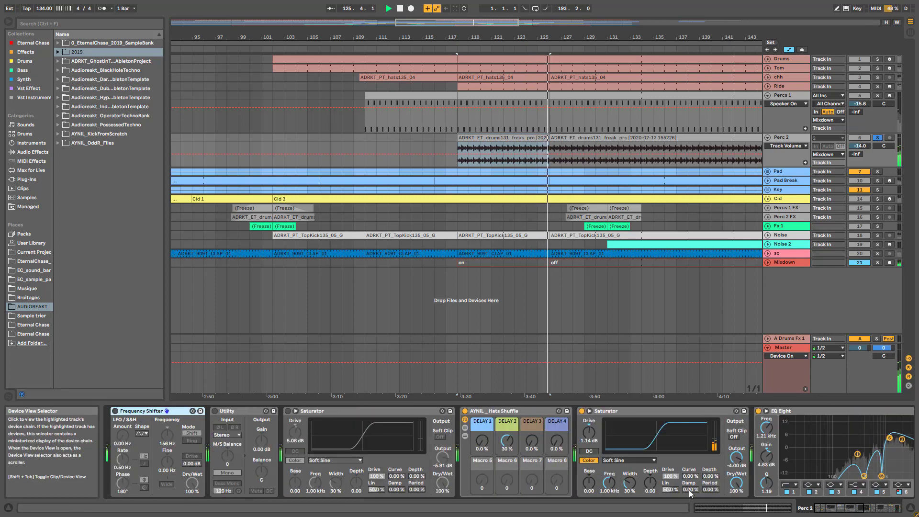
left_click(288, 411)
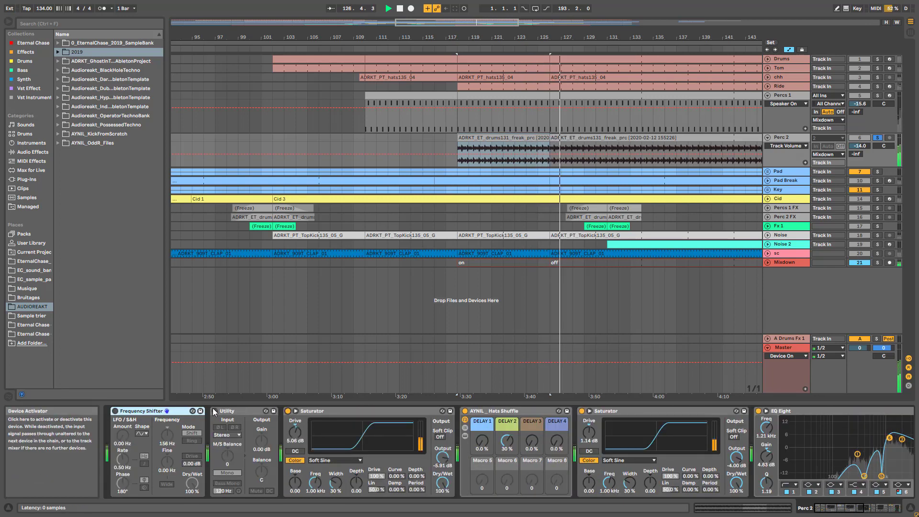
left_click(115, 410)
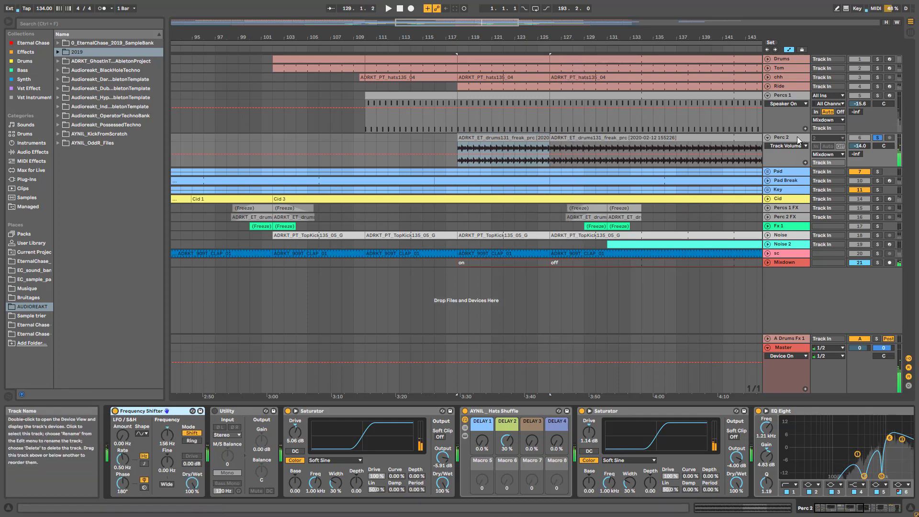
key("space")
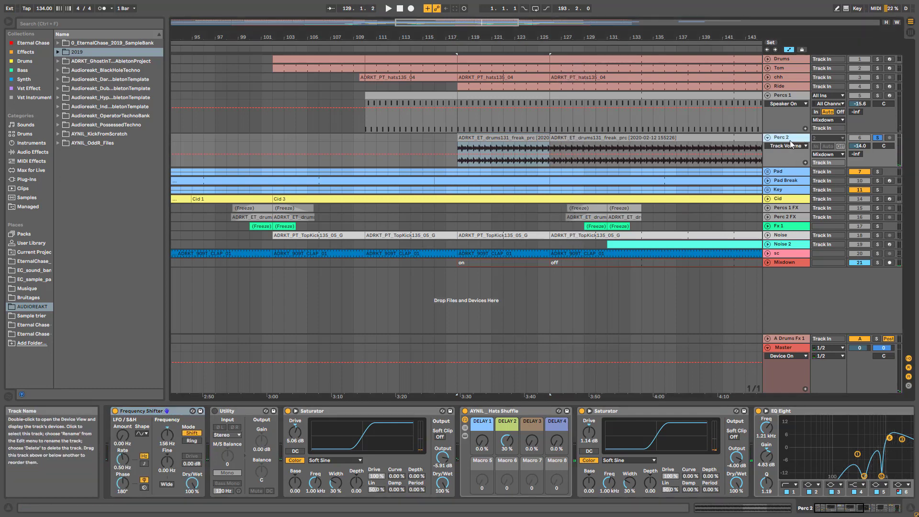
Insert a new MIDI track below Perc 2 and load an empty Drum Rack onto it.
key("ctrl+shift+t")
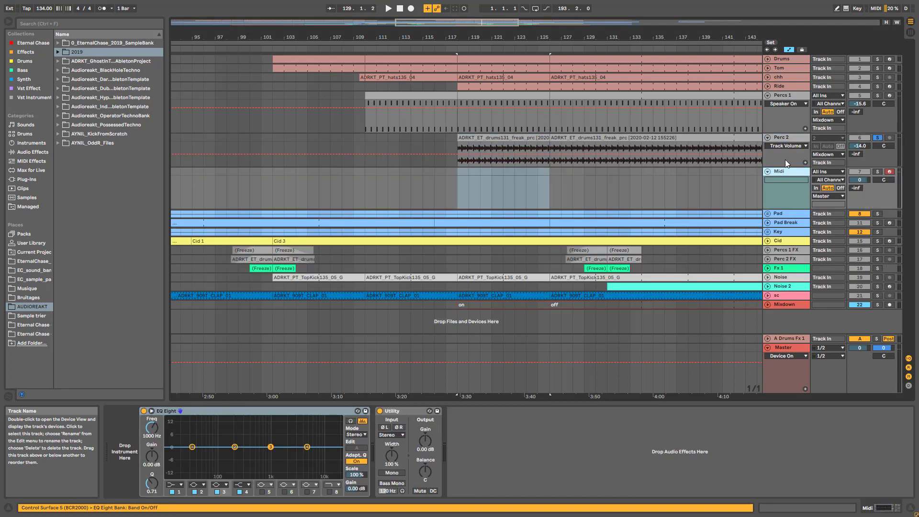
left_click(31, 143)
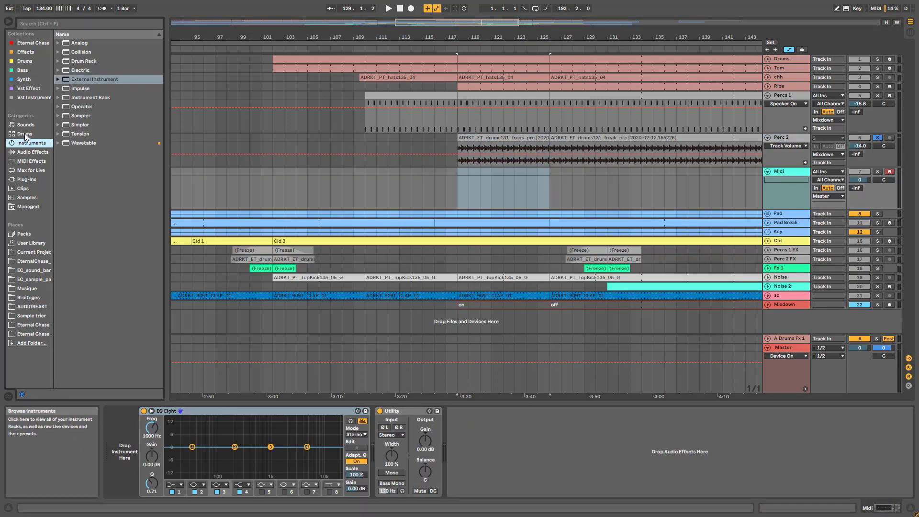
left_click(25, 135)
left_click(83, 52)
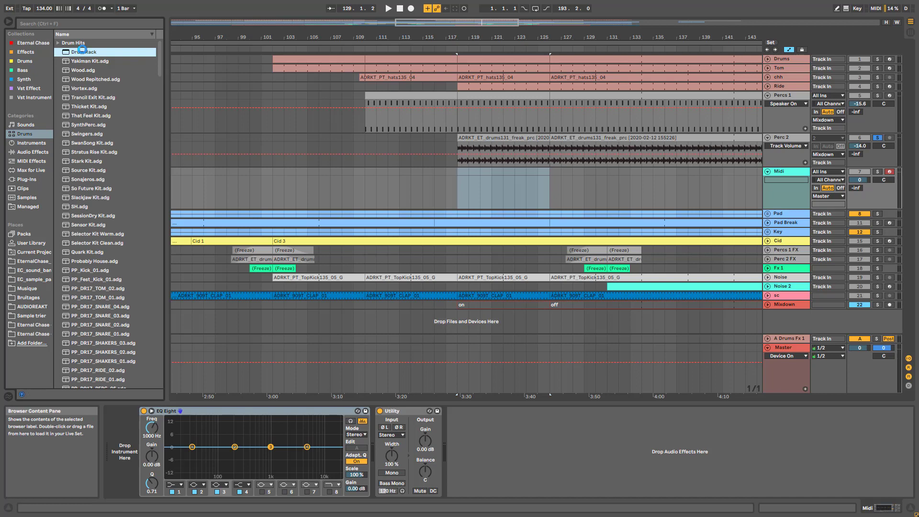
double_click(83, 49)
Audition the perc samples of the AUDIOREAKT Audioreakt_PossessedTechno pack, and load ADRKT_PT_perc_04.wav onto Drum Rack pads C1 and C#1.
left_click(33, 306)
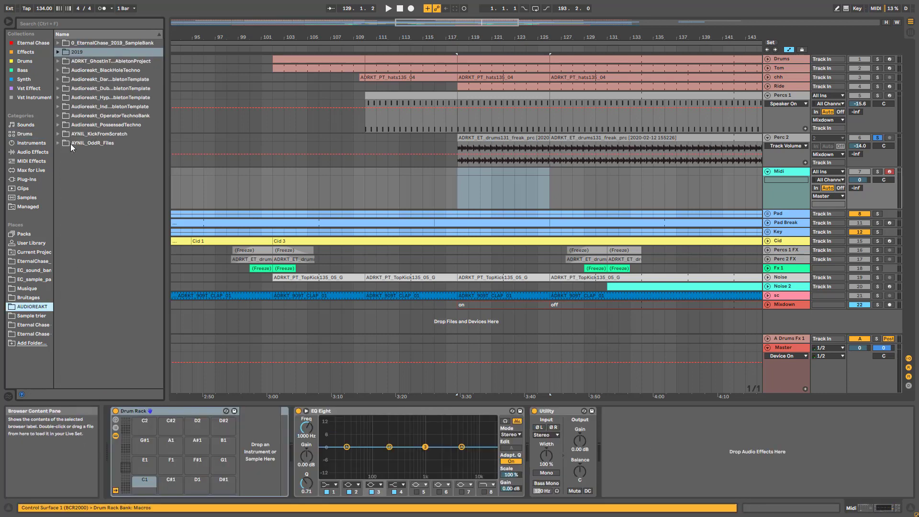
left_click(65, 125)
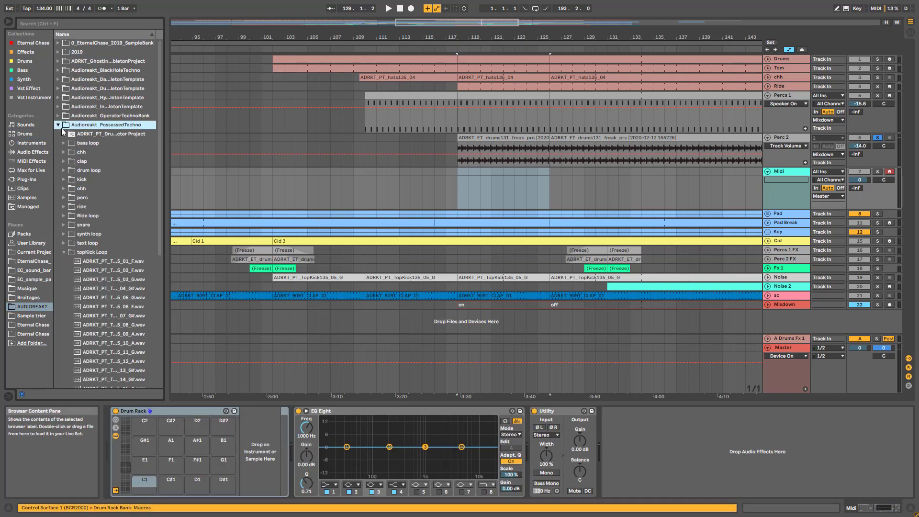
left_click(65, 199)
left_click(122, 209)
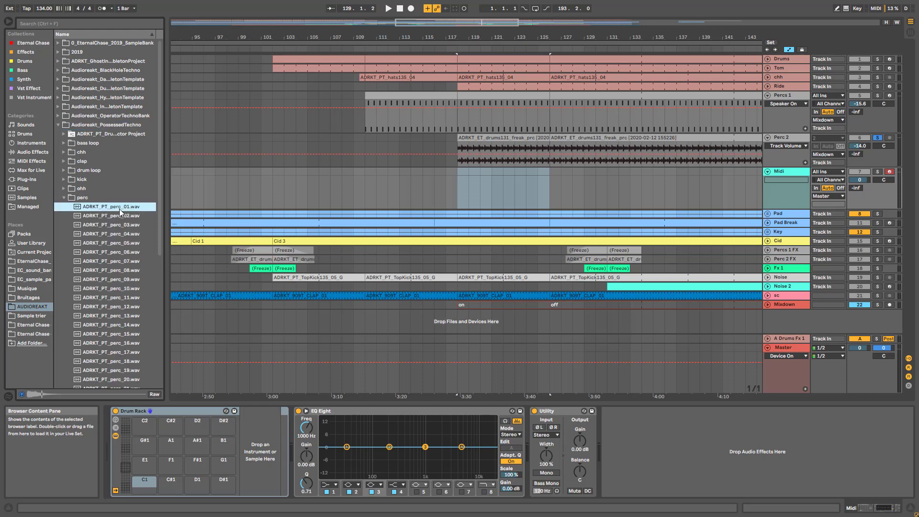
left_click(123, 216)
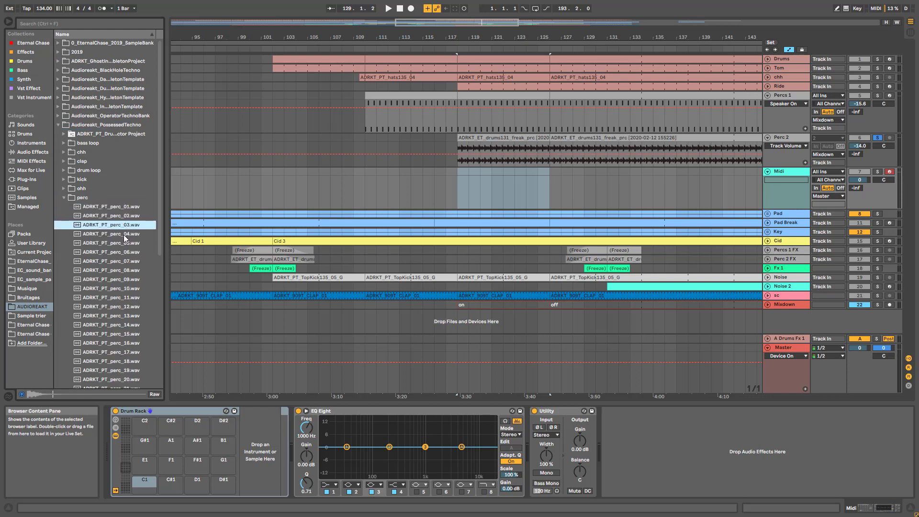
left_click(125, 236)
left_click(124, 244)
left_click(124, 254)
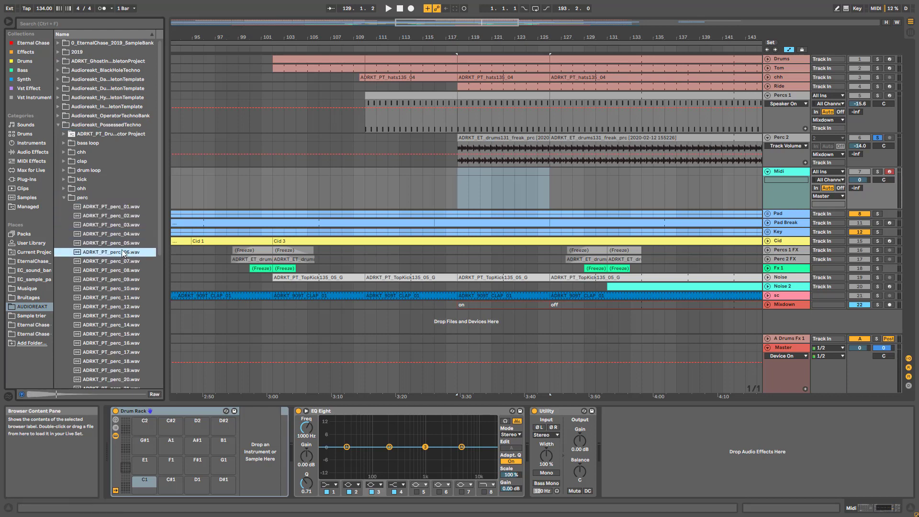
left_click(125, 235)
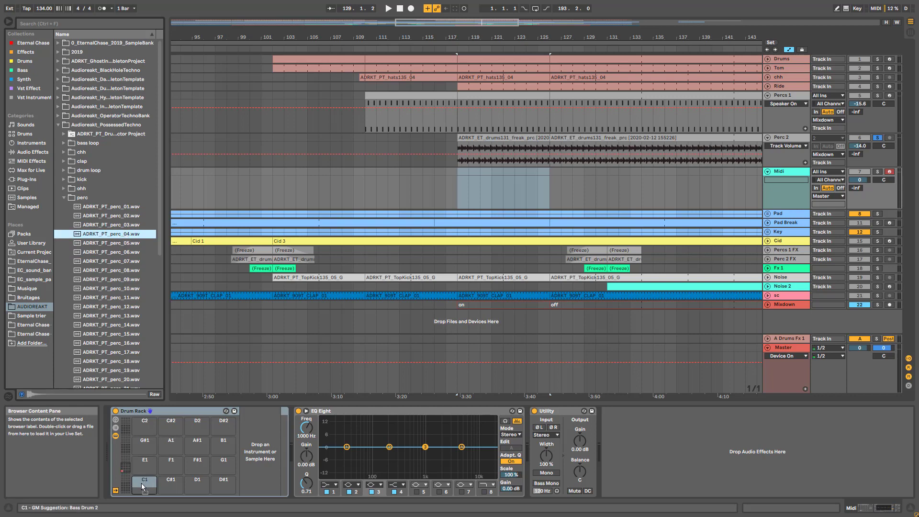
double_click(108, 235)
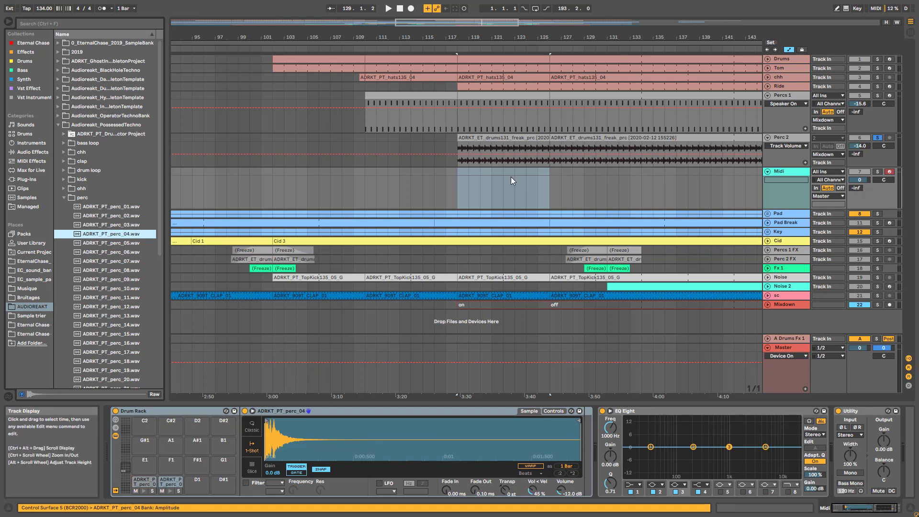
Solo the new Midi track and create an empty one-bar clip for it in scene 8 of the Session View.
left_click(876, 171)
key("Tab")
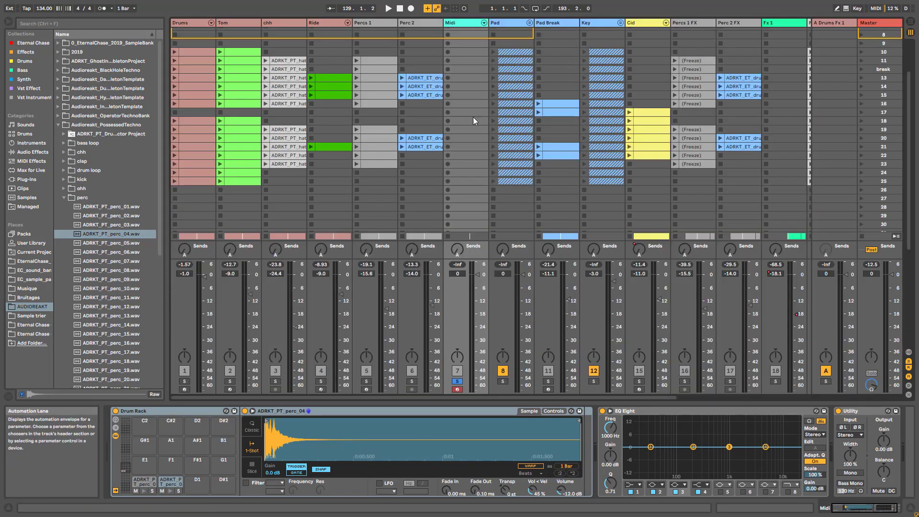
double_click(463, 34)
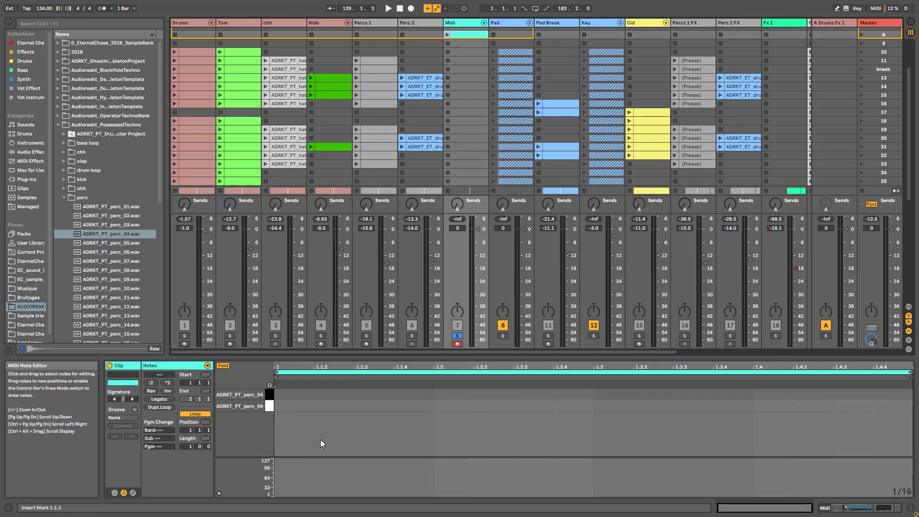
Add a C1 note at 1.1.1 in the new clip and launch the clip to hear it.
double_click(287, 407)
left_click(360, 404)
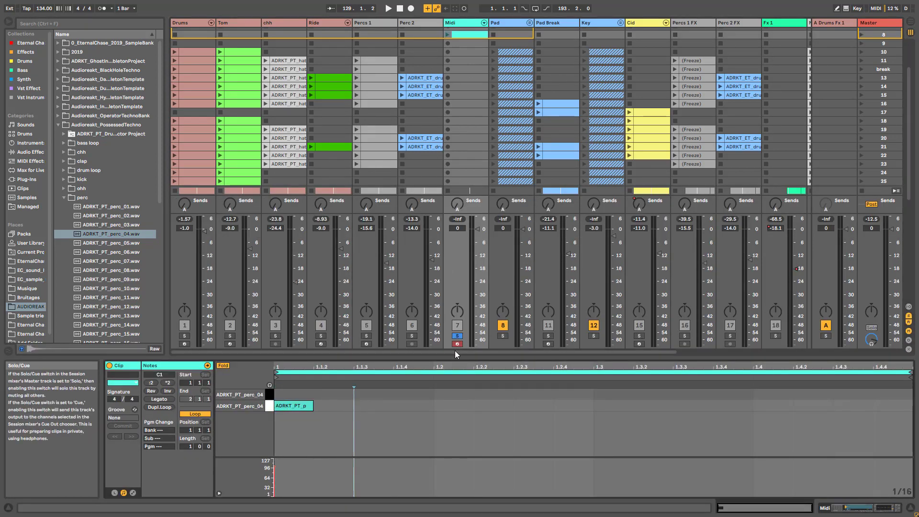
left_click(448, 34)
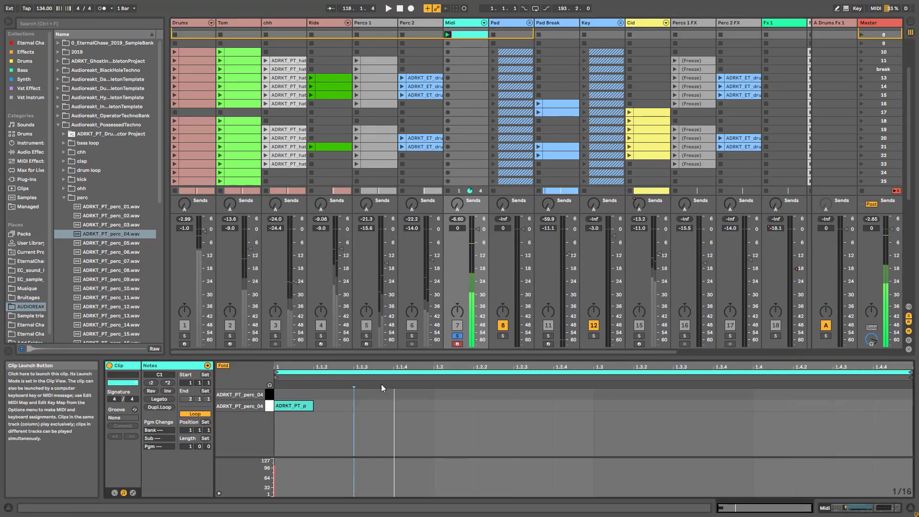
Add a C1 note at 1.1.3 and a C#1 note at 1.2.2, and shorten the clip's loop to two beats.
double_click(367, 405)
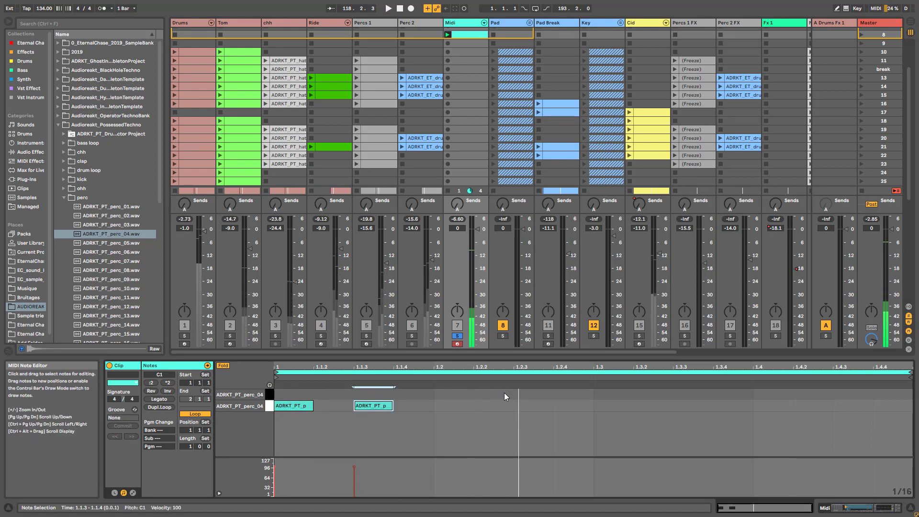
double_click(490, 393)
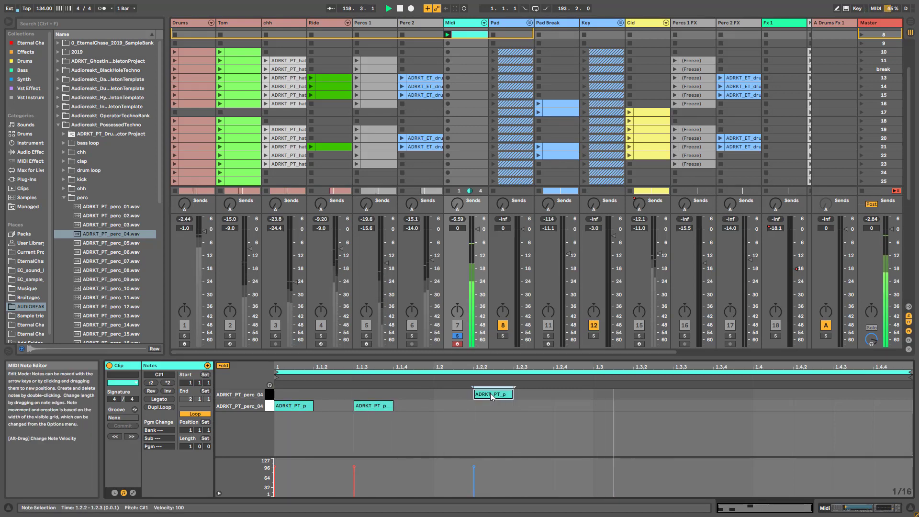
left_click_drag(909, 373, 593, 372)
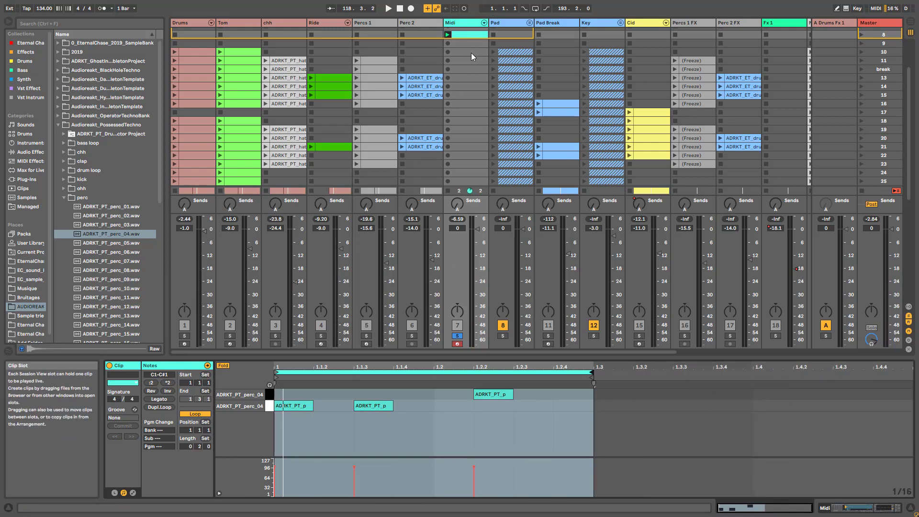
Transpose the ADRKT_PT_perc_04 sample on Drum Rack pad C#1 to +3 st while the loop plays.
left_click(467, 26)
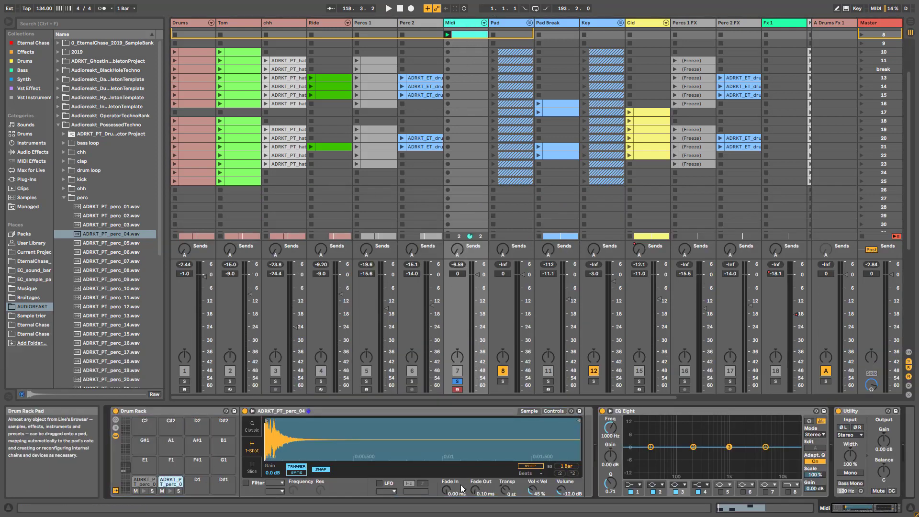
key("space")
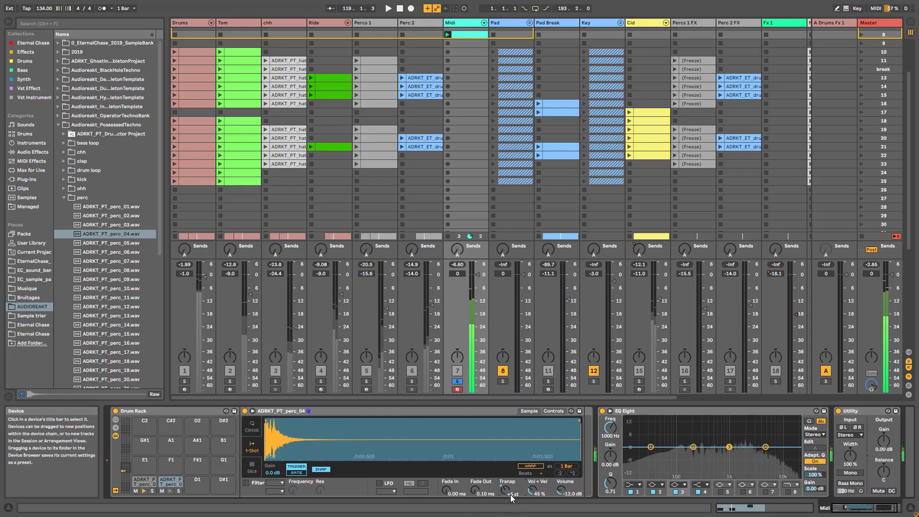
left_click_drag(505, 489, 505, 493)
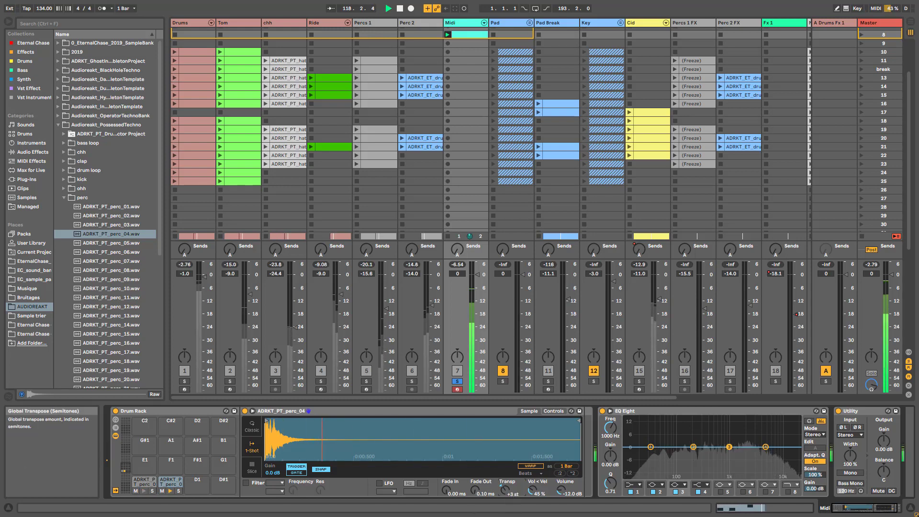
Insert AYNIL_PercLoop.adg from the Drums collection before the EQ Eight, and set its Pitch macro to 8.77 Hz and Filter to 2.07 kHz.
left_click(25, 52)
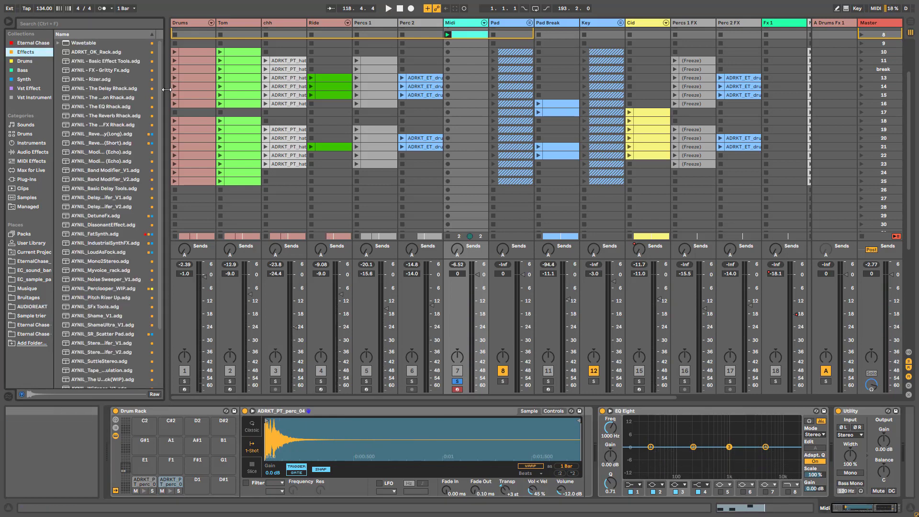
left_click_drag(166, 93, 231, 89)
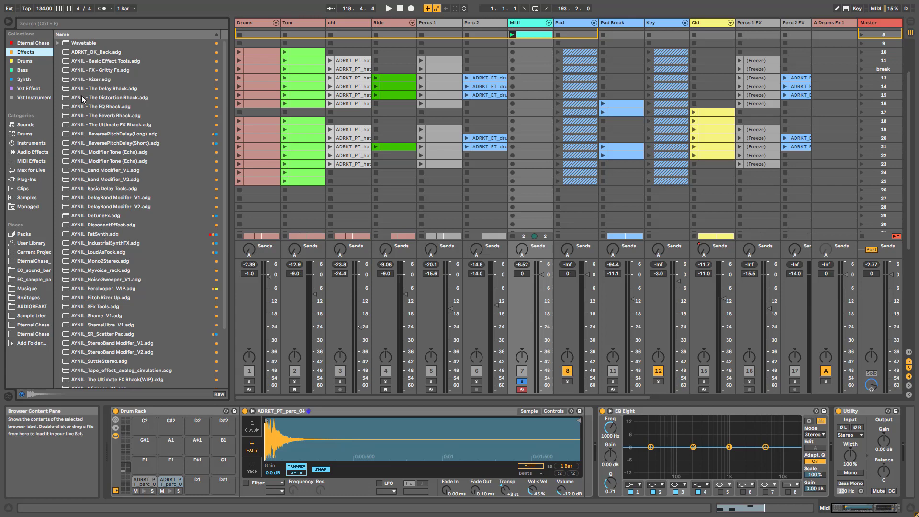
left_click(29, 62)
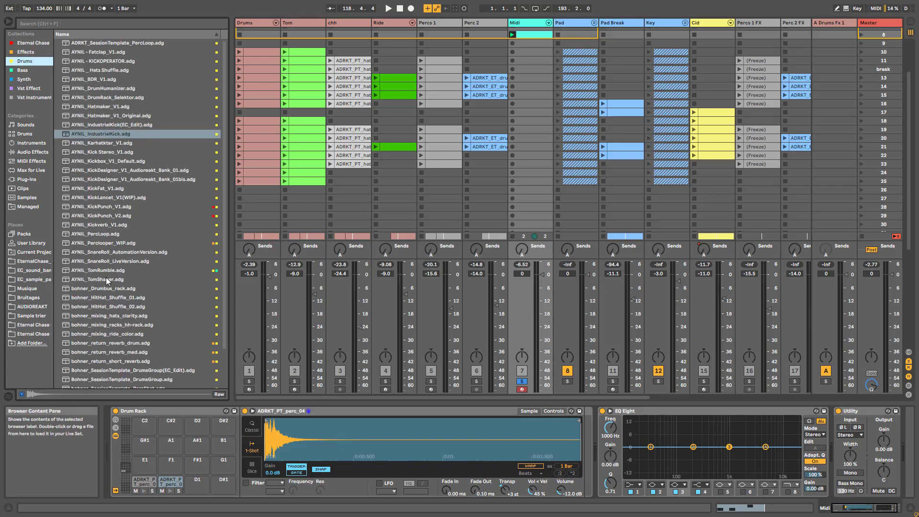
left_click_drag(102, 235, 601, 433)
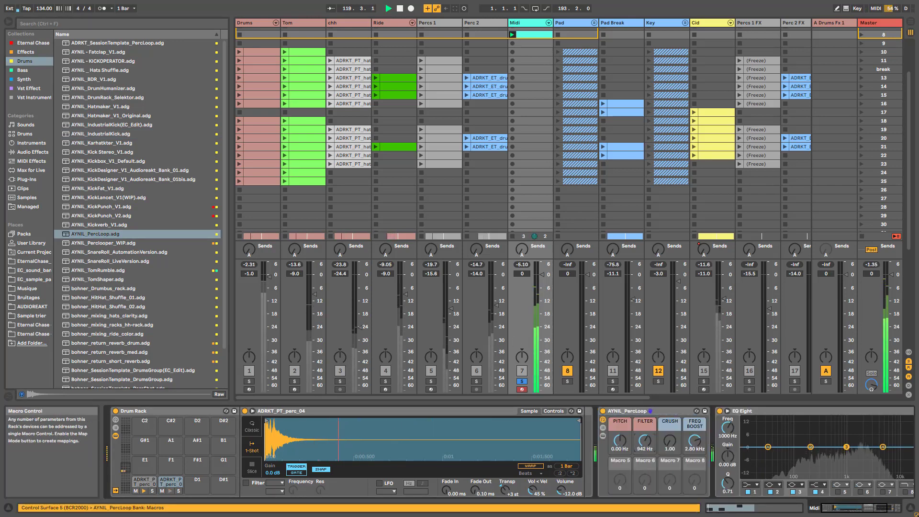
left_click_drag(621, 442, 621, 407)
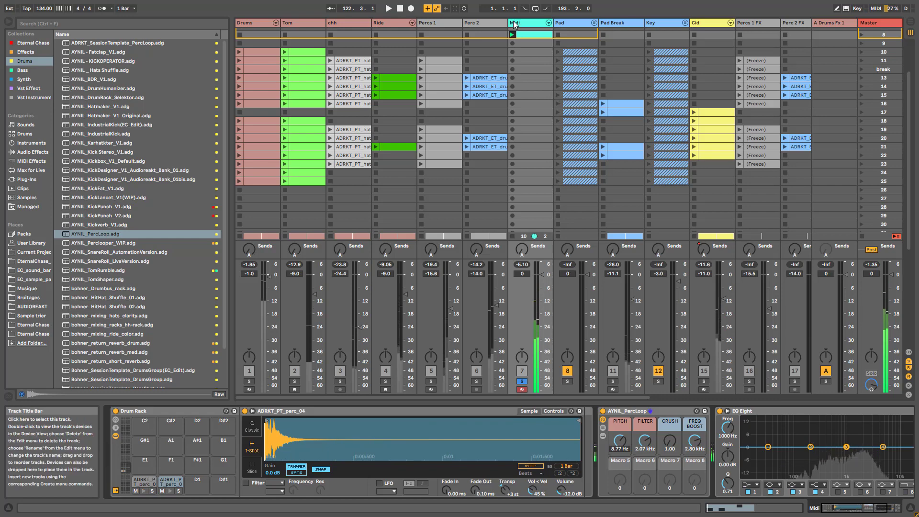
Delete the demo Midi track and audition Perc 2 soloed in the Arrangement View.
key("Tab")
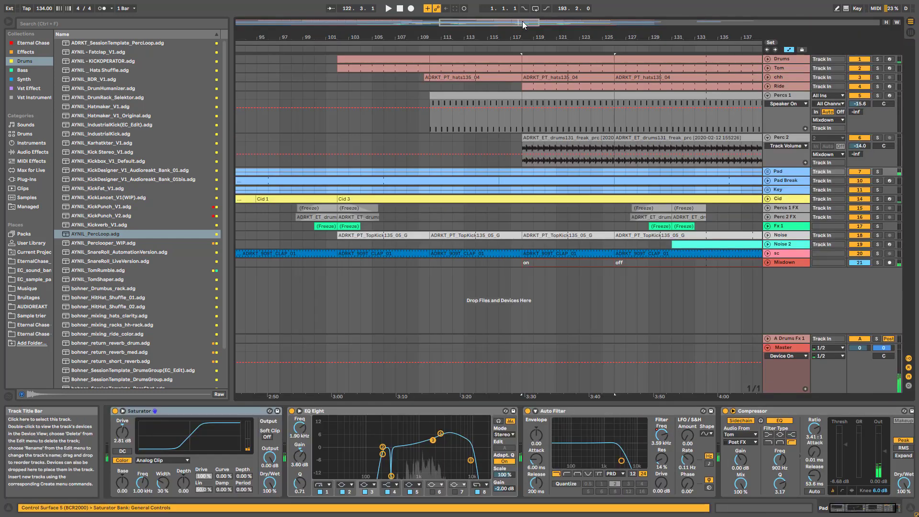
left_click(877, 138)
key("space")
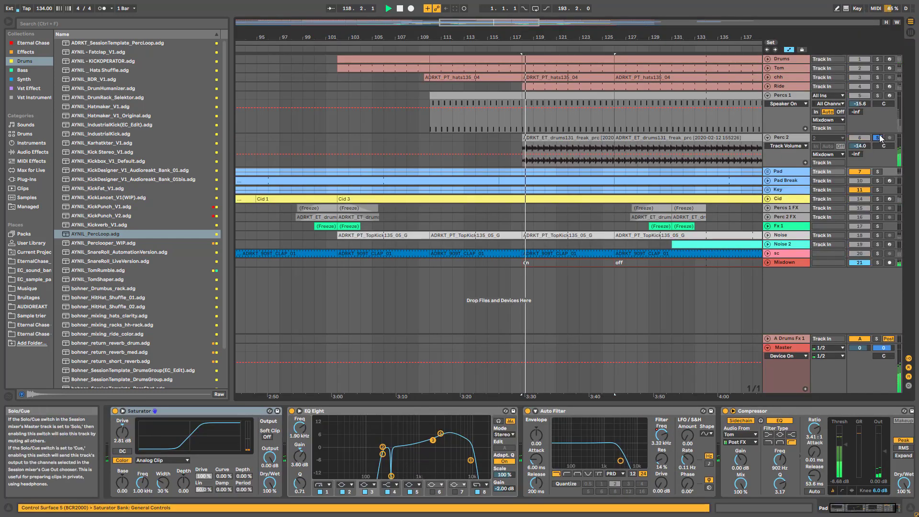
key("space")
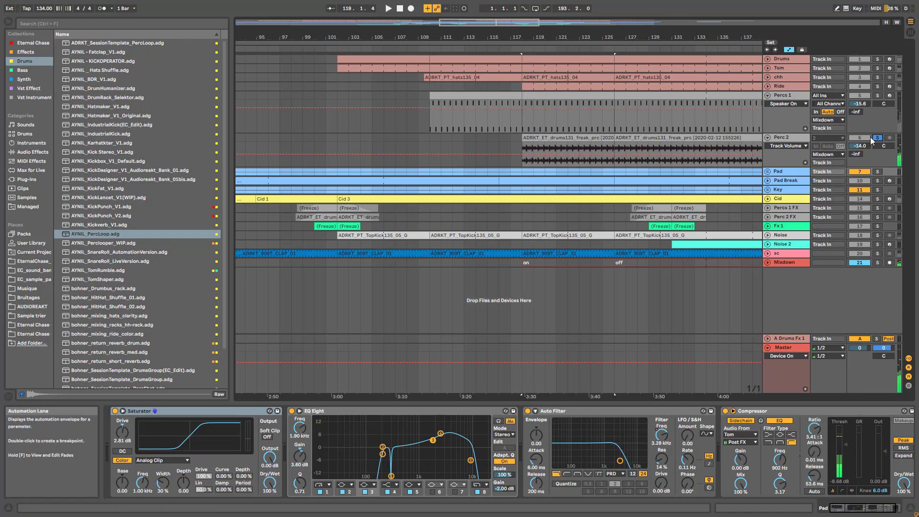
Fold the Perc 2 and Percs 1 tracks, and solo the Pad group.
left_click(767, 138)
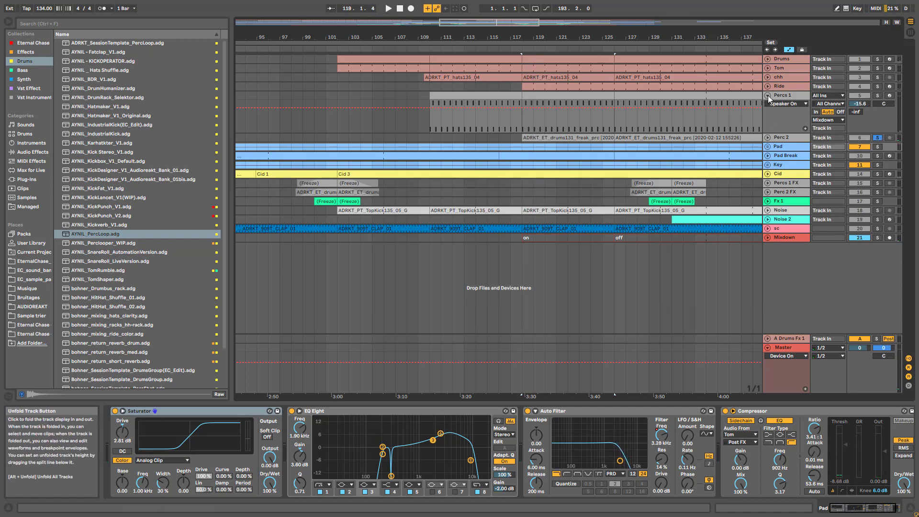
left_click(768, 96)
left_click_drag(539, 23, 527, 50)
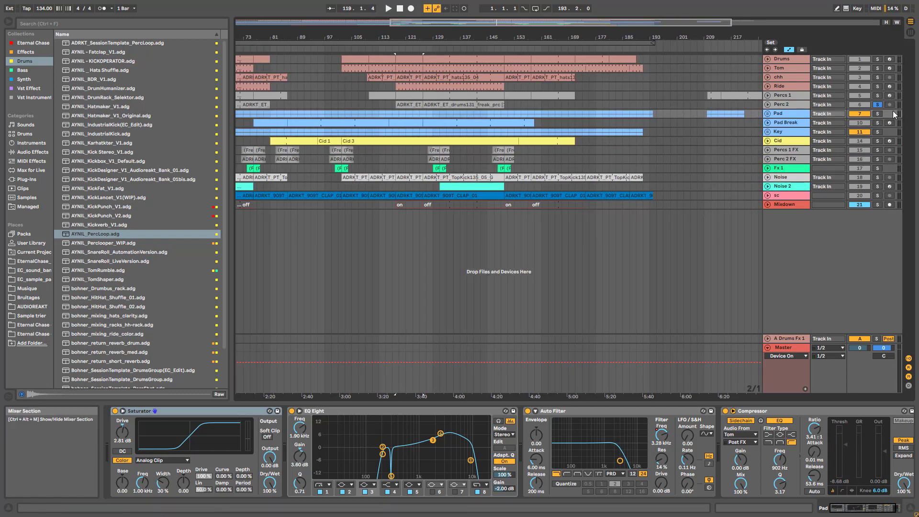
left_click(877, 113)
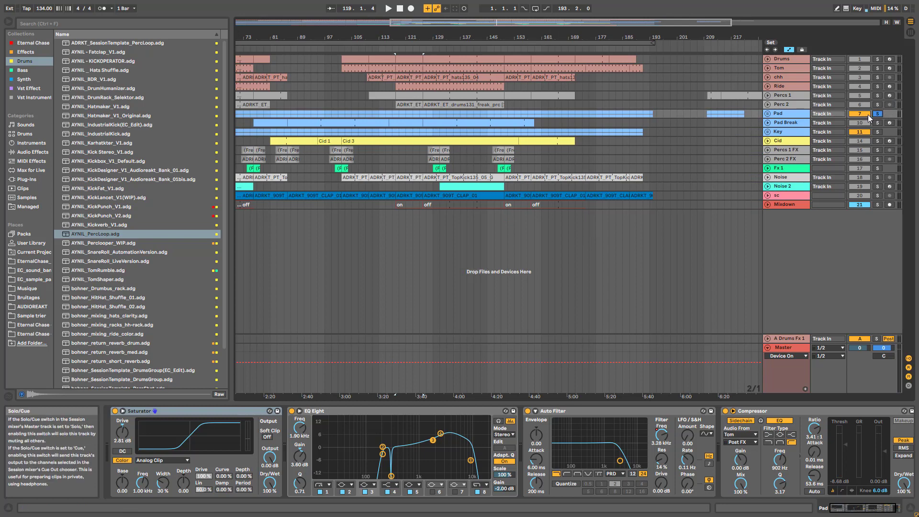
Unfold the Pad group and show the device chain of the first Pad track inside it.
left_click(780, 124)
left_click_drag(465, 22, 365, 44)
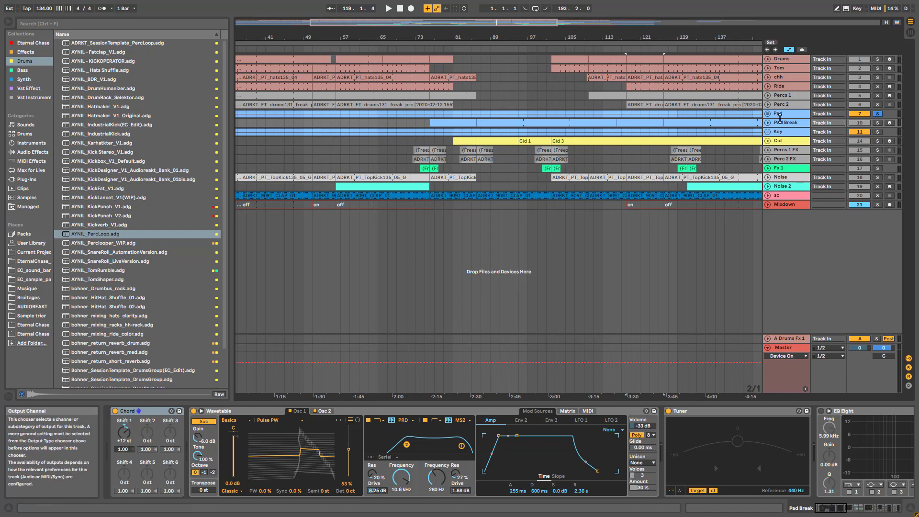
left_click_drag(531, 22, 531, 9)
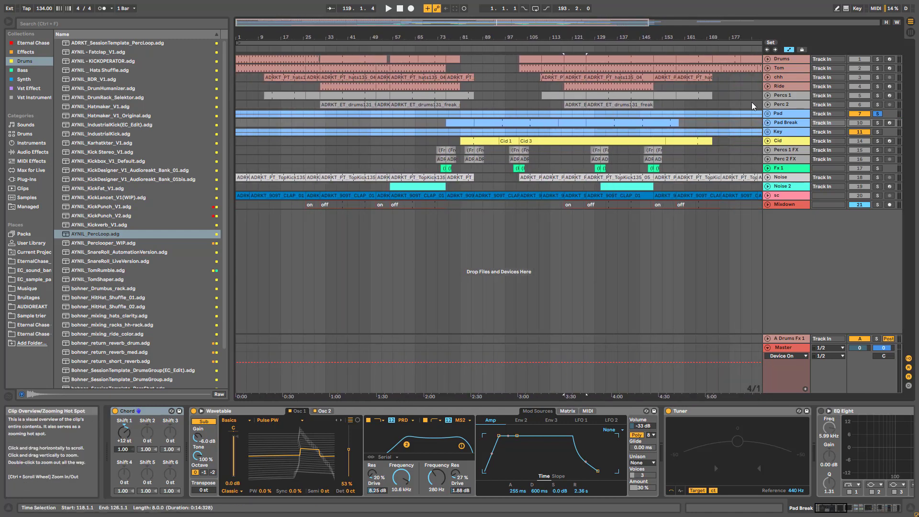
left_click(777, 114)
left_click(767, 114)
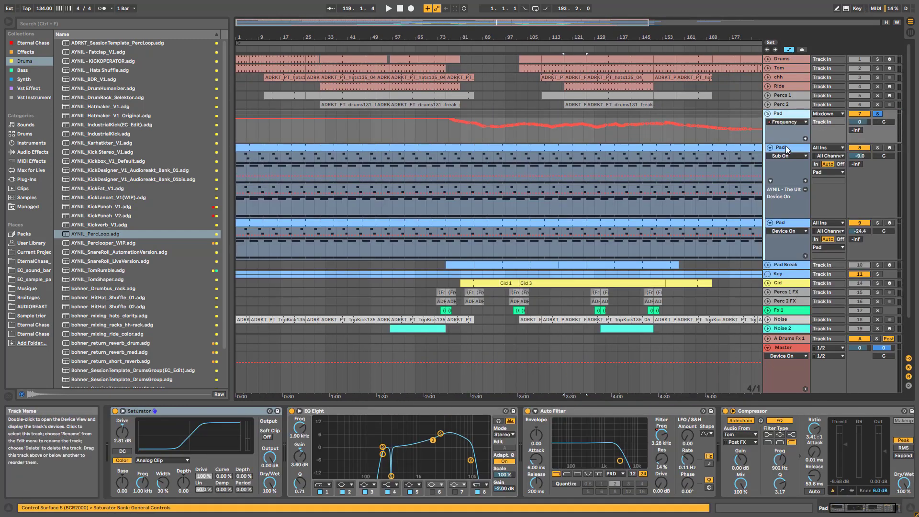
left_click(785, 147)
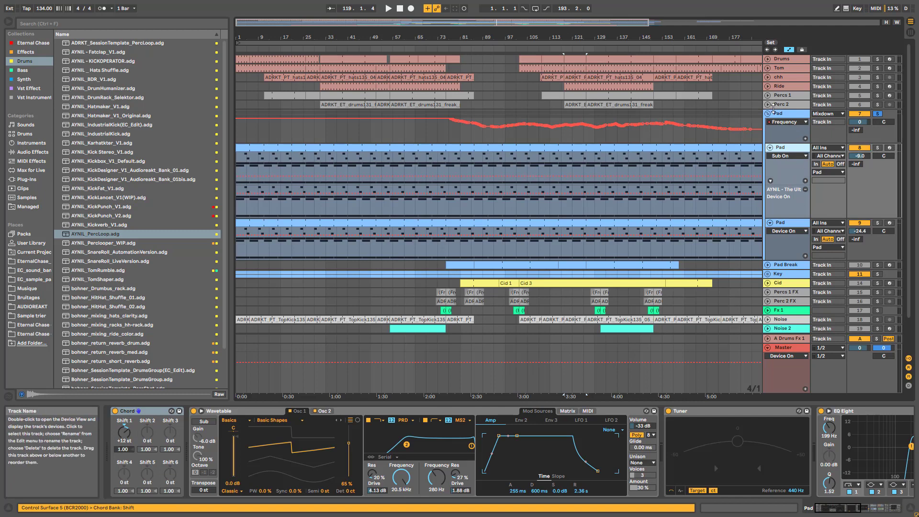
Solo the first Pad track inside the group and start playback with the group's own devices displayed.
left_click(780, 114)
left_click(877, 147)
left_click(794, 142)
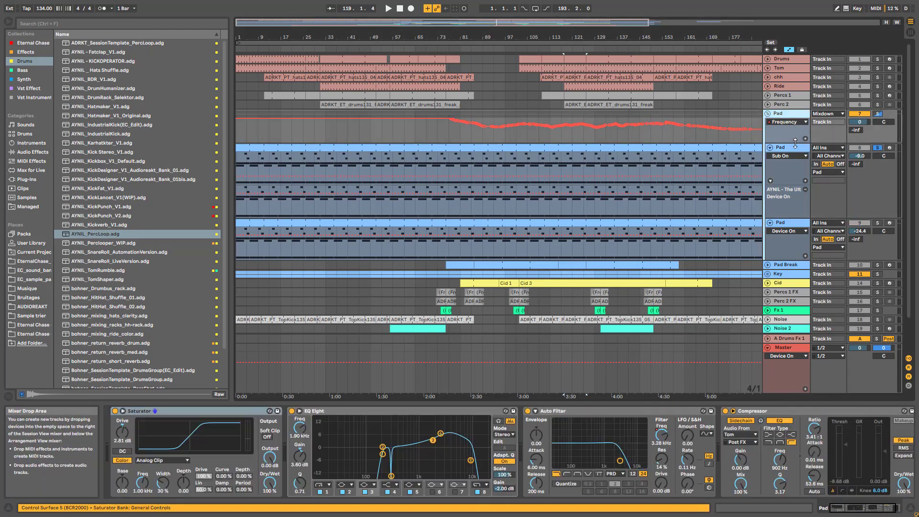
key("space")
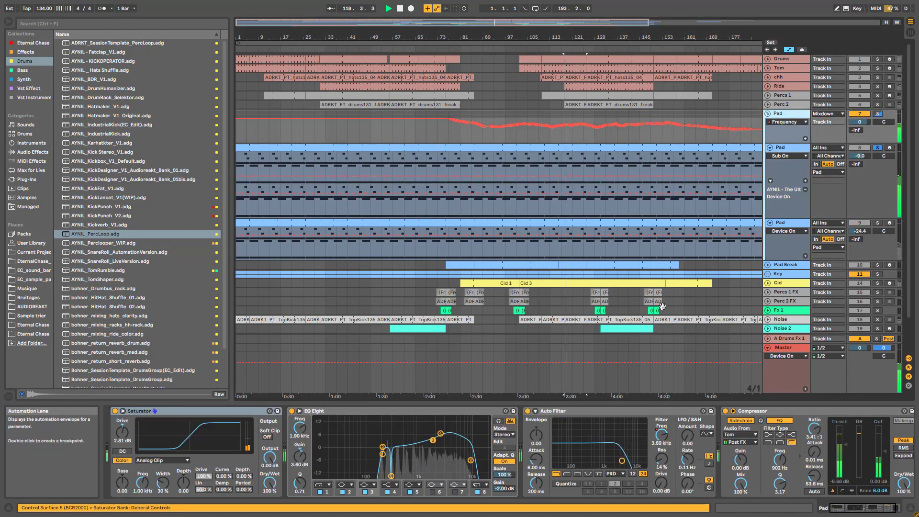
Bypass the EQ Eight on the Pad group during playback.
scroll(478, 445, "right", 3)
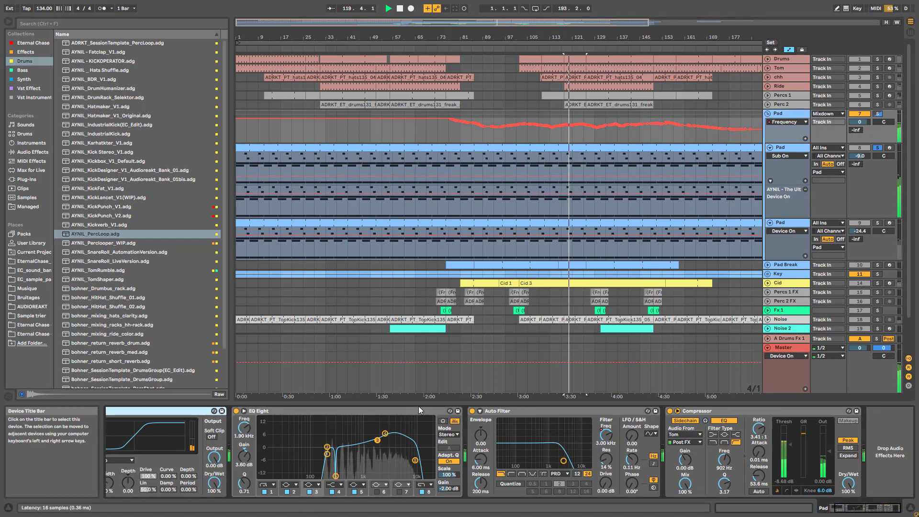
left_click(236, 411)
left_click_drag(890, 511, 806, 510)
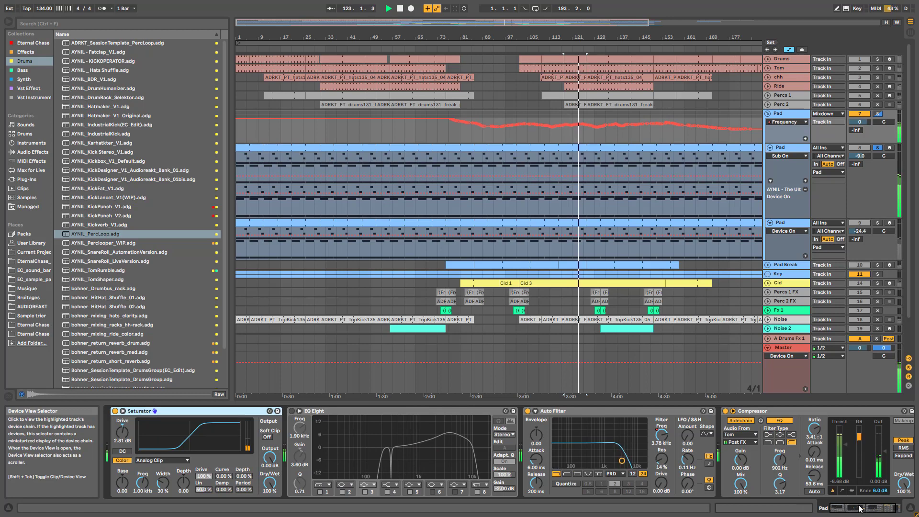
Bypass The Ultimate FX Rhack, AYNIL_DetuneFx and EQ Eight on the first Pad track to hear its dry sound, and stop playback.
left_click(788, 149)
left_click_drag(831, 507, 882, 496)
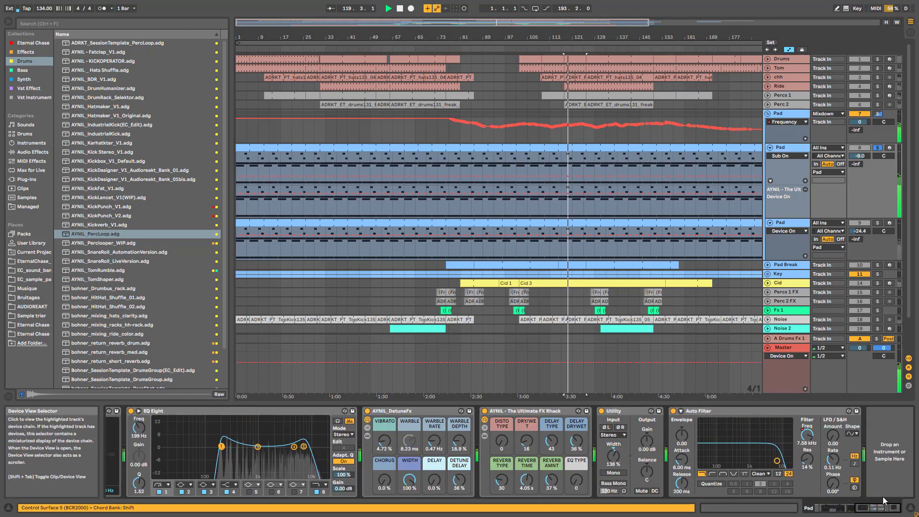
left_click(484, 411)
left_click(367, 411)
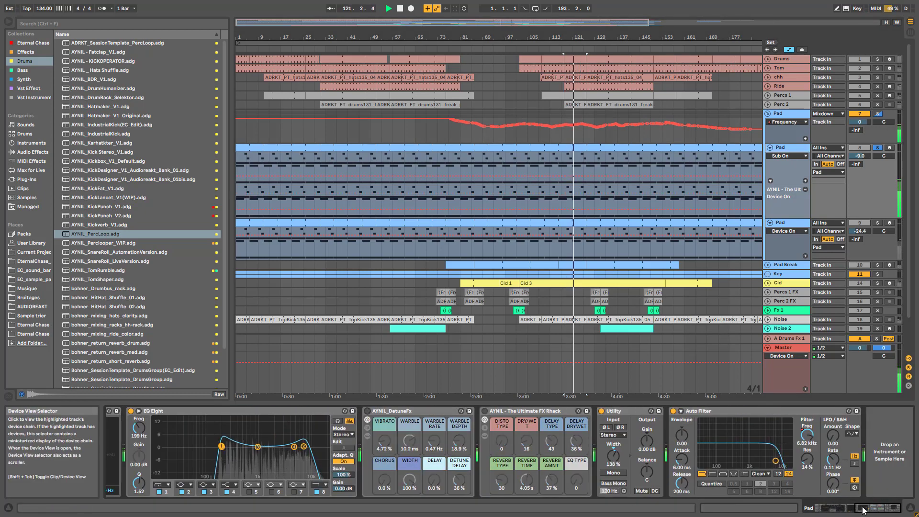
left_click_drag(862, 510, 845, 508)
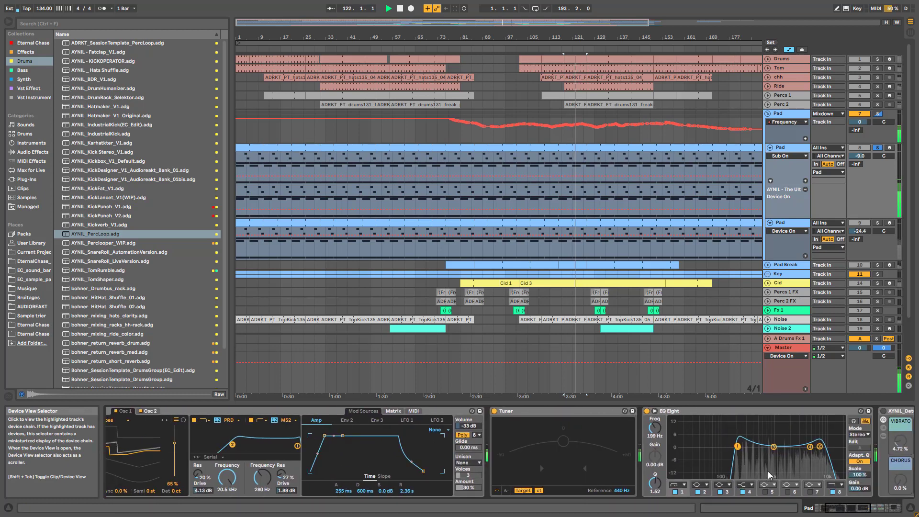
left_click(646, 411)
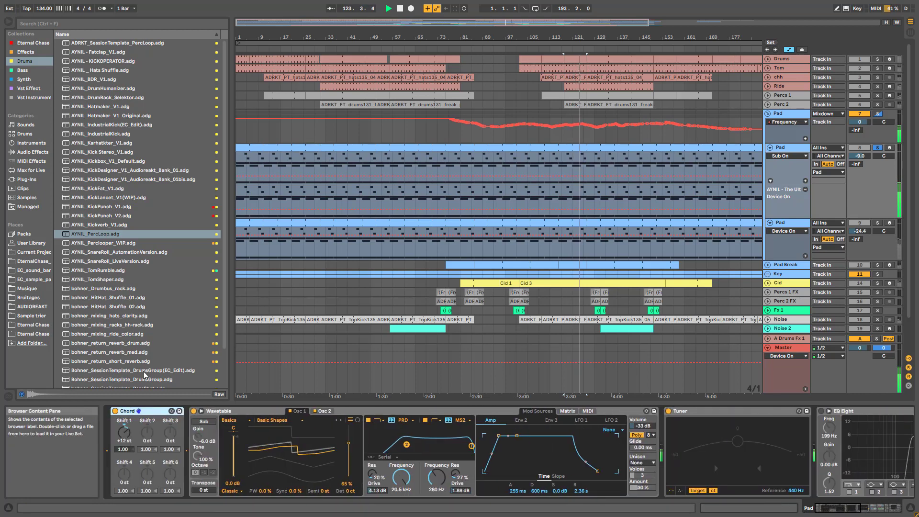
key("space")
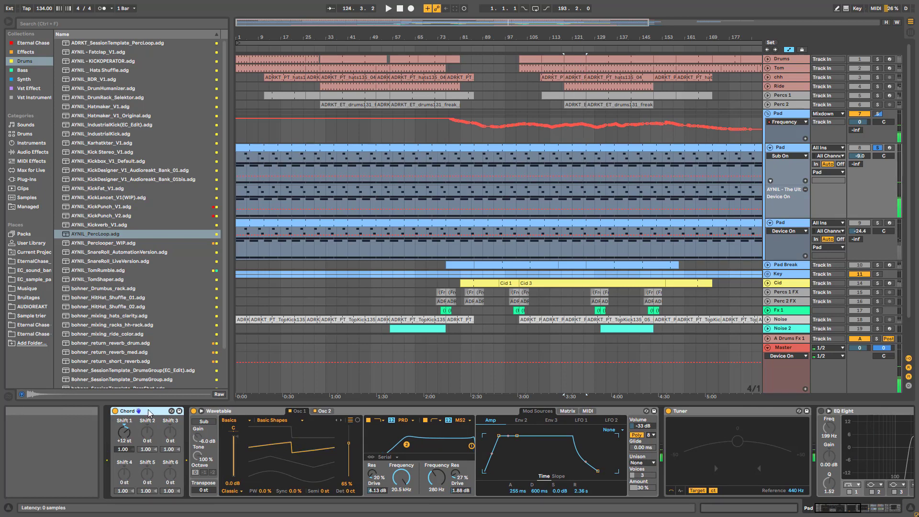
Open a MIDI clip of the first Pad track and examine its held G2 and D3 notes.
left_click(529, 147)
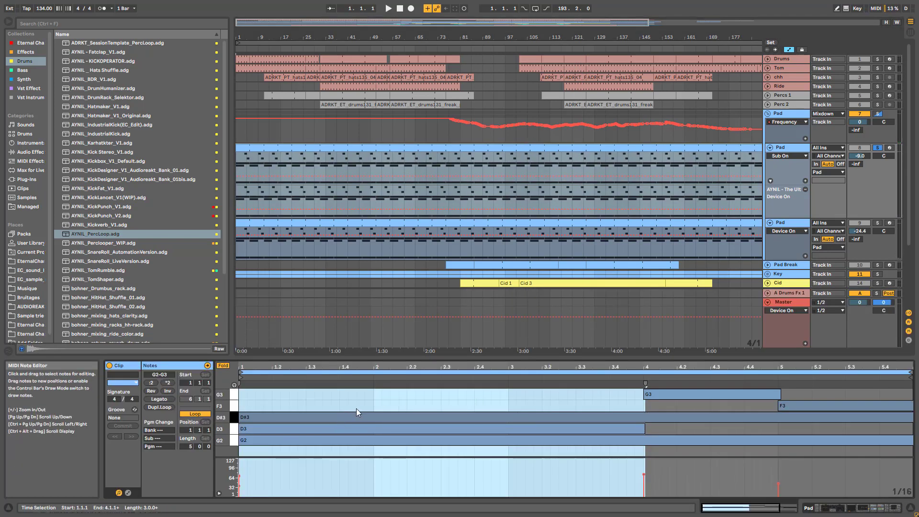
left_click(271, 441)
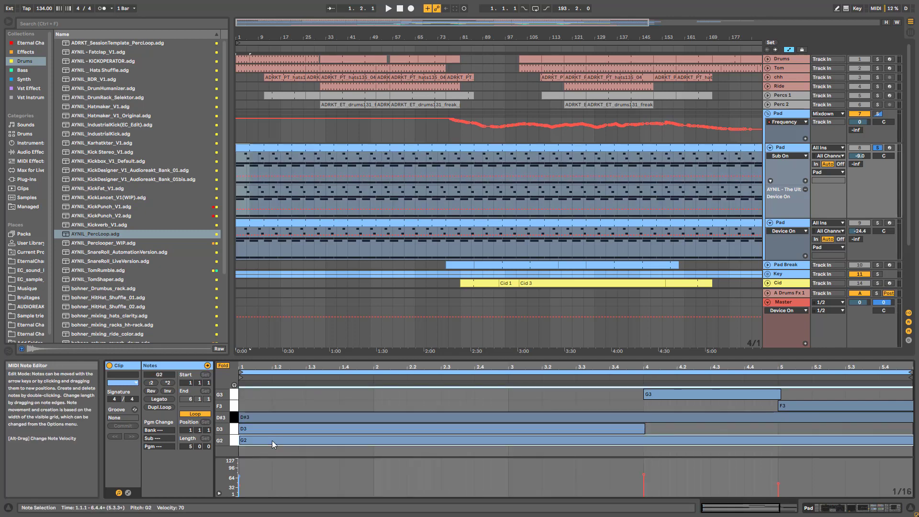
left_click(270, 429)
Play the pad notes from the start of the arrangement and set the first Pad track's volume to 0 dB.
key("space")
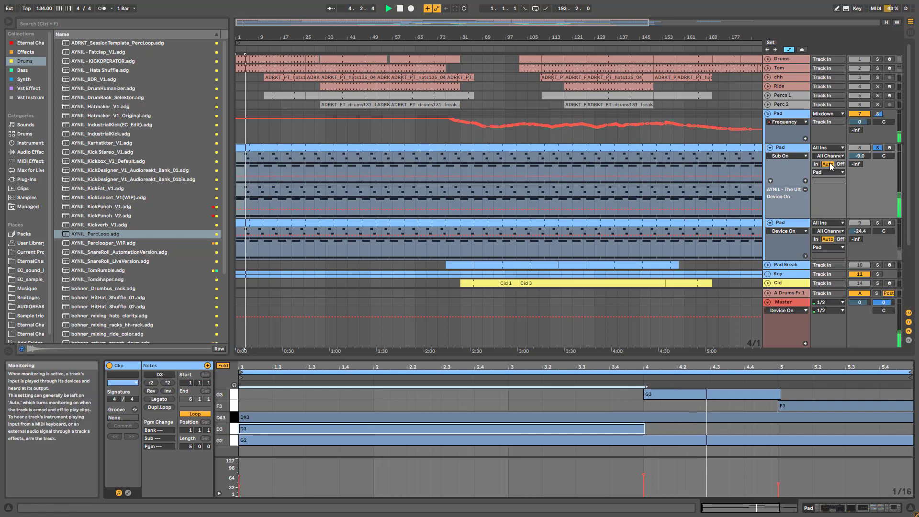
left_click_drag(859, 157, 860, 145)
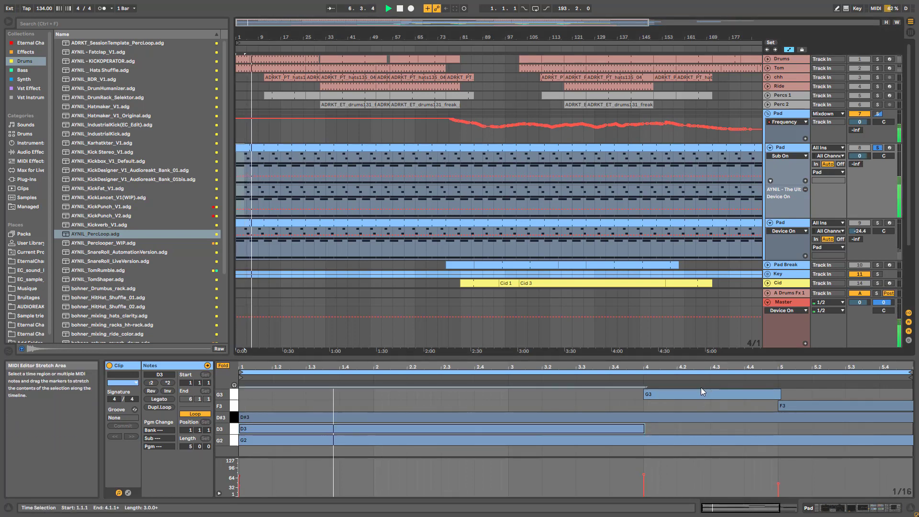
left_click(672, 440)
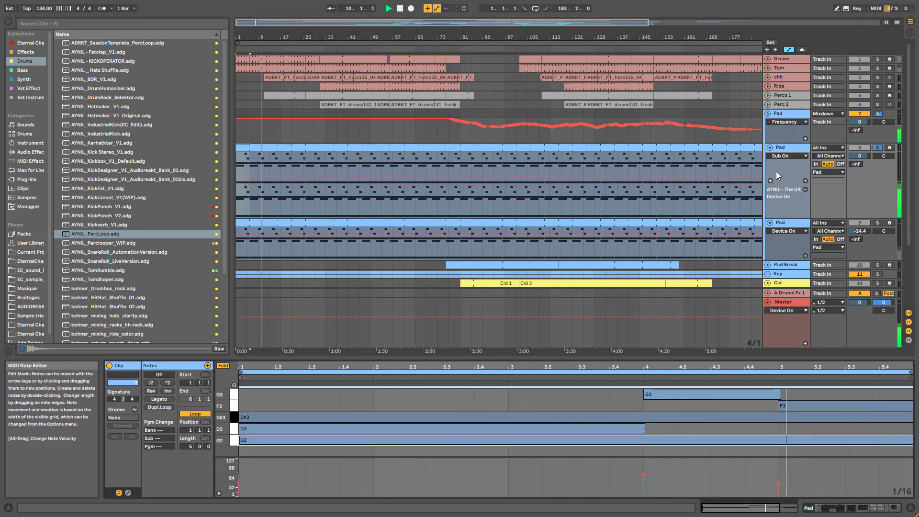
Open the first Pad track's devices and compare Wavetable's Osc 1 and Osc 2 waveforms while replaying the pad.
double_click(788, 149)
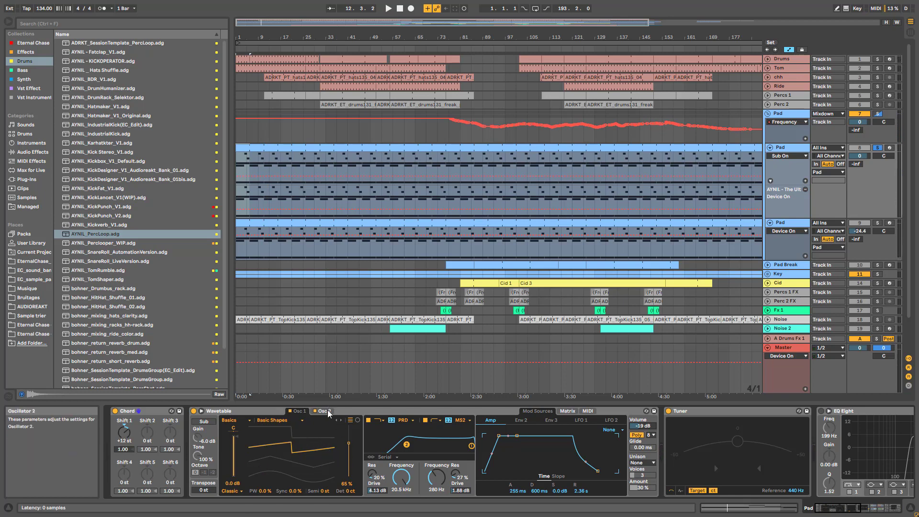
key("space")
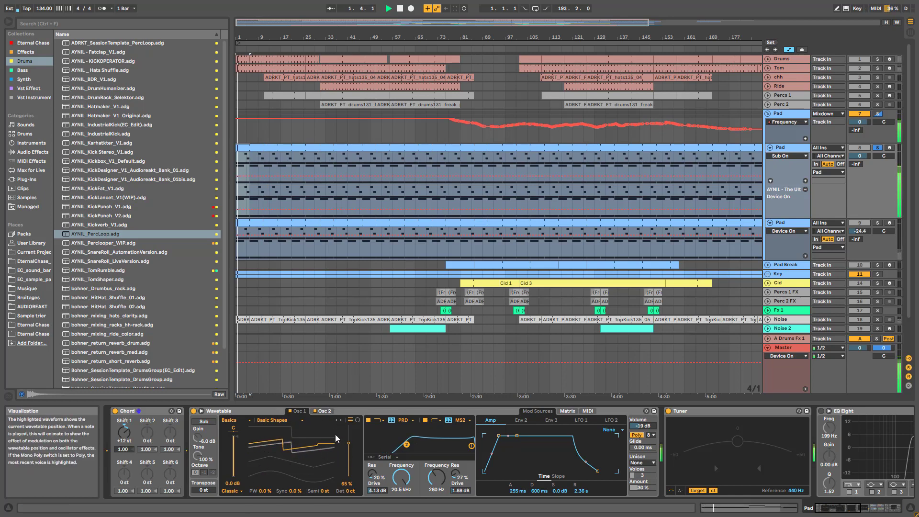
left_click(324, 410)
key("space")
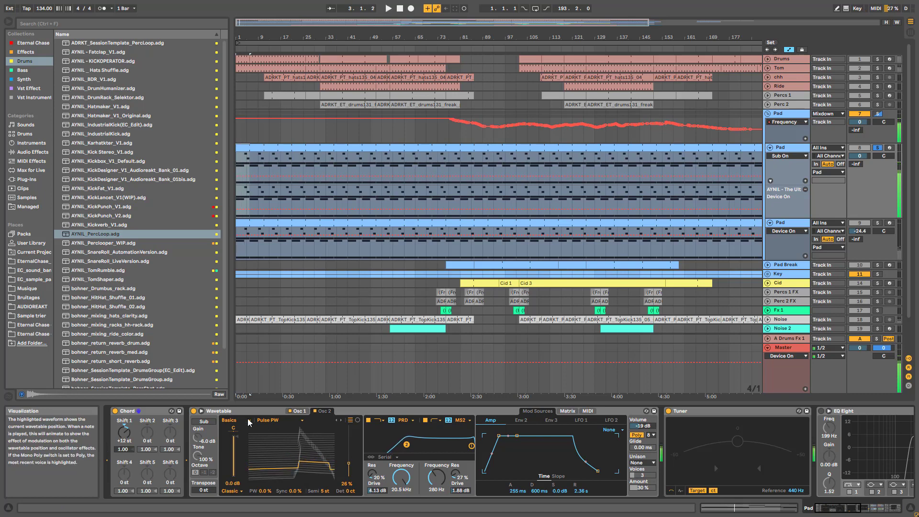
key("space")
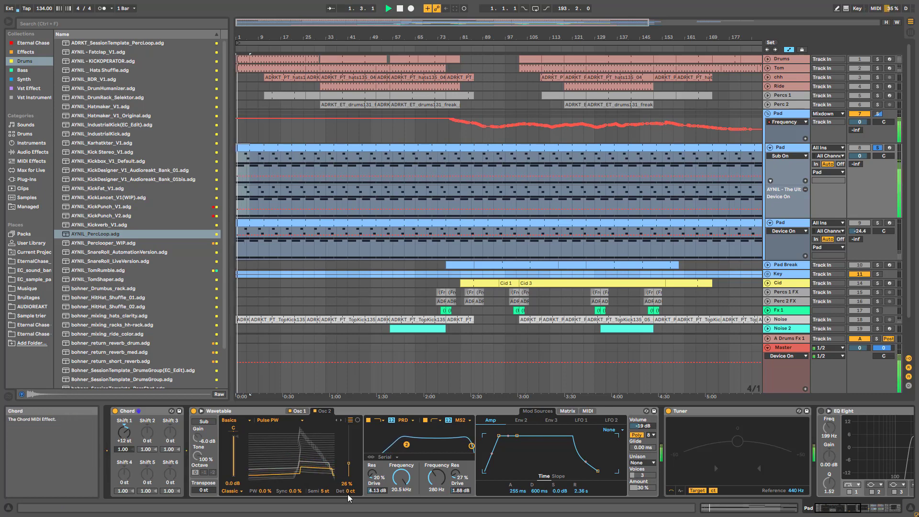
Open Wavetable's modulation matrix and examine the oscillator and filter assignments while replaying the pad.
left_click(568, 412)
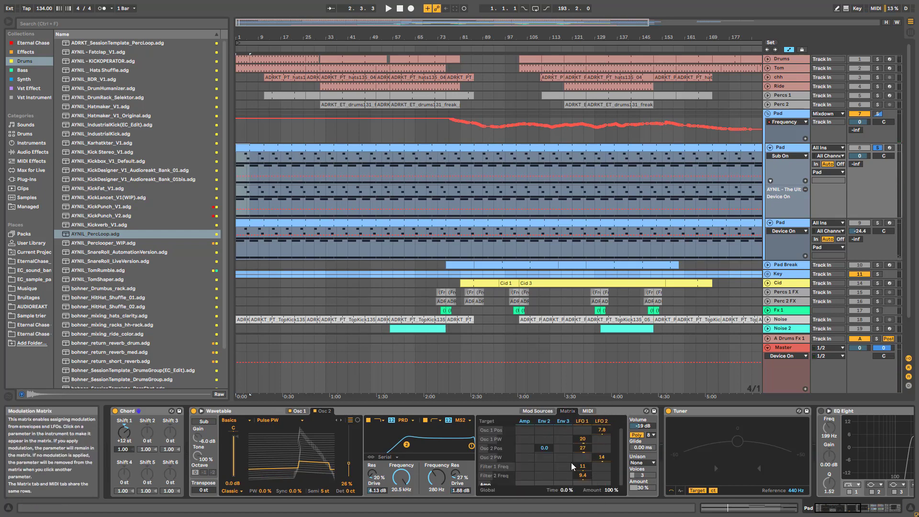
key("space")
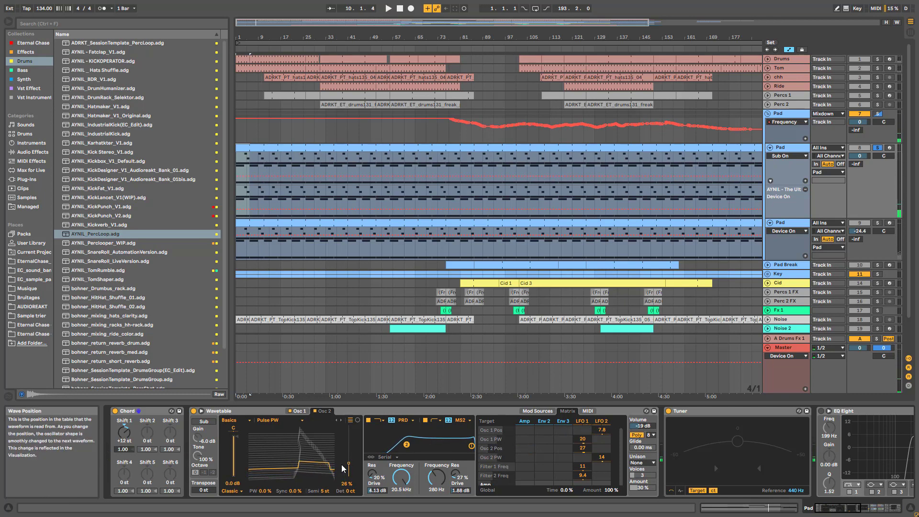
key("space")
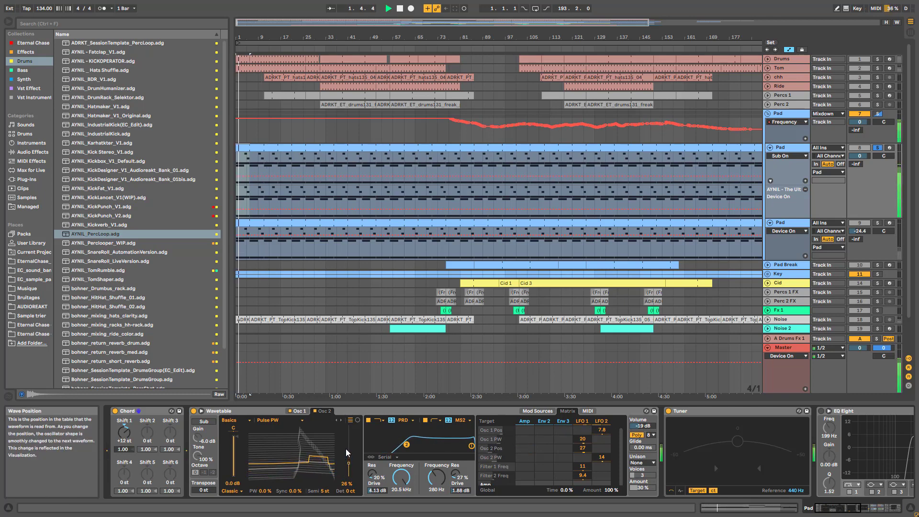
key("space")
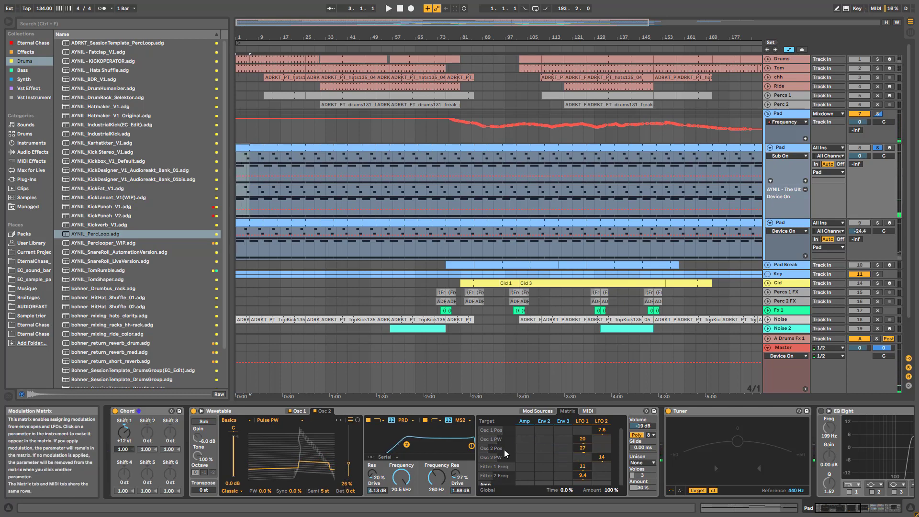
Examine how LFO 1 and LFO 2 modulate Osc 1's position and pulse width during playback, and stop playback.
left_click(302, 412)
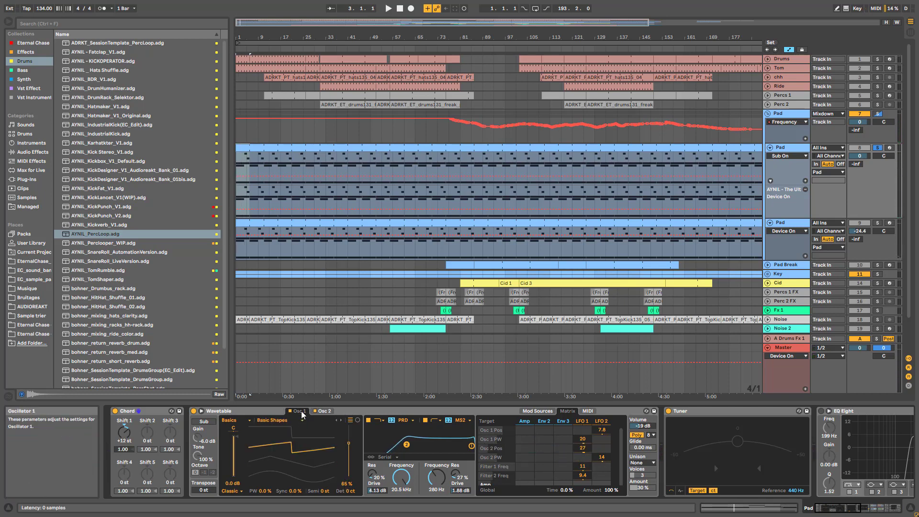
key("space")
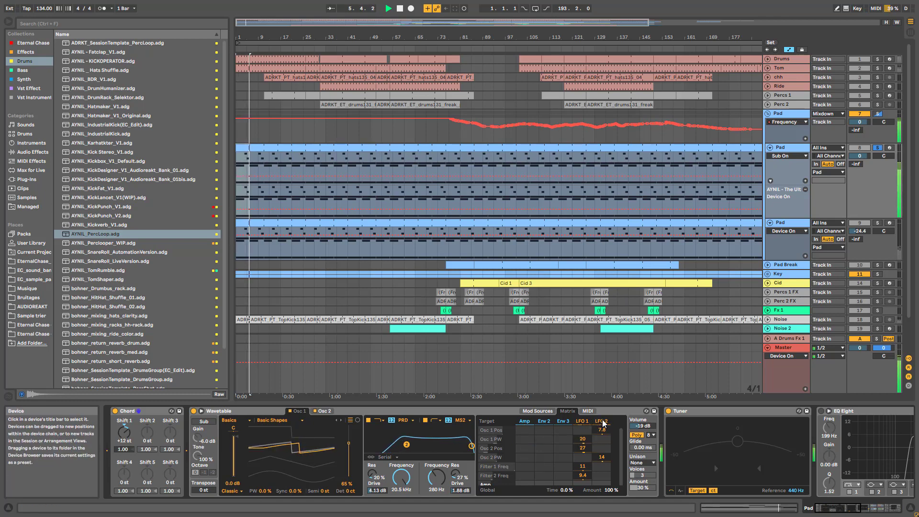
left_click(580, 421)
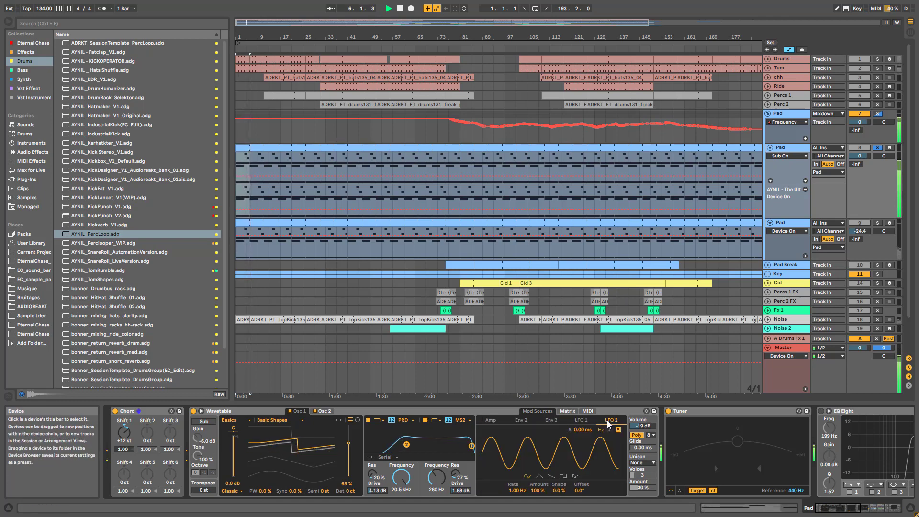
left_click(568, 411)
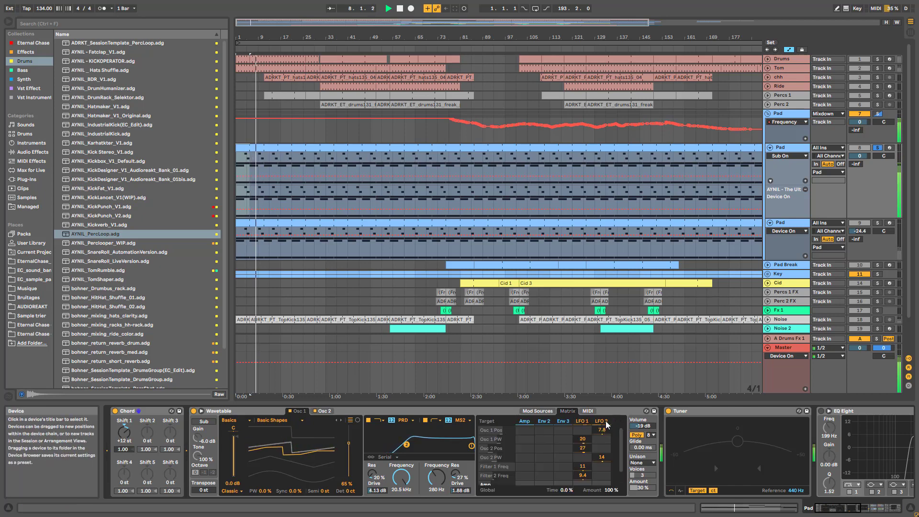
left_click(602, 439)
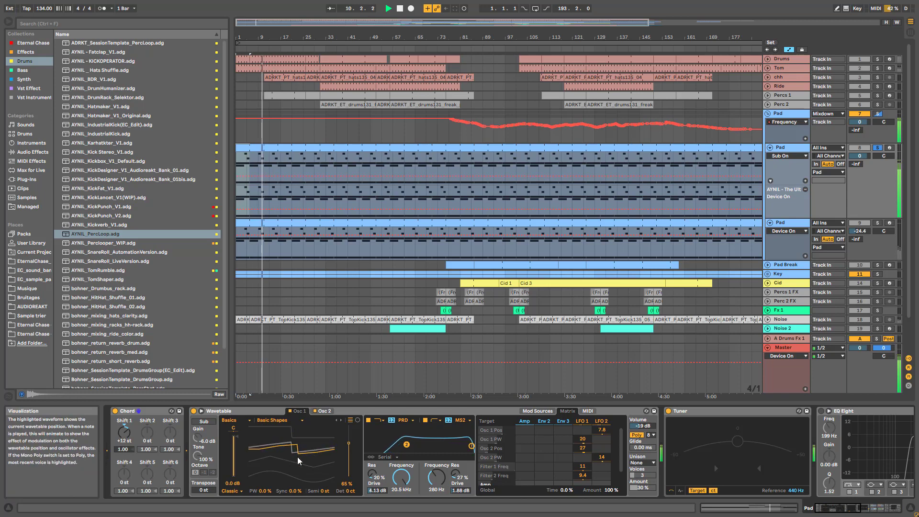
left_click(332, 415)
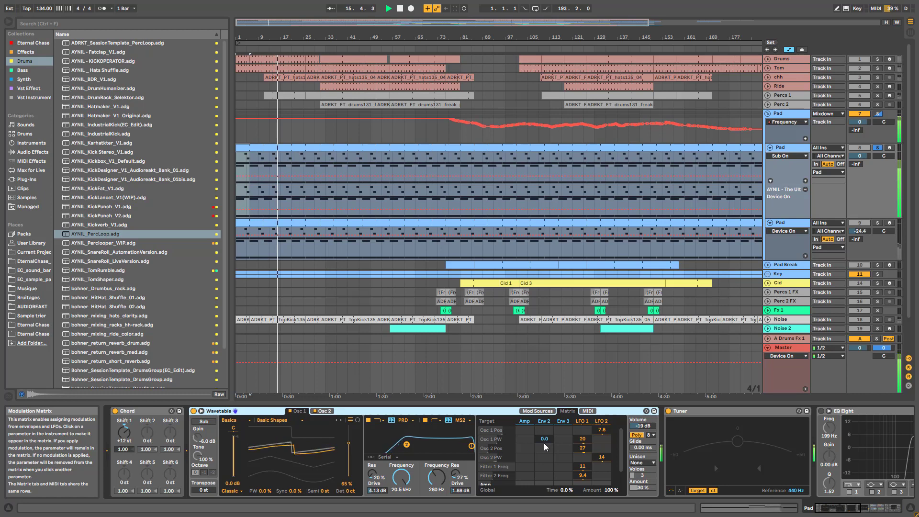
key("space")
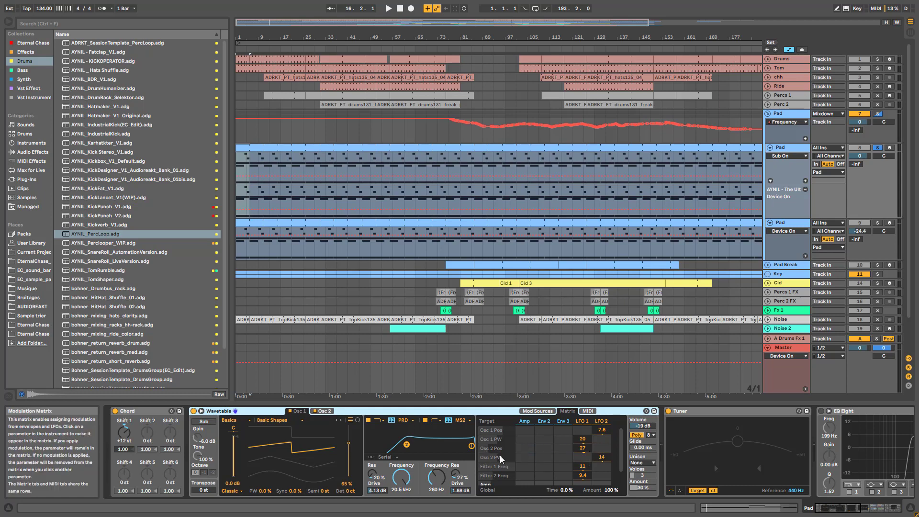
Play the pad from the start and inspect the LFO 2 and LFO 1 settings in Wavetable.
key("space")
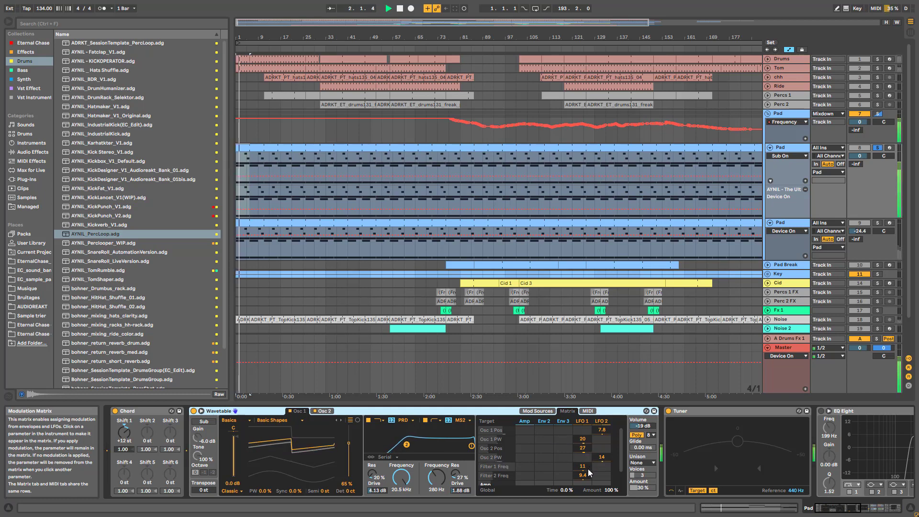
left_click(601, 421)
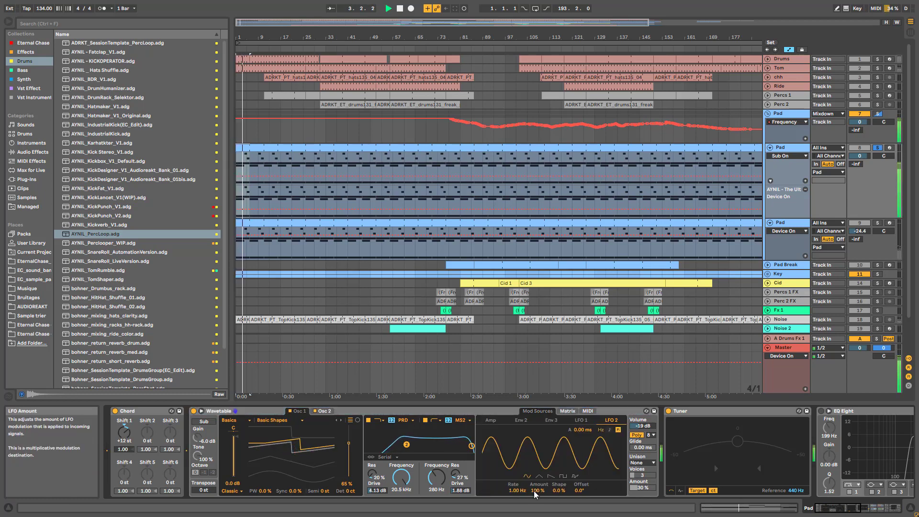
left_click(580, 420)
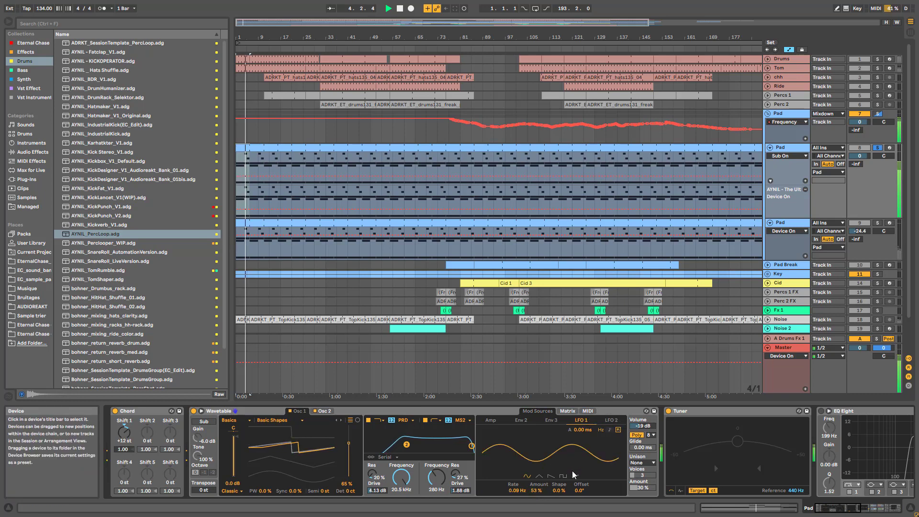
Try the pad with LFO 1's amount reduced to a flat line and Wavetable's volume at -32 dB, and undo both changes.
left_click_drag(537, 491, 537, 512)
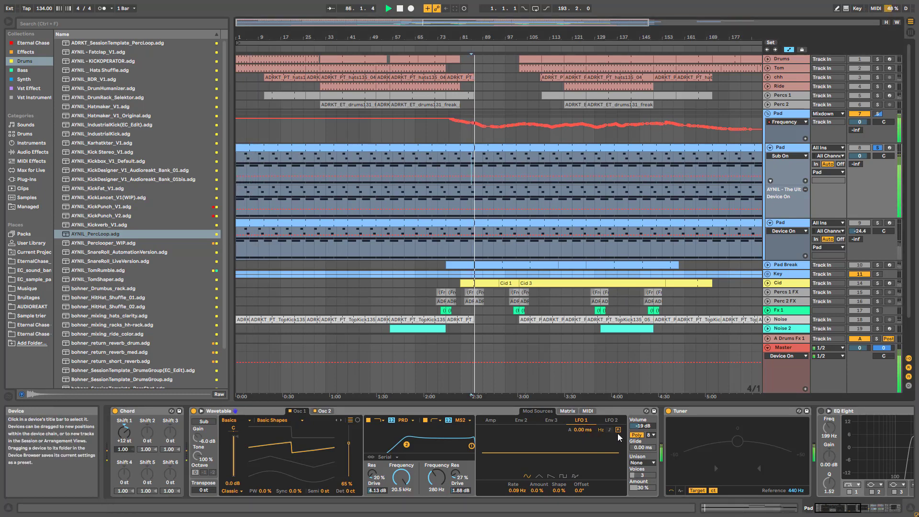
left_click_drag(638, 430, 639, 439)
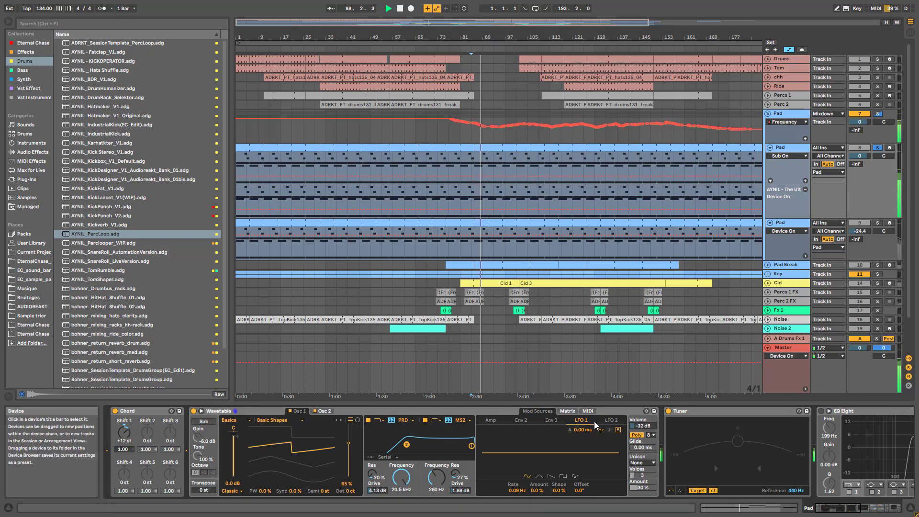
key("ctrl+z")
key("ctrl+z")
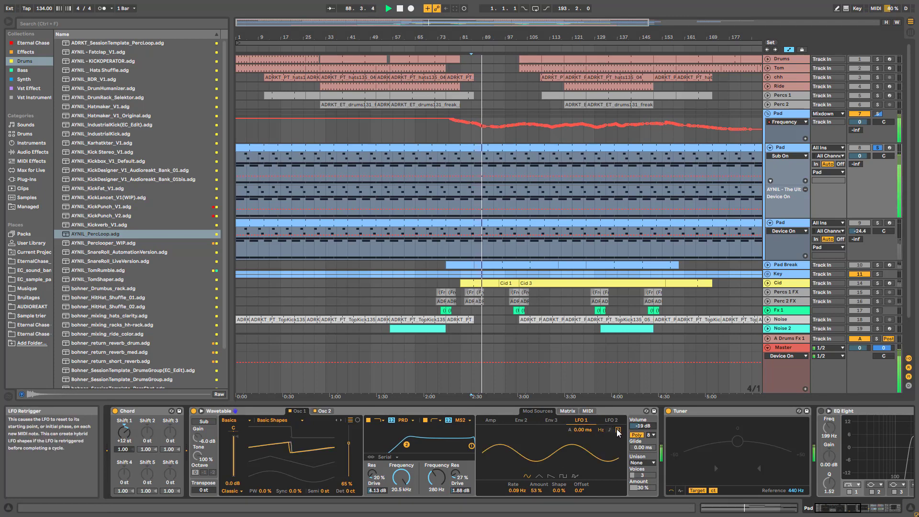
Review the LFO 2 waveform and return to LFO 1 while the pad plays.
left_click(568, 412)
left_click(602, 420)
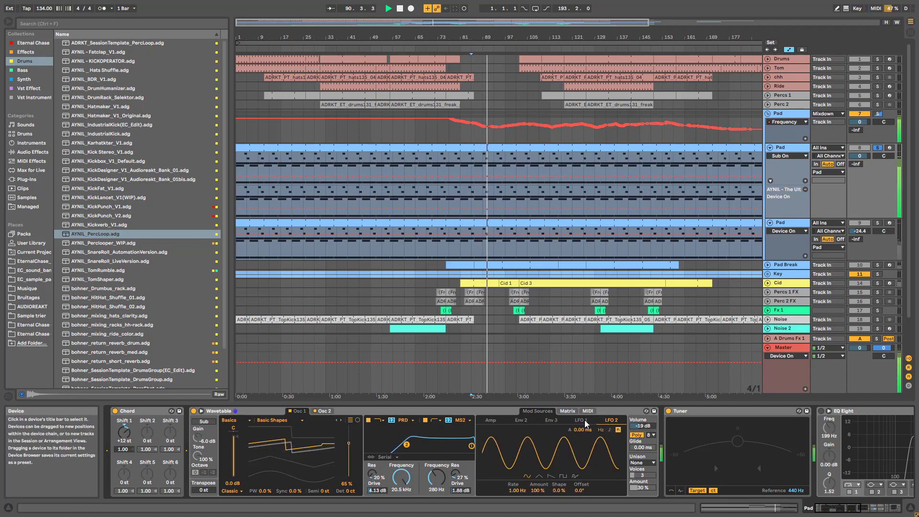
left_click(581, 421)
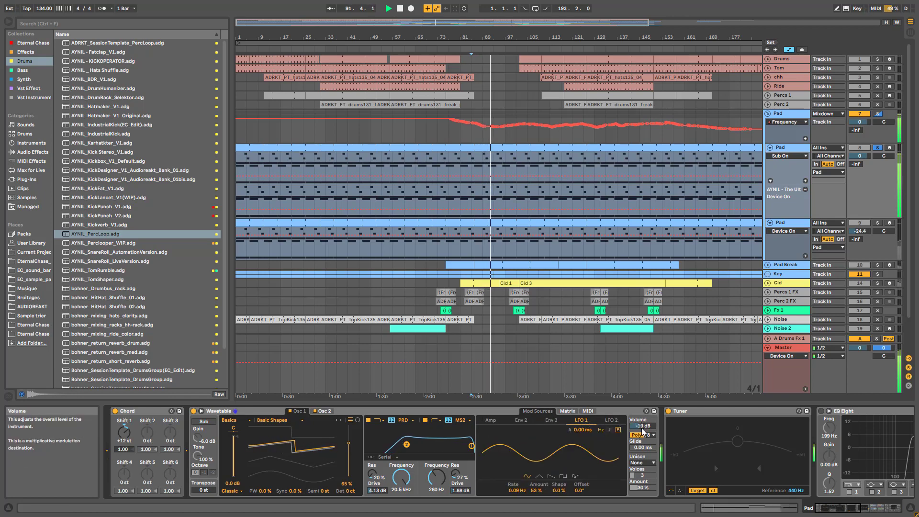
Audition the pad with Wavetable's volume raised to -15 dB, and set the volume to -30 dB.
key("space")
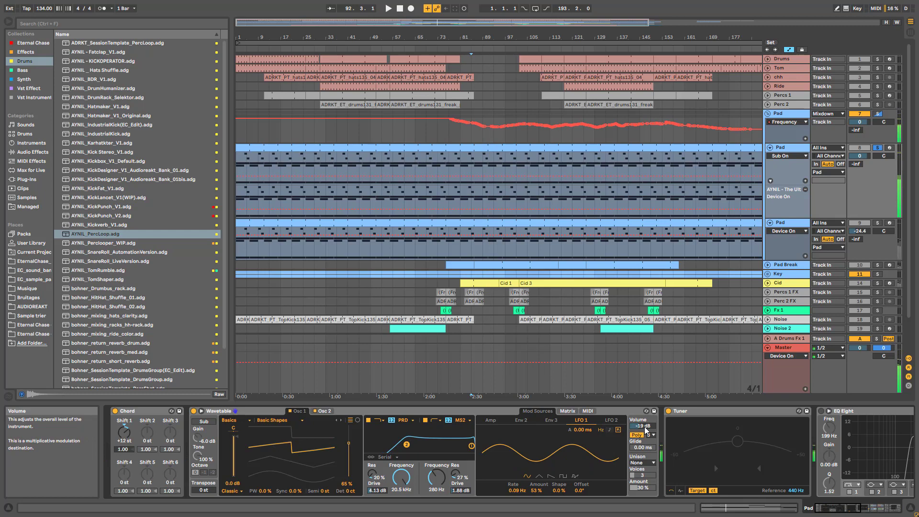
left_click(645, 426)
left_click_drag(644, 427, 645, 416)
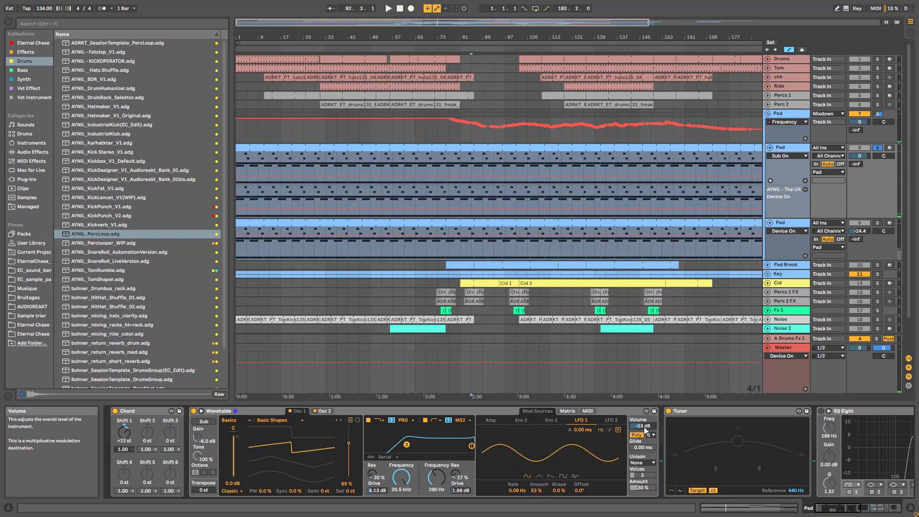
key("space")
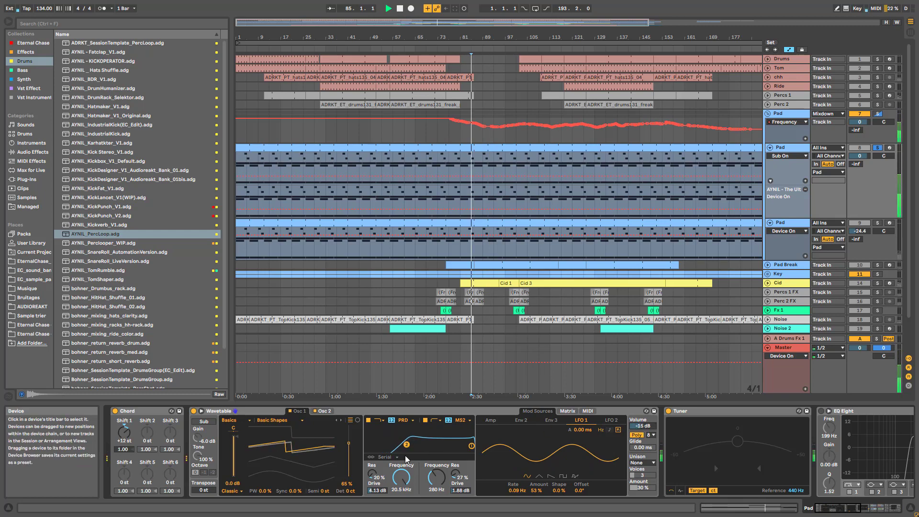
left_click_drag(644, 427, 644, 439)
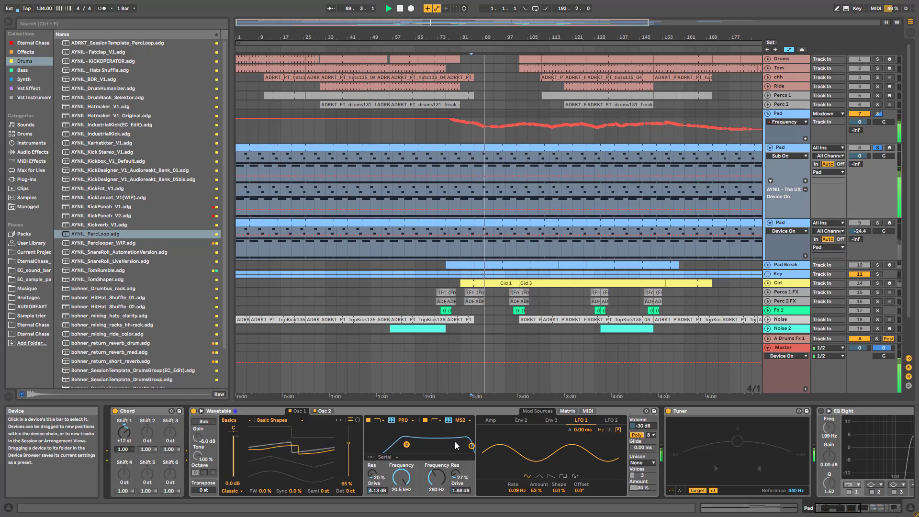
key("space")
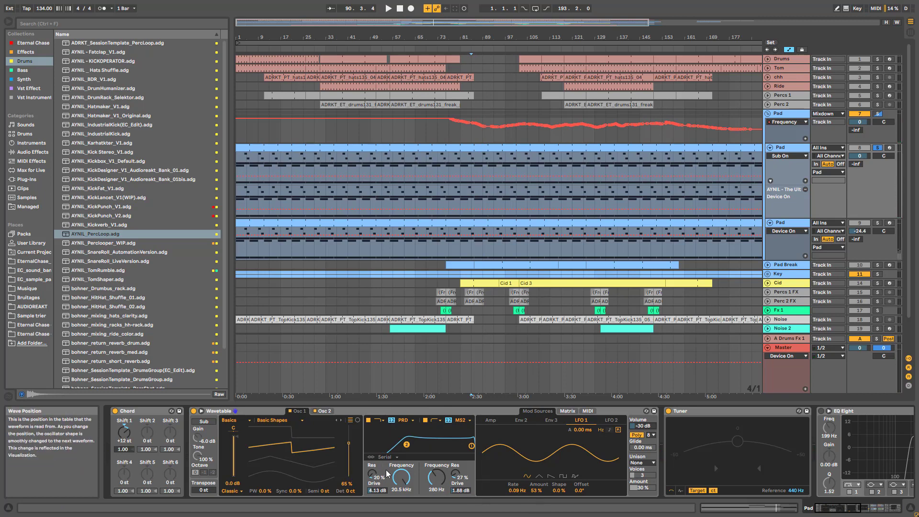
Try Osc 2's semitone transpose at 0 st during playback, and undo the change.
key("space")
left_click(324, 410)
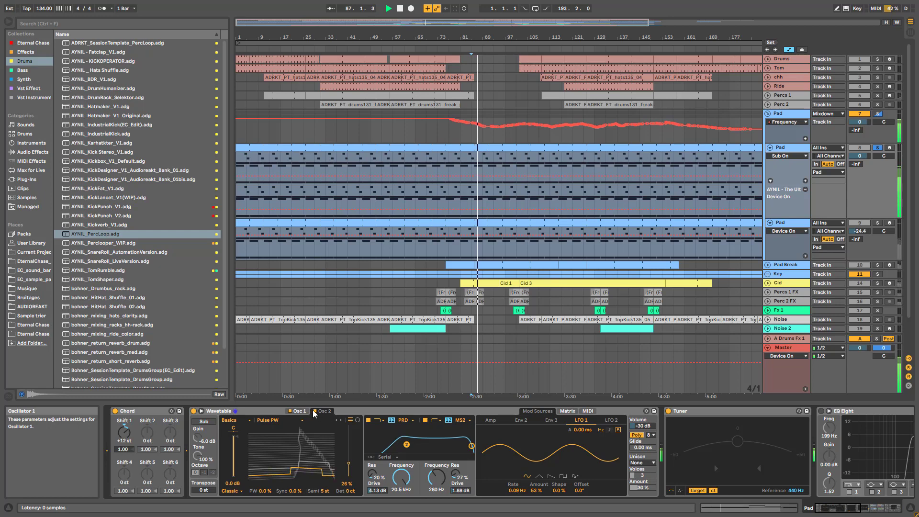
double_click(324, 492)
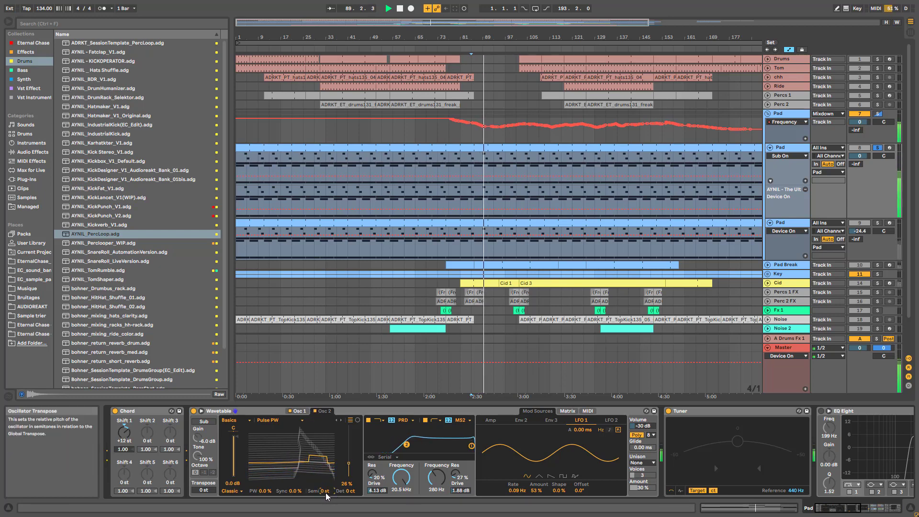
key("ctrl+z")
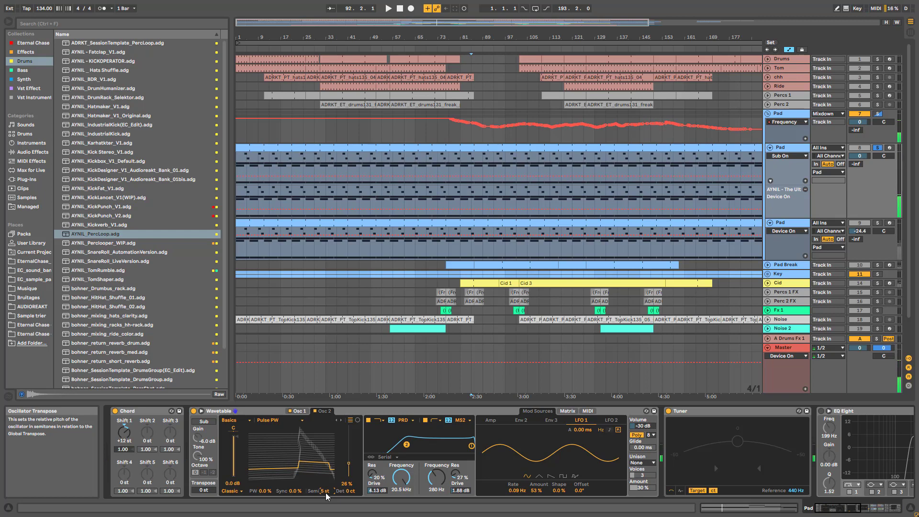
Audition Osc 2's semitone transpose at 7 st, and set it back to 5 st.
key("space")
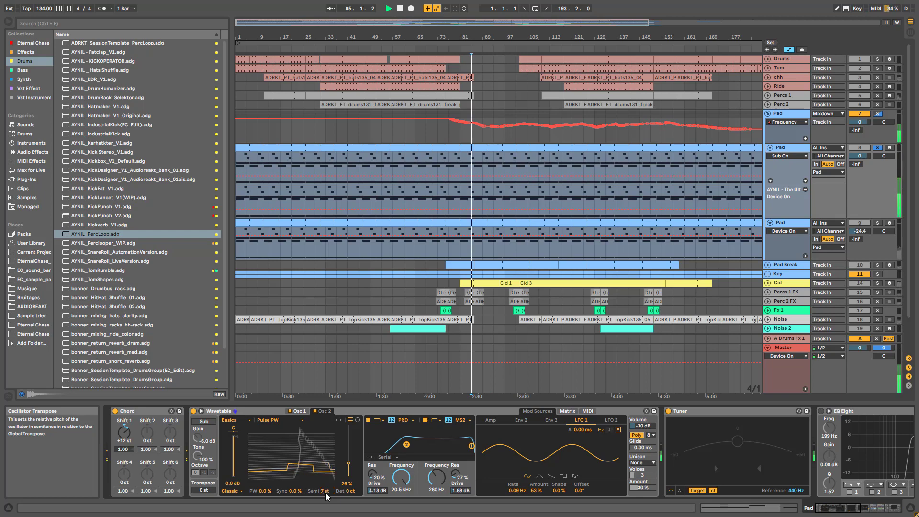
key("Down")
key("Down")
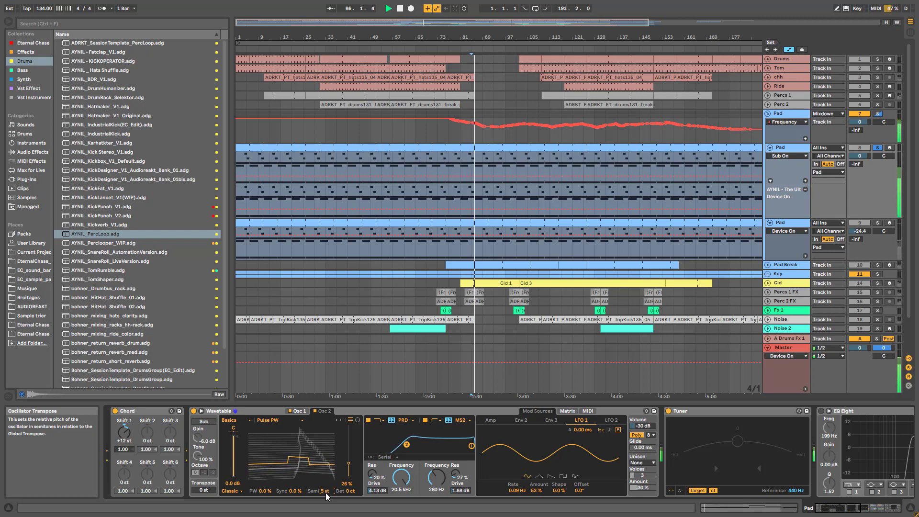
Replay the pad from the break and review the LFO assignments in Wavetable's modulation matrix.
key("space")
key("space")
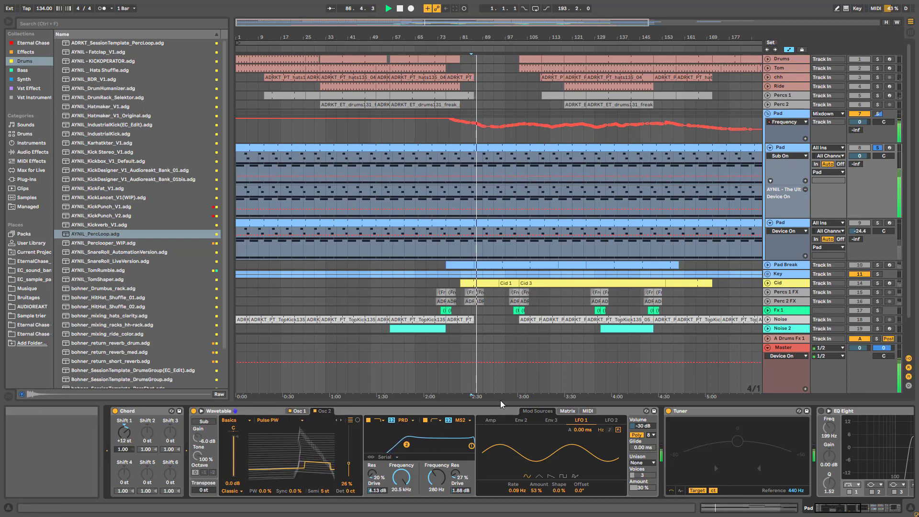
left_click(567, 410)
scroll(593, 445, "up", 3)
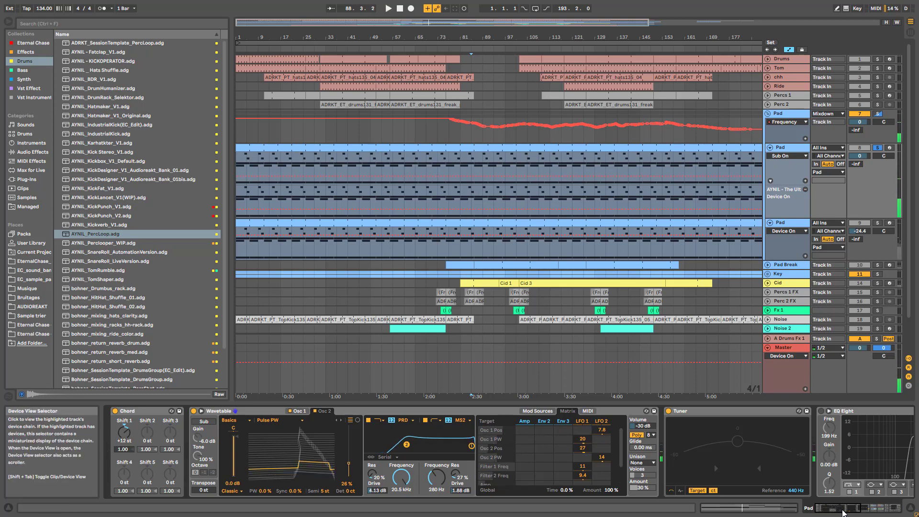
Activate the EQ Eight after the Tuner on the Pad track and play the pad through it.
left_click_drag(845, 508, 868, 507)
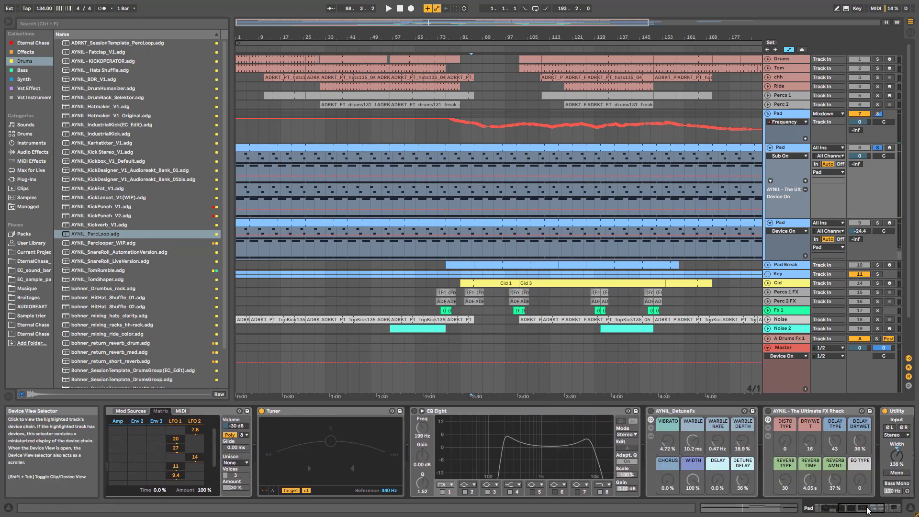
left_click(415, 411)
key("space")
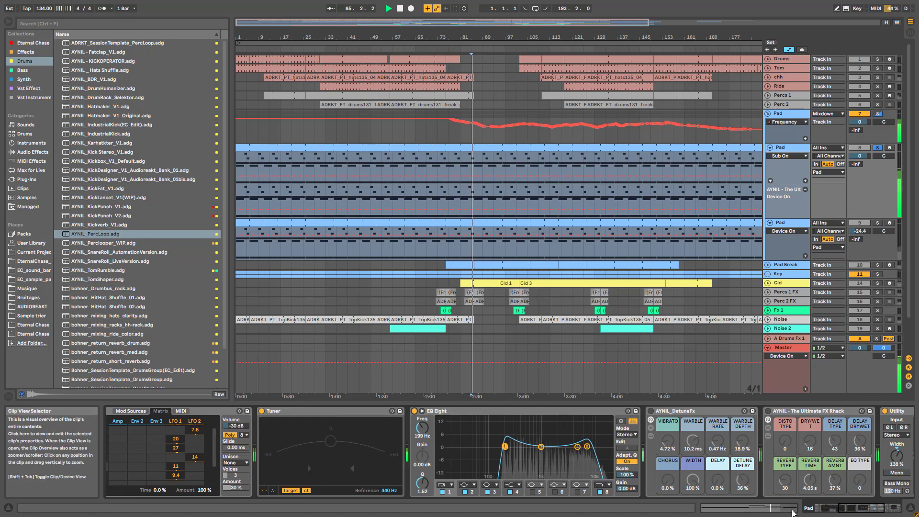
scroll(465, 429, "right", 8)
key("space")
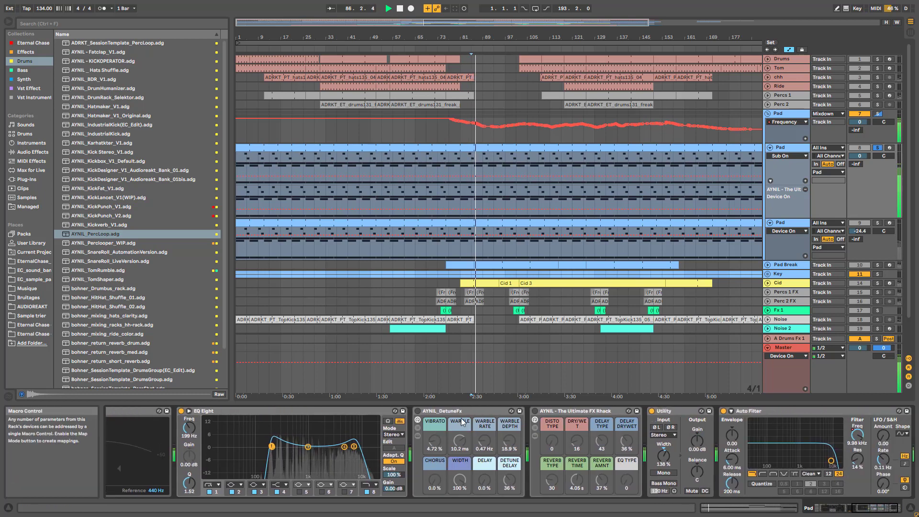
Activate the AYNIL_DetuneFx rack and, during playback, set Vibrato to 0% and Warble Depth to 22.8%.
left_click(467, 411)
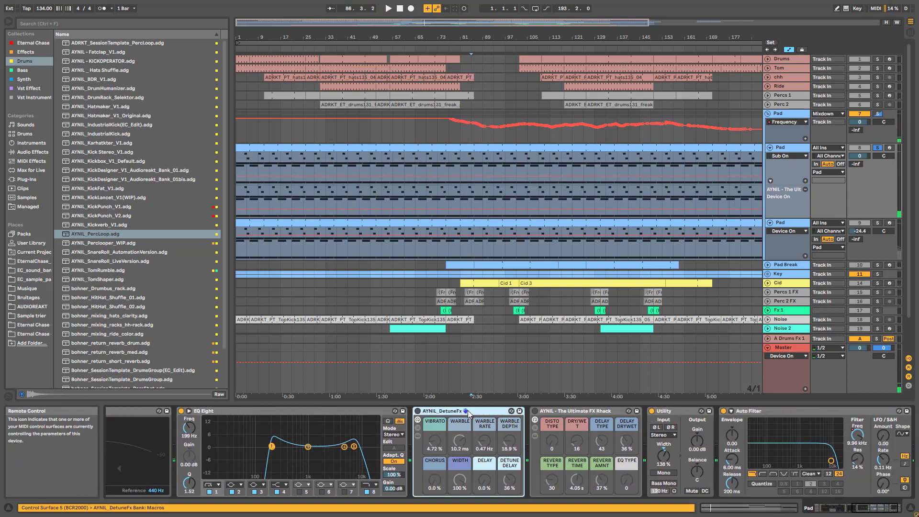
left_click(418, 411)
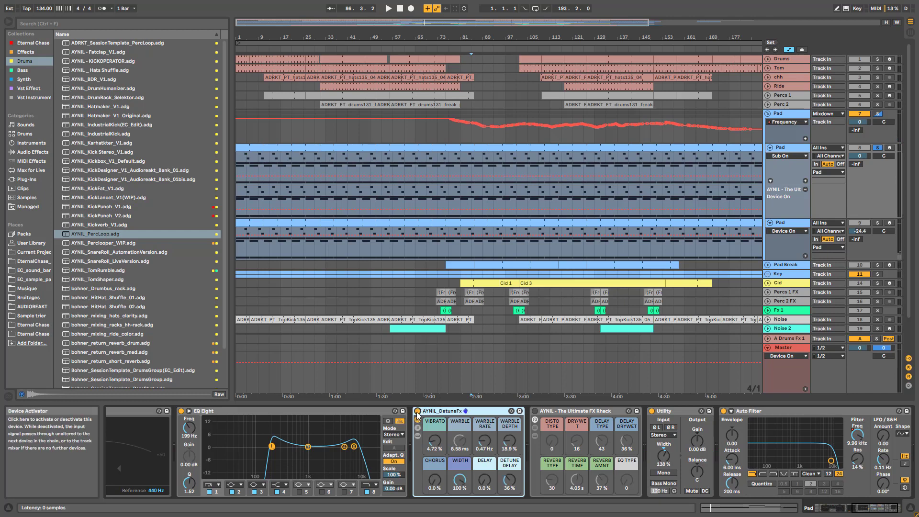
left_click_drag(515, 447, 515, 478)
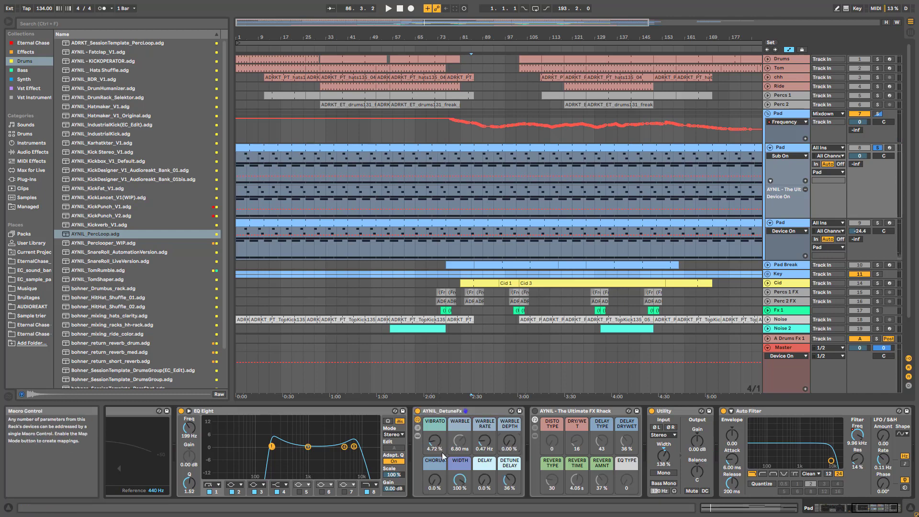
key("space")
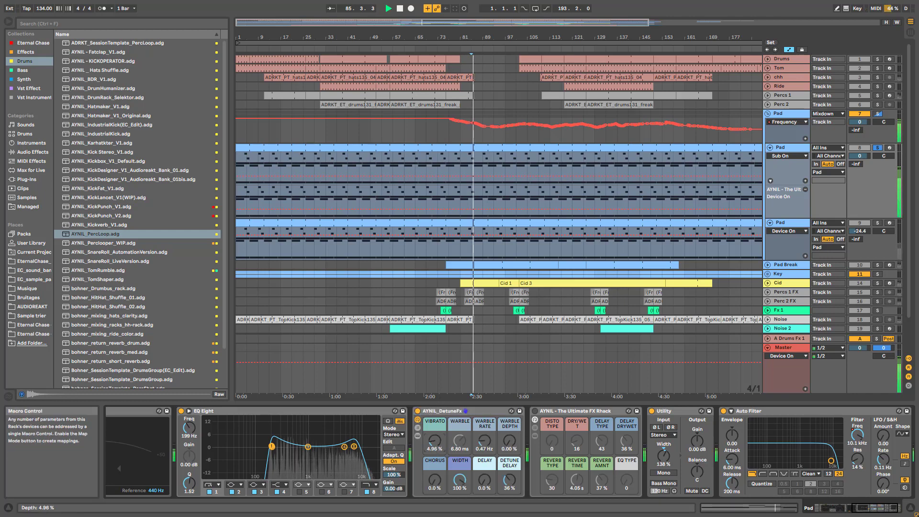
left_click_drag(434, 441, 435, 438)
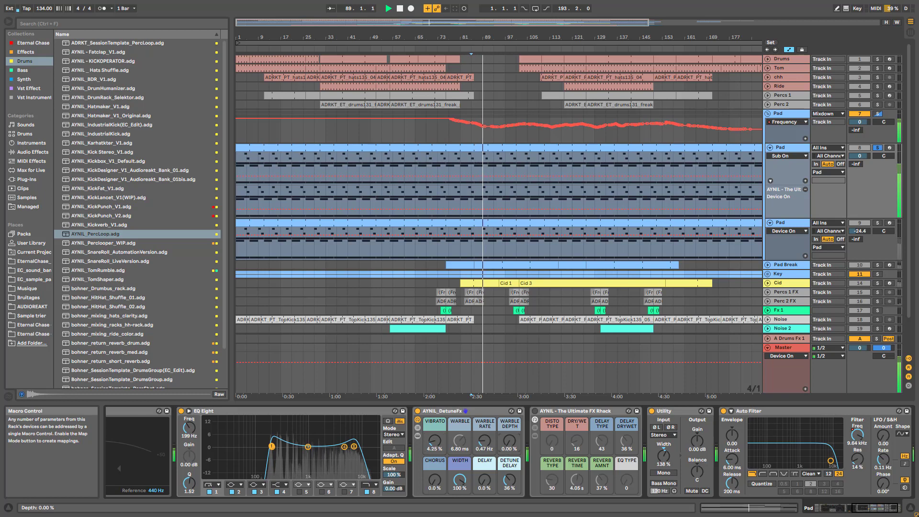
left_click_drag(509, 441, 509, 437)
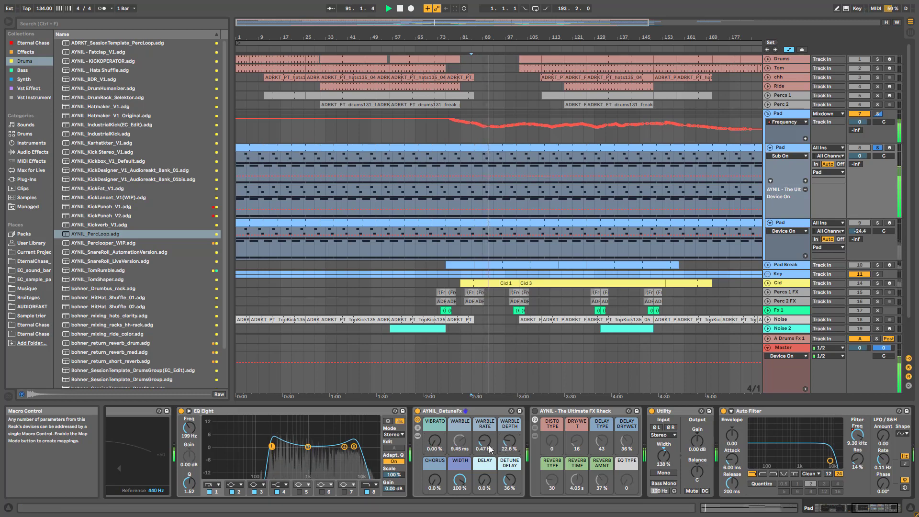
Reveal the devices inside the AYNIL_DetuneFx rack and examine its Delay and LFO devices.
left_click(417, 436)
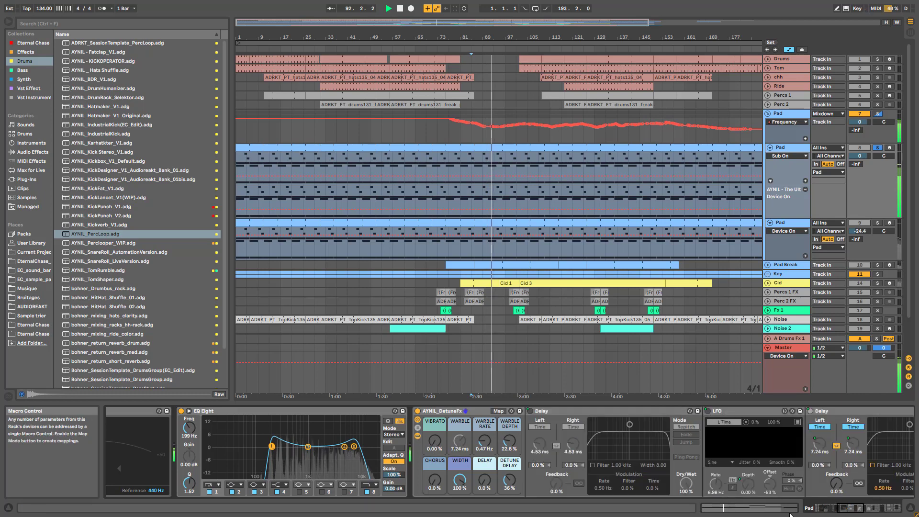
left_click(837, 508)
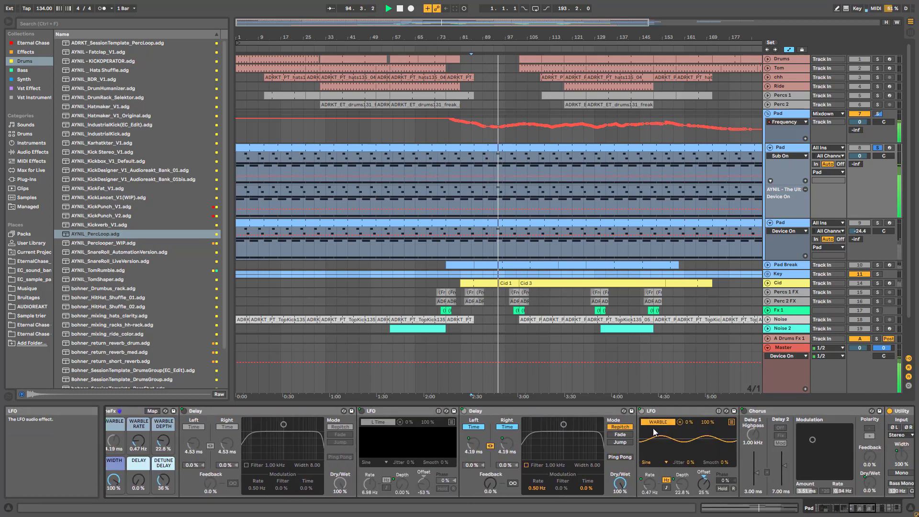
key("space")
left_click_drag(870, 508, 868, 508)
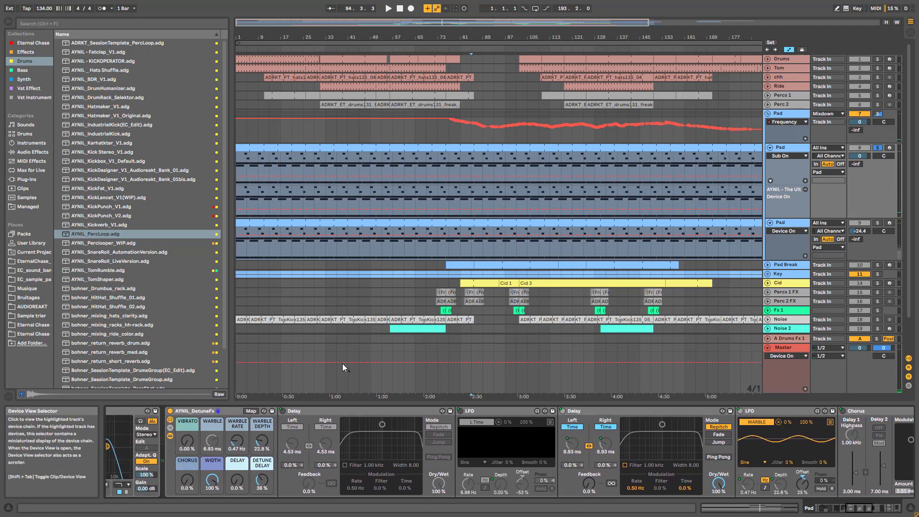
left_click(314, 410)
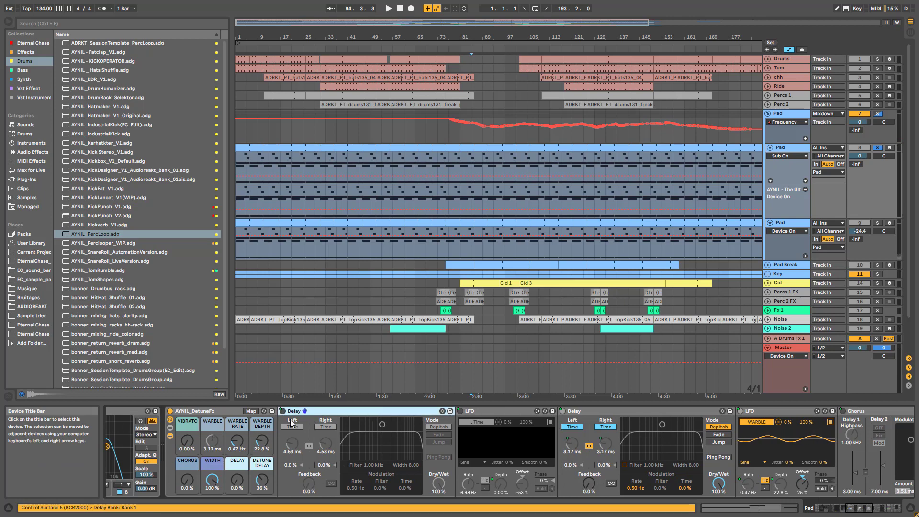
left_click(866, 511)
left_click(865, 511)
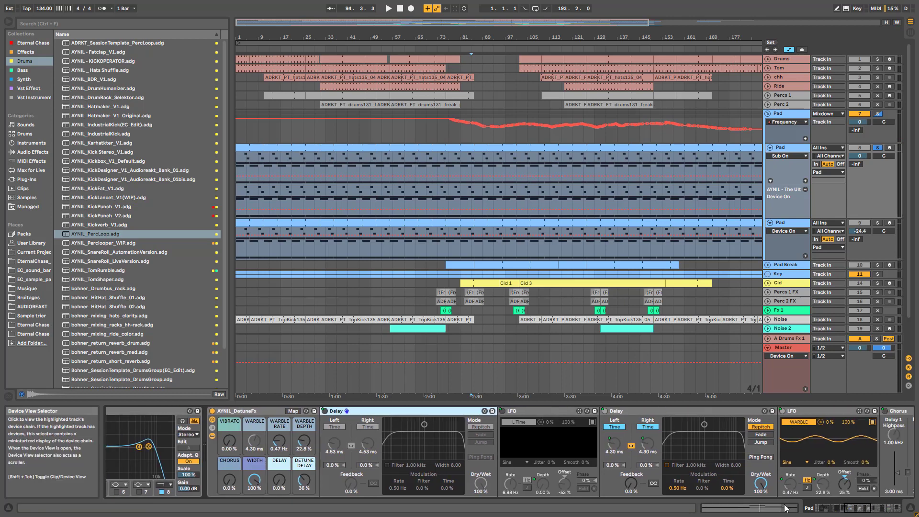
left_click(535, 410)
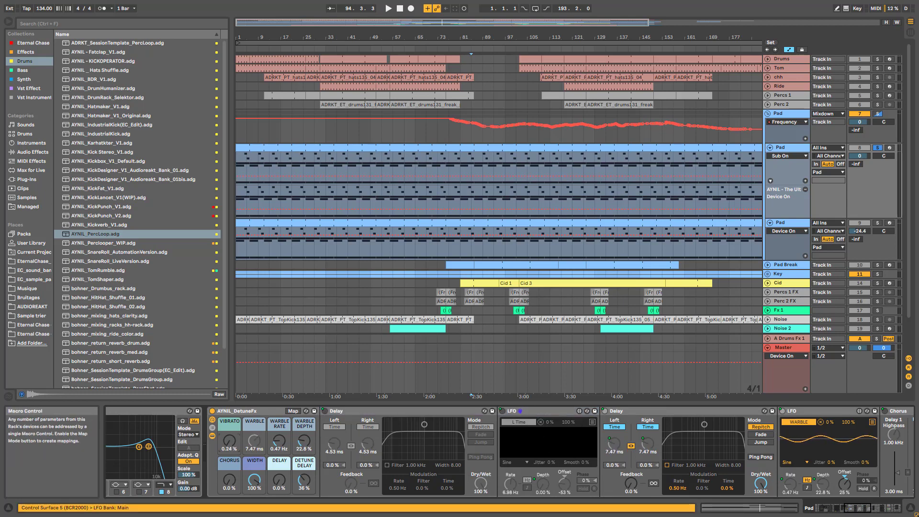
Set the detune rack's Vibrato to 4.02% and Warble Depth to 18.1%, and hide its inner devices during playback.
left_click_drag(229, 440, 229, 437)
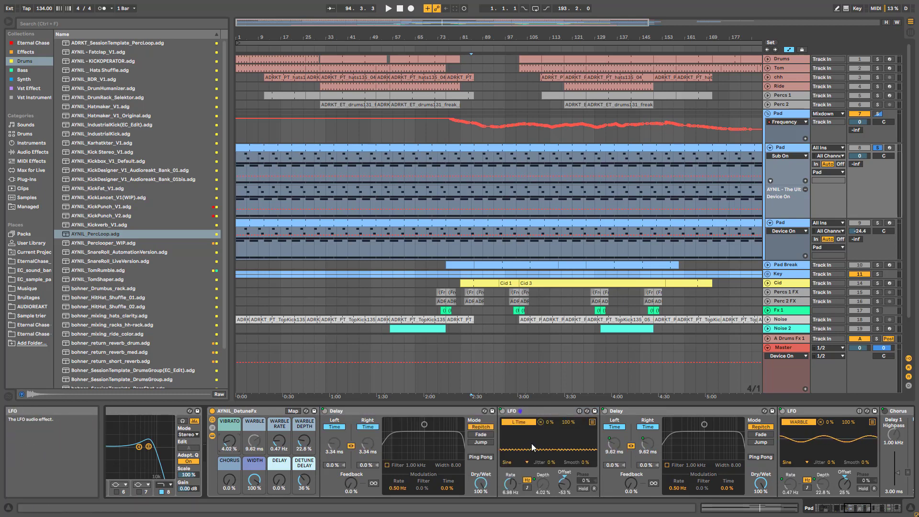
left_click(368, 445)
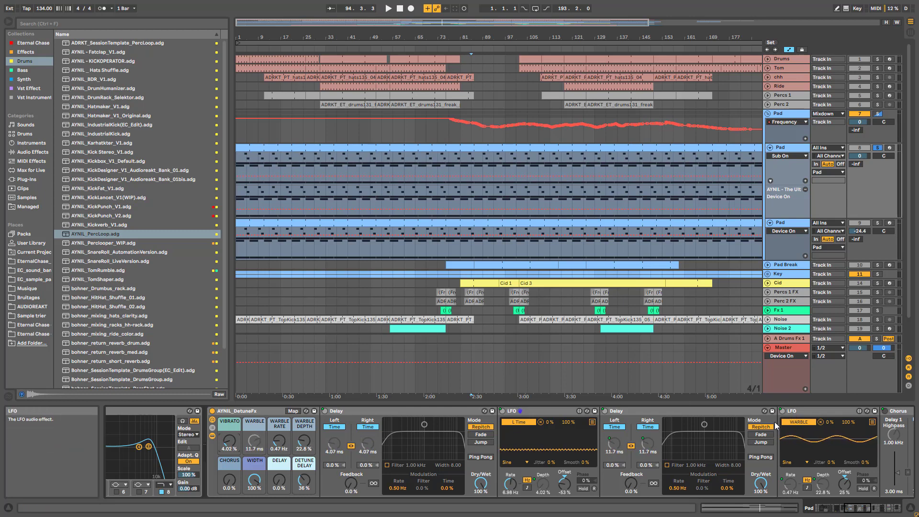
key("space")
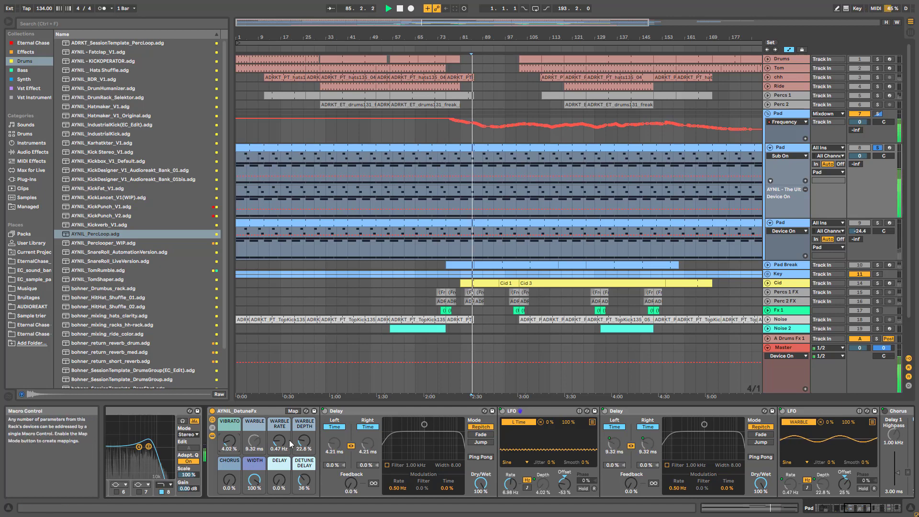
left_click(213, 436)
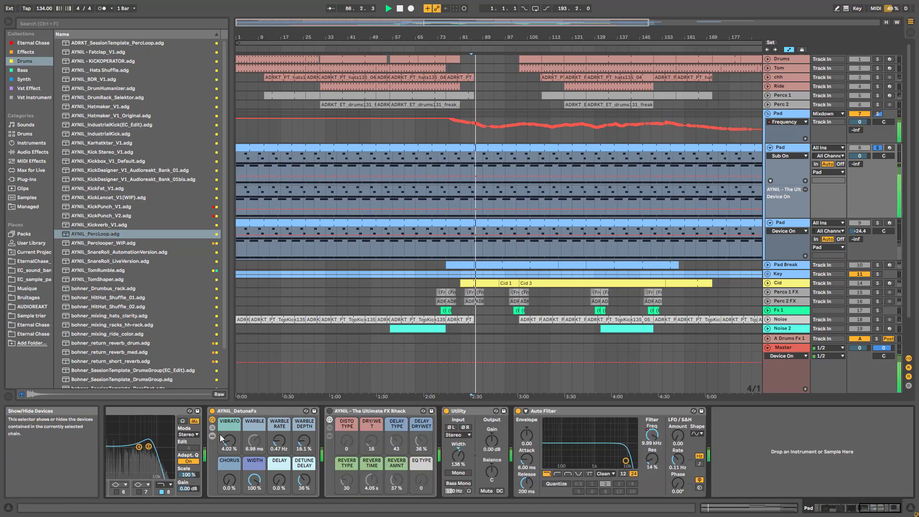
Activate the AYNIL - The Ultimate FX Rhack and, while playing, lower the Pad track's volume to -5.1 dB.
left_click(260, 412)
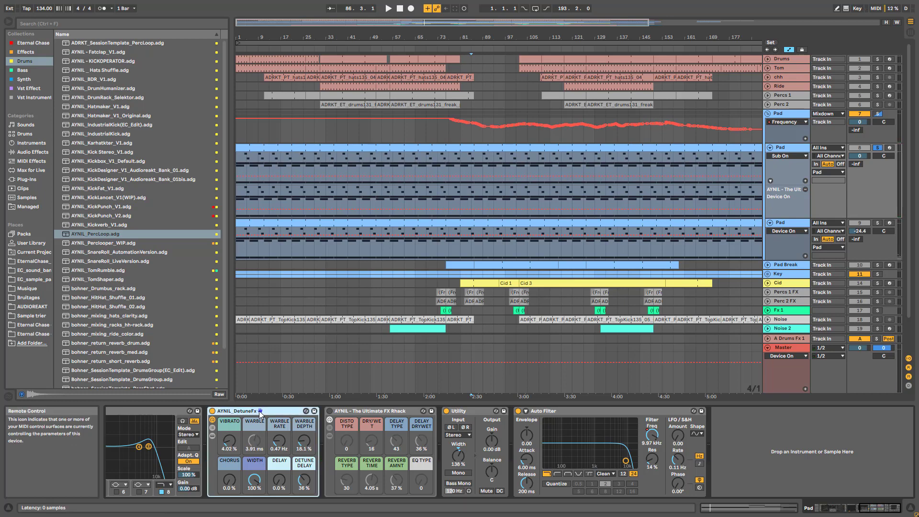
left_click(330, 411)
key("space")
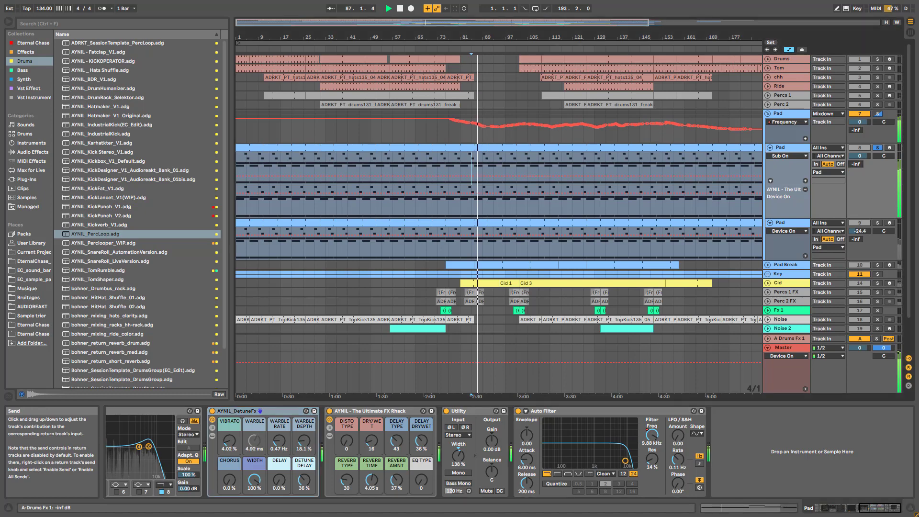
left_click_drag(860, 157, 861, 162)
key("space")
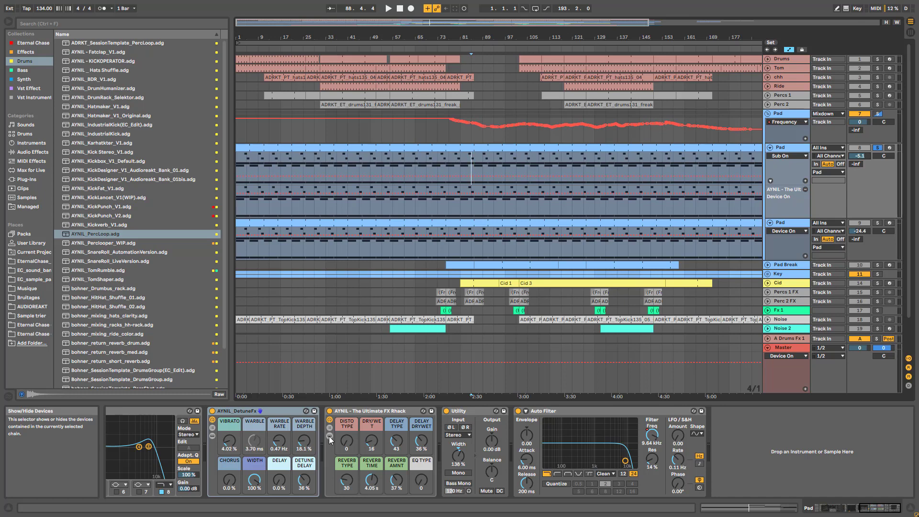
Reveal the devices inside The Ultimate FX Rhack and fold its DISTORTION and EQ racks.
left_click(329, 436)
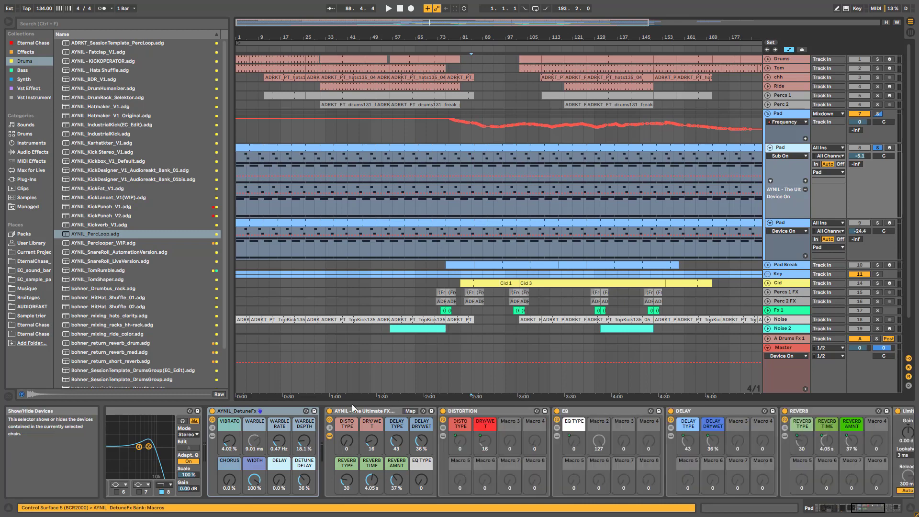
double_click(501, 407)
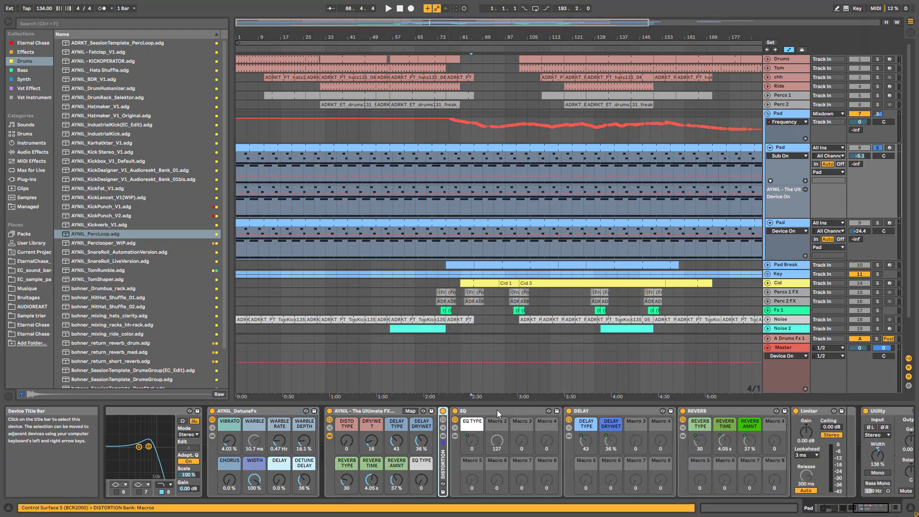
left_click(497, 410)
double_click(496, 410)
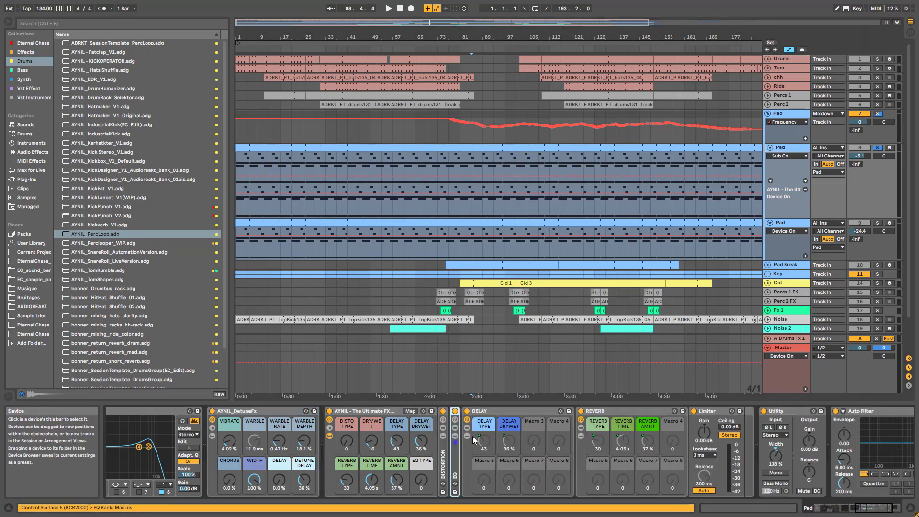
Open the DELAY rack's chains during playback and examine the Echo on the Delay 5 chain.
left_click(470, 438)
key("space")
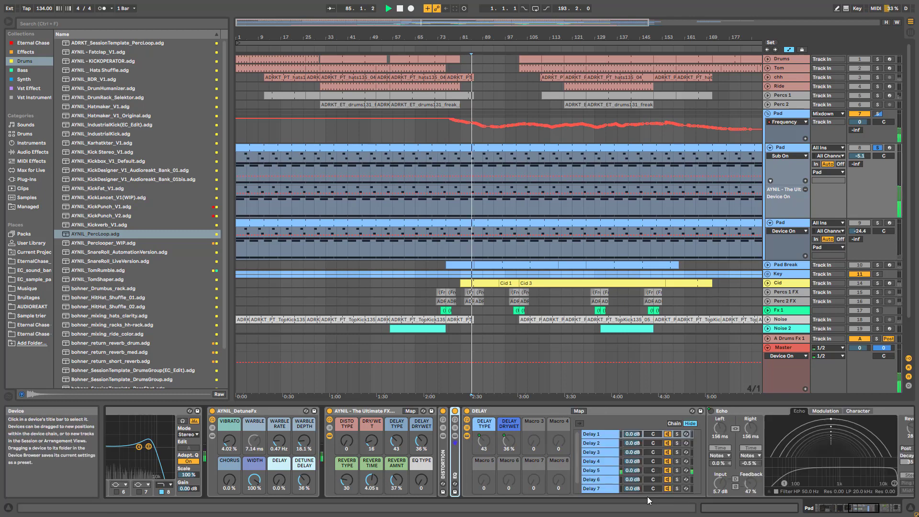
left_click(601, 470)
key("space")
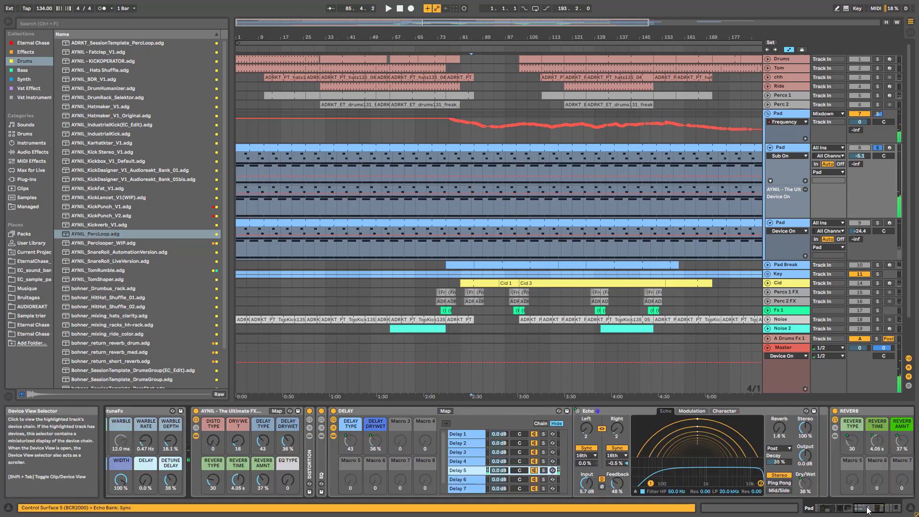
left_click(869, 509)
Set the Delay DryWet macro to 33% during playback and fold the DELAY rack.
key("space")
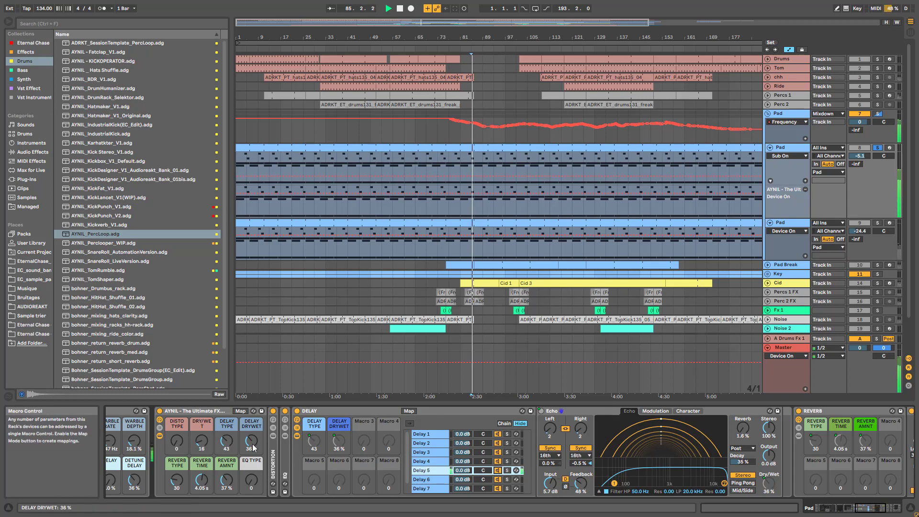
mouse_move(254, 448)
left_mouse_down()
mouse_move(253, 462)
mouse_move(251, 443)
left_mouse_up()
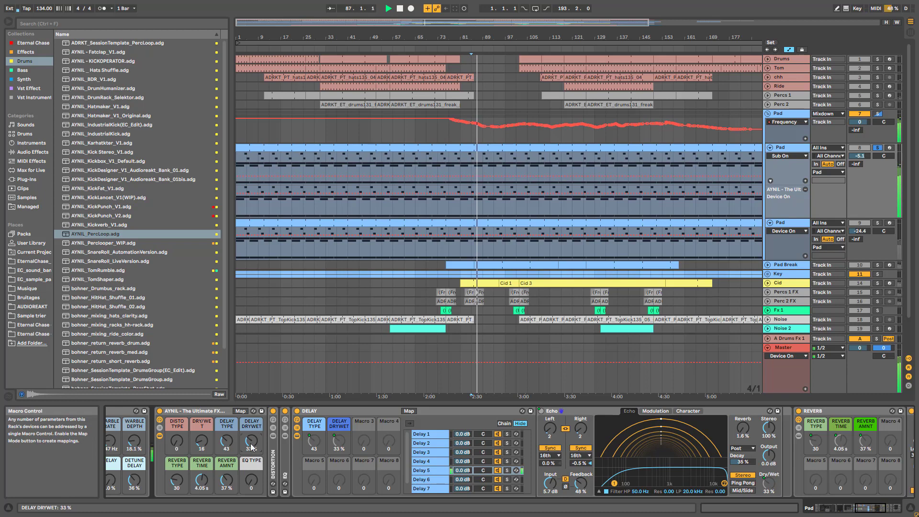
left_click(297, 436)
left_click(297, 428)
double_click(308, 411)
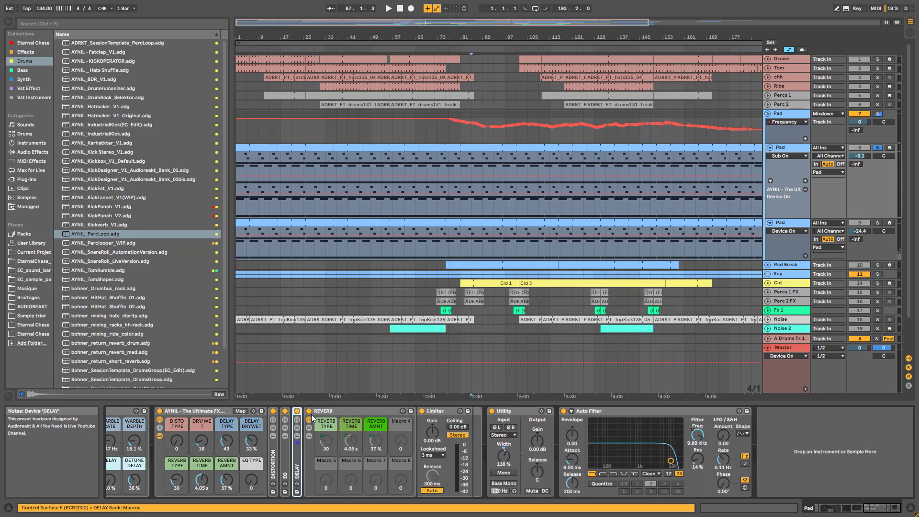
Open the REVERB rack's chains and examine the Reverb on the Reverb 3 chain during playback.
left_click(309, 428)
left_click(309, 436)
key("space")
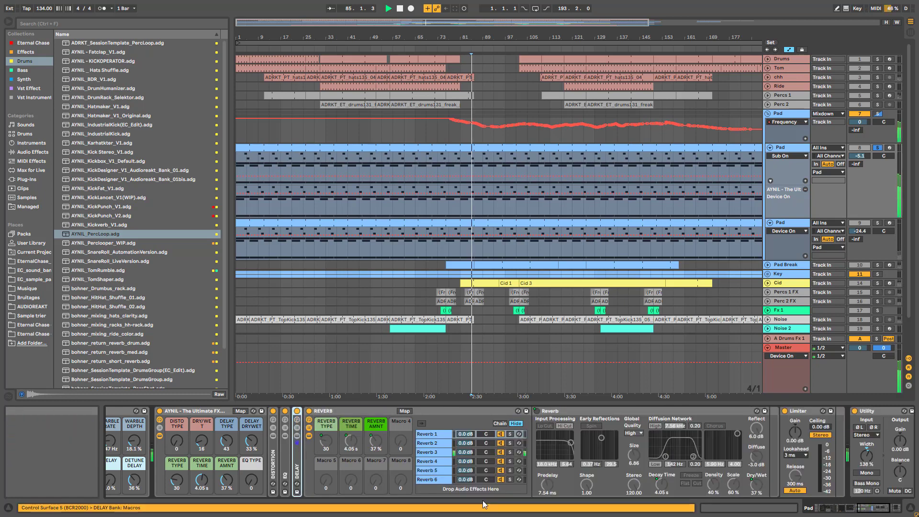
left_click(438, 453)
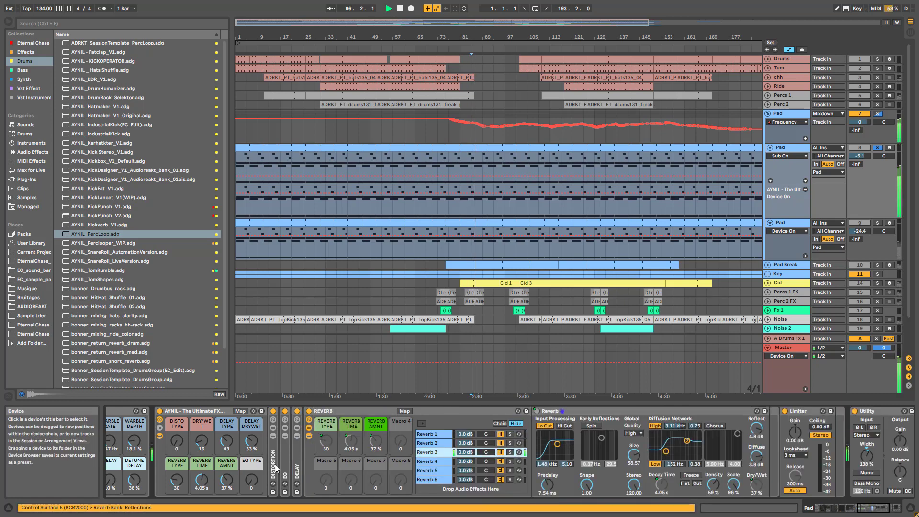
Audition the Reverb Amnt macro at 0%, set it back to 37%, and hide the FX rack's inner devices.
left_click_drag(227, 482, 228, 512)
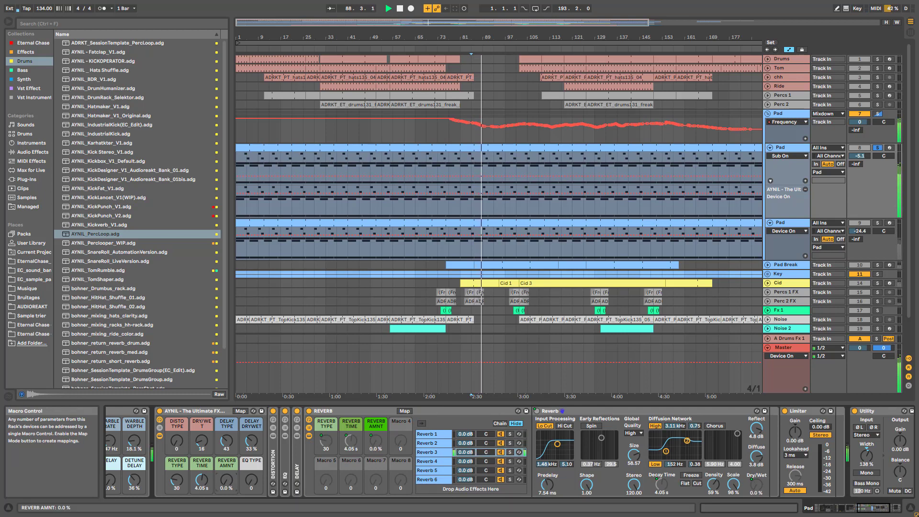
mouse_move(227, 480)
left_mouse_down()
mouse_move(227, 457)
mouse_move(226, 507)
mouse_move(226, 472)
left_mouse_up()
left_click(162, 436)
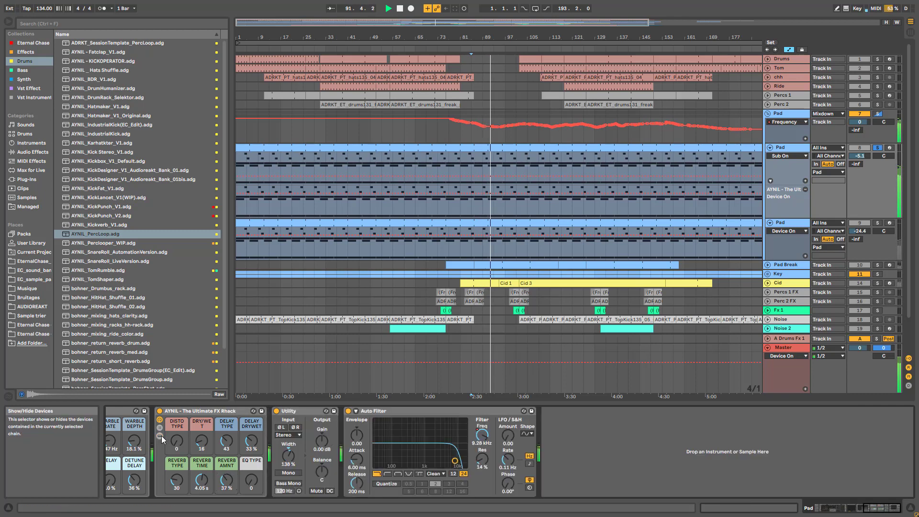
key("space")
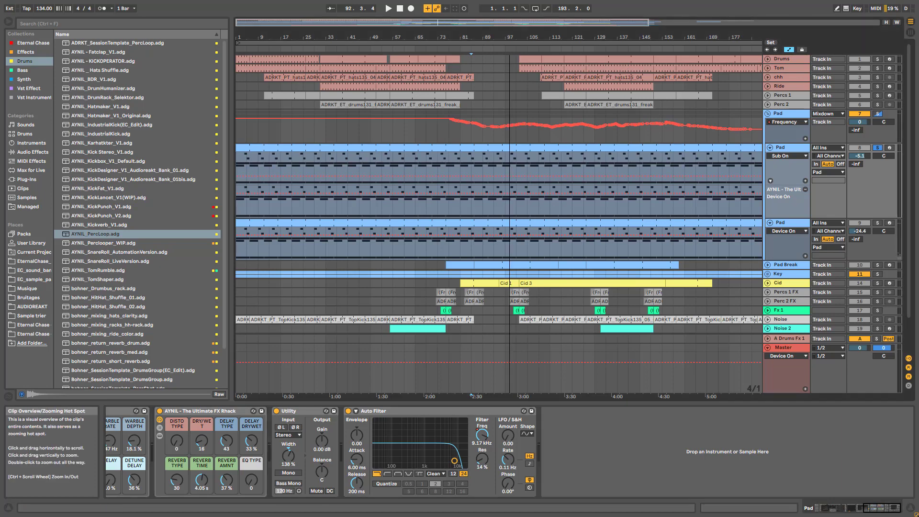
Select the second Pad instrument track, solo it and start playback from bar 85.
left_click_drag(451, 22, 451, 6)
key("space")
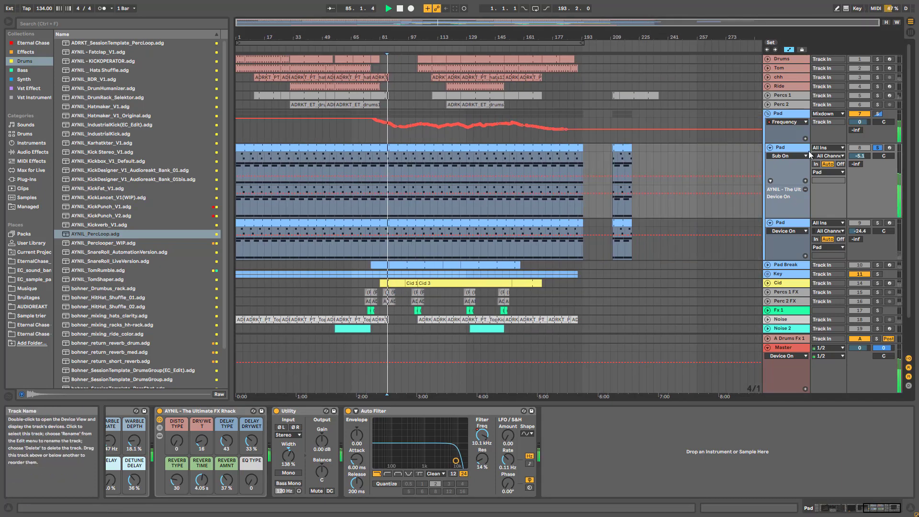
key("space")
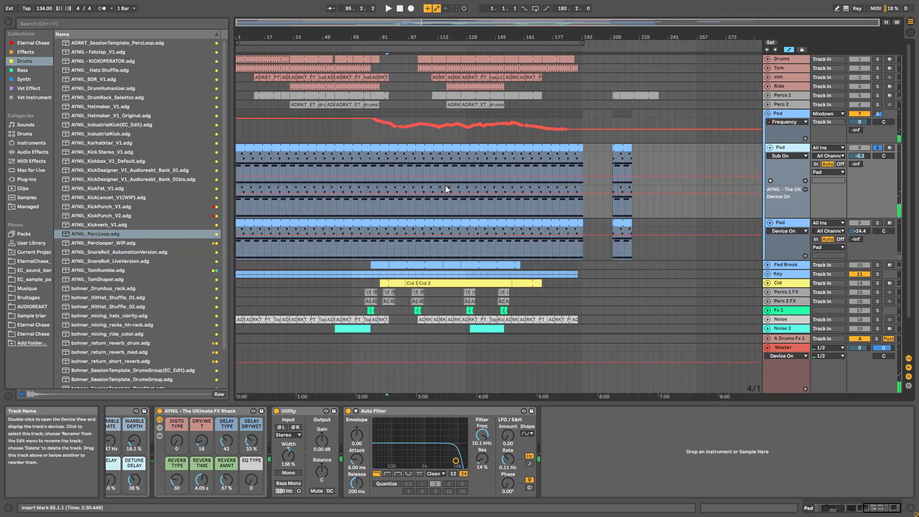
left_click(780, 225)
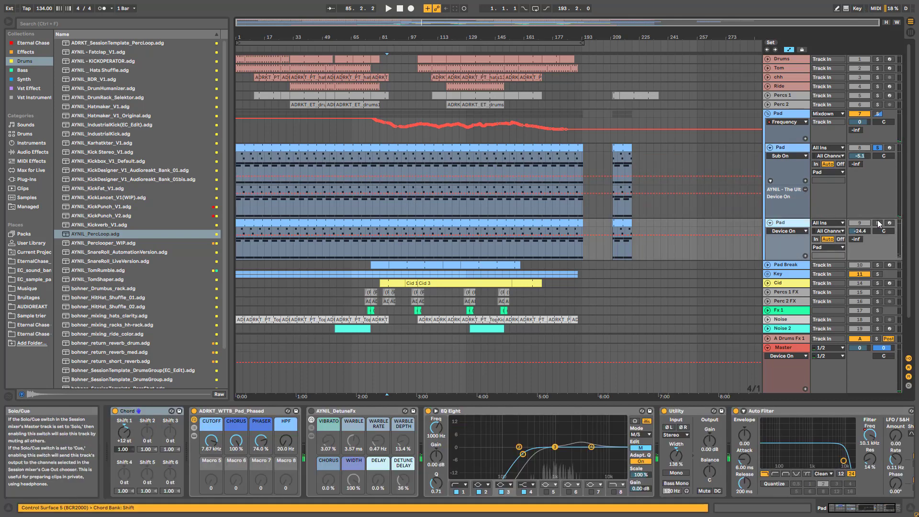
key("space")
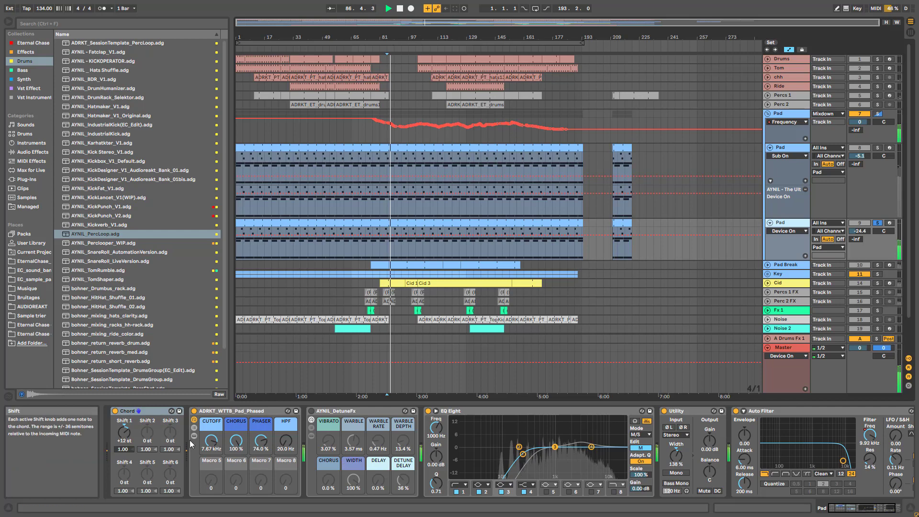
Switch the AYNIL_DetuneFx rack on and off during playback and delete it from the track.
left_click(360, 414)
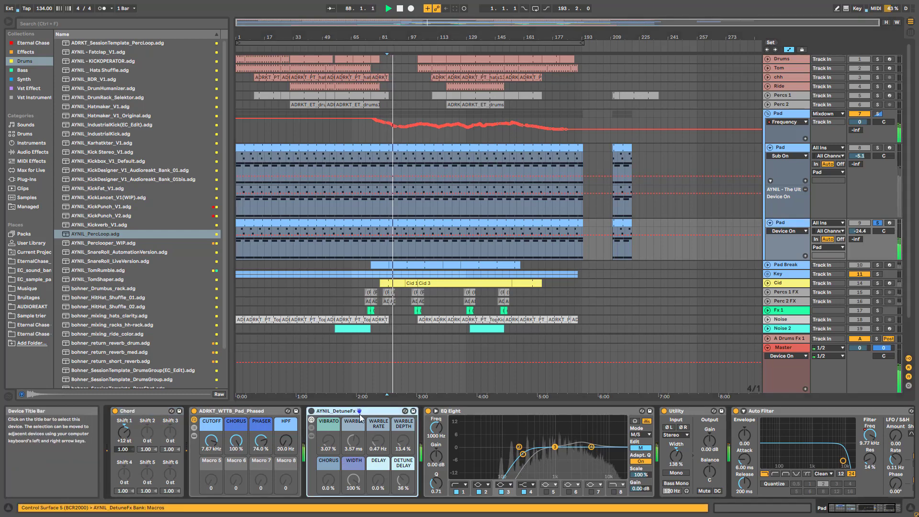
left_click(311, 411)
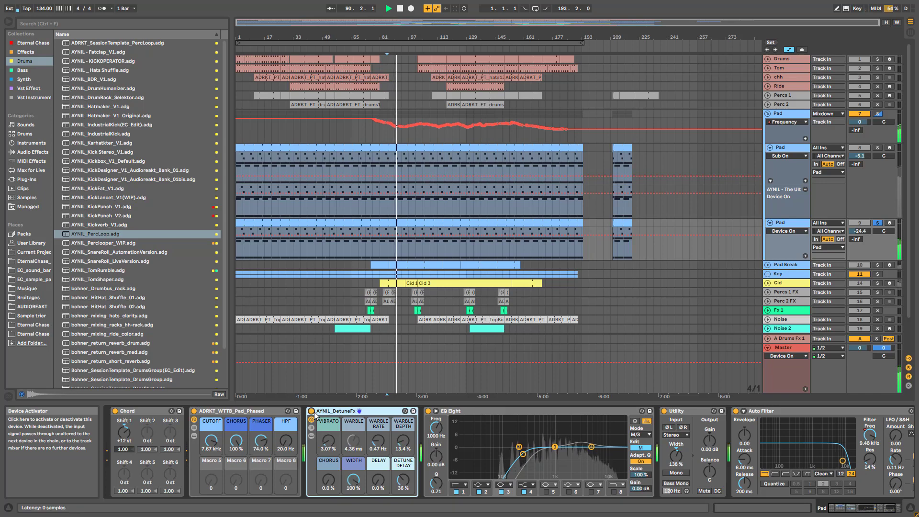
left_click(312, 411)
key("Delete")
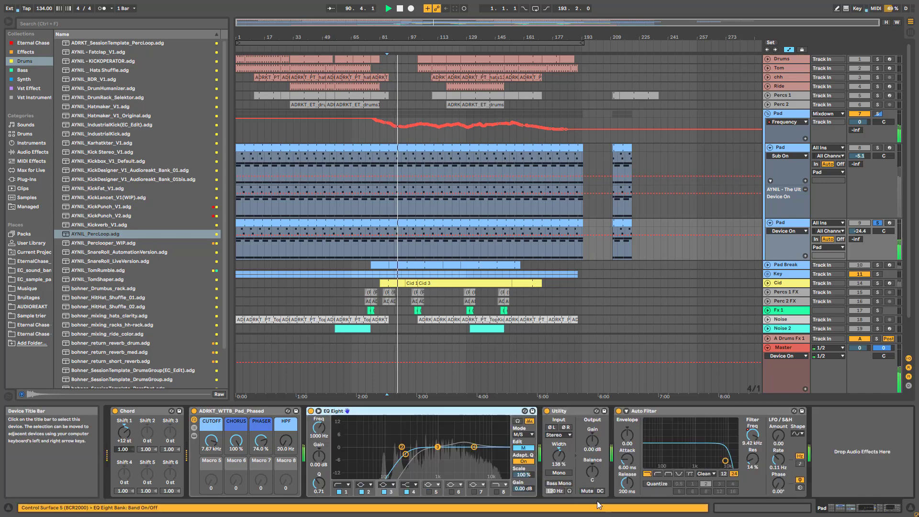
Show the Pad_Phased rack's devices, unfold Wavetable, and bypass Chorus, Phaser, Echo and Reverb to hear the dry synth.
left_click(193, 435)
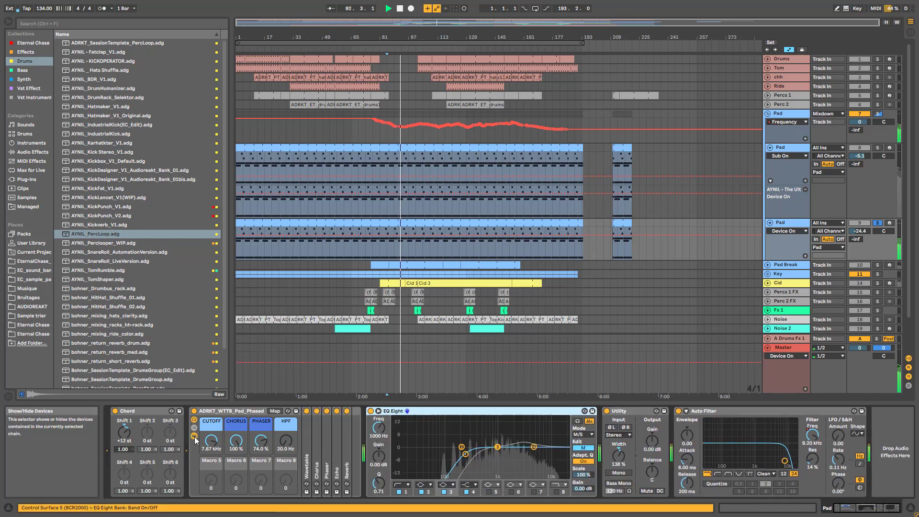
double_click(307, 451)
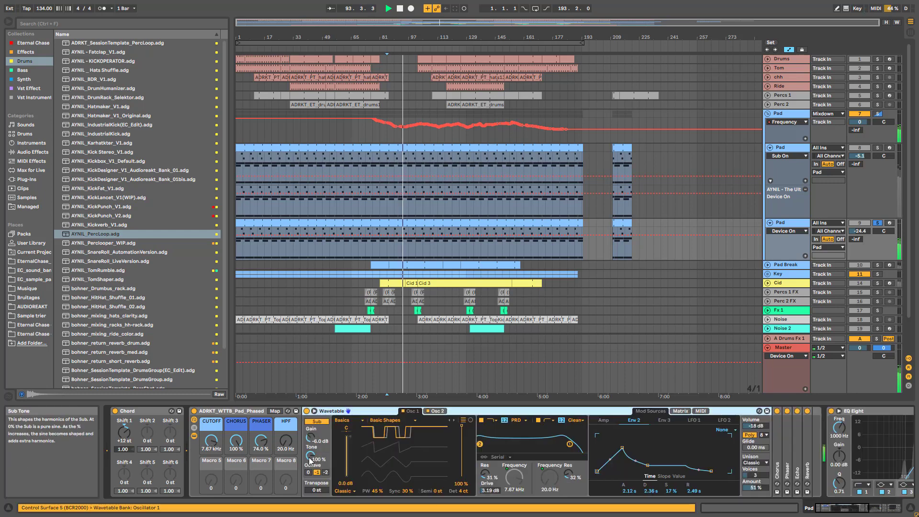
left_click(787, 411)
left_click(796, 411)
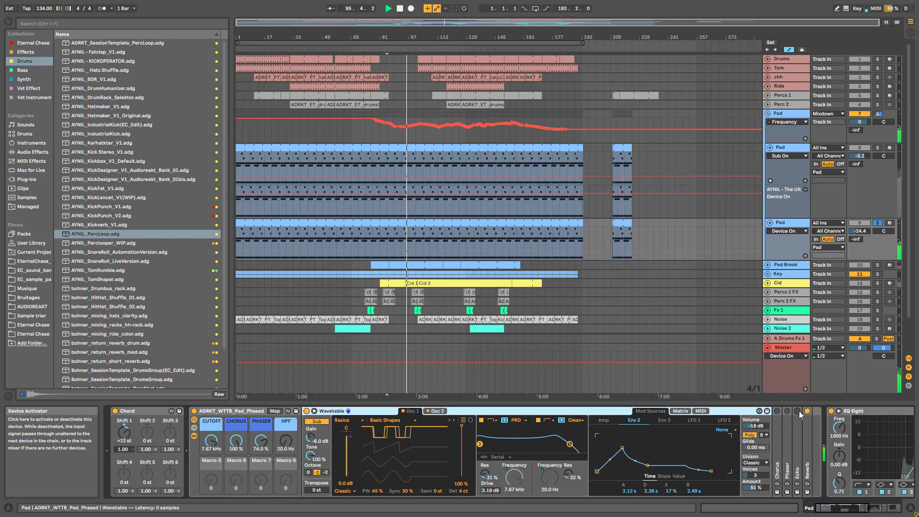
left_click(807, 411)
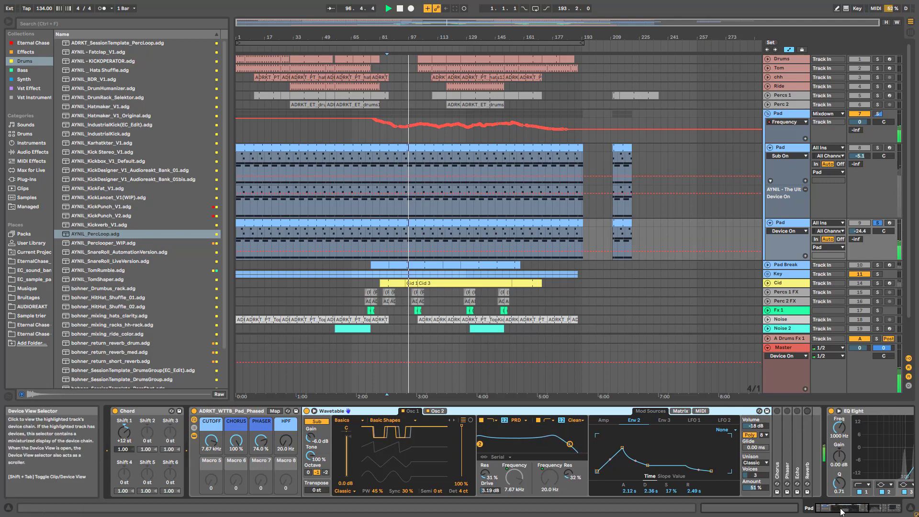
key("space")
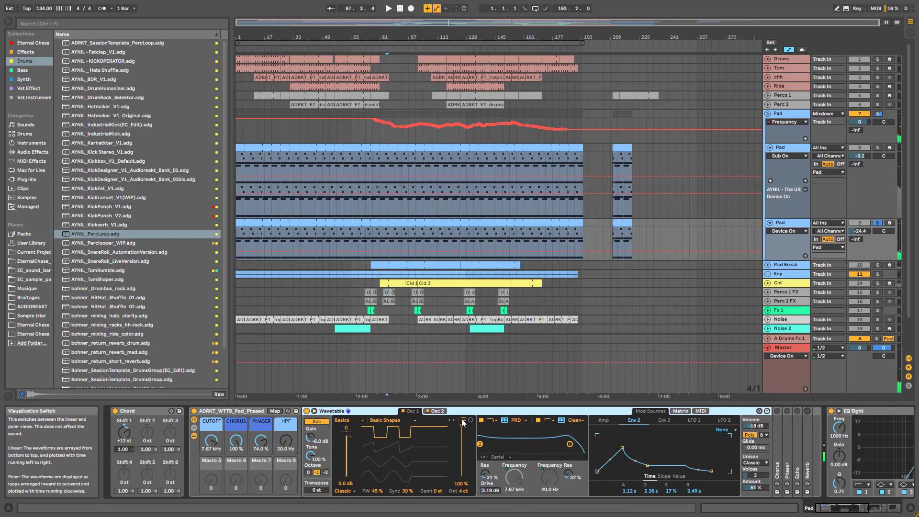
Examine Wavetable's Osc 2 settings, modulation matrix and Osc 1 settings during playback.
key("space")
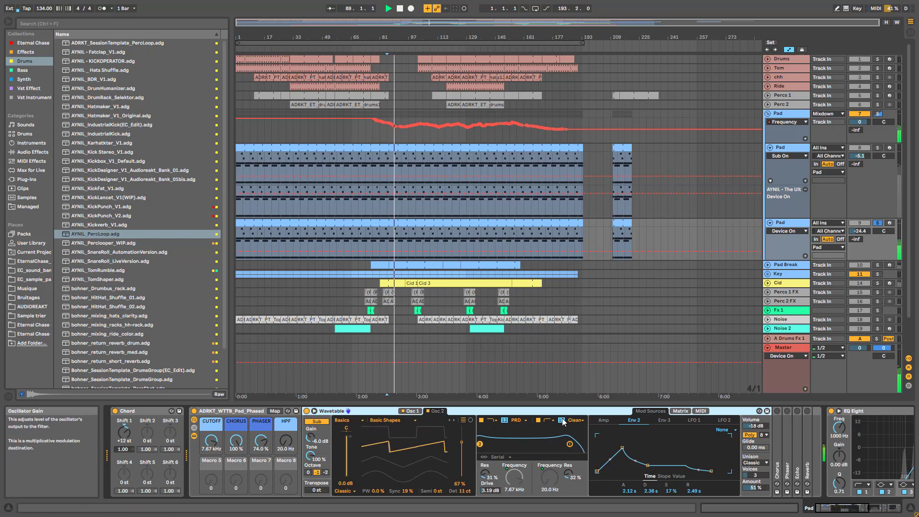
left_click(680, 411)
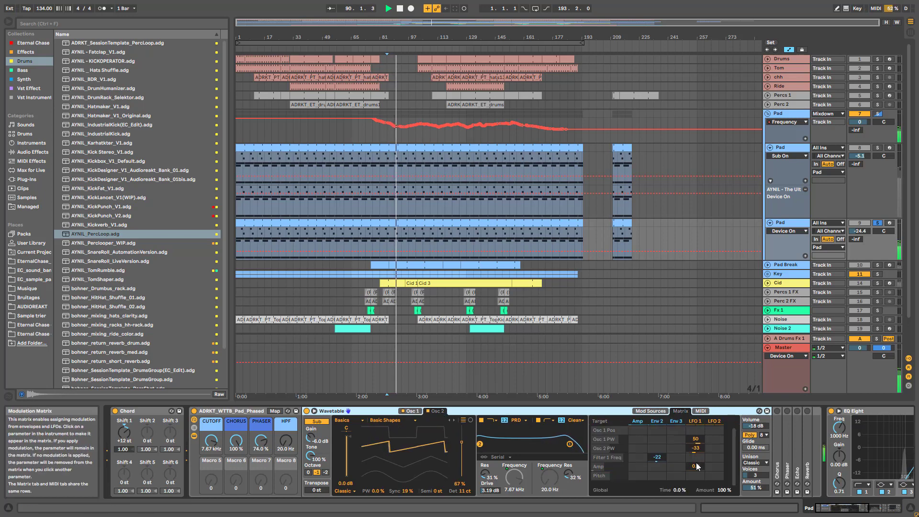
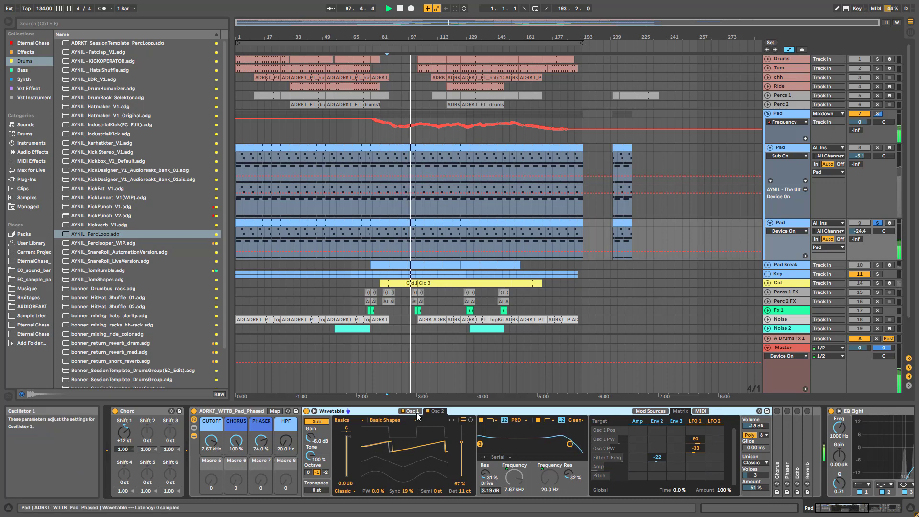
left_click(436, 411)
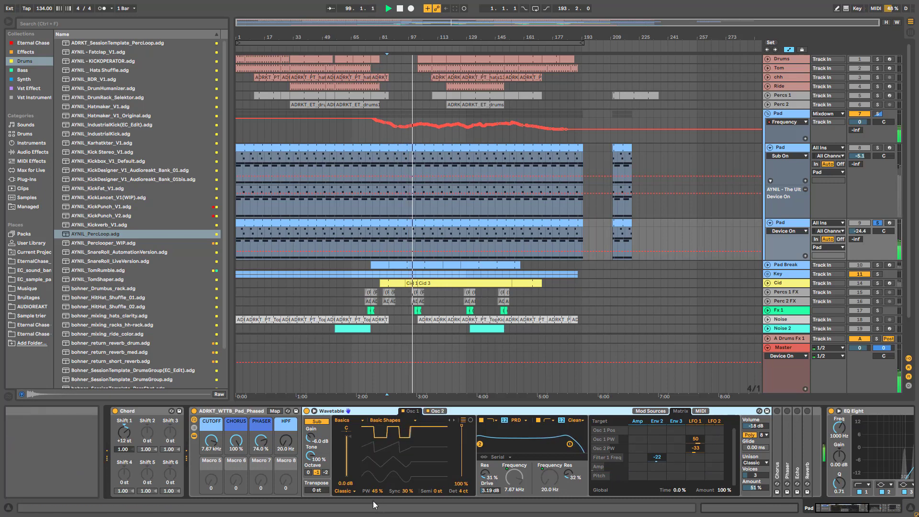
Audition Wavetable's sub oscillator off and back on, and examine the Env 2 and Amp envelopes.
left_click(317, 422)
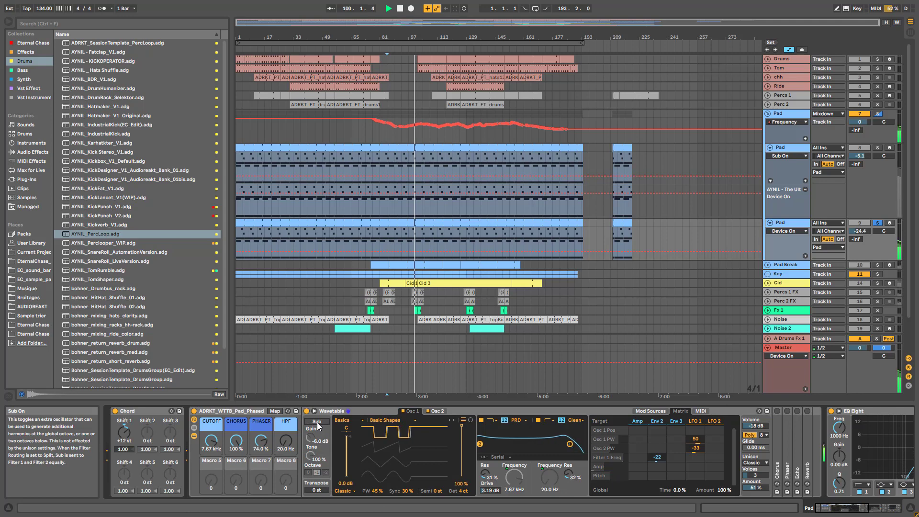
left_click(317, 421)
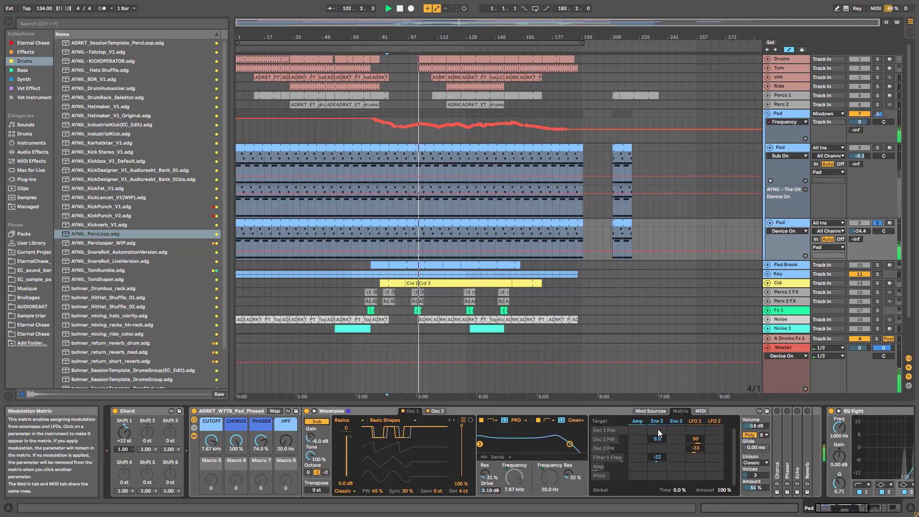
left_click(650, 411)
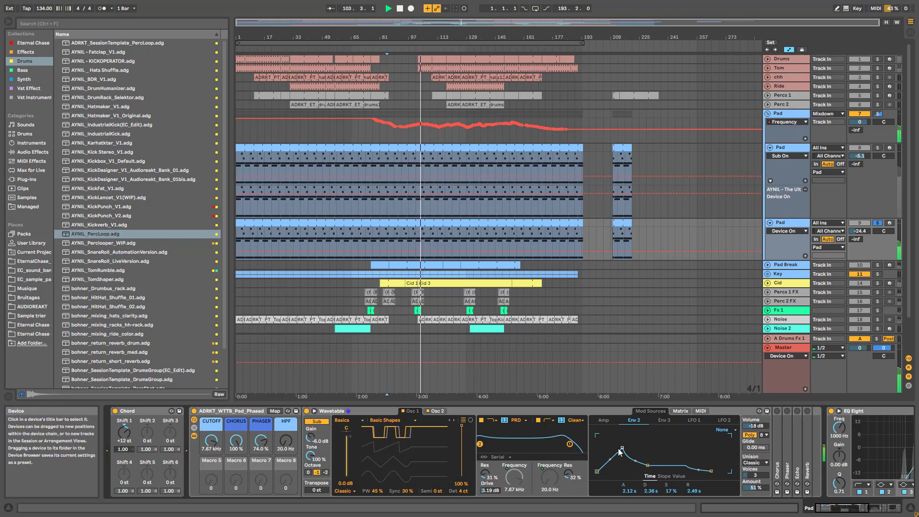
left_click(611, 425)
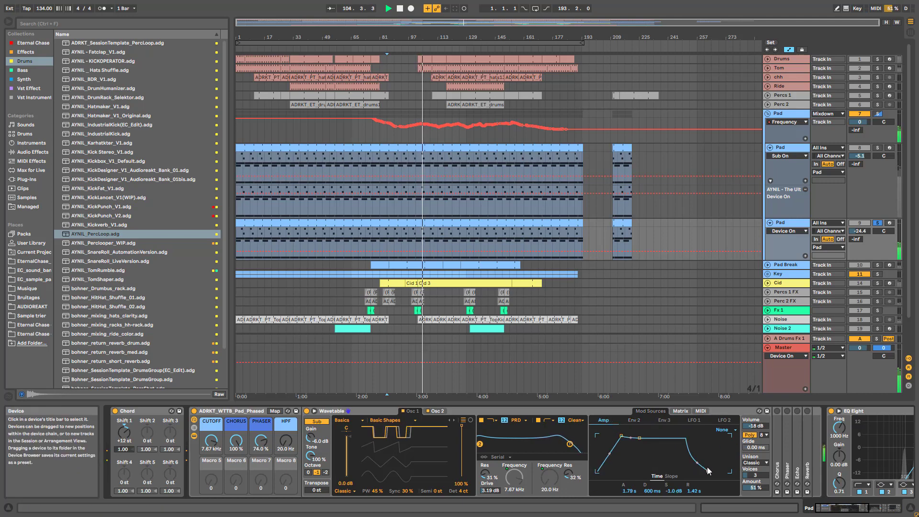
Audition Wavetable with the unison mode set to None, and return it to Classic.
left_click(765, 465)
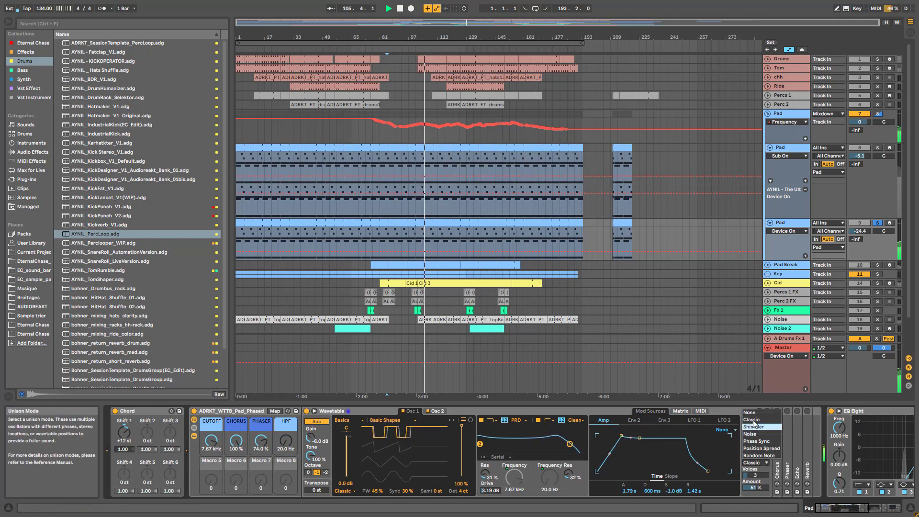
left_click(756, 413)
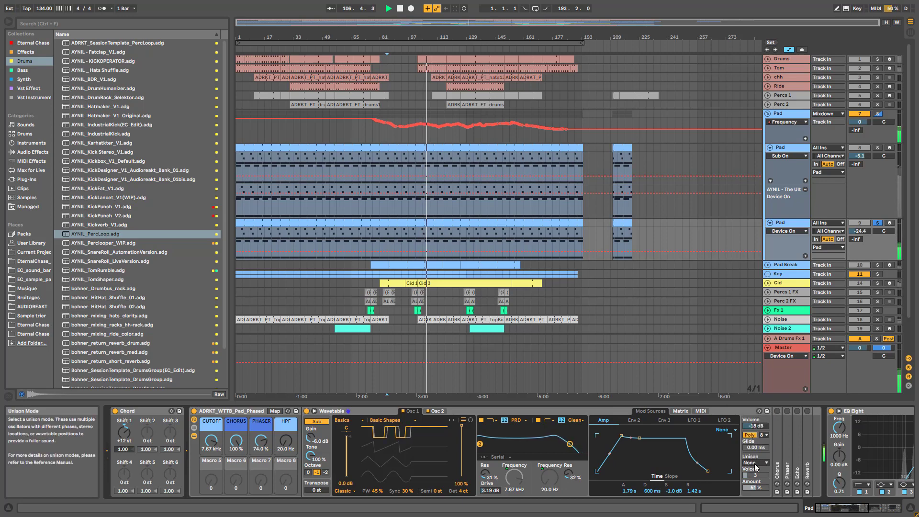
left_click(755, 463)
left_click(759, 419)
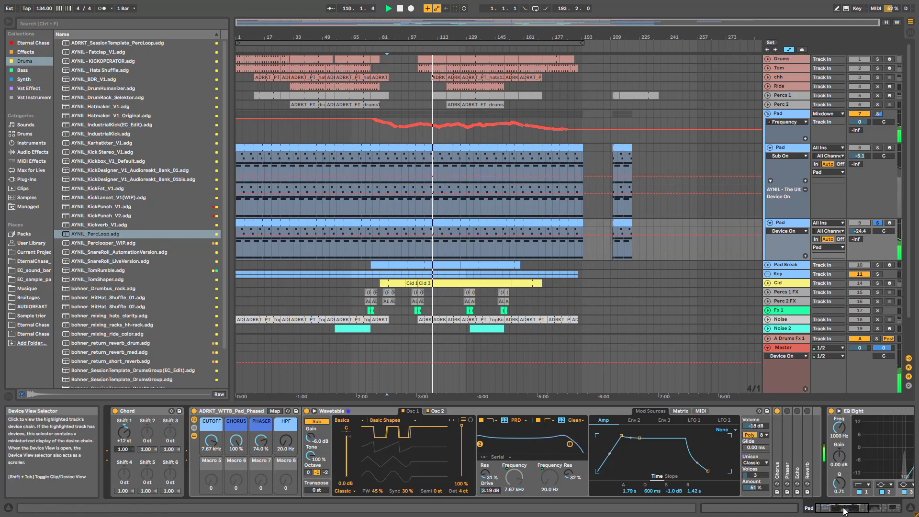
Unfold and re-enable the Chorus and Phaser after Wavetable, examining their settings during playback.
left_click_drag(843, 508, 849, 508)
double_click(686, 451)
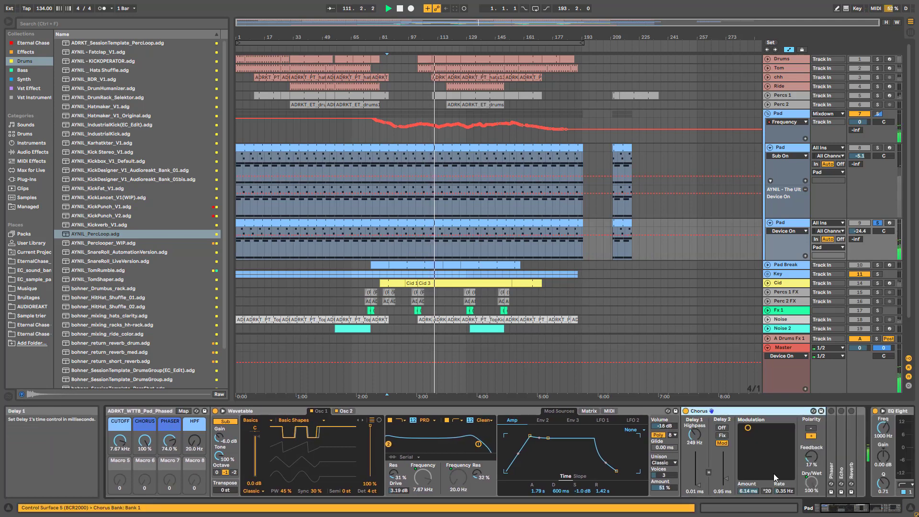
scroll(724, 458, "right", 3)
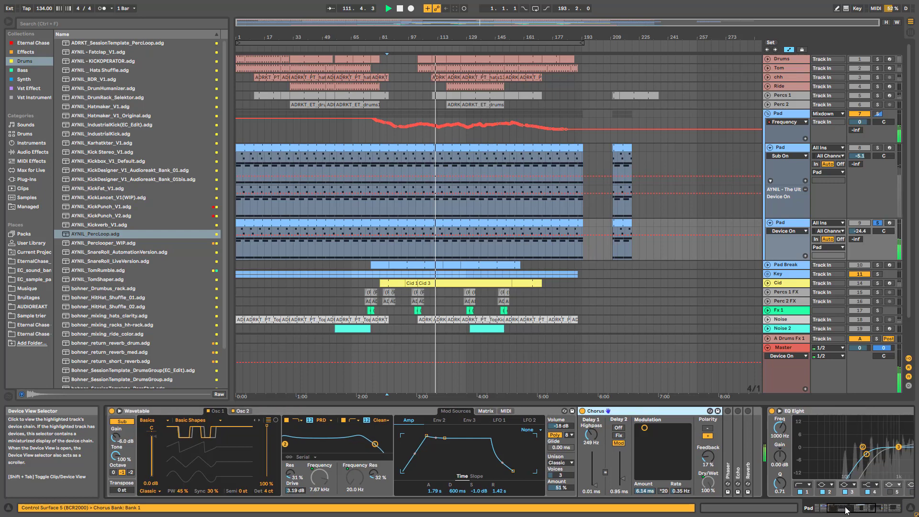
double_click(727, 458)
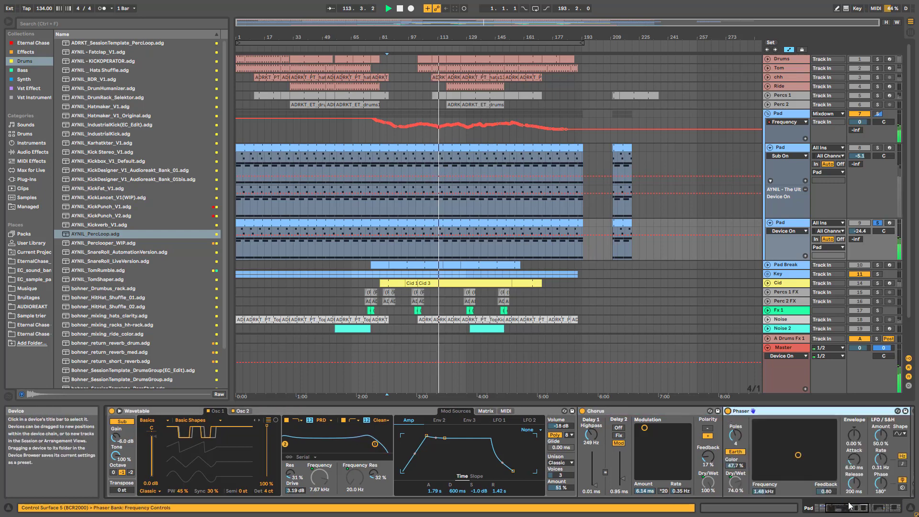
scroll(850, 505, "right", 4)
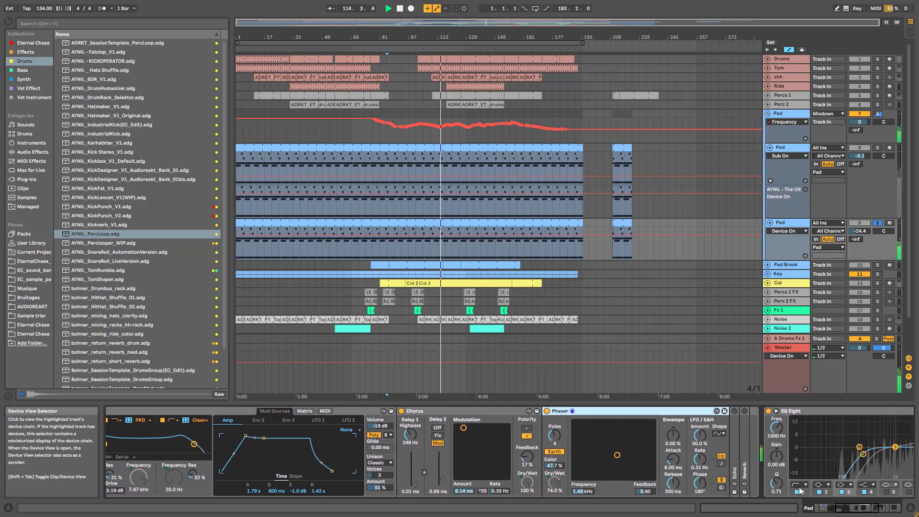
Unfold and re-enable the Echo and Reverb, and examine the Reverb's full settings.
double_click(734, 423)
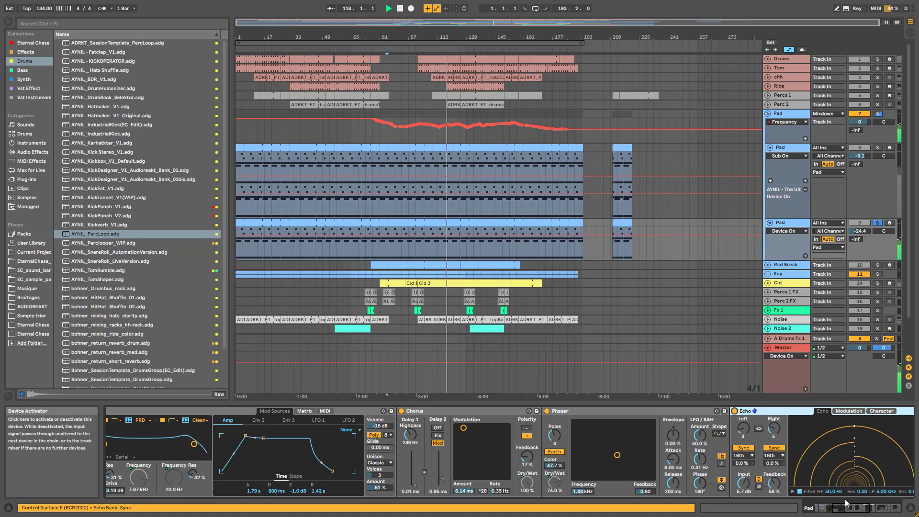
scroll(775, 455, "right", 5)
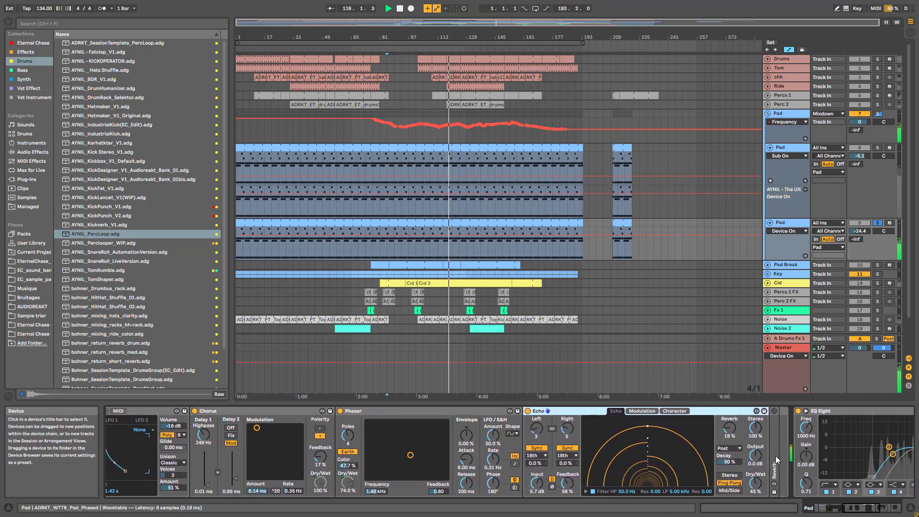
double_click(775, 456)
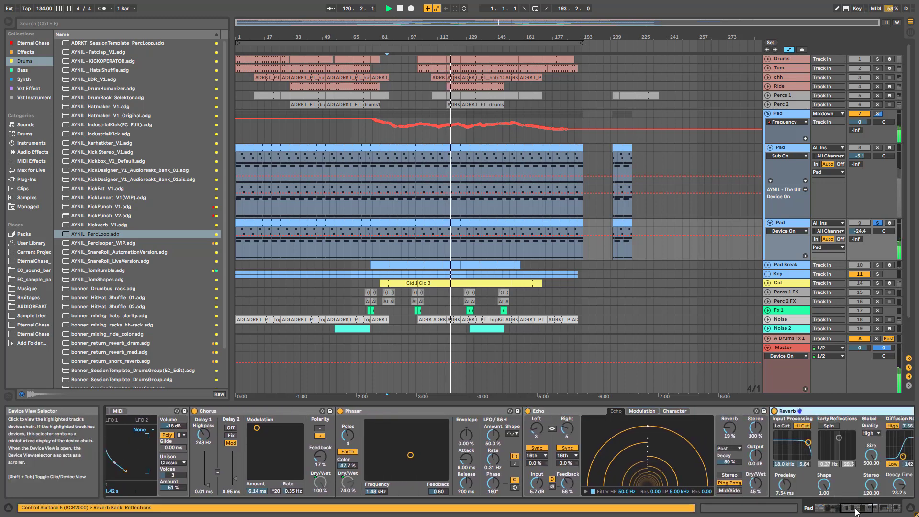
left_click_drag(855, 508, 863, 508)
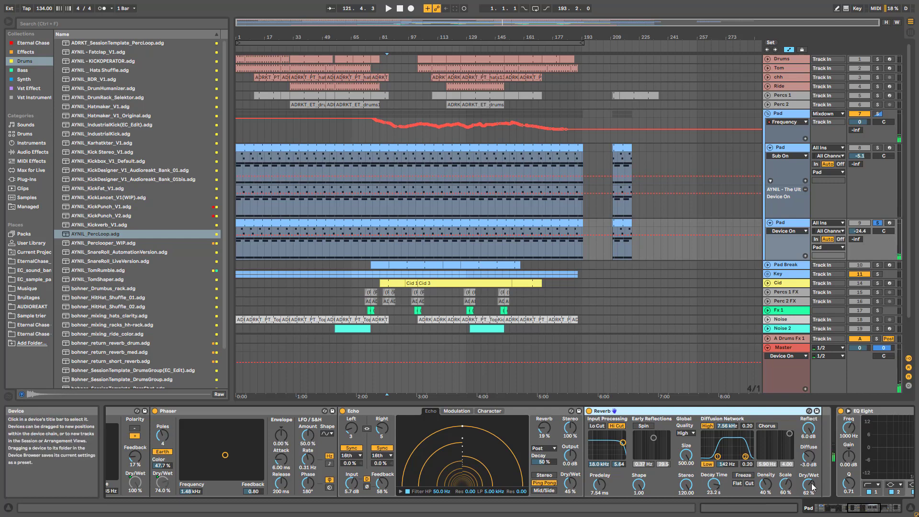
Replay the soloed Pad and examine the EQ Eight, Utility and Auto Filter after the rack.
key("space")
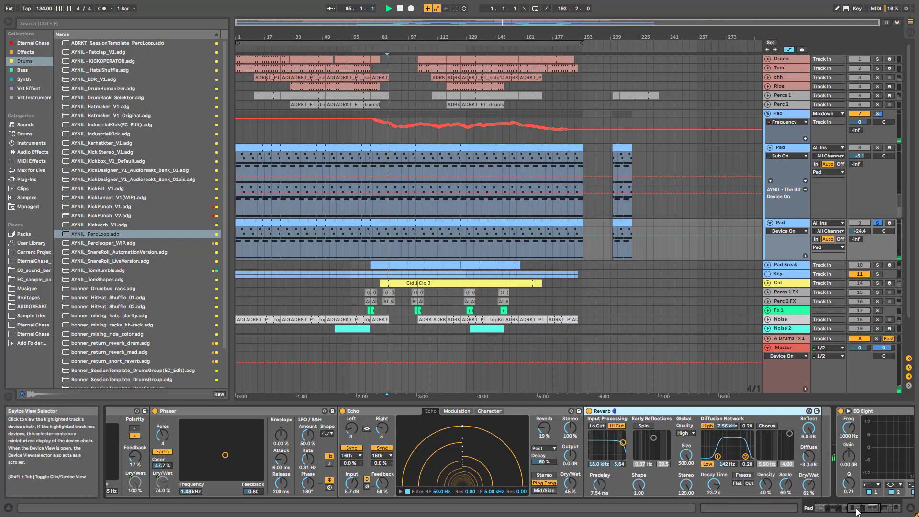
left_click(867, 511)
left_click_drag(867, 511, 878, 512)
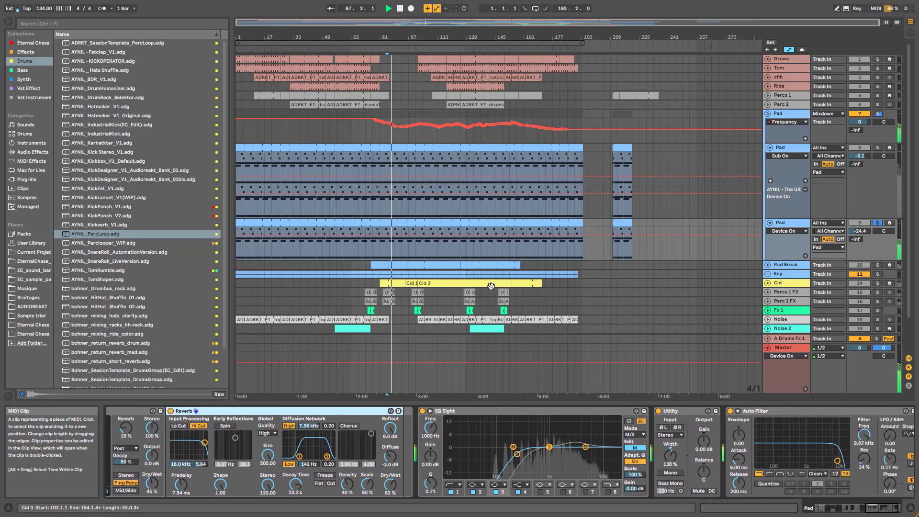
key("space")
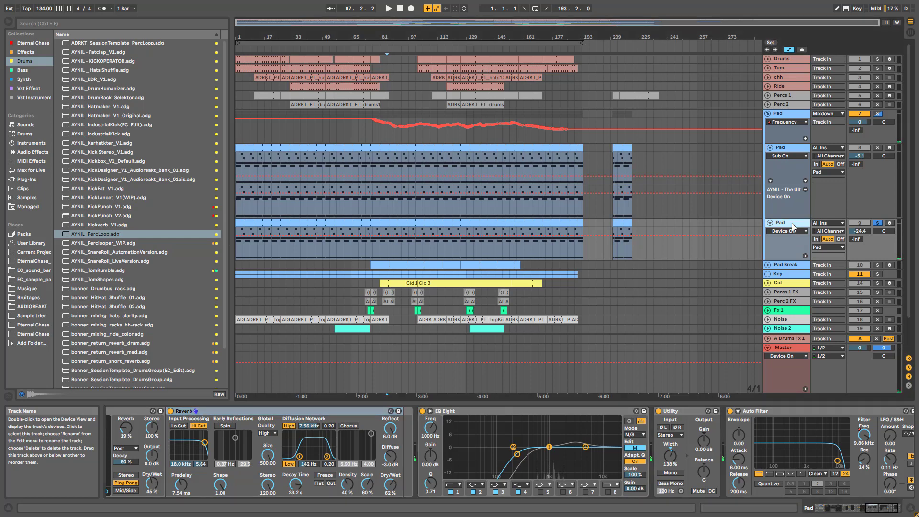
left_click(864, 506)
scroll(864, 507, "down", 5)
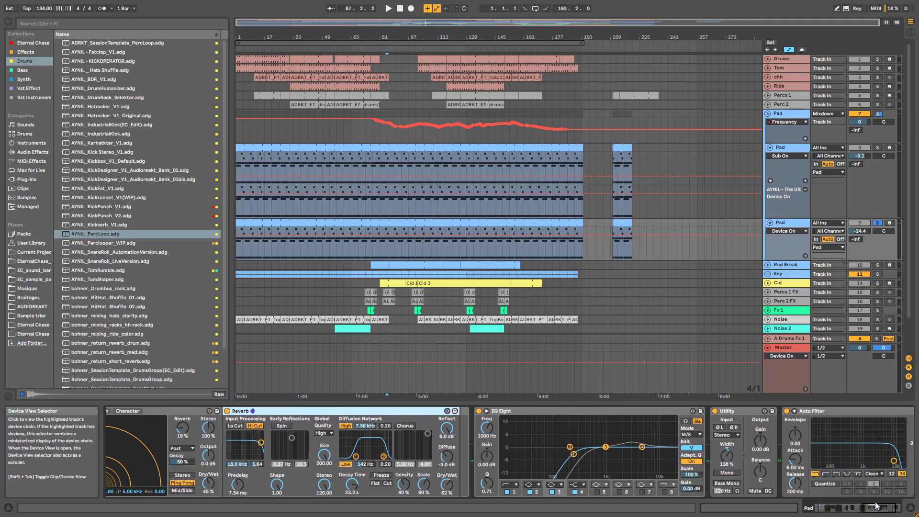
Audition the second Pad with its EQ Eight bypassed and re-enabled, and compare the side channel with band 5 off and on.
left_click_drag(871, 509, 879, 510)
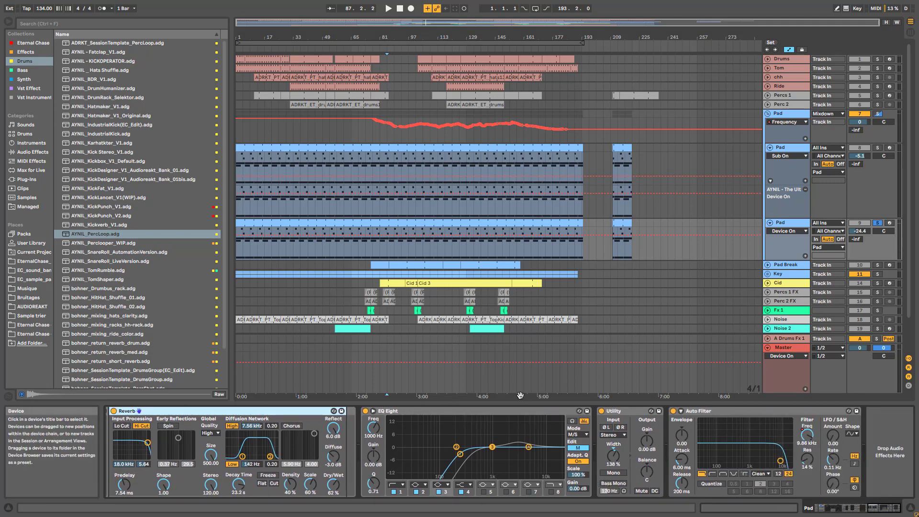
key("space")
left_click(366, 411)
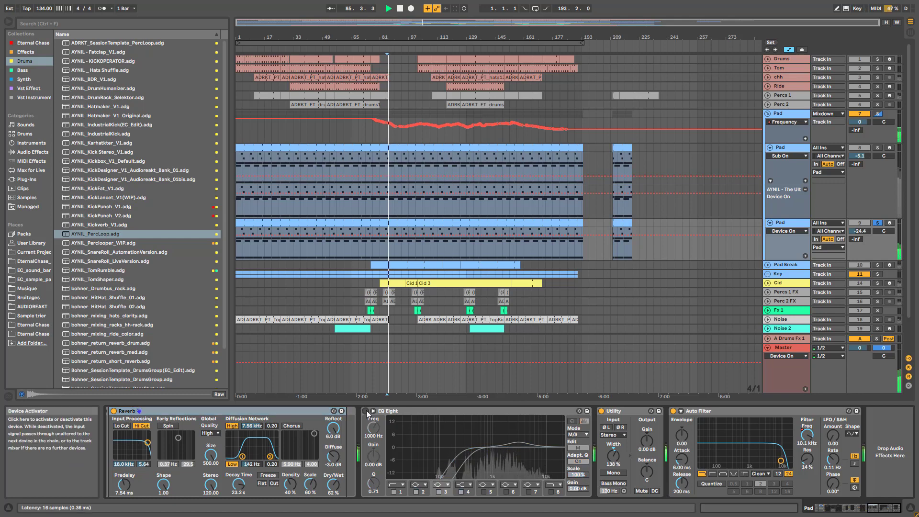
left_click(366, 411)
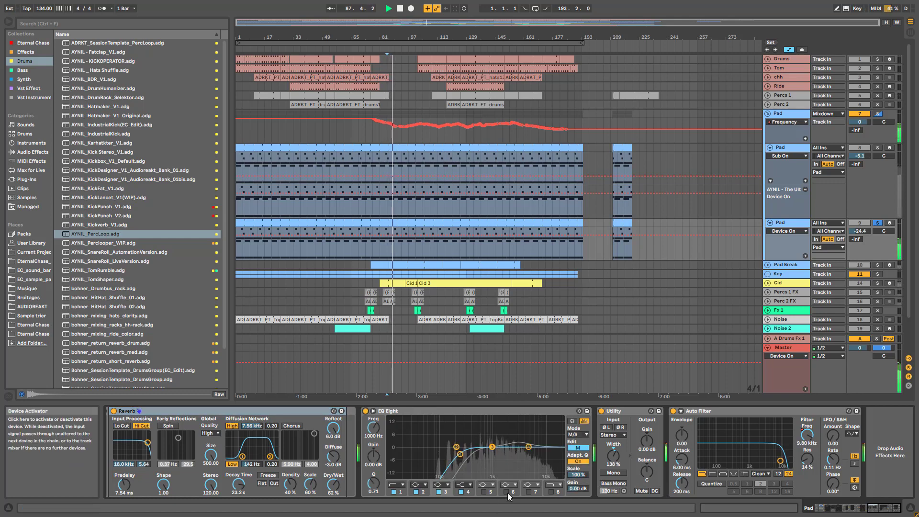
left_click(577, 448)
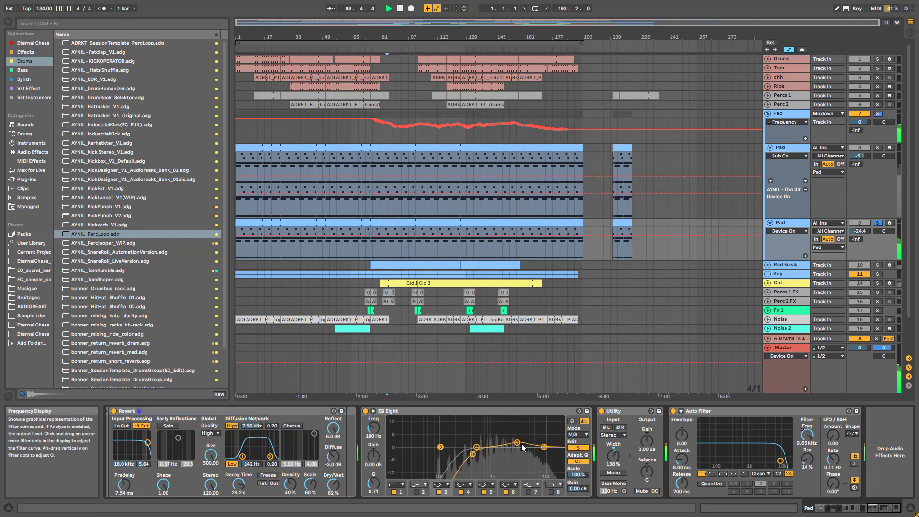
left_click(484, 492)
left_click(484, 492)
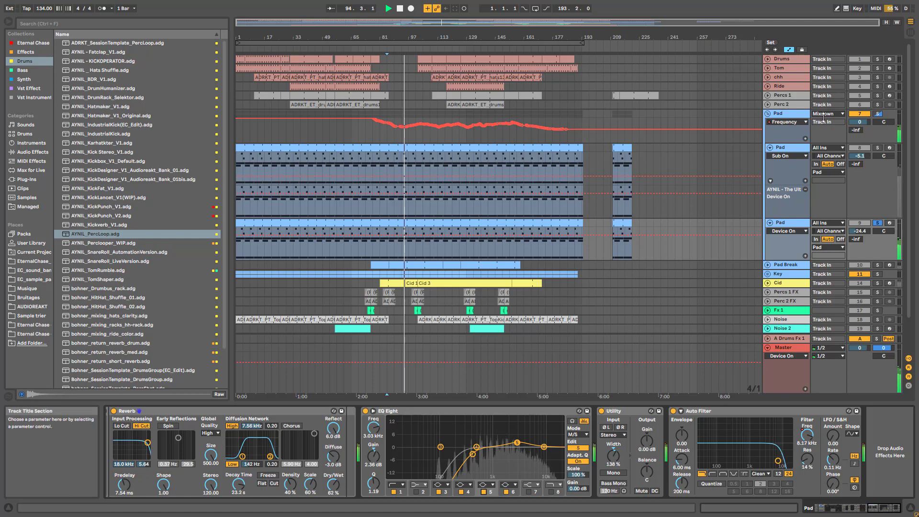
Solo the whole Pad group and compare its sound with the second Pad track muted and unmuted.
left_click(877, 114)
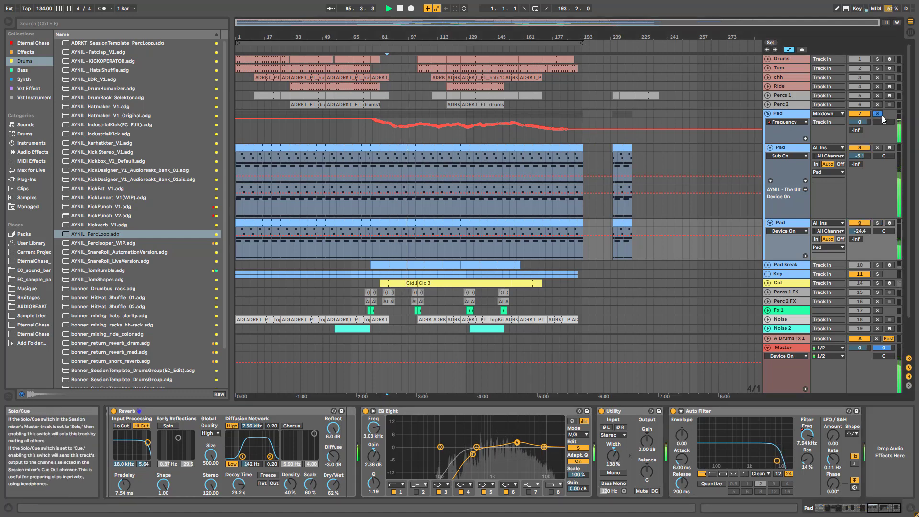
left_click(779, 114)
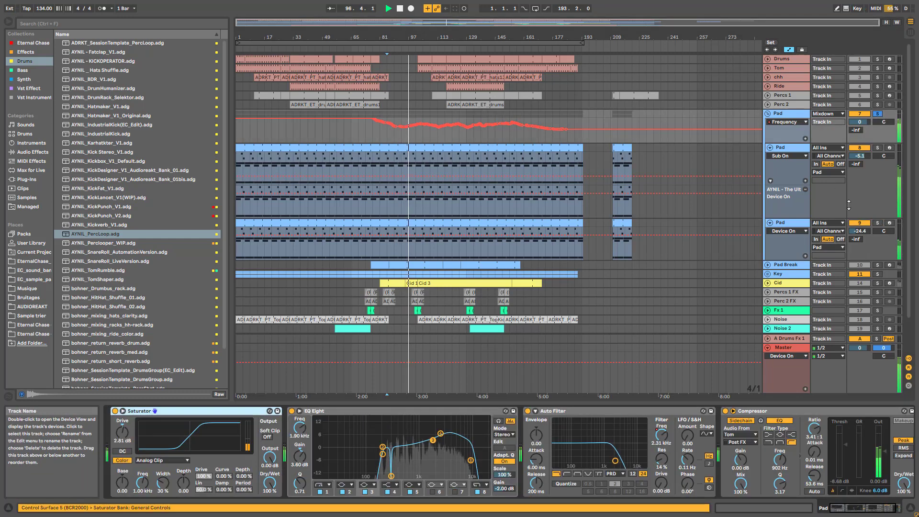
left_click(860, 224)
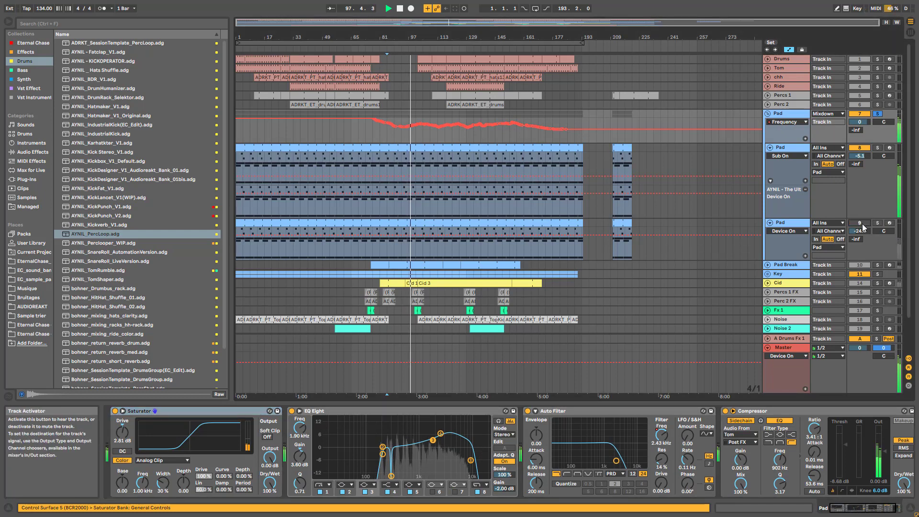
left_click(861, 224)
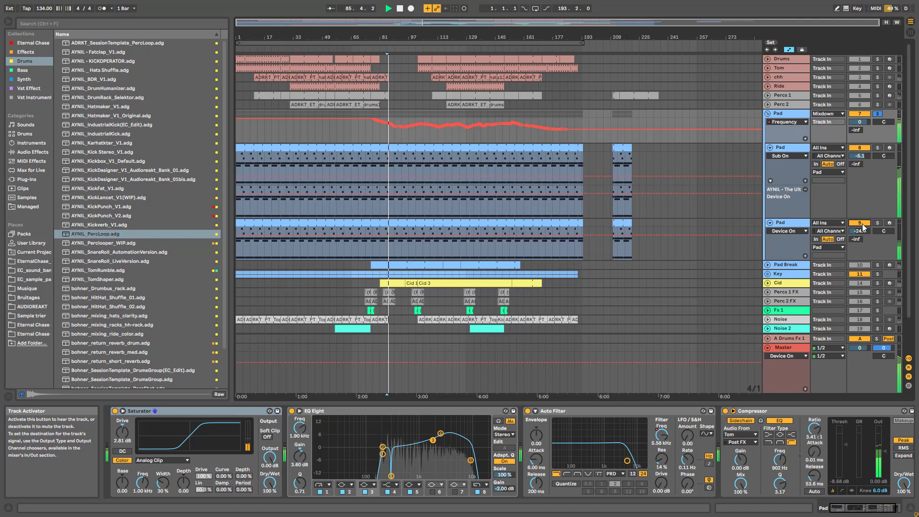
left_click(861, 223)
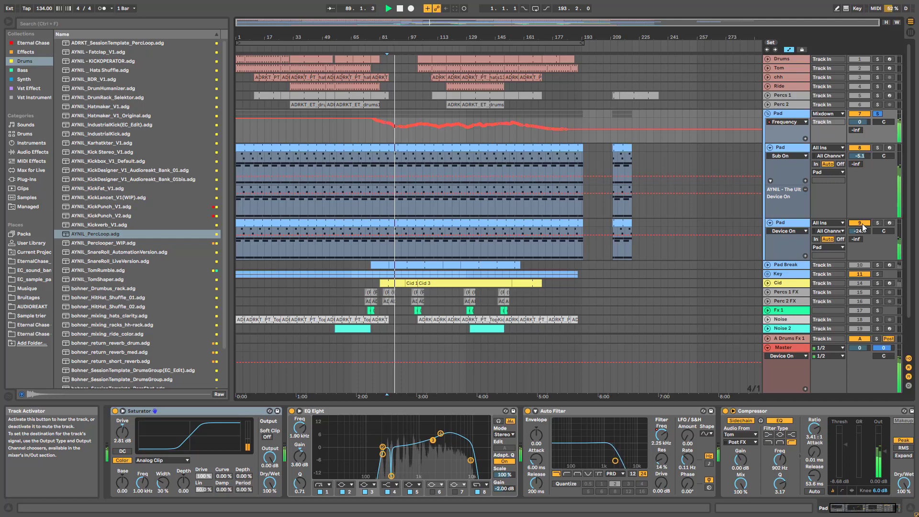
Fold both Pad tracks and their group, unsolo the group, and select the Pad Break track.
left_click(769, 148)
left_click(769, 156)
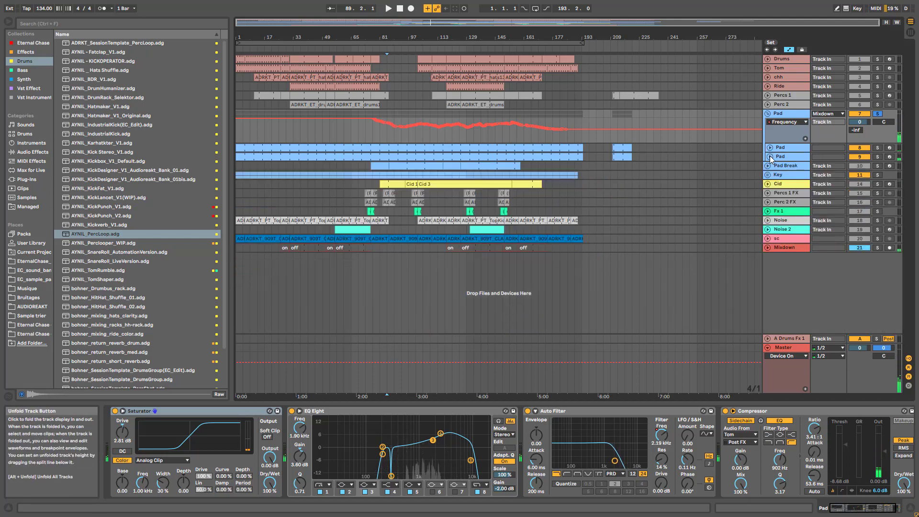
left_click(768, 114)
left_click(780, 115)
key("s")
key("z")
left_click(798, 122)
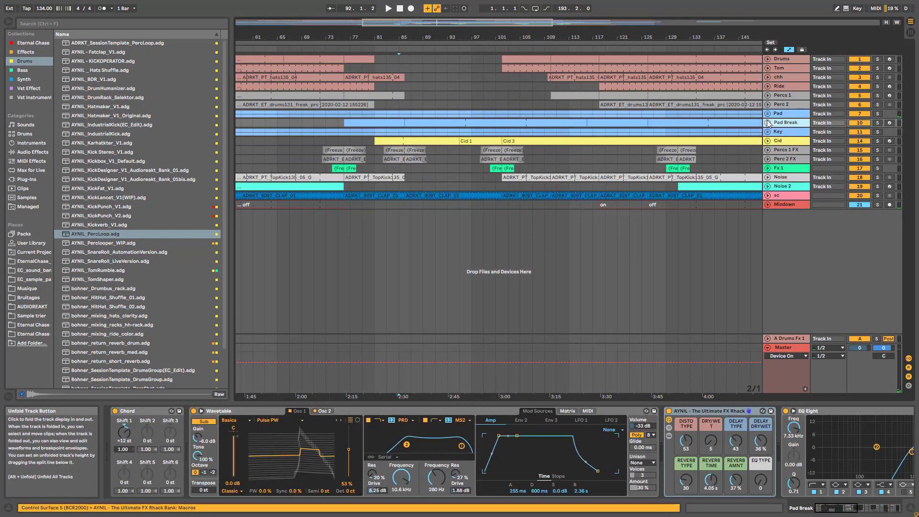
Unfold the Pad Break track and play it from bar 85, first soloed and again with the full mix.
left_click(767, 122)
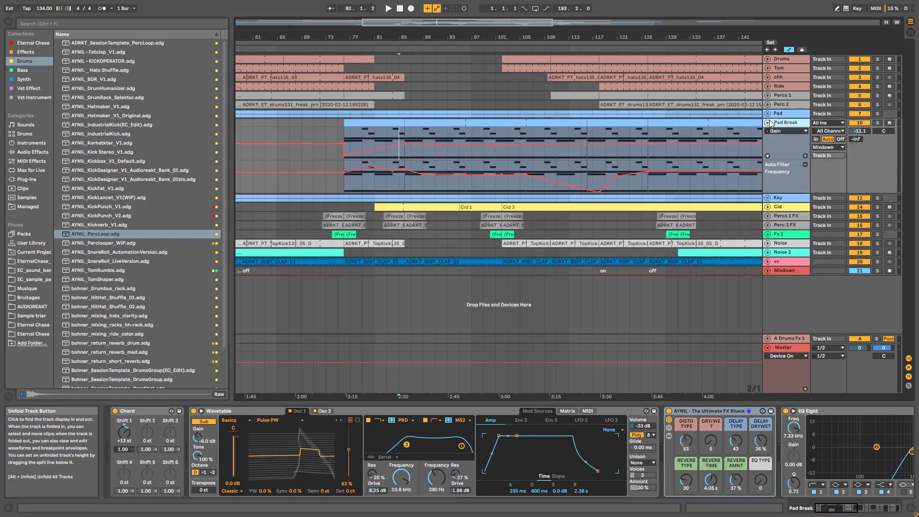
left_click(401, 131)
key("Right")
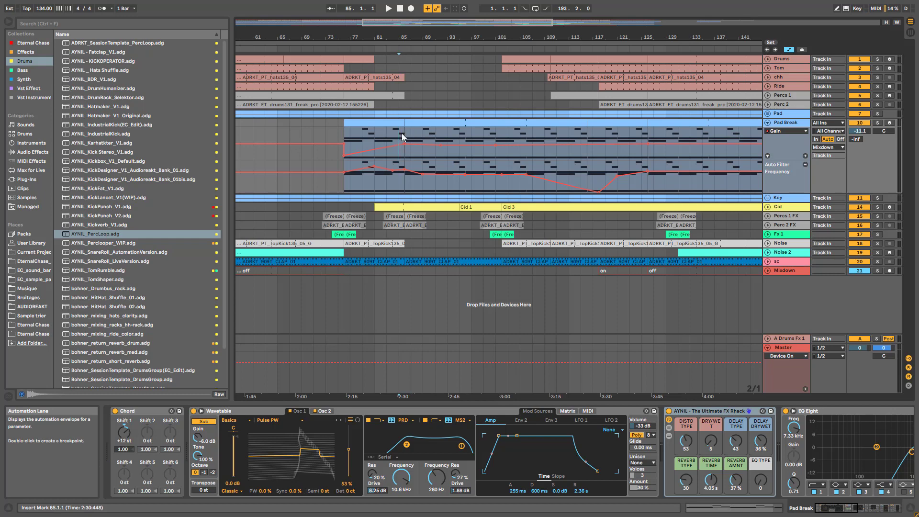
key("space")
key("s")
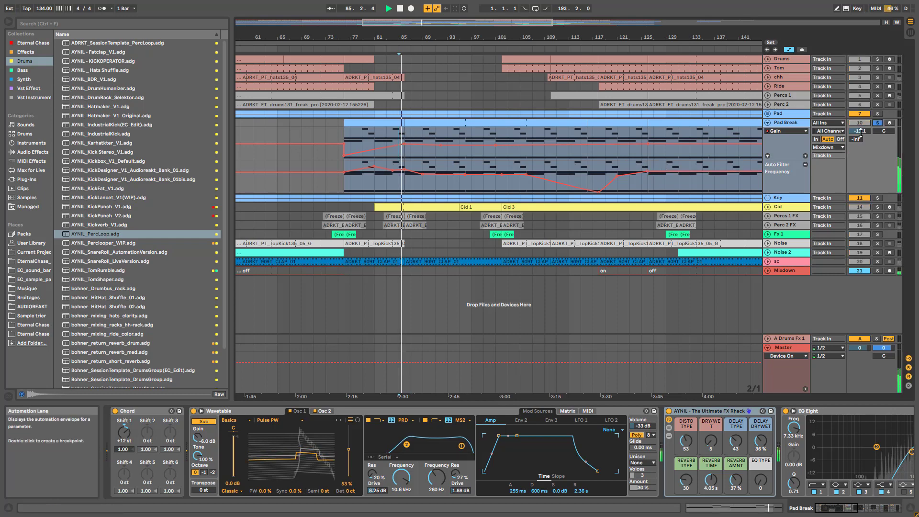
key("s")
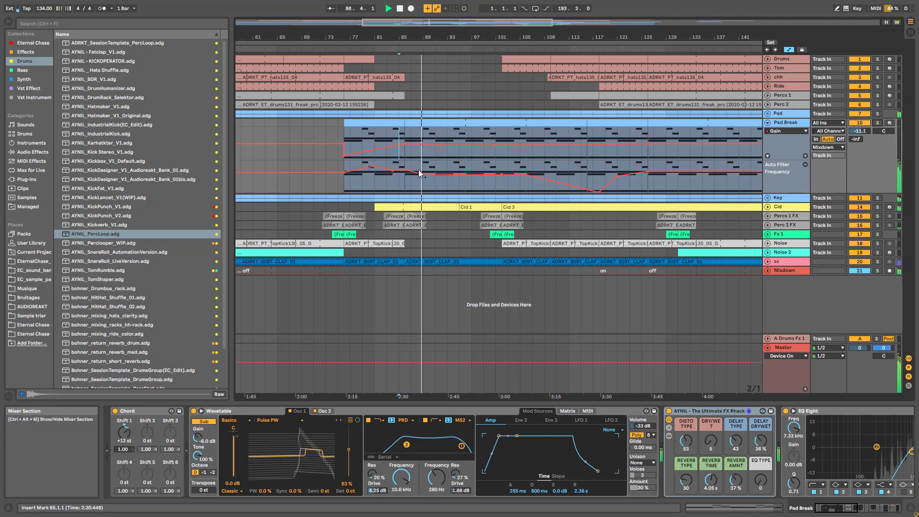
Mute and unmute the Pad Break track during playback to compare the mix with and without it.
left_click(855, 123)
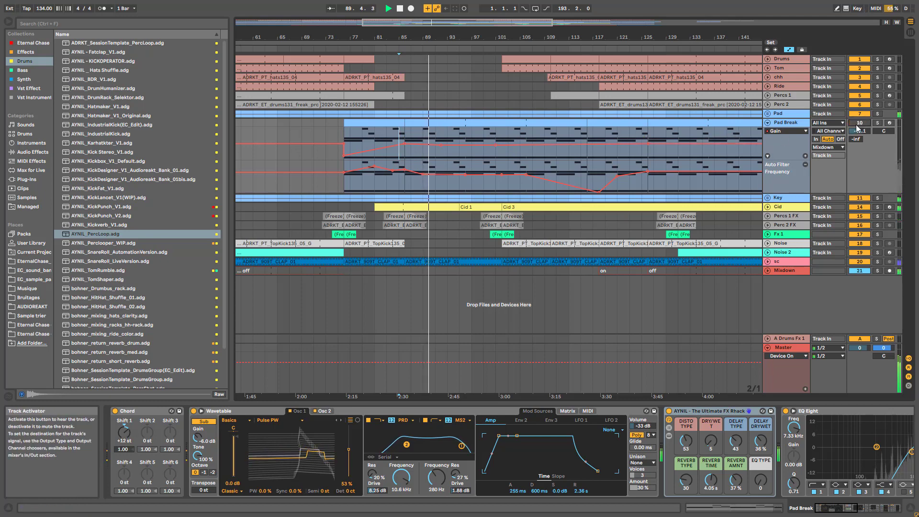
left_click(856, 123)
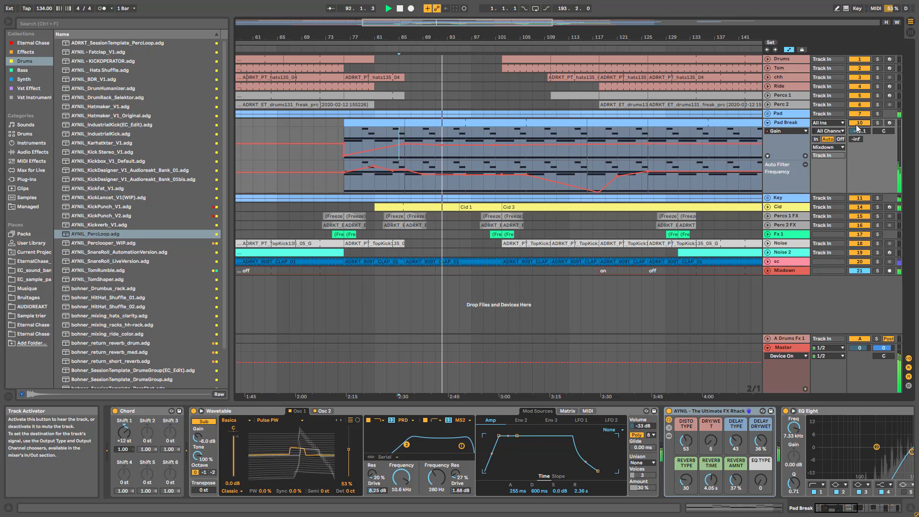
left_click(855, 124)
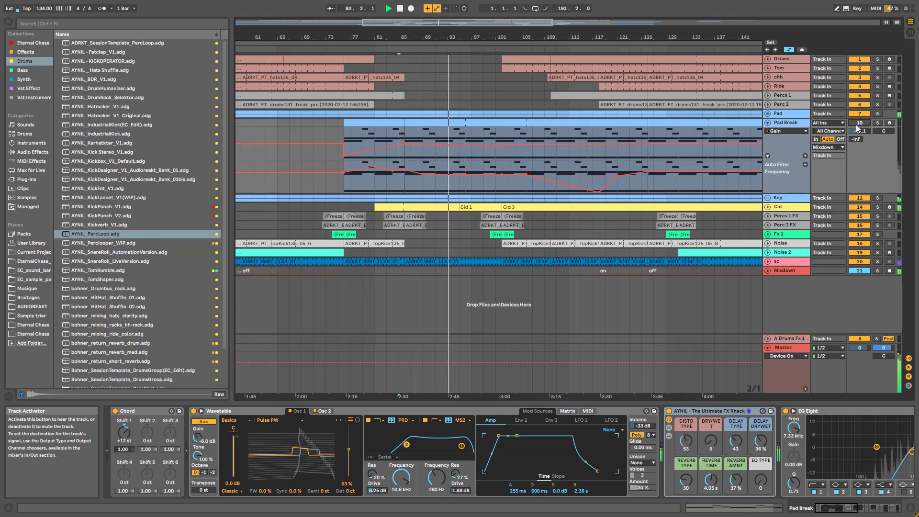
left_click(855, 123)
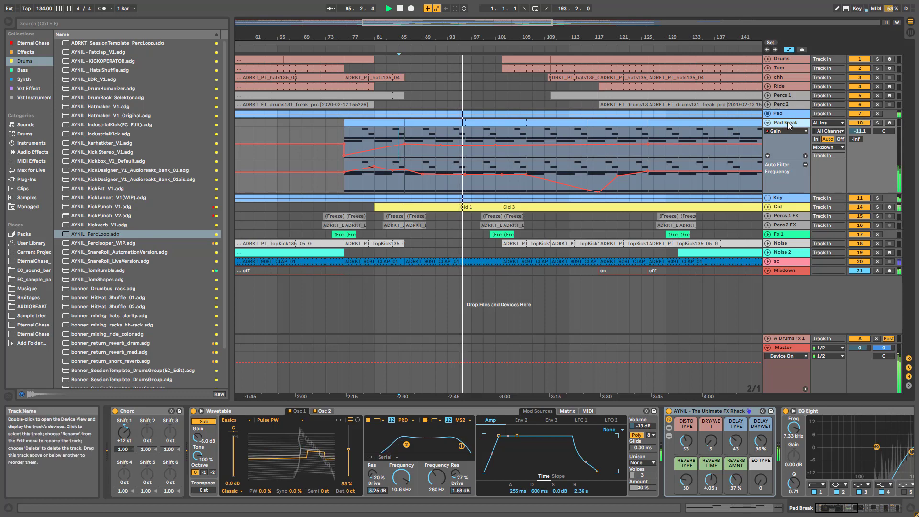
Stop playback and bypass the Compressor, Stereo Width and EQ Eight in the Pad Break device chain.
key("space")
left_click_drag(835, 508, 872, 506)
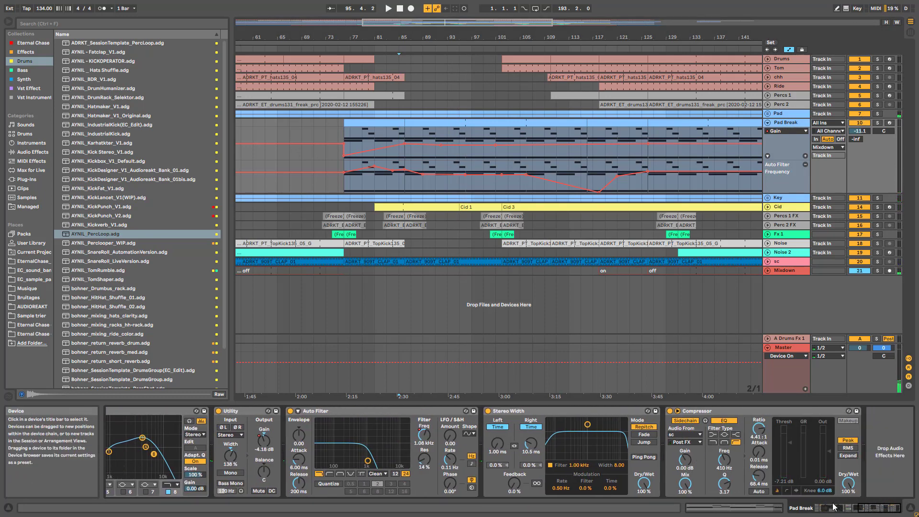
left_click_drag(870, 507, 864, 506)
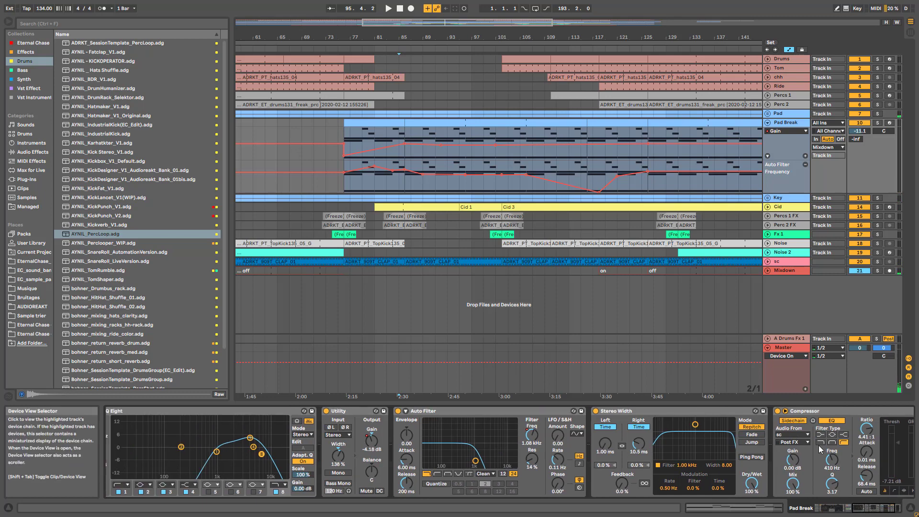
left_click(779, 411)
left_click(595, 411)
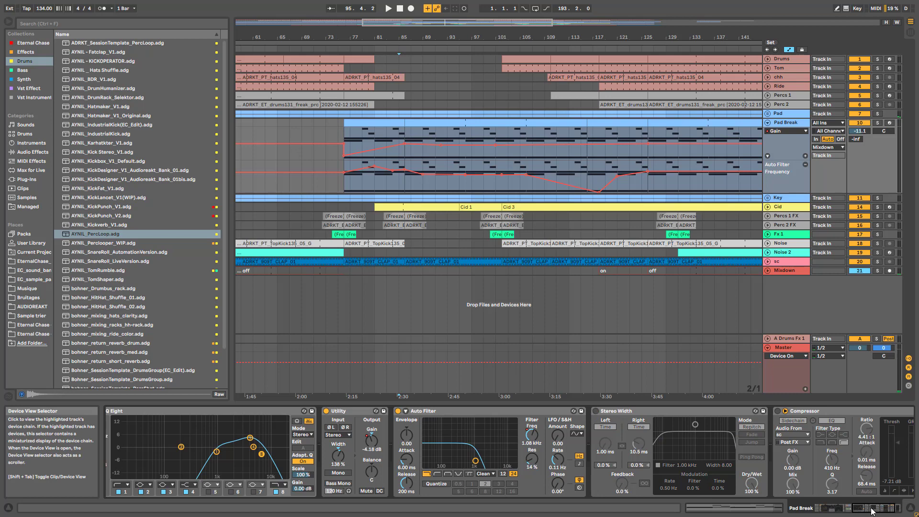
left_click_drag(872, 509, 843, 508)
left_click(617, 411)
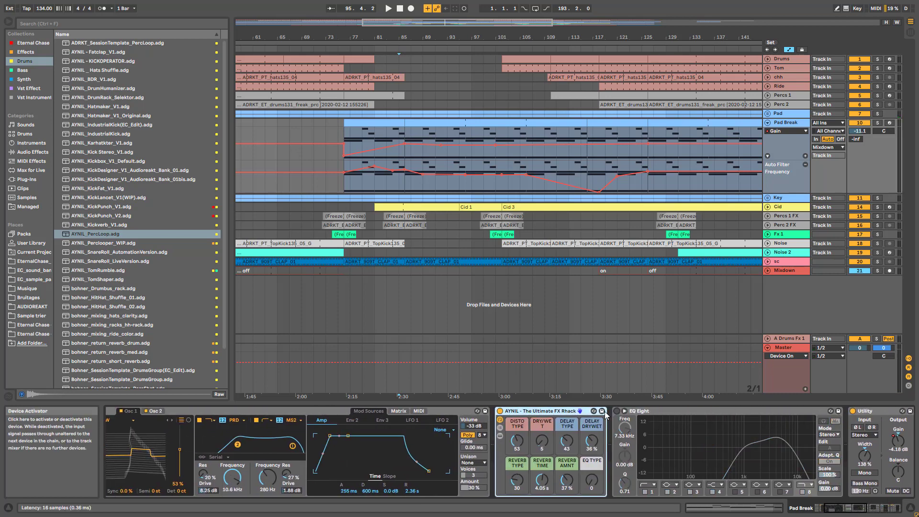
Play the Pad Break soloed and examine its Wavetable modulation matrix and both oscillators.
key("space")
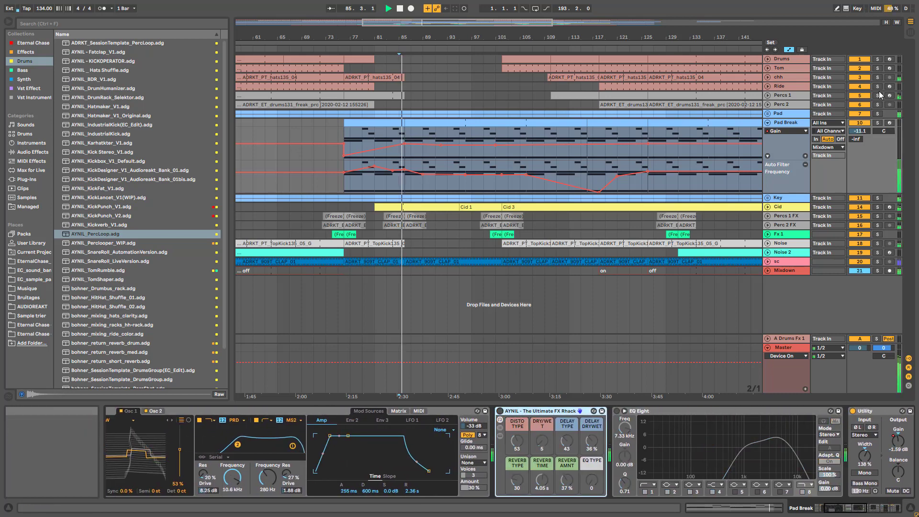
left_click(877, 123)
left_click_drag(847, 508, 835, 509)
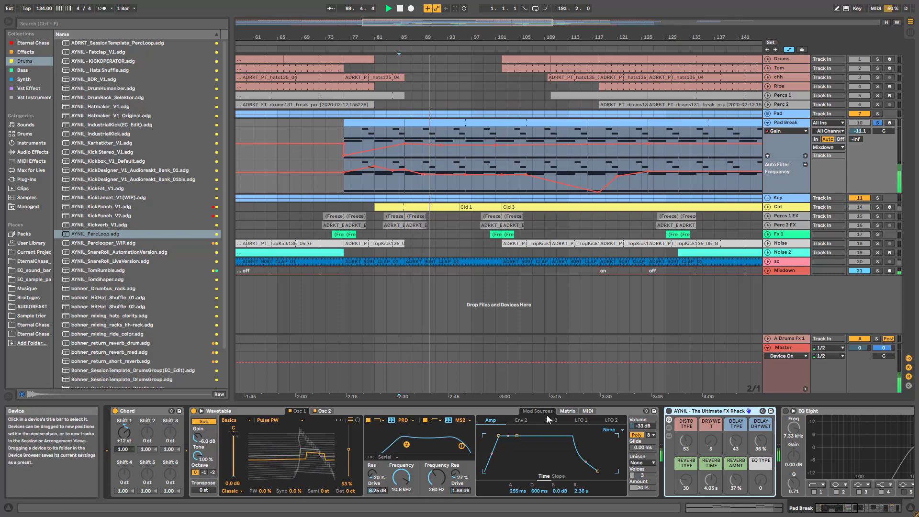
left_click(568, 411)
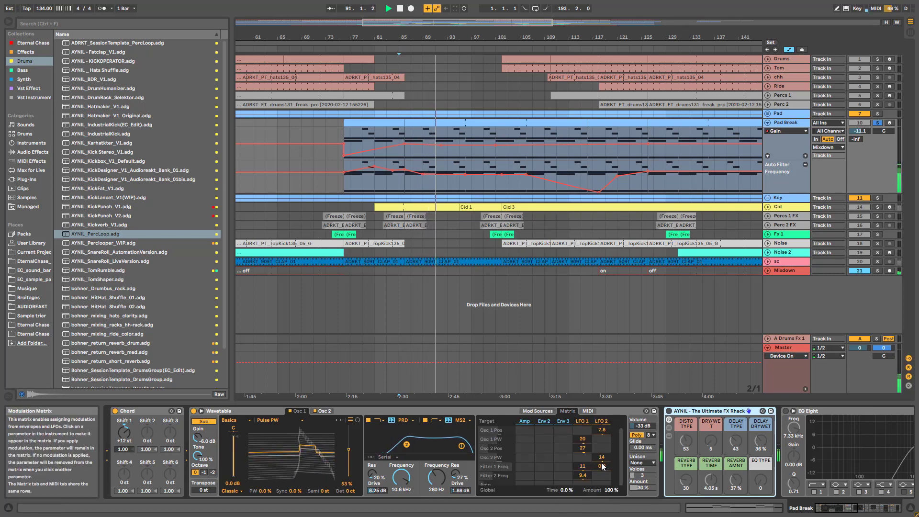
left_click(302, 414)
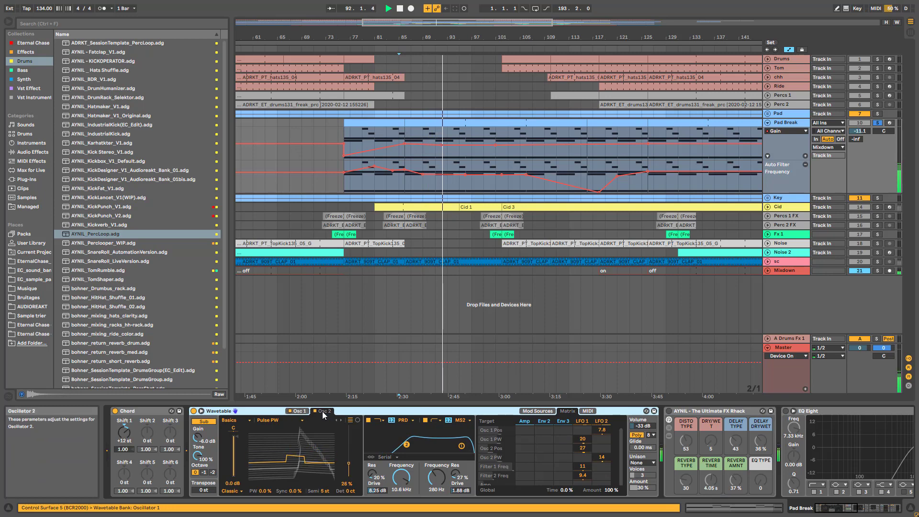
left_click(323, 411)
key("space")
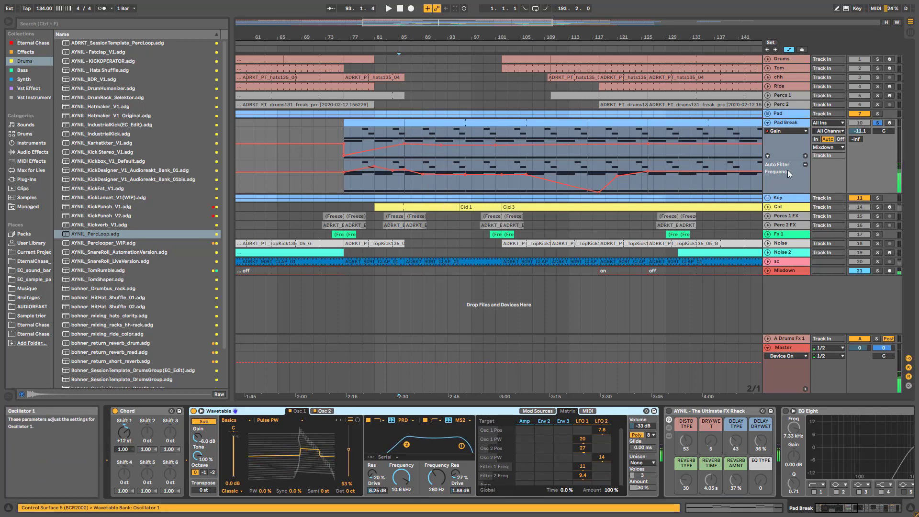
Unfold the Pad group and examine the oscillators of the first Pad track's Wavetable.
left_click(767, 113)
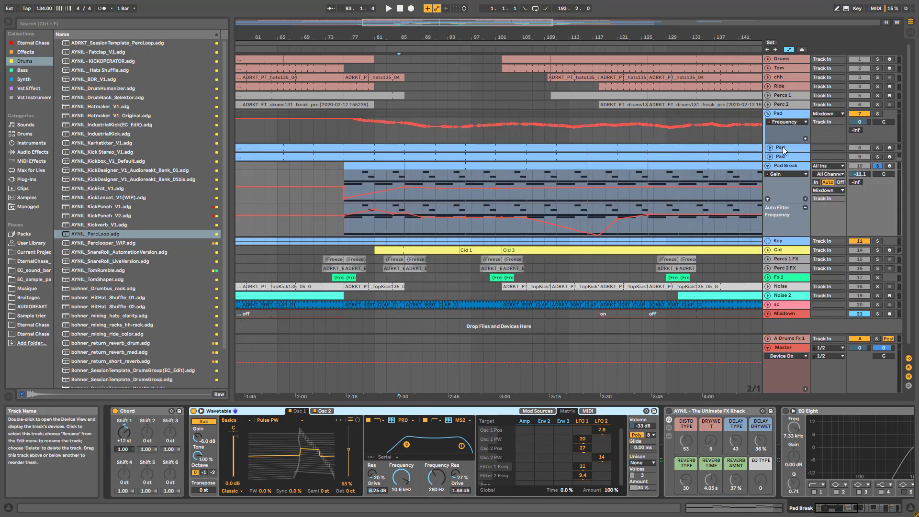
left_click(784, 149)
left_click_drag(877, 504, 805, 504)
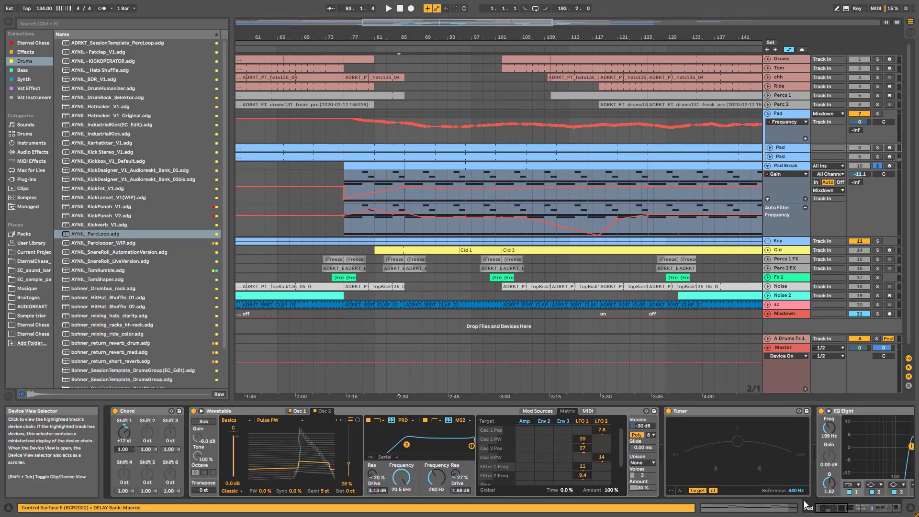
left_click(304, 411)
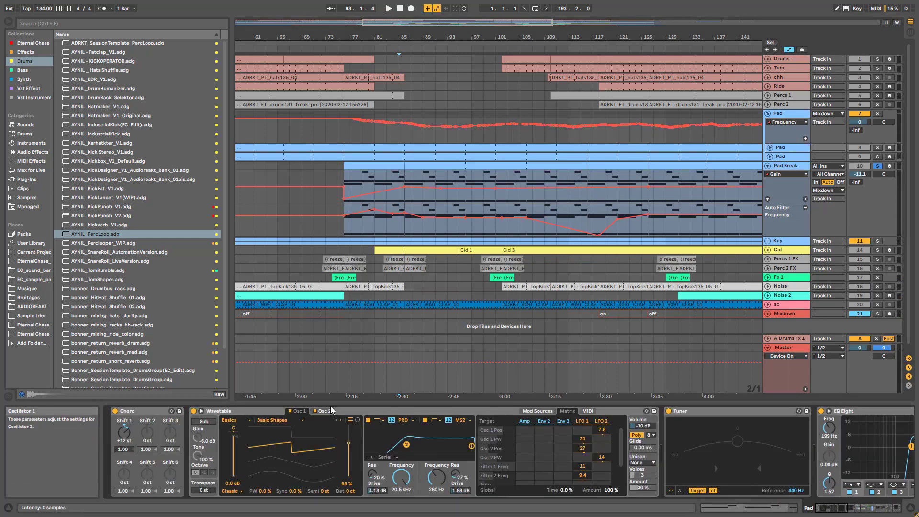
Play the Pad Break, switching solo to the first Pad track and back to compare the two sounds.
left_click(780, 167)
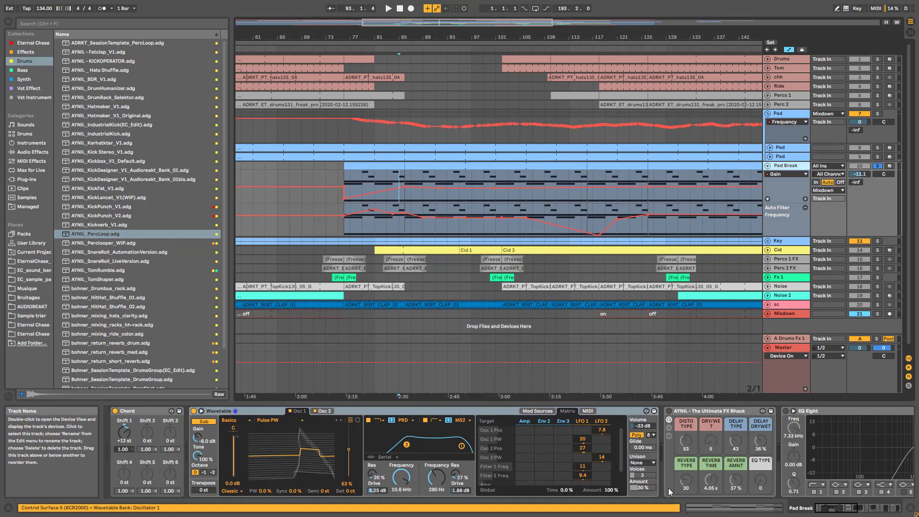
key("space")
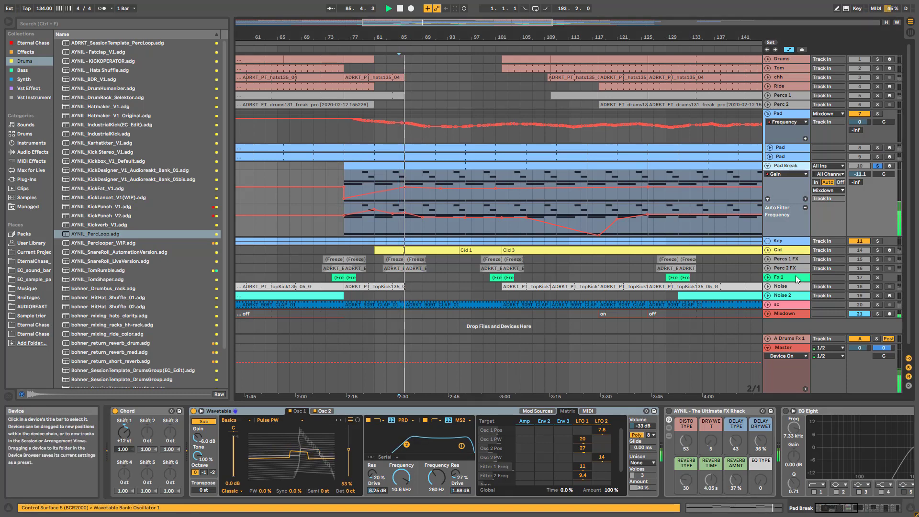
left_click(877, 147)
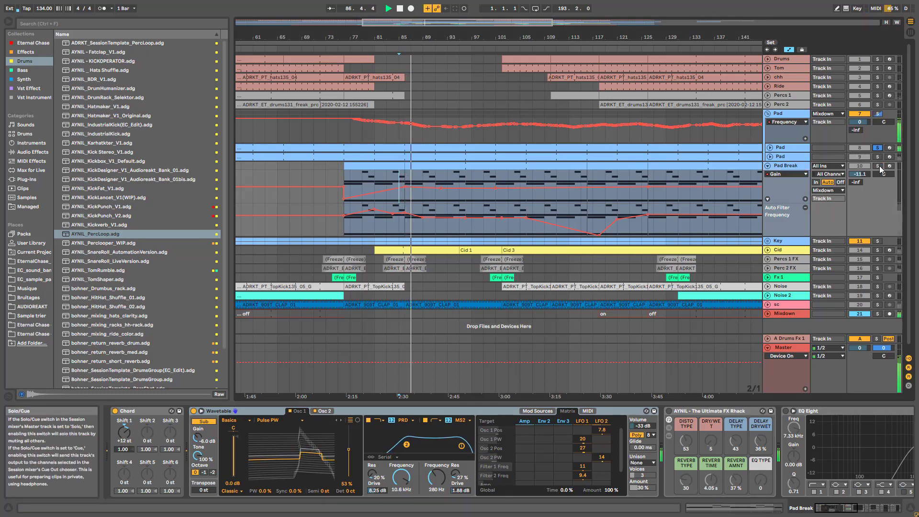
left_click(878, 166)
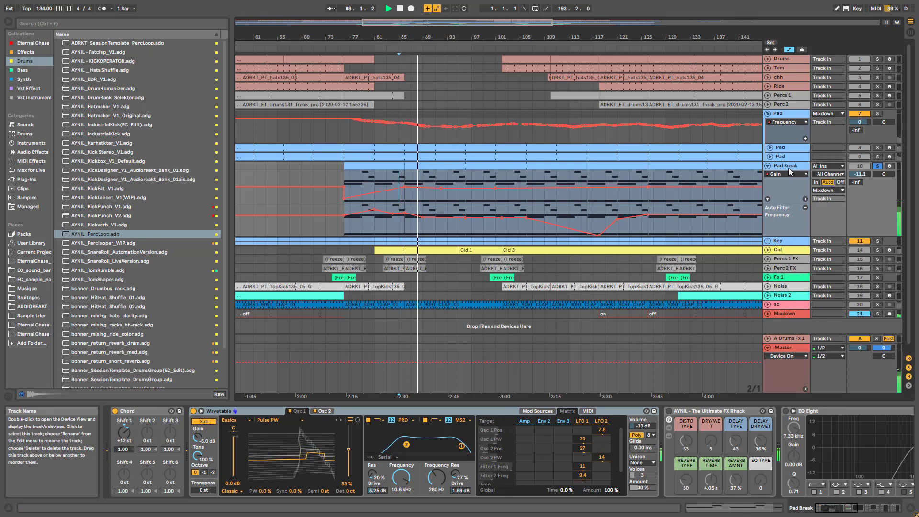
Hear the Pad Break in the full mix, solo the first Pad track, and return the solo to Pad Break.
left_click(877, 166)
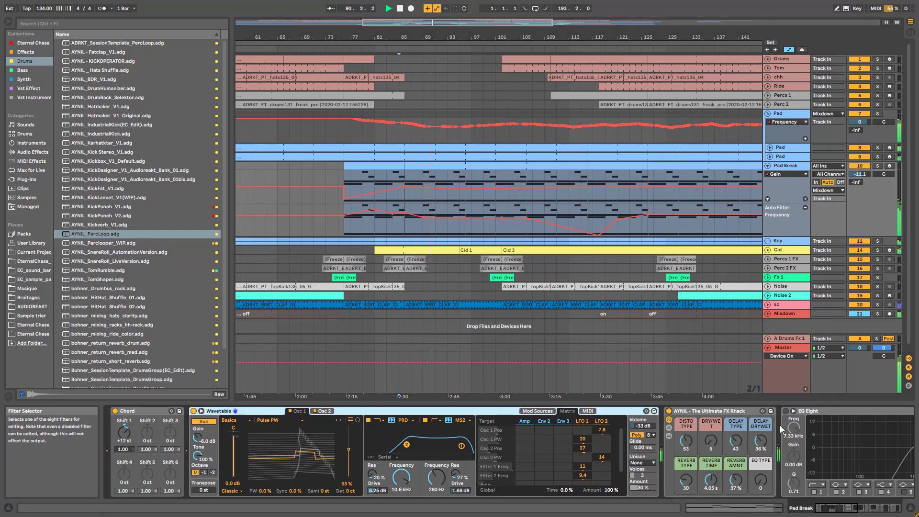
left_click(877, 148)
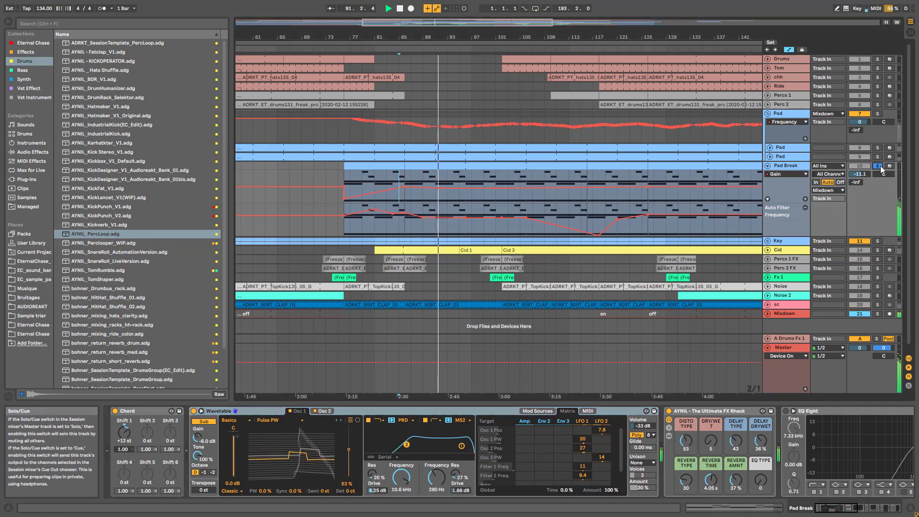
left_click(877, 166)
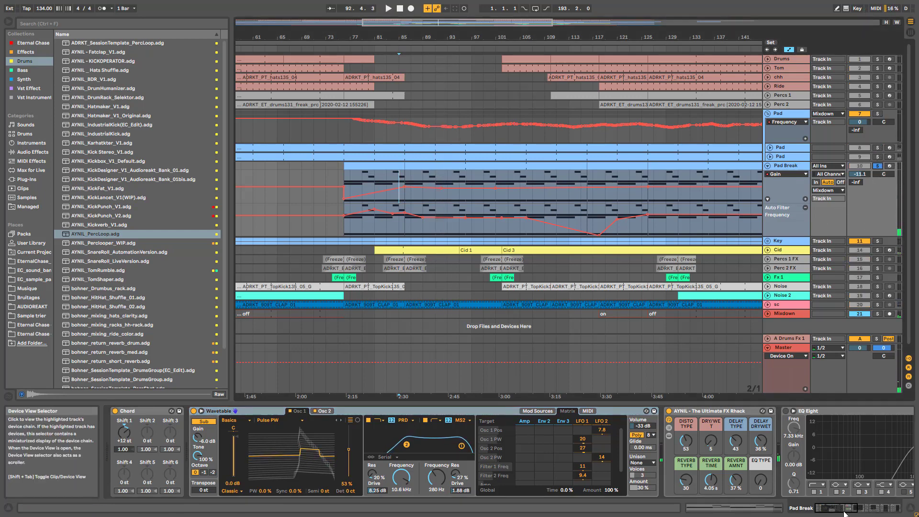
Re-enable the EQ Eight in the Pad Break chain, play the result soloed, and unsolo the track before stopping playback.
scroll(412, 412, "right", 8)
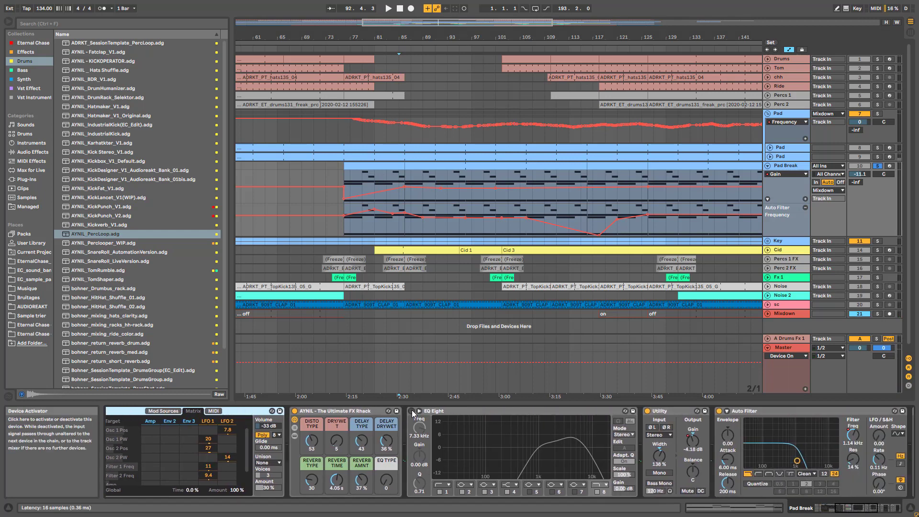
left_click(411, 410)
key("space")
left_click_drag(860, 511, 870, 510)
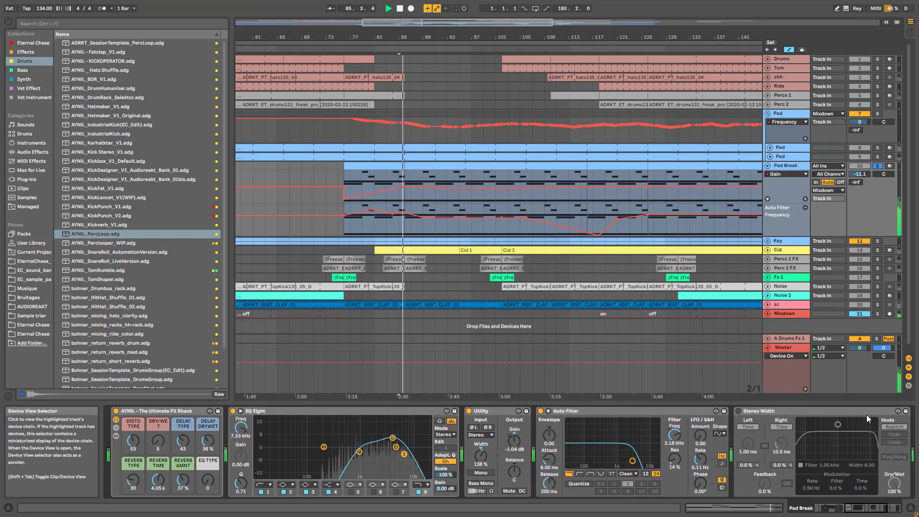
left_click(877, 166)
key("space")
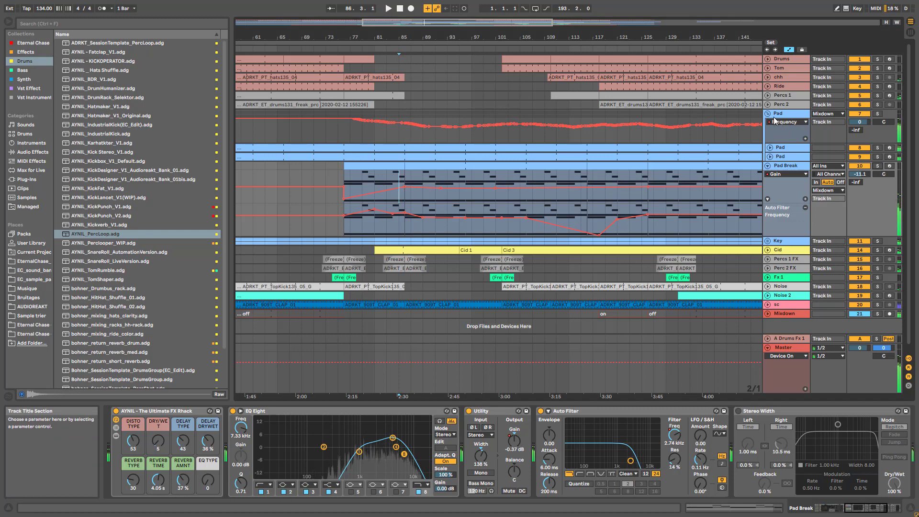
Fold the Pad group and the Pad Break track, and unfold the Key group to show its Key 1 and Key 2 tracks.
left_click(768, 114)
left_click_drag(502, 25, 455, 28)
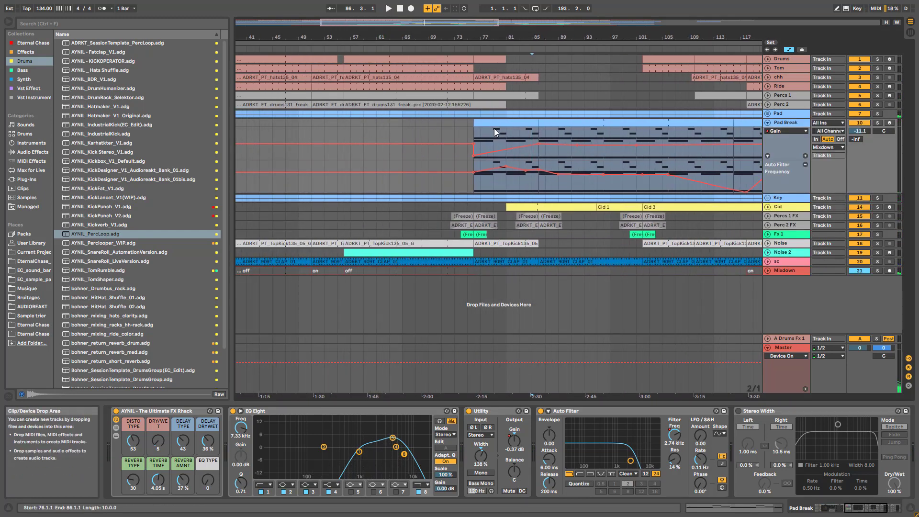
left_click(768, 123)
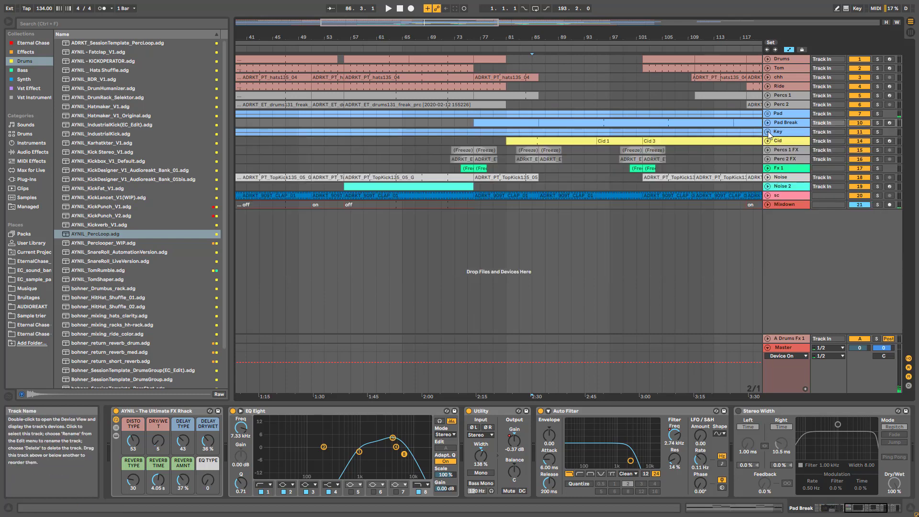
left_click(768, 132)
Solo the Key group, play a short passage around bar 85, and turn its solo off again.
left_click(878, 132)
key("space")
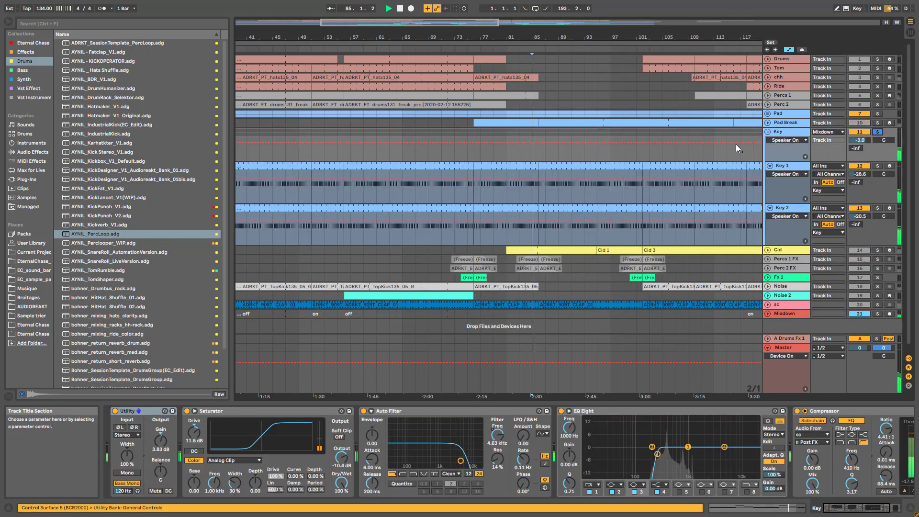
key("space")
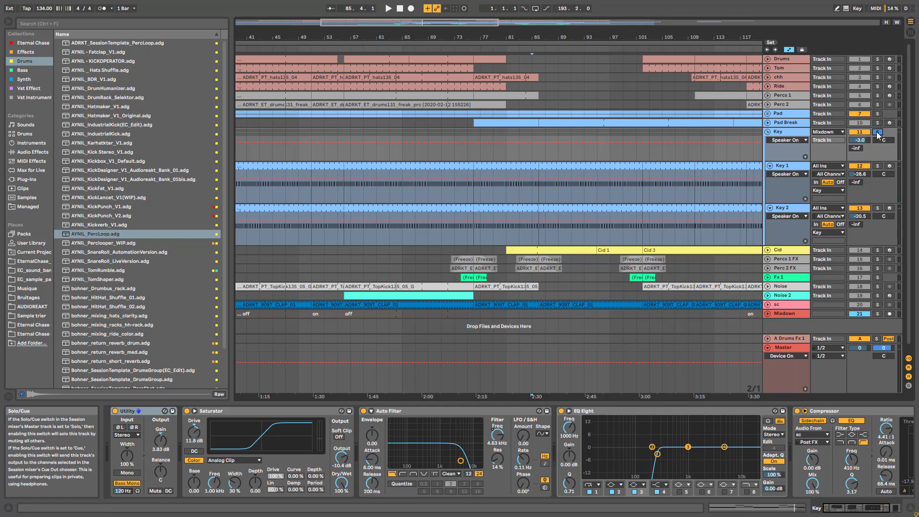
left_click(877, 133)
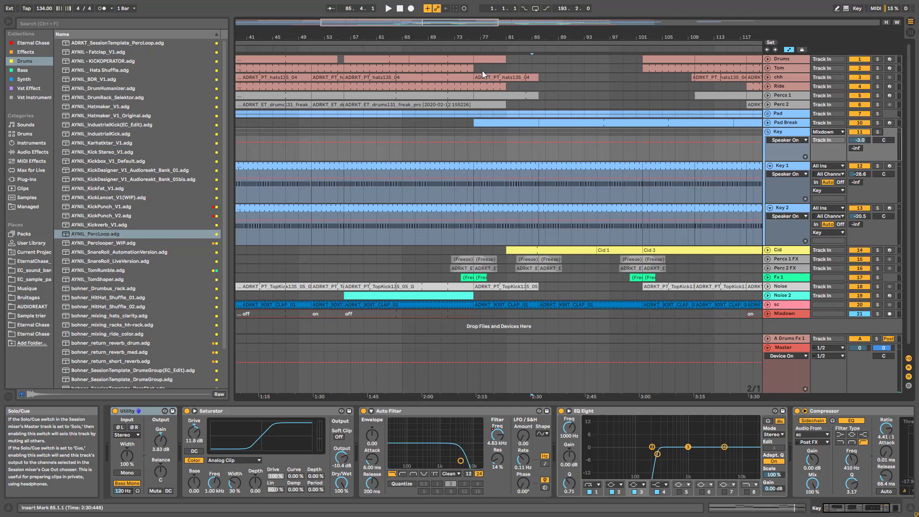
Play the arrangement from around bar 55, comparing the soloed Key group with the full mix.
left_click(387, 9)
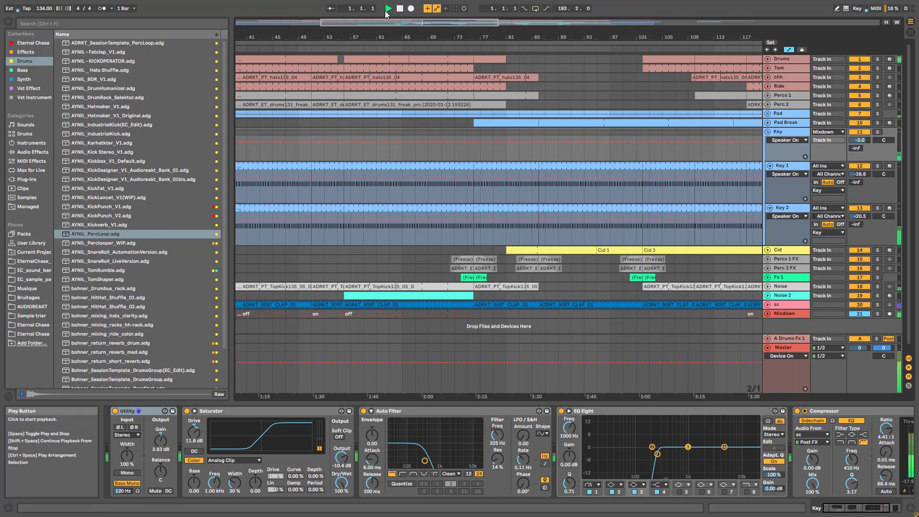
left_click(877, 132)
left_click(337, 191)
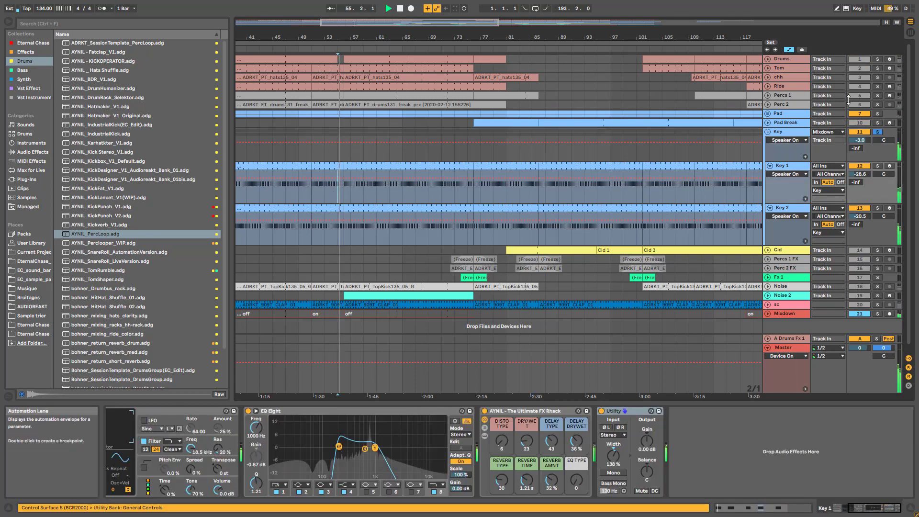
left_click(878, 132)
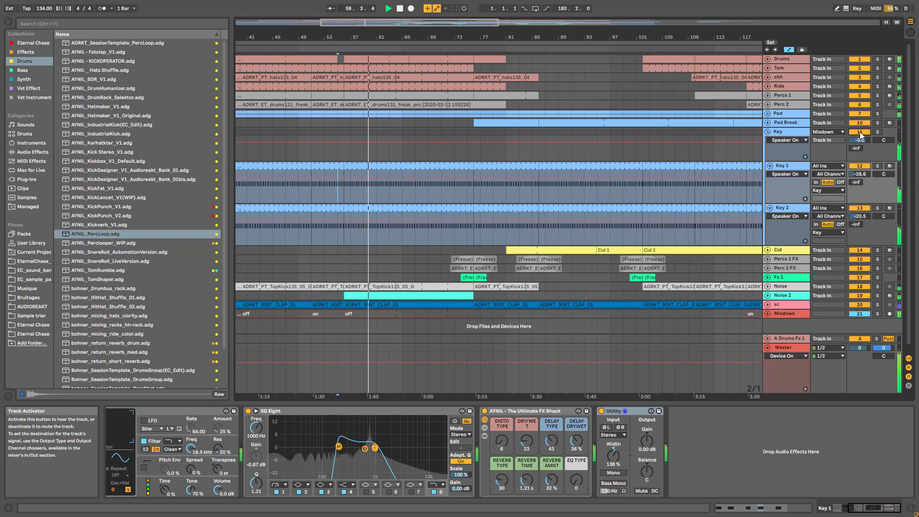
Examine the device chains of the Key group, Key 1 and Key 2, including the Operator instrument on both key tracks.
left_click(785, 134)
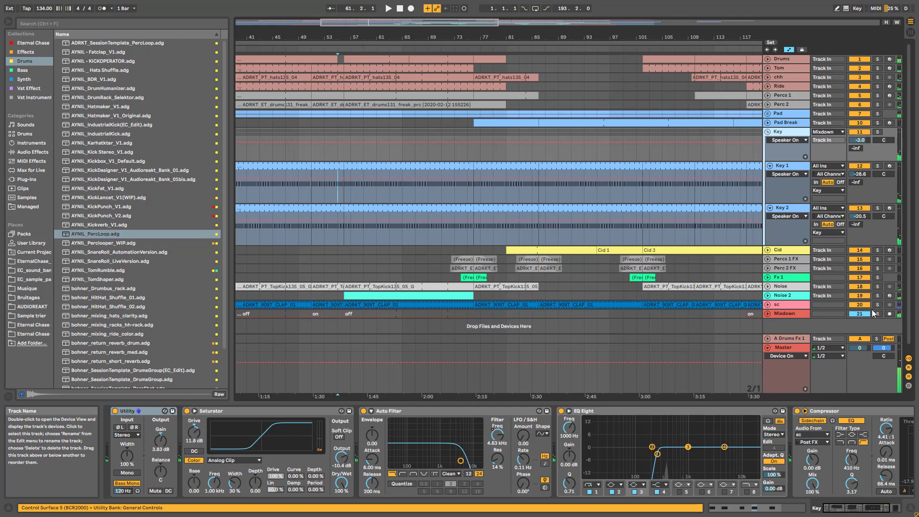
left_click(786, 168)
left_click_drag(430, 22, 398, 42)
left_click(778, 168)
left_click(788, 210)
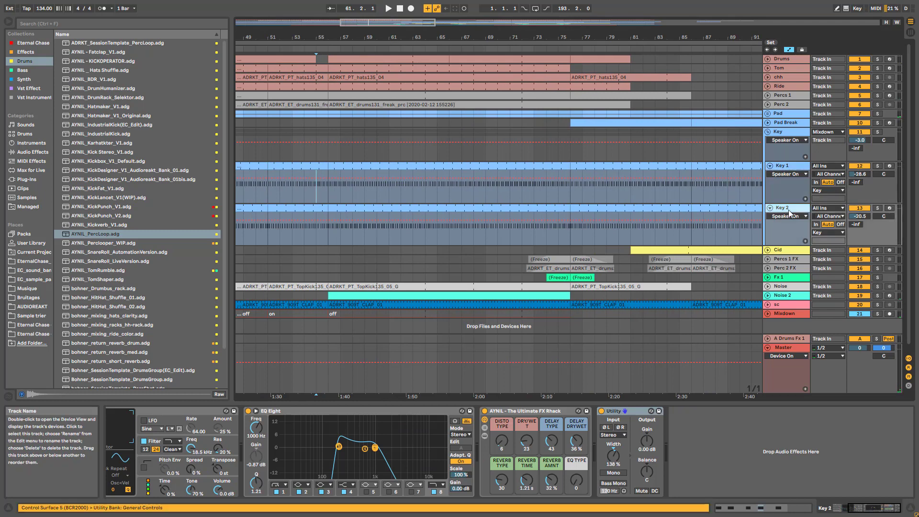
left_click(790, 166)
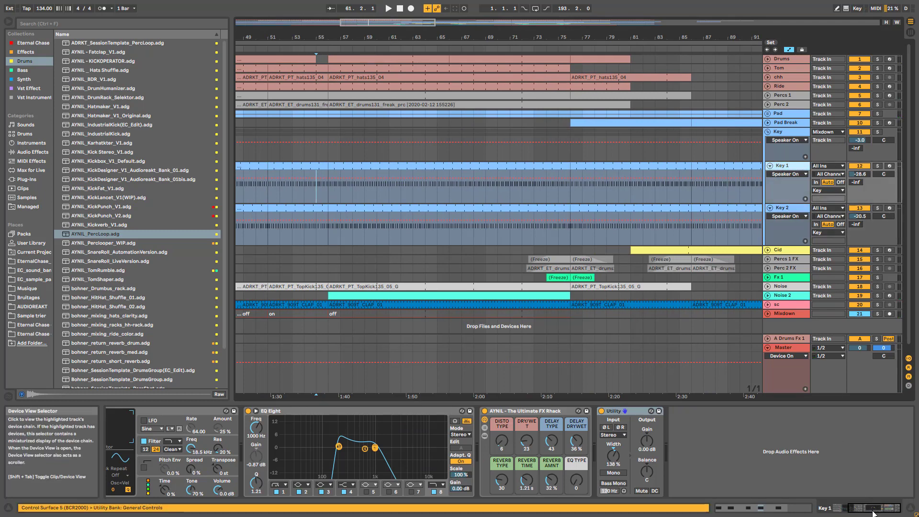
left_click(110, 493)
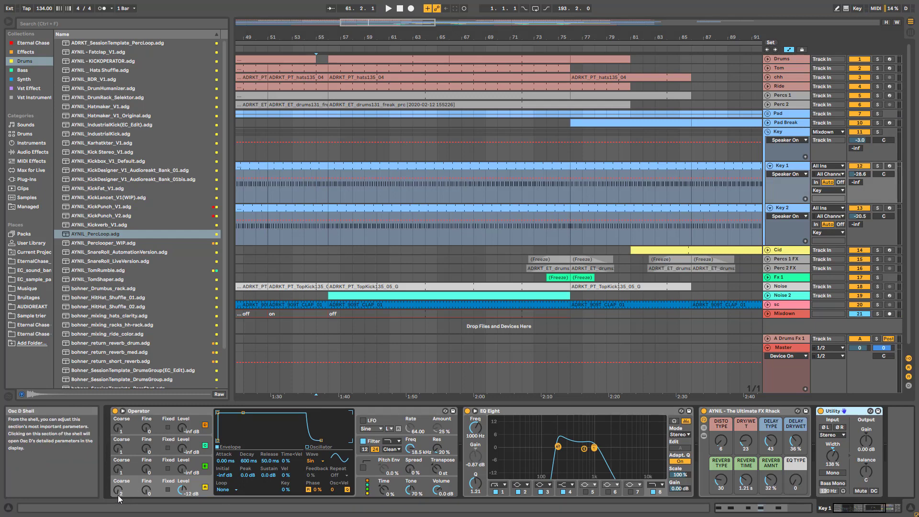
left_click(768, 218)
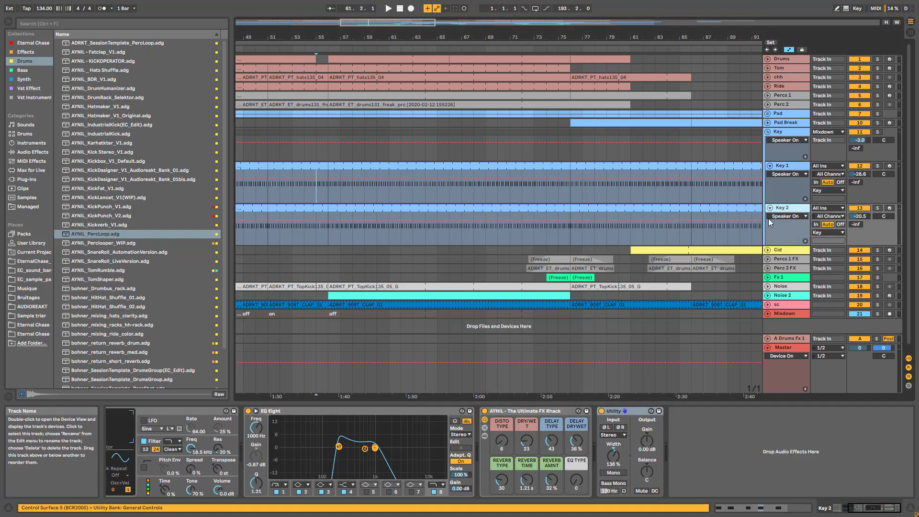
left_click_drag(864, 508, 809, 510)
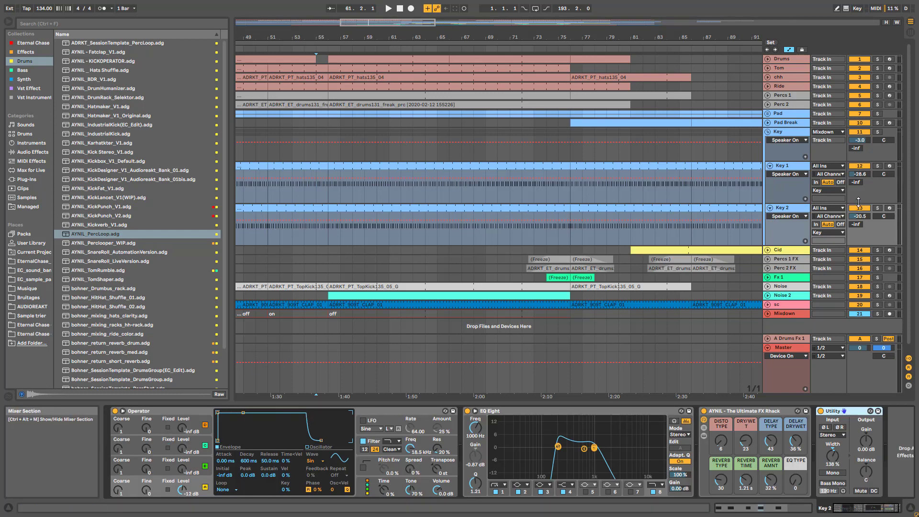
Compare the MIDI notes of the Key 2 and Key 1 clips starting at bar 56.
left_click(541, 211)
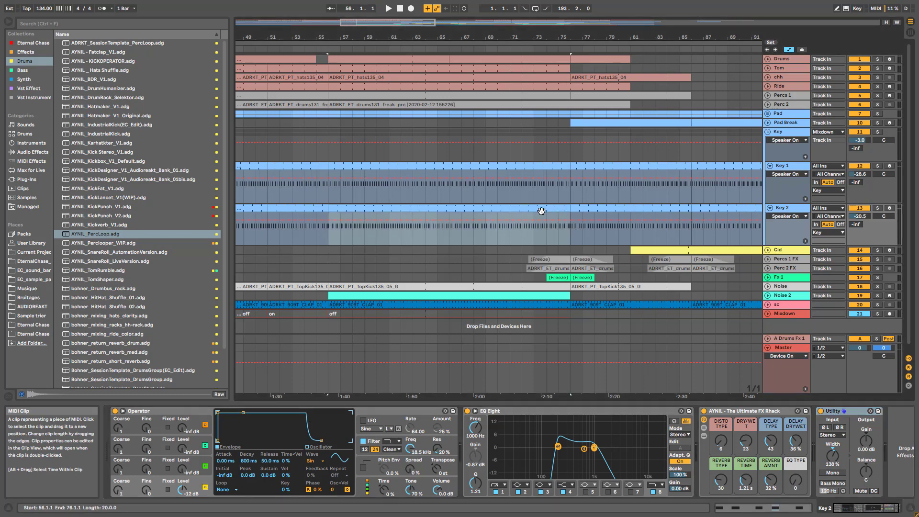
double_click(541, 211)
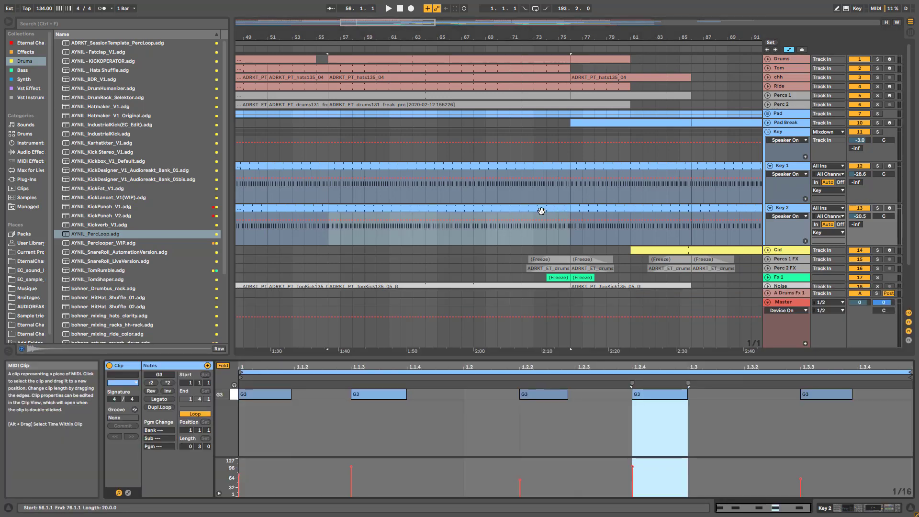
left_click(495, 163)
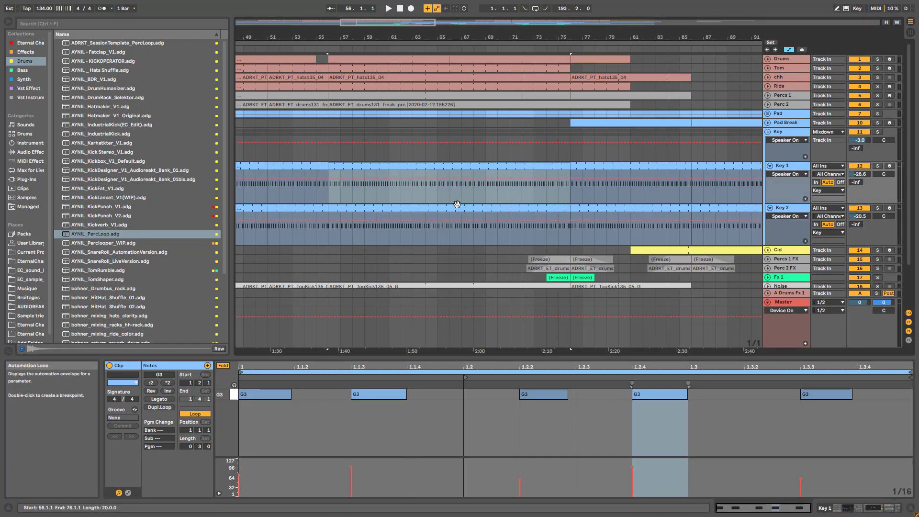
key("Down")
double_click(780, 212)
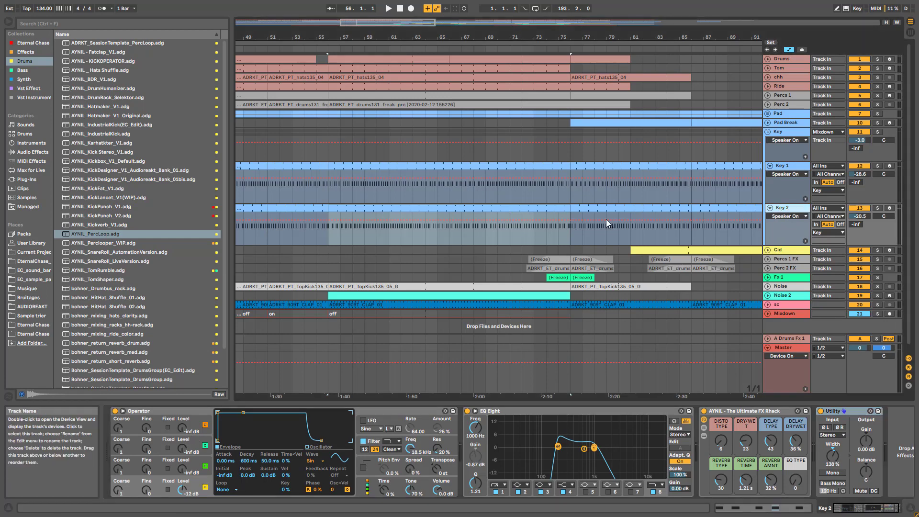
key("shift+Tab")
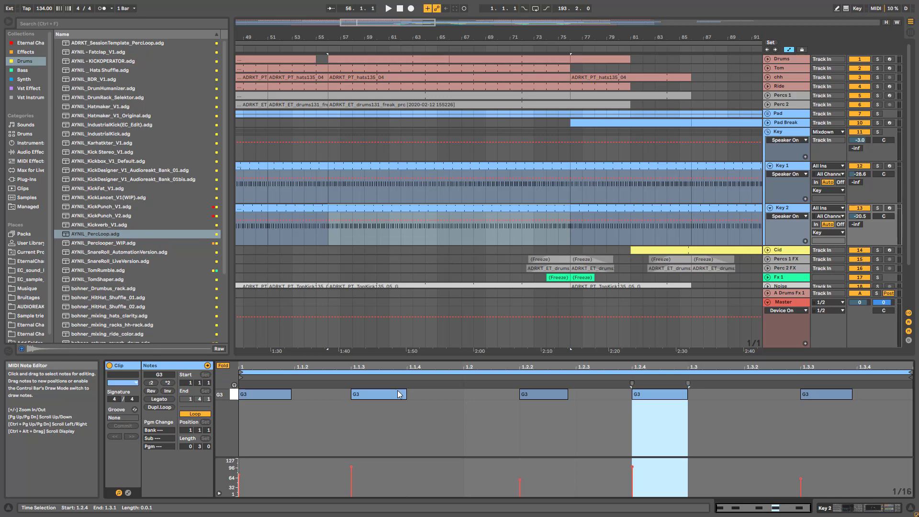
left_click(785, 167)
double_click(390, 166)
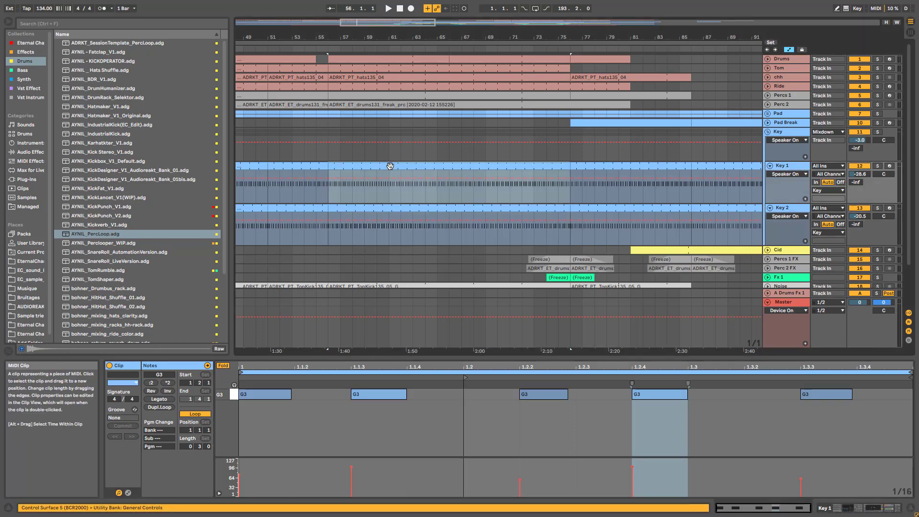
Show Key 1's device chain, solo Key 1 and play it from about bar 57, selecting its clip at bar 6.
double_click(785, 168)
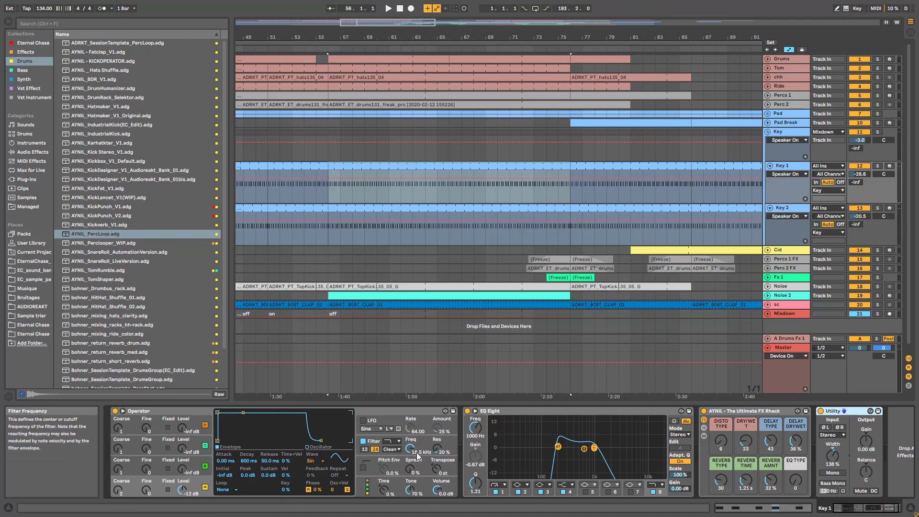
left_click(878, 166)
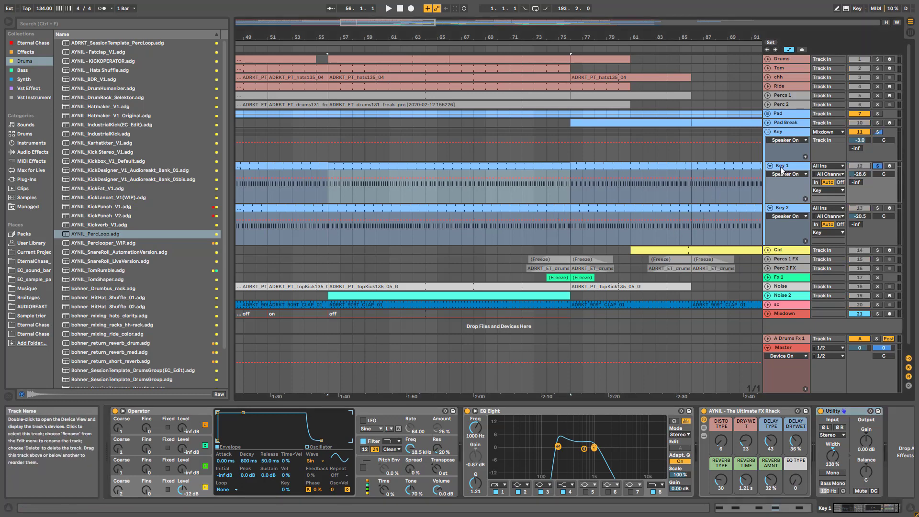
left_click(379, 193)
key("space")
left_click_drag(380, 22, 296, 21)
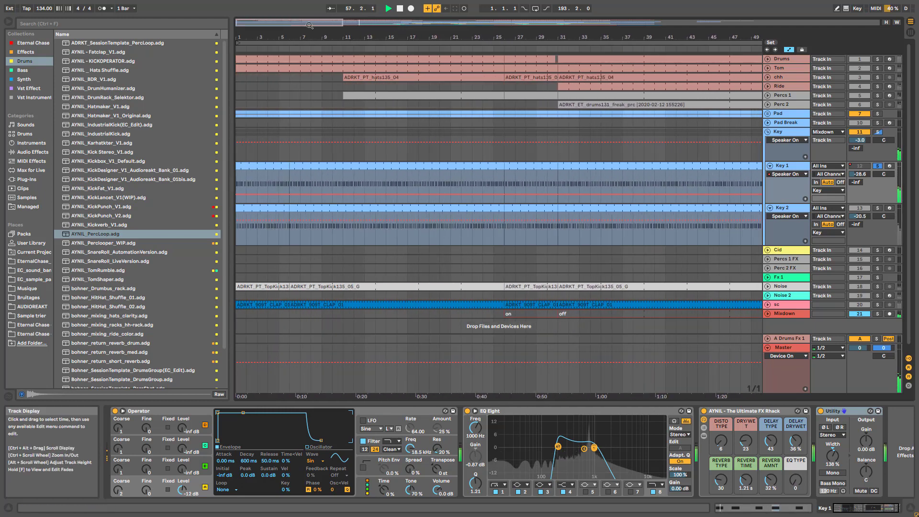
left_click(300, 170)
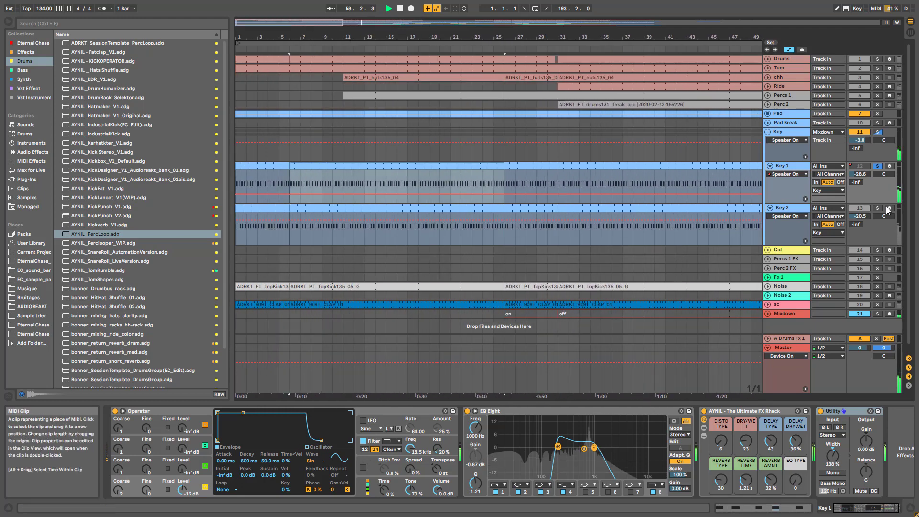
Solo Key 2 alone, show its clip at bar 6 up close, and play a short passage from there.
left_click(877, 207)
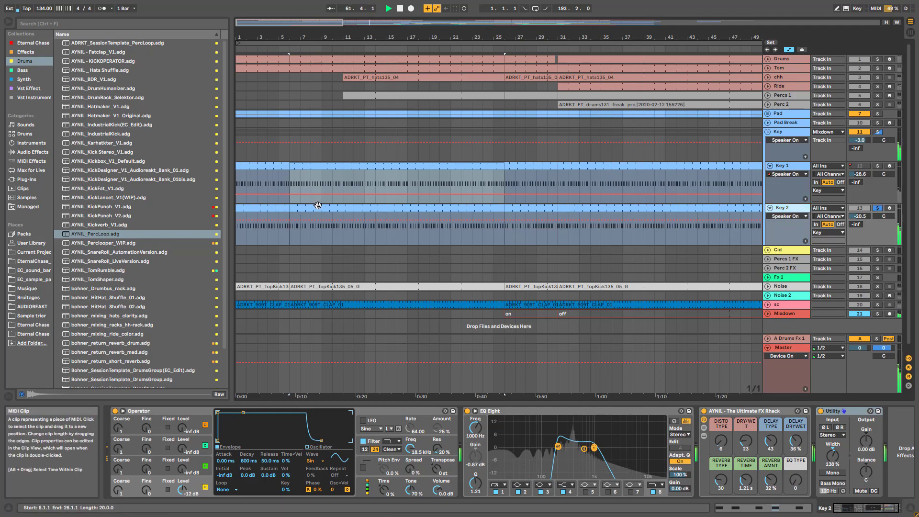
left_click(331, 214)
key("space")
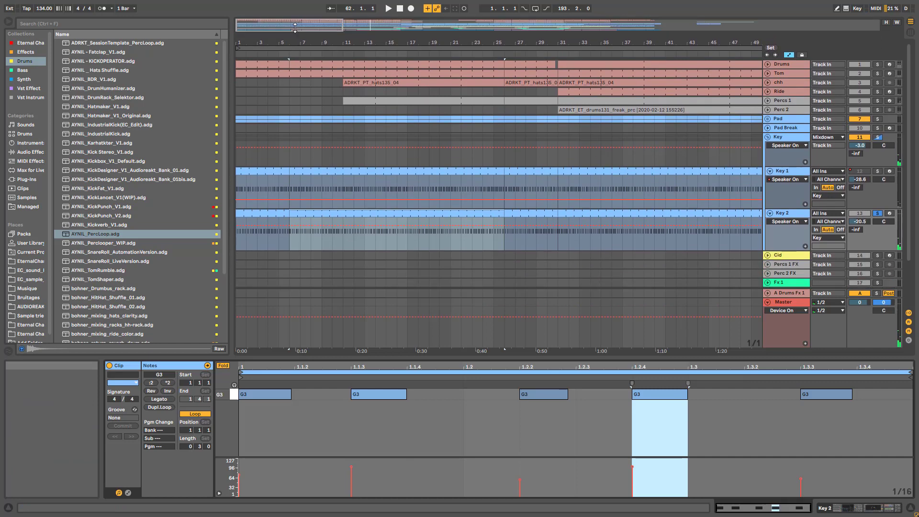
left_click_drag(303, 23, 252, 24)
key("space")
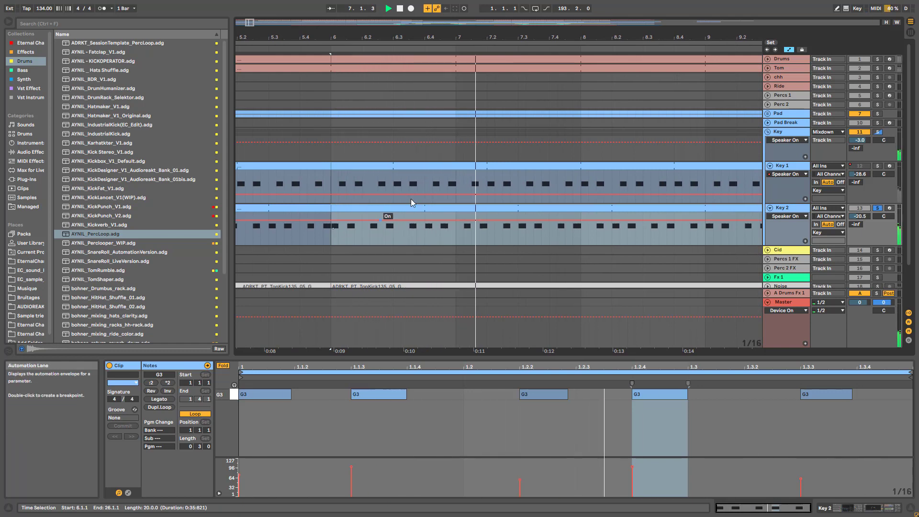
key("space")
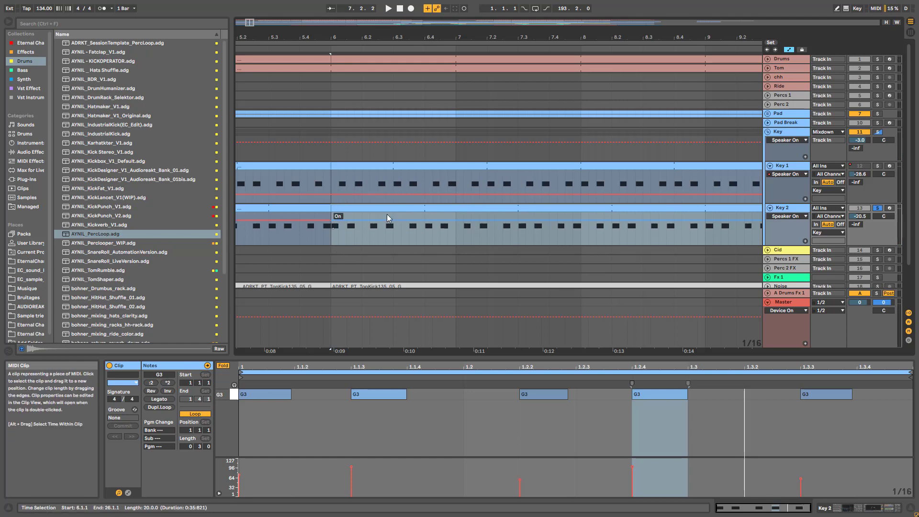
Try shifting the Key 2 clip at bar 6 one beat earlier to start at 5.4.1, and undo the move.
left_click_drag(415, 208, 382, 212)
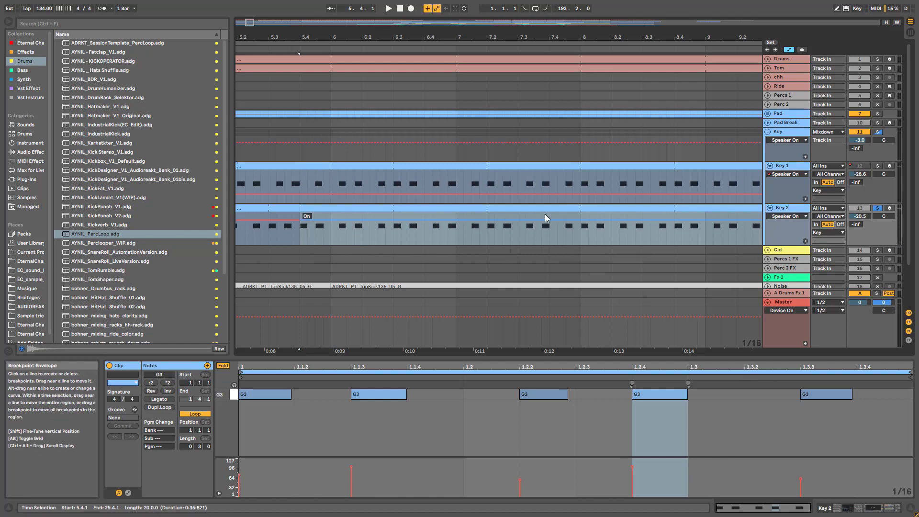
key("ctrl+z")
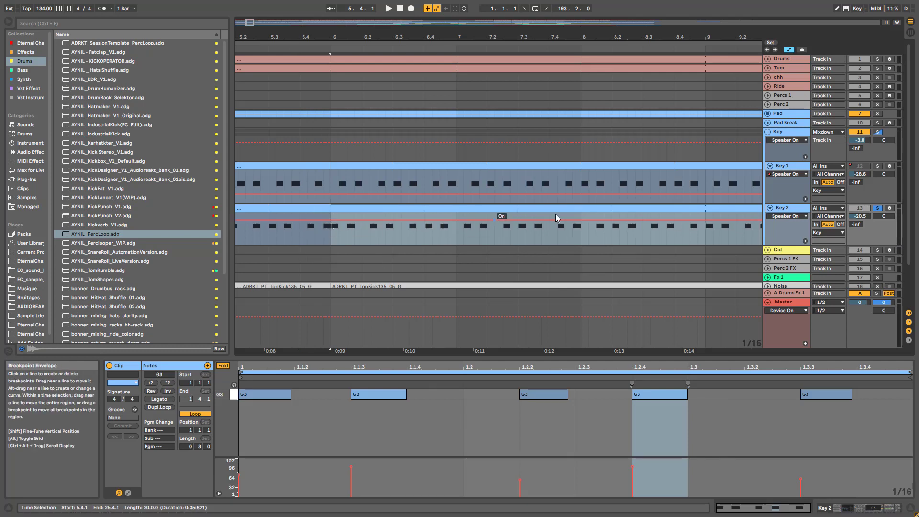
Play Key 1 and Key 2 soloed together from bar 6, and again from around bar 61.
key("space")
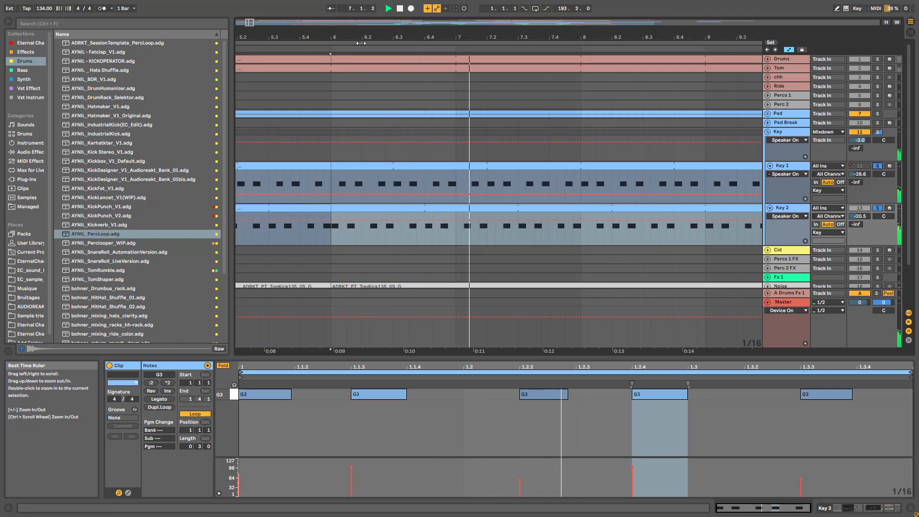
left_click_drag(251, 22, 306, 1)
key("space")
left_click(361, 182)
key("space")
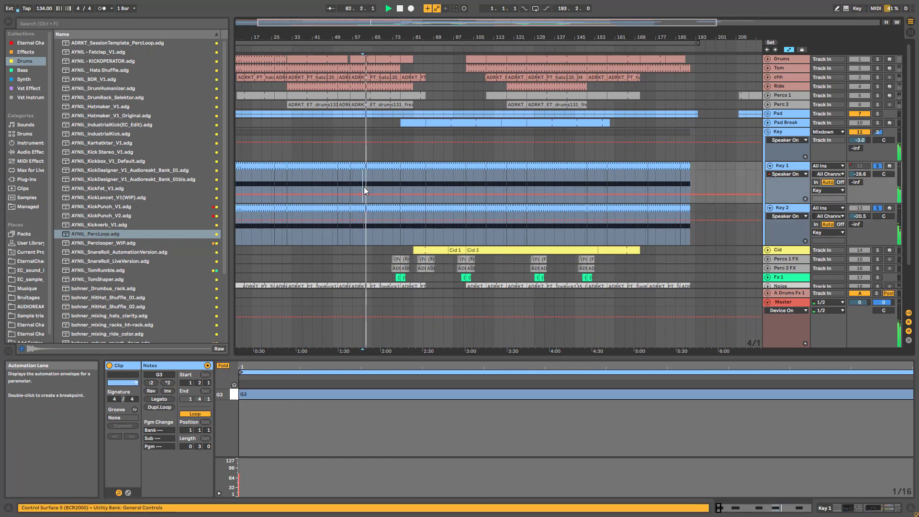
Select the Key 1 clip at bar 56, show the track's device chain, and play both soloed key tracks from there.
left_click(381, 167)
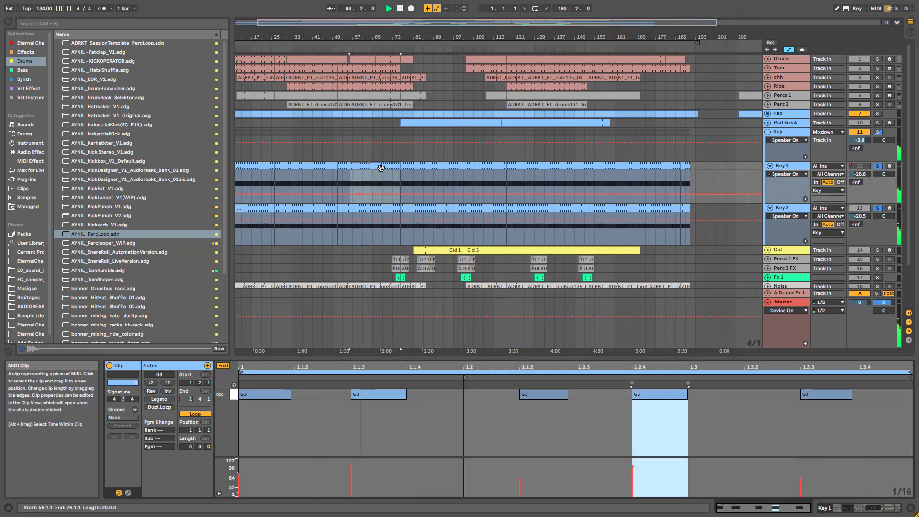
left_click(793, 168)
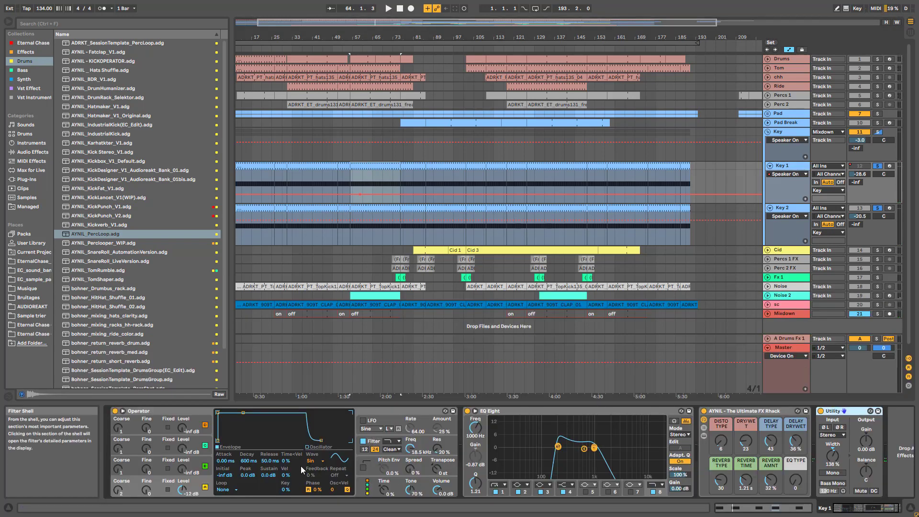
key("space")
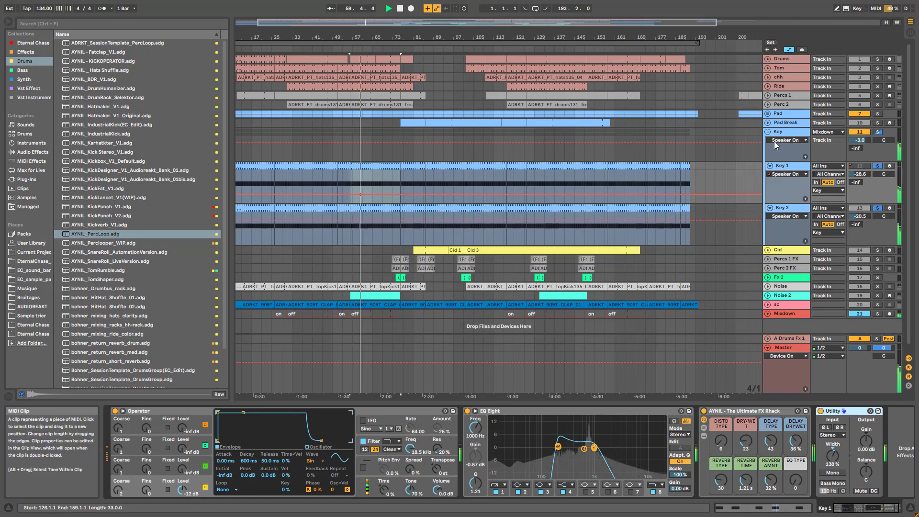
Compare the Key 2 and Key 1 clips' notes around bar 62 during playback, and fold the Key group.
left_click_drag(355, 22, 366, 113)
double_click(403, 211)
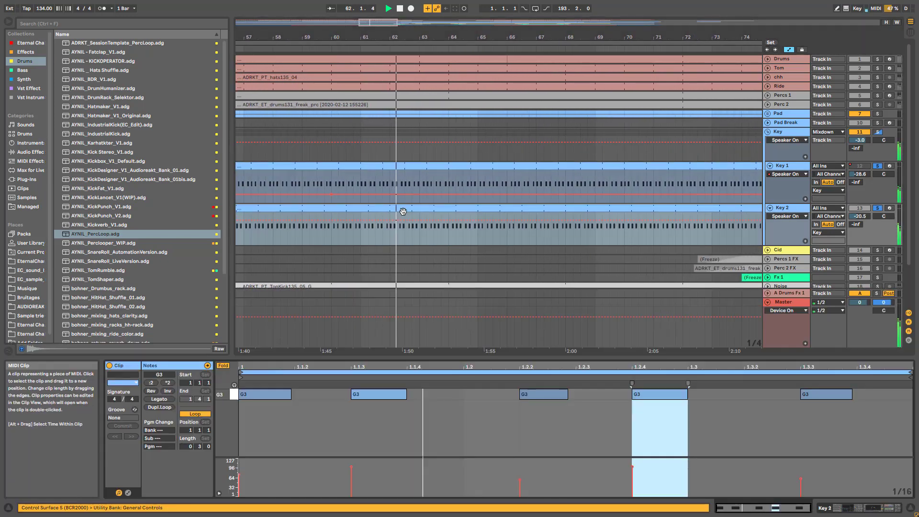
left_click(565, 165)
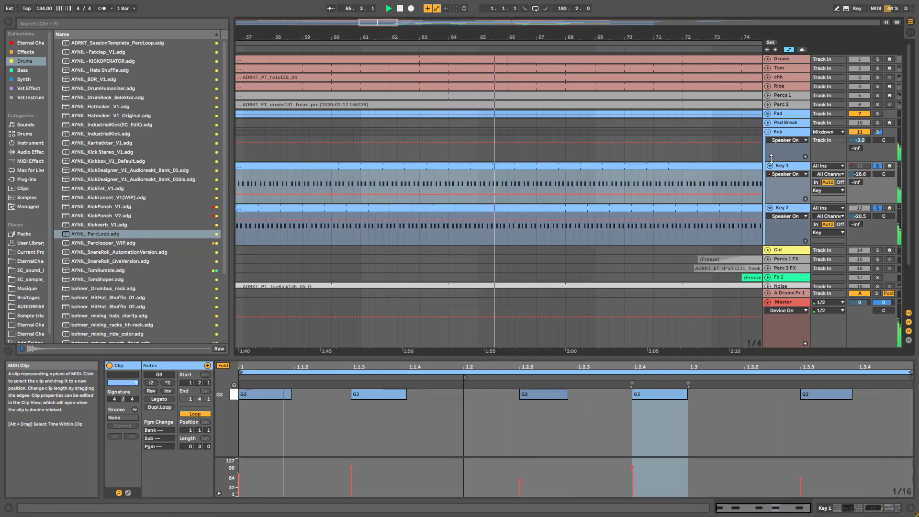
key("space")
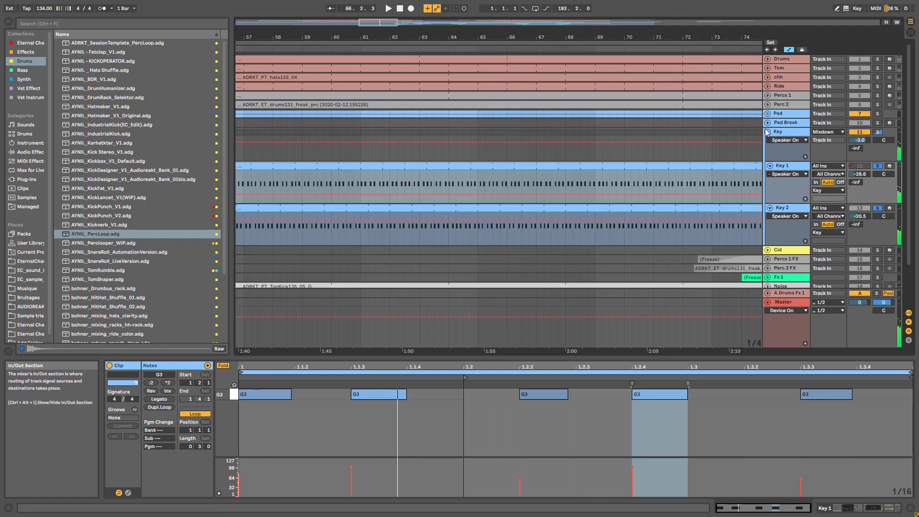
left_click(767, 132)
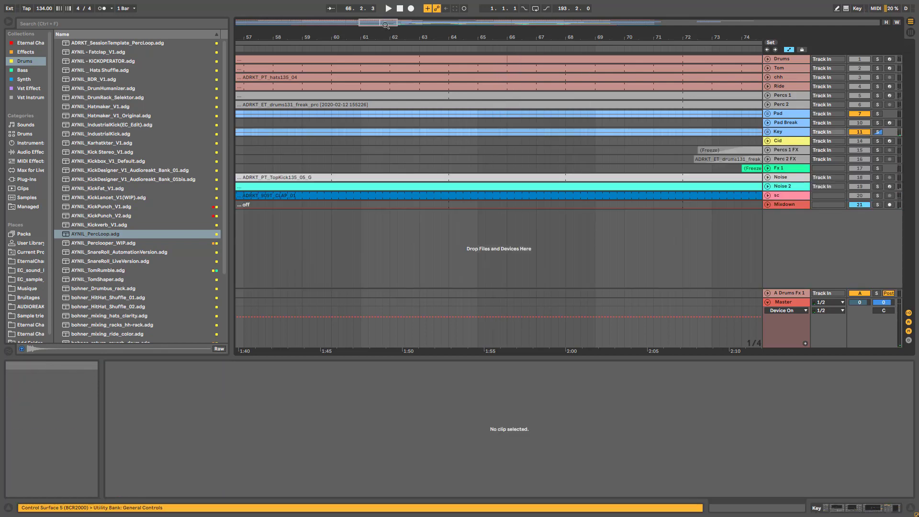
Solo the Cid track alone, open its clip at bar 81, and play it from there.
left_click_drag(387, 23, 469, 5)
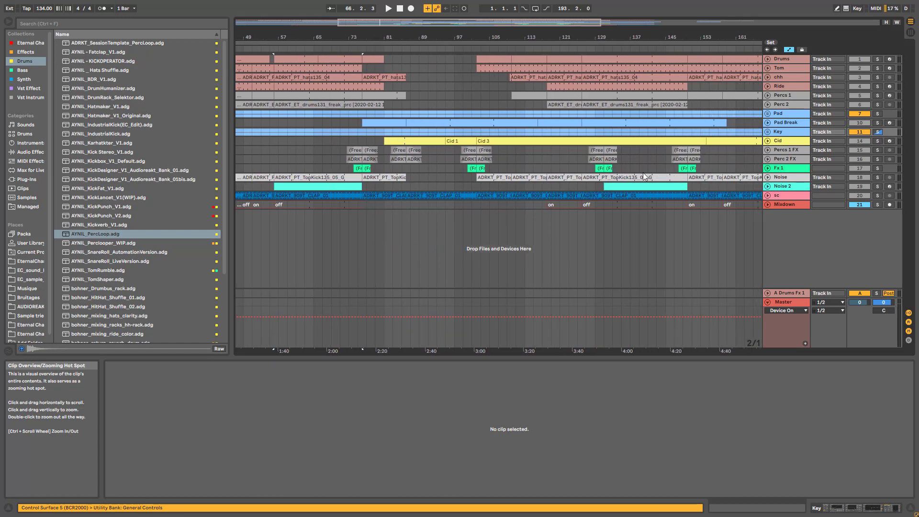
left_click(792, 141)
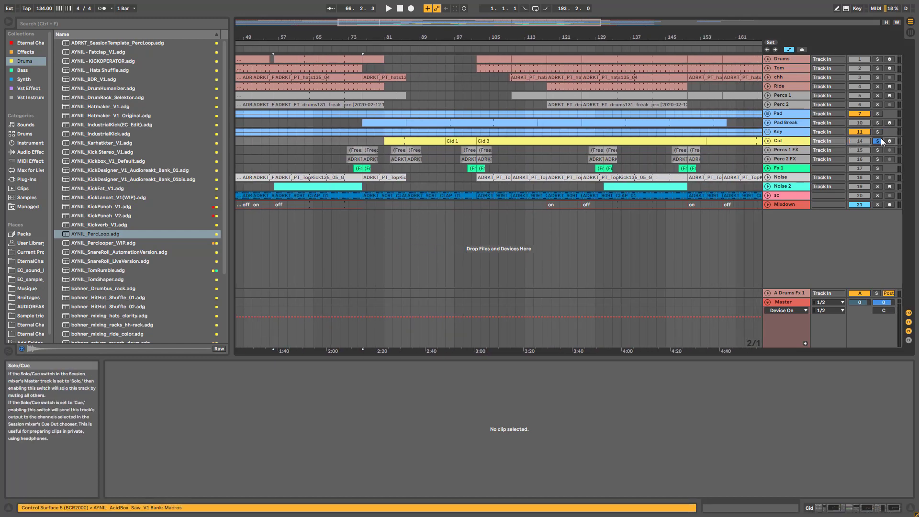
left_click(412, 141)
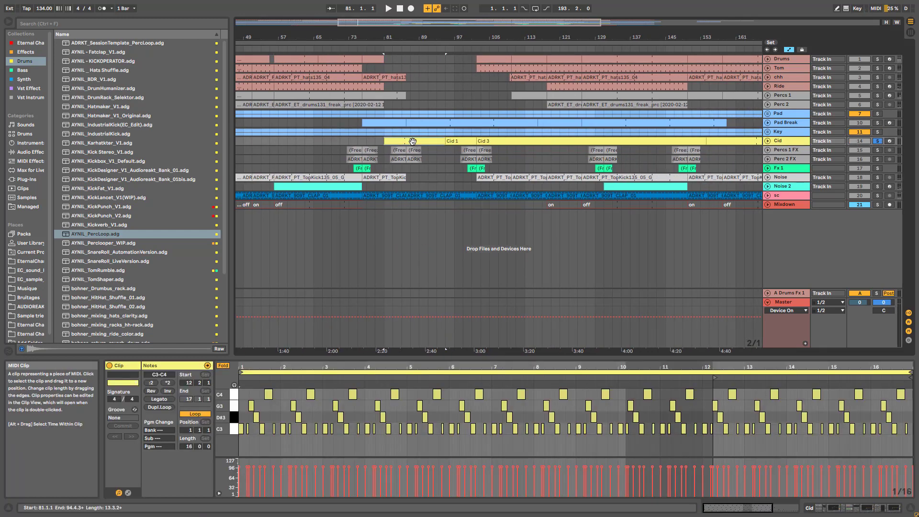
left_click_drag(428, 25, 421, 41)
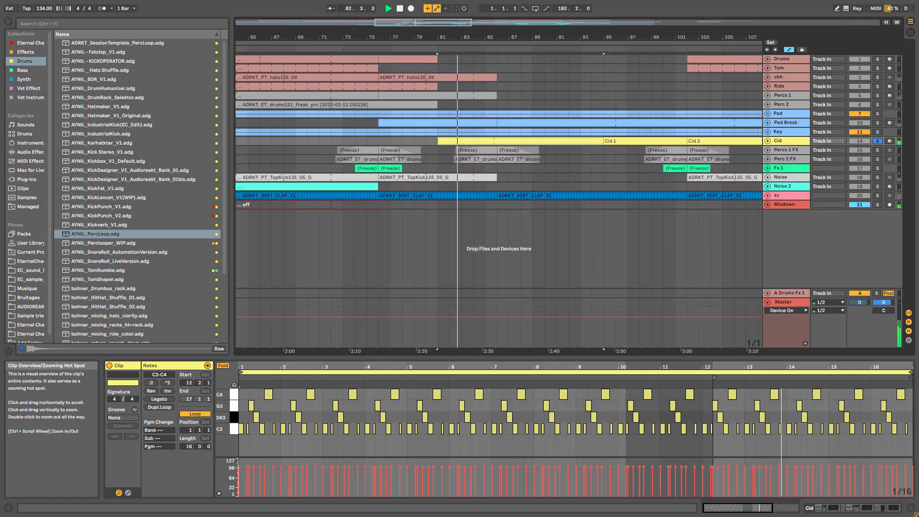
Unfold the Cid track's automation lanes and examine the bar 81 clip's first notes up close while replaying it.
left_click(767, 141)
scroll(491, 141, "down", 3)
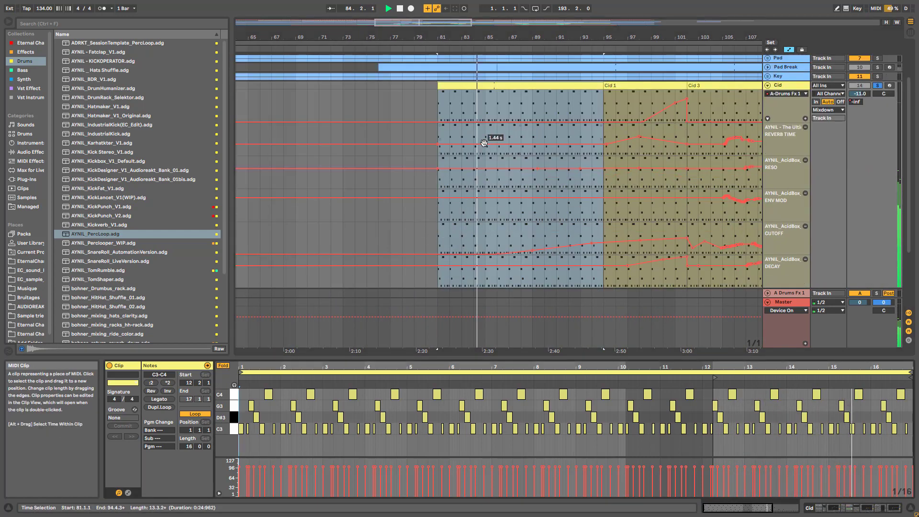
left_click_drag(256, 364, 256, 382)
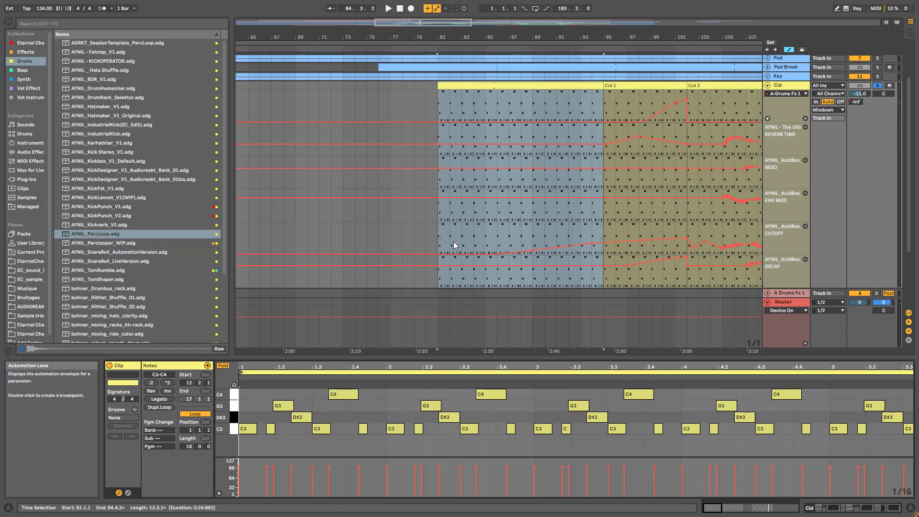
key("space")
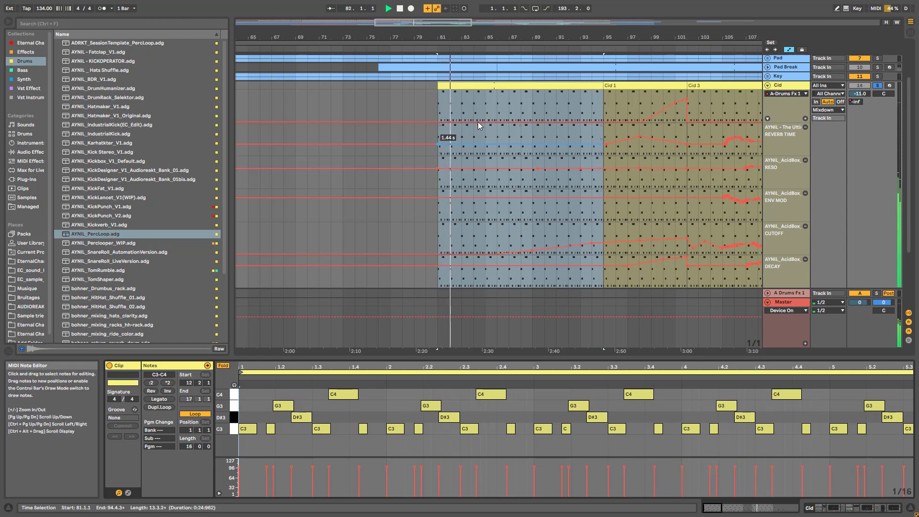
key("space")
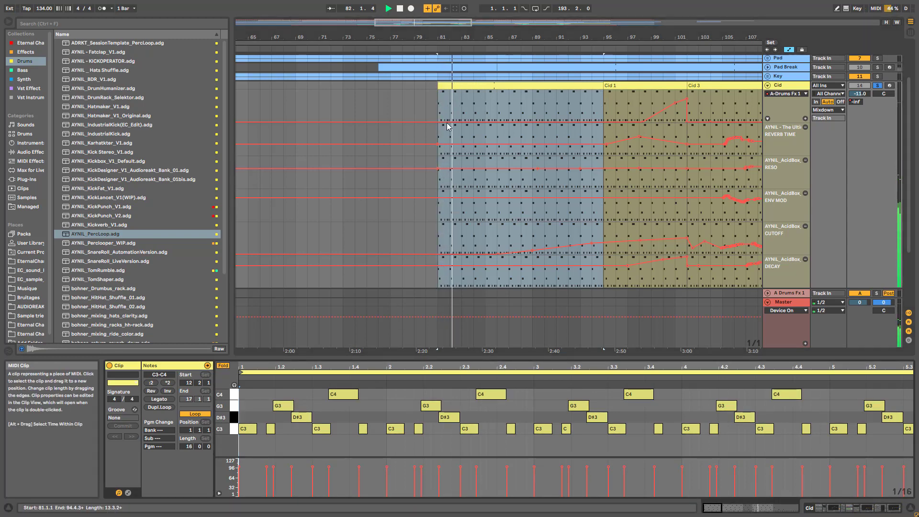
left_click_drag(334, 367, 416, 384)
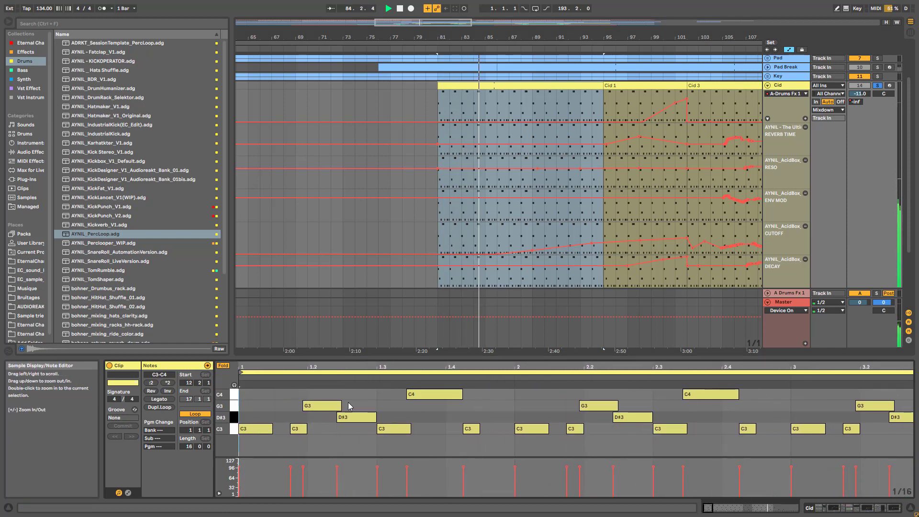
left_click(527, 85)
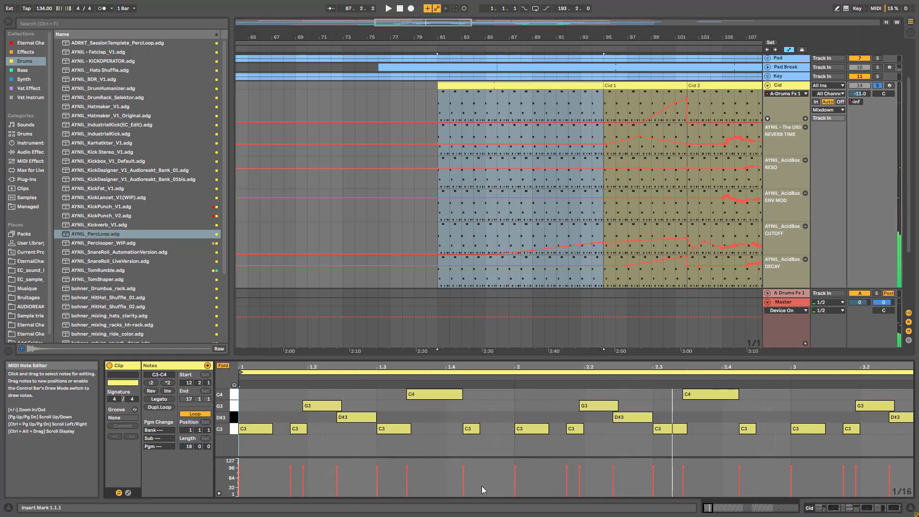
Show the Cid device chain, audition AYNIL_AcidBox_Saw_V1 with Glide at 0.10 ms from bars 81 and 97, and restore Glide to 43.6 ms.
left_click(781, 88)
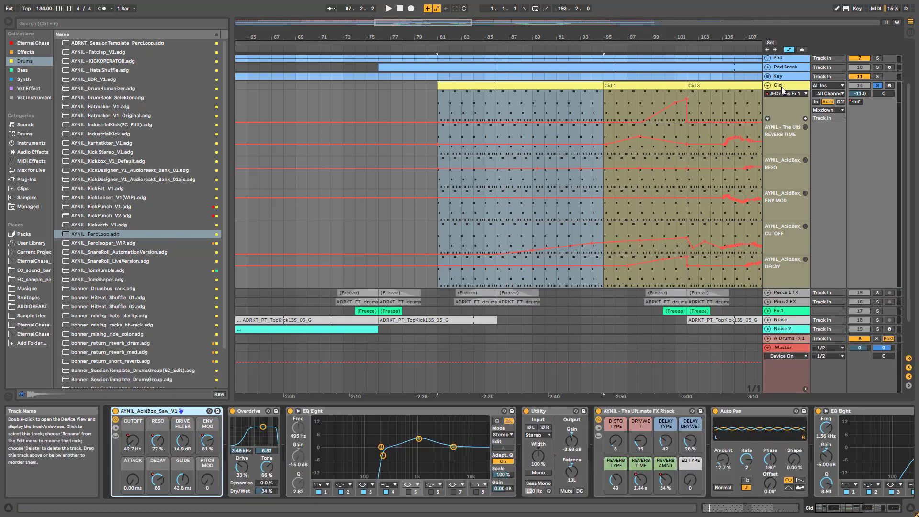
key("space")
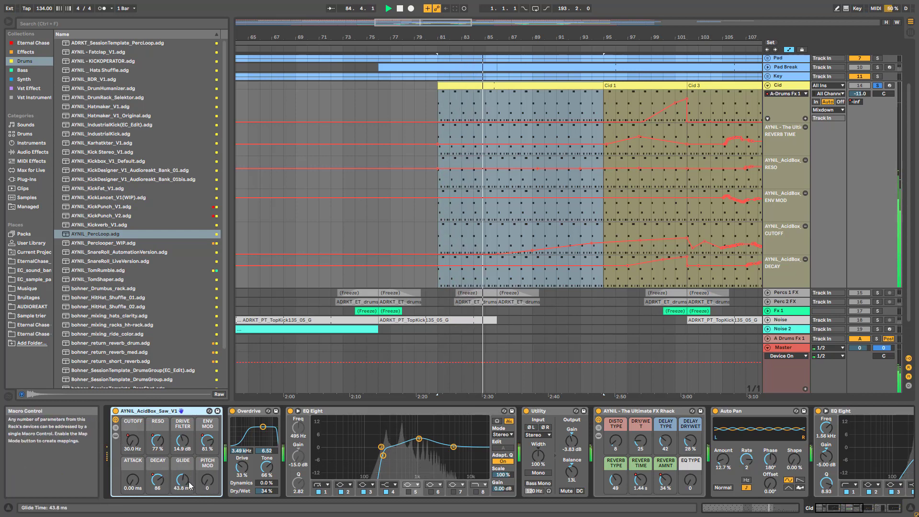
left_click_drag(186, 482, 186, 513)
left_click(475, 121)
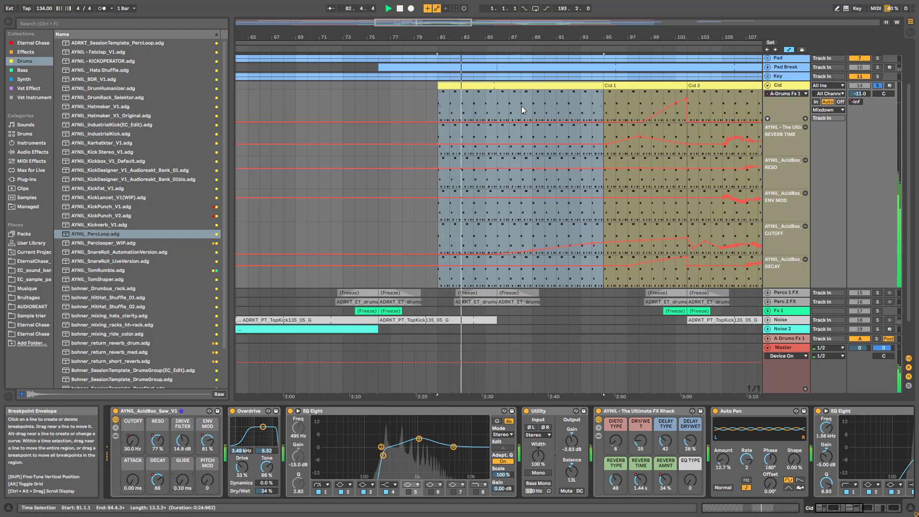
left_click(630, 113)
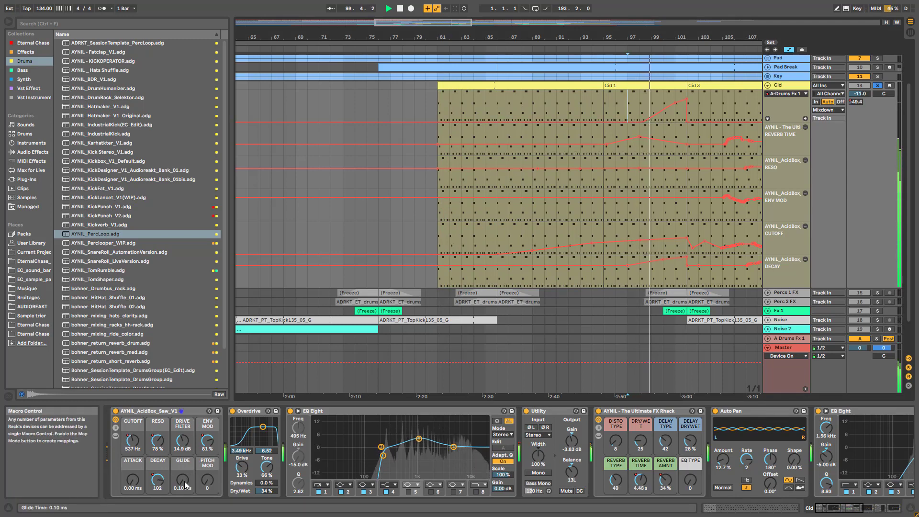
left_click_drag(185, 481, 214, 470)
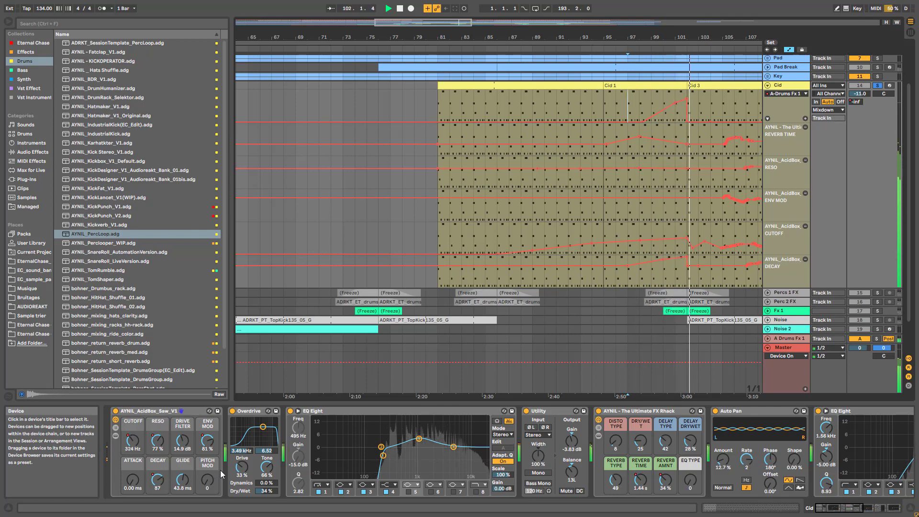
key("space")
Reveal the devices inside AYNIL_AcidBox_Saw_V1, examine Operator's oscillator B and filter settings, play briefly, and hide them again.
left_click(116, 436)
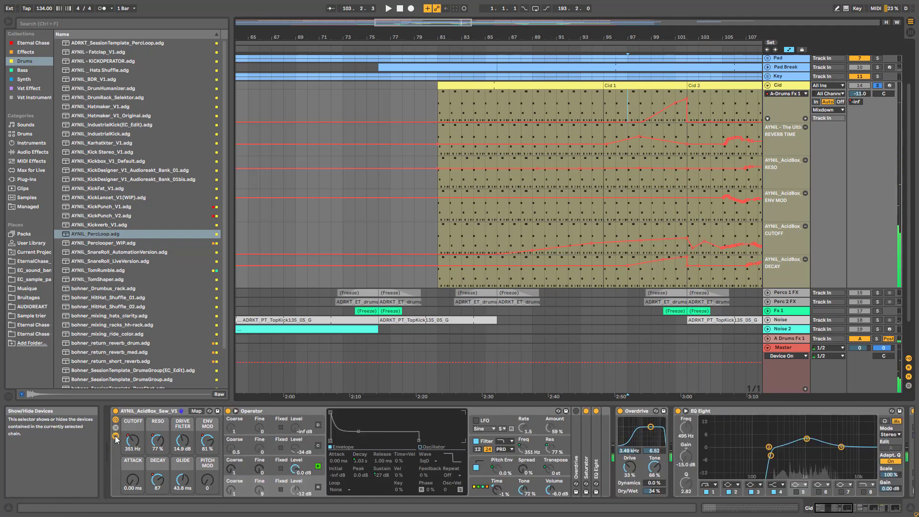
left_click(257, 413)
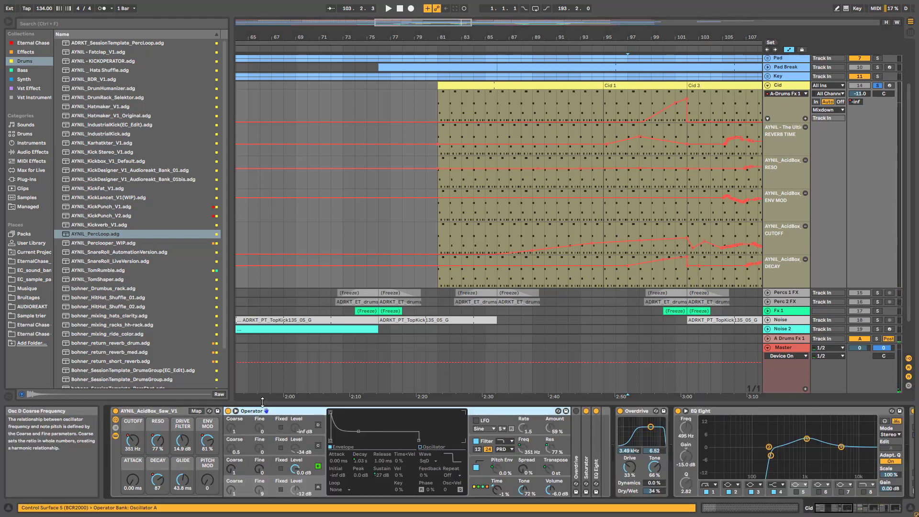
left_click(270, 468)
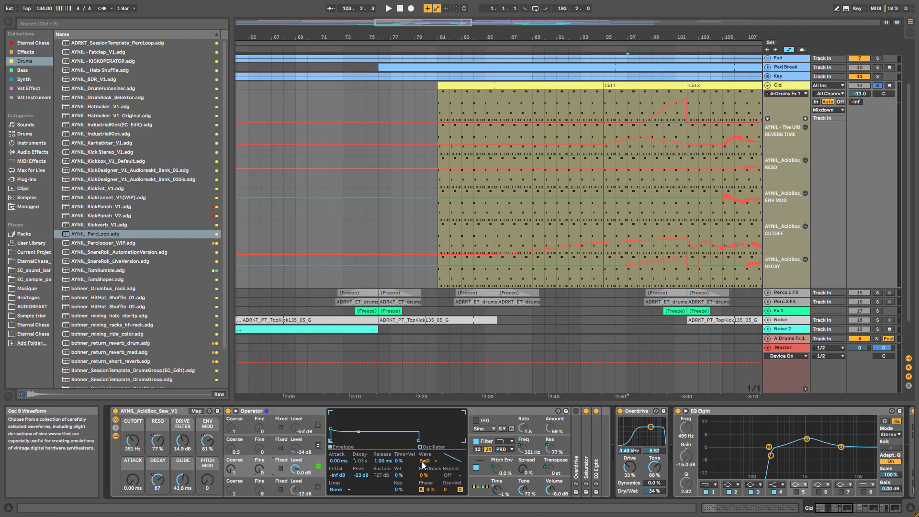
left_click(488, 442)
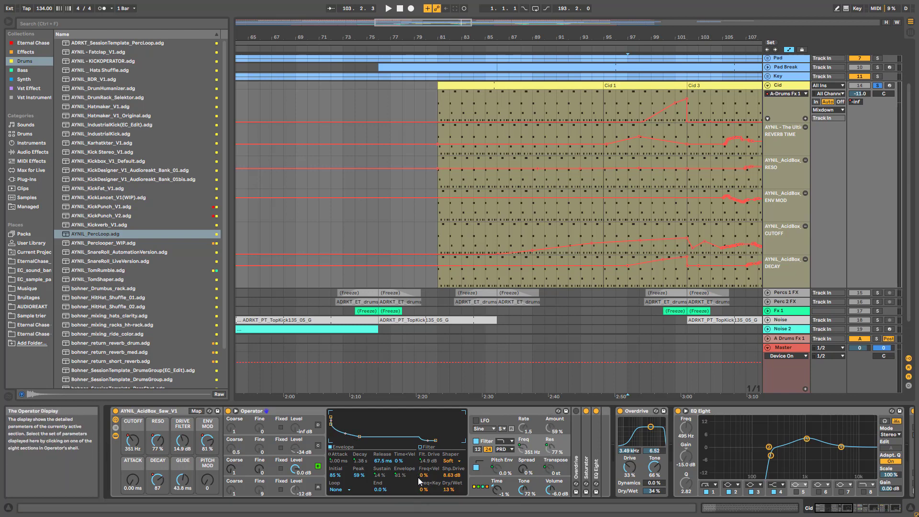
key("space")
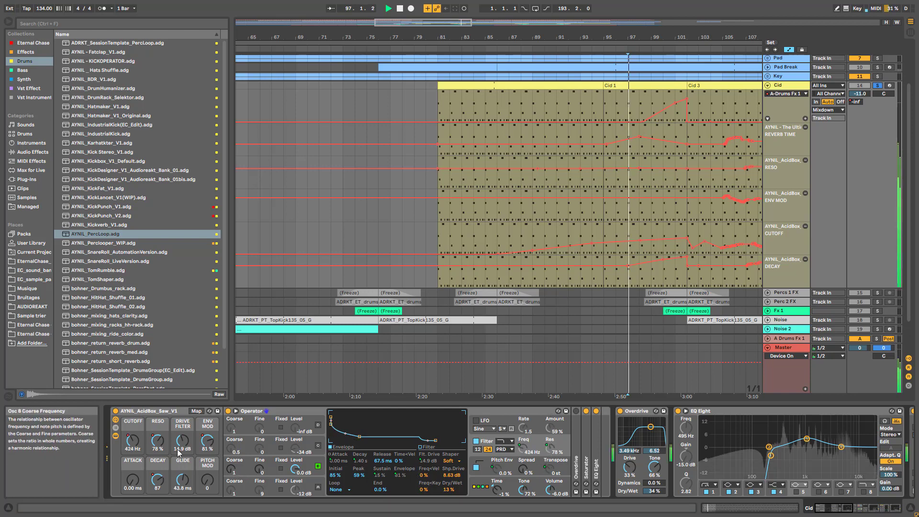
left_click(116, 436)
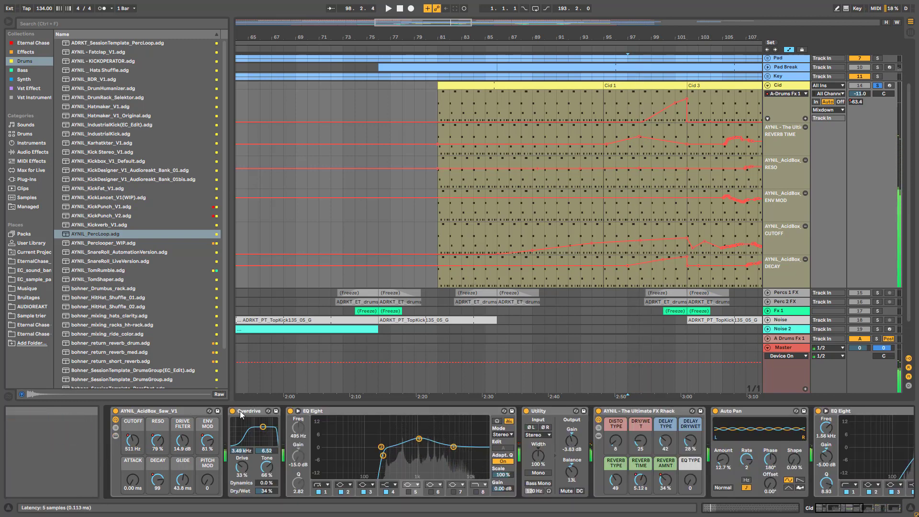
Bypass the Cid track's effects, including Overdrive, the Ultimate FX rack, Auto Pan, EQ Eight and Compressor, and play it from bar 97.
left_click(605, 412)
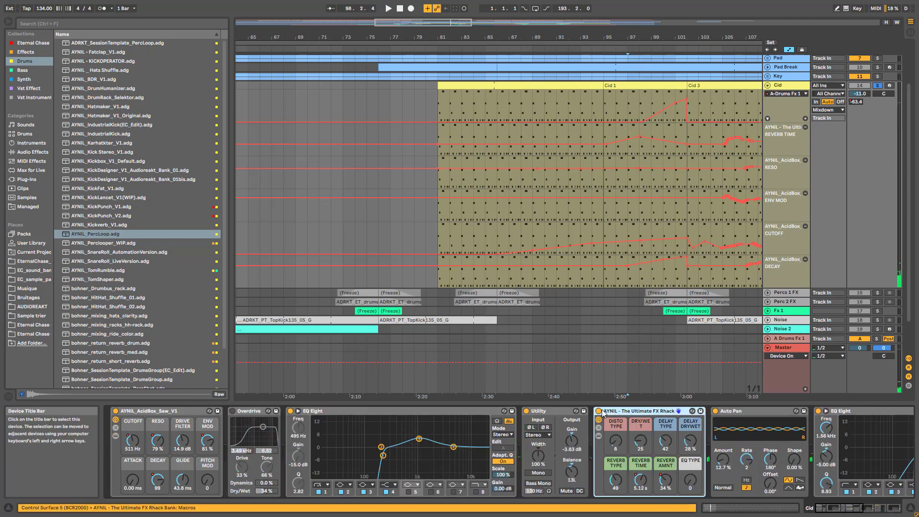
left_click(719, 414)
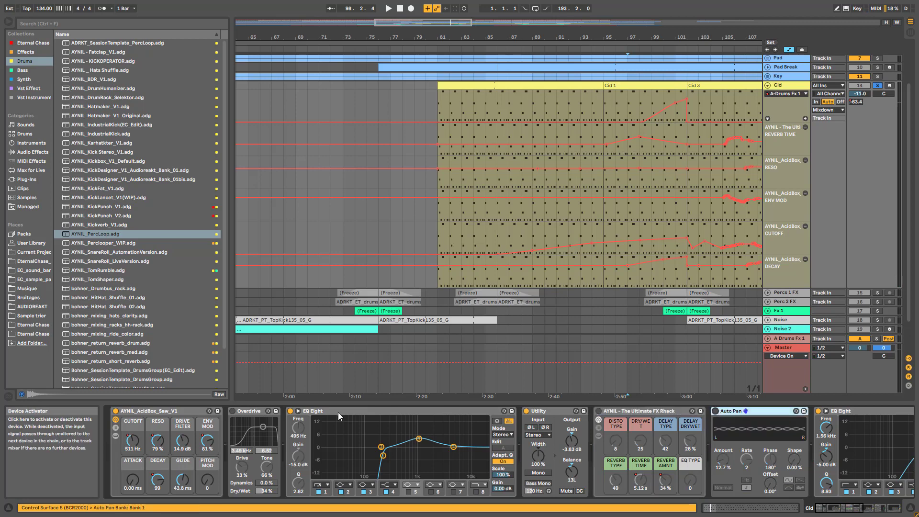
key("space")
left_click(884, 507)
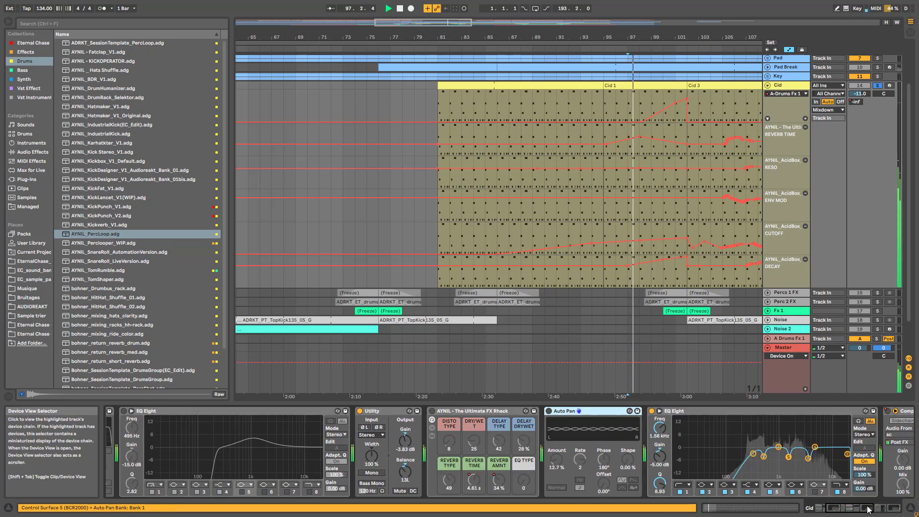
left_click(884, 508)
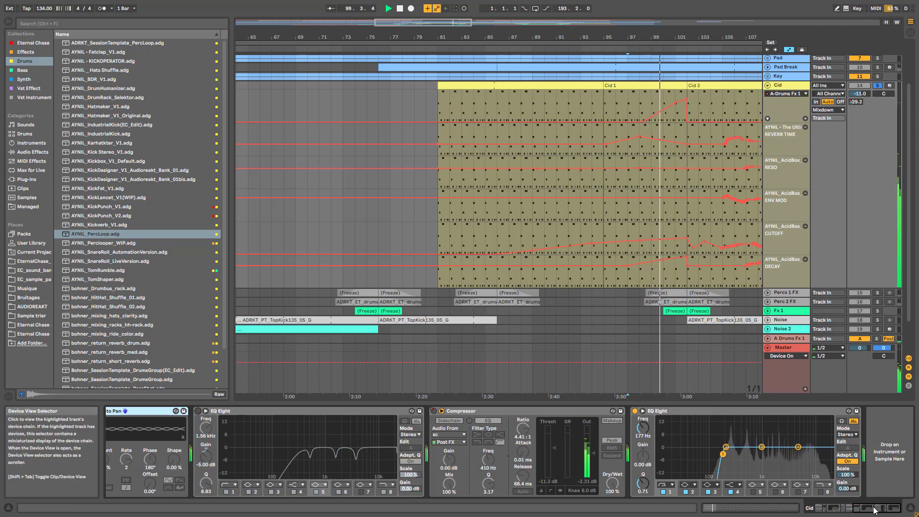
left_click(719, 508)
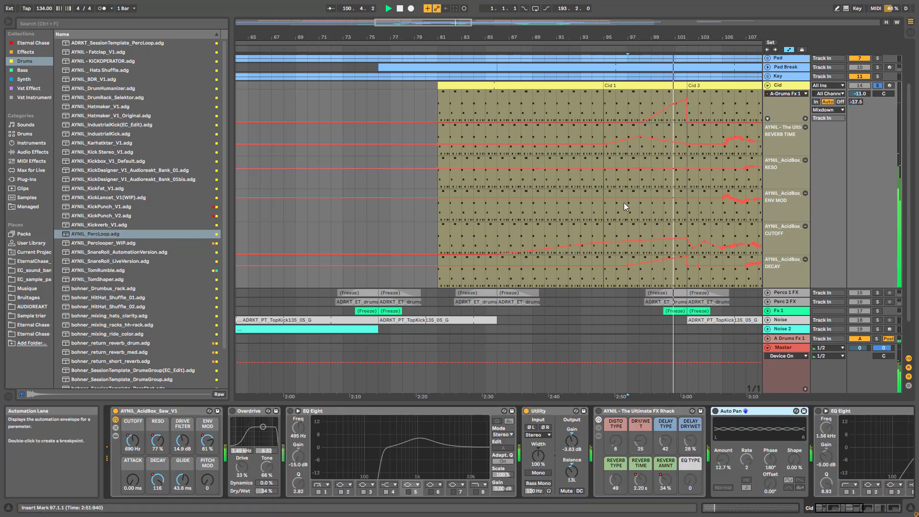
Review the notes of the Cid clip at bar 81 and the track's automation curves, and play from the Cid 1 clip at bar 95.
double_click(519, 90)
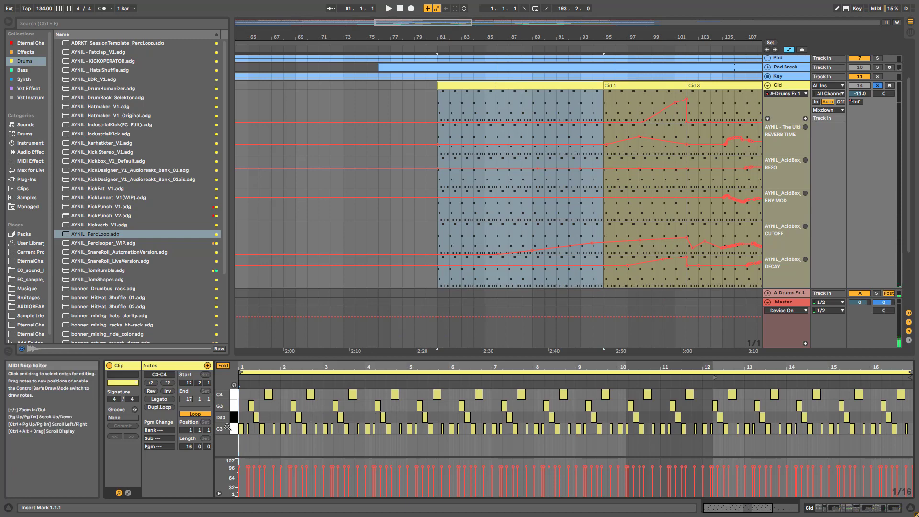
left_click_drag(254, 369, 253, 366)
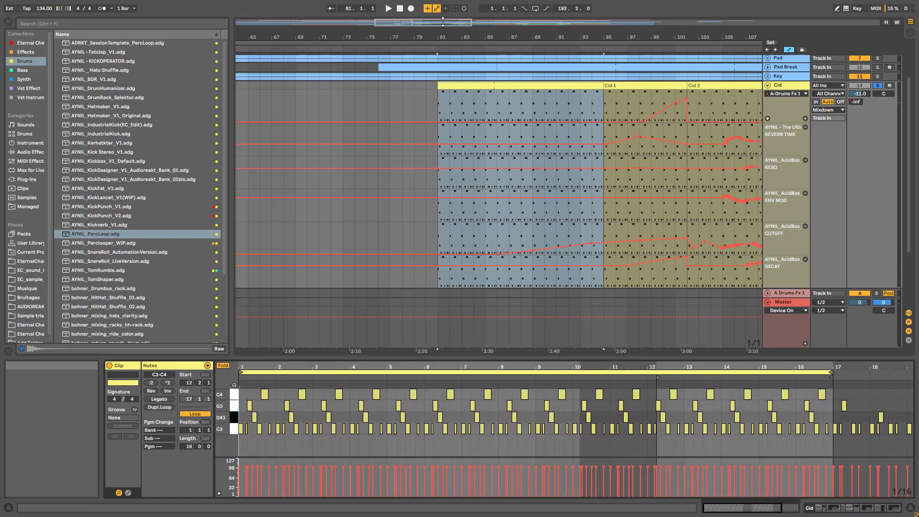
left_click_drag(442, 24, 538, 16)
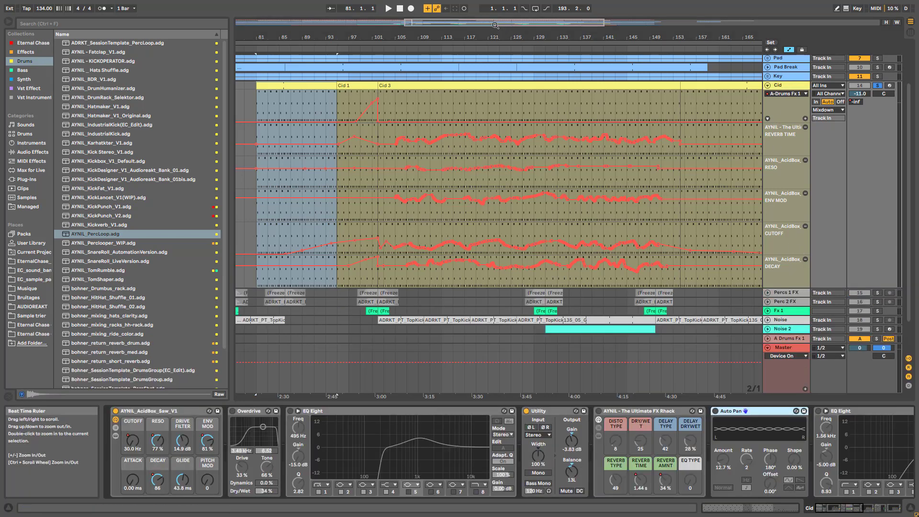
left_click_drag(469, 37, 630, 48)
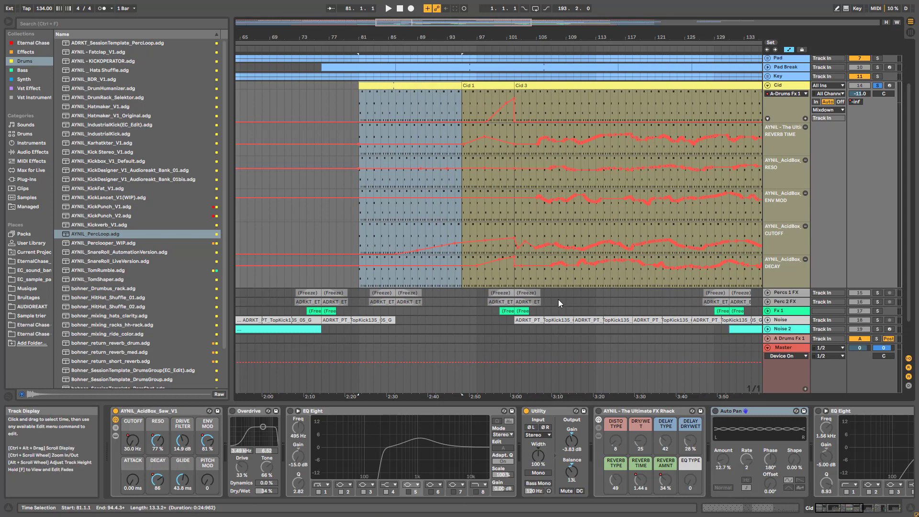
left_click(464, 279)
key("space")
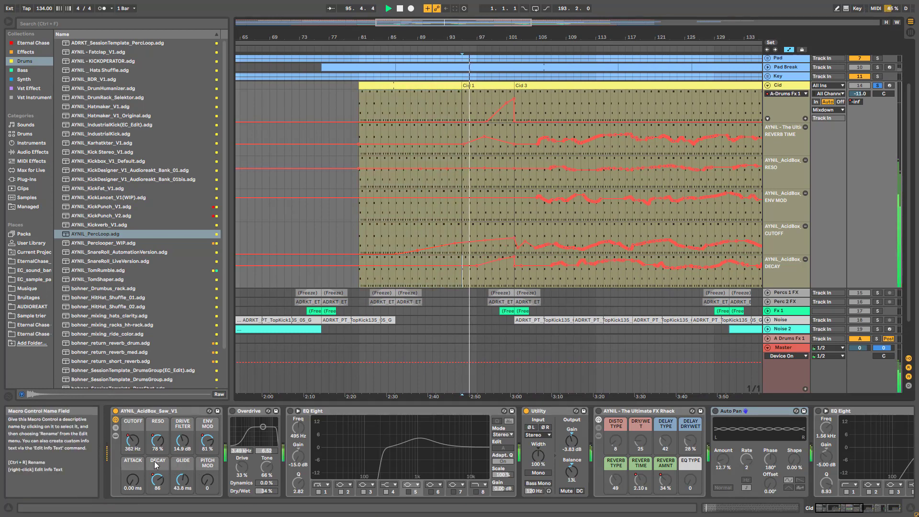
Display the CUTOFF automation of AYNIL_AcidBox_Saw_V1 on the Cid track and play it from bar 95.
key("space")
left_click_drag(132, 440, 132, 448)
key("space")
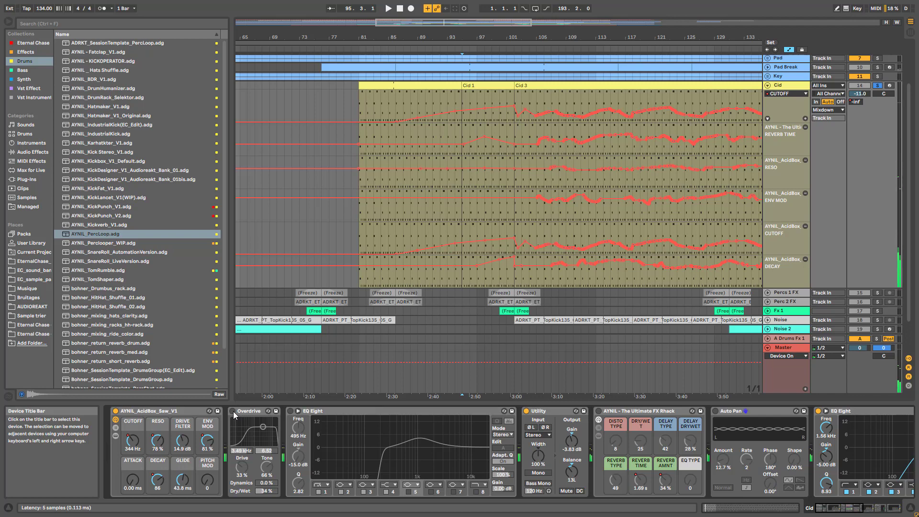
Reactivate Overdrive, the first EQ Eight and the Ultimate FX rack on the Cid track while playing from bar 95.
left_click(231, 412)
key("space")
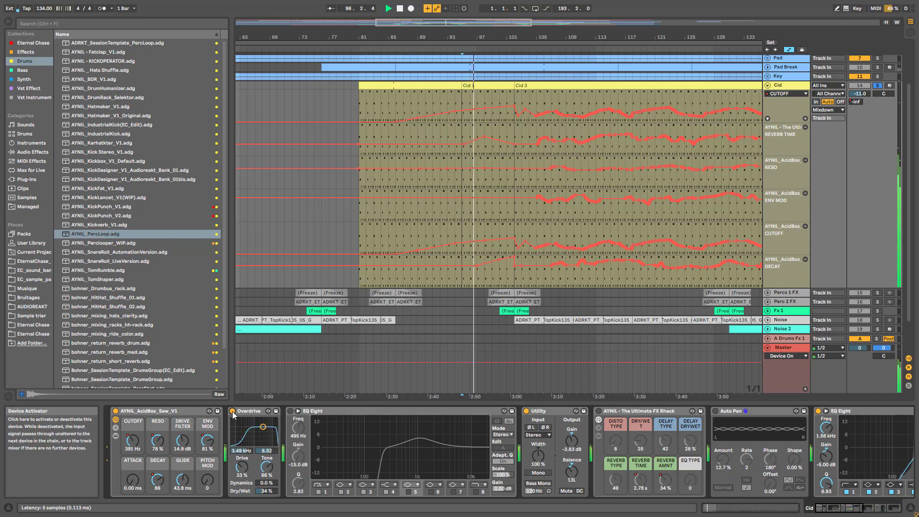
left_click(289, 411)
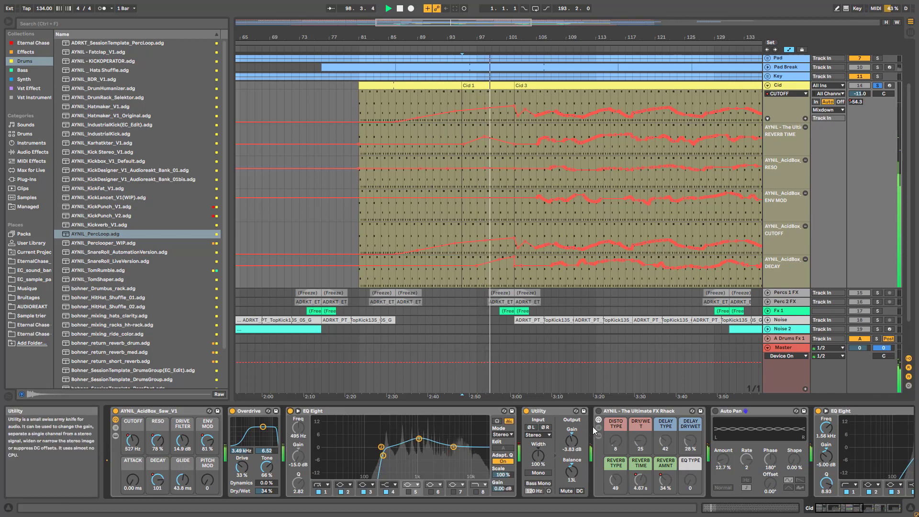
left_click(601, 414)
Reveal the devices inside the Ultimate FX rack and the DISTORTION rack's chains, and play from bar 95.
left_click_drag(834, 508, 853, 507)
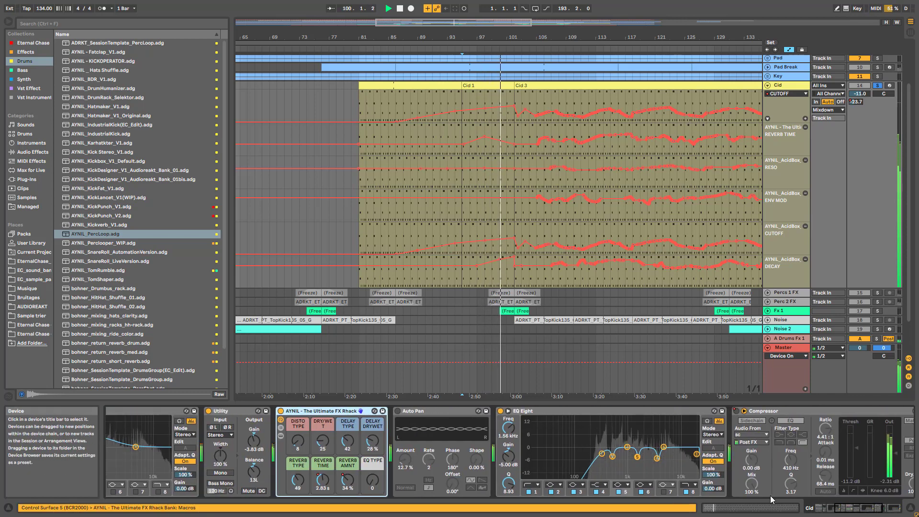
left_click(280, 436)
left_click(418, 415)
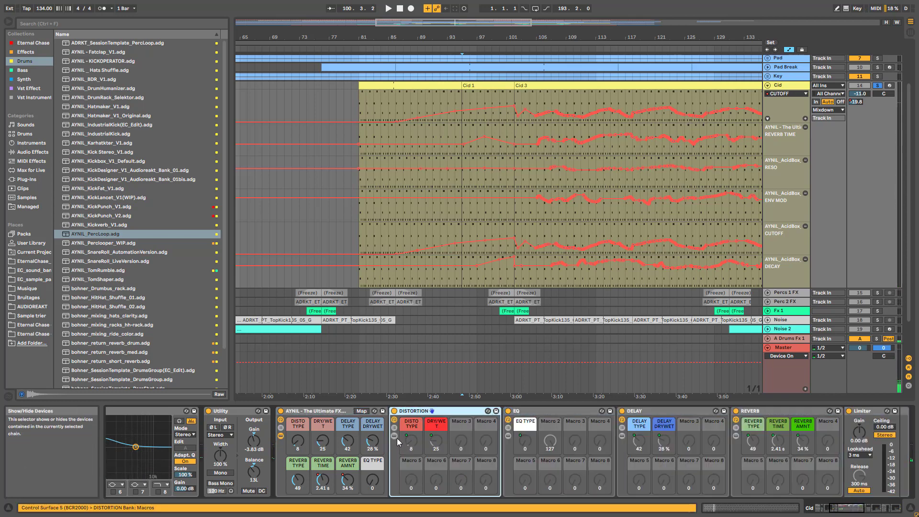
left_click(394, 427)
key("space")
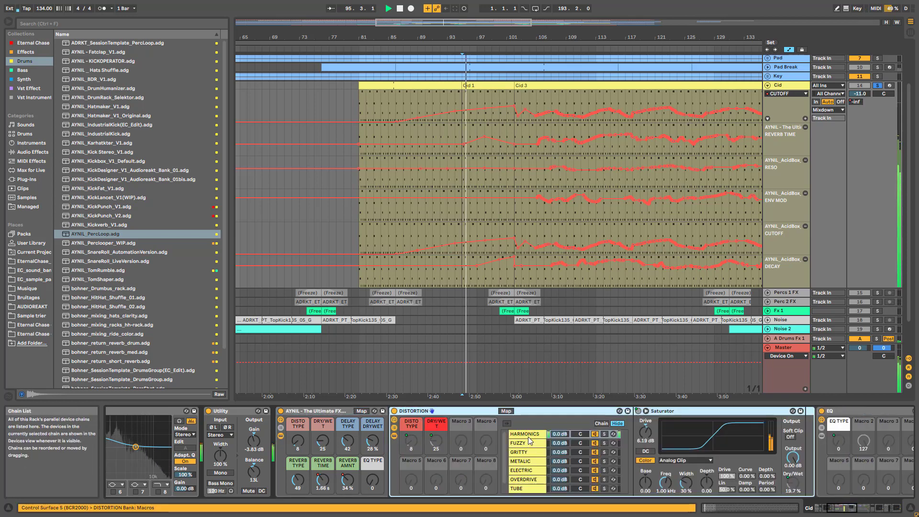
Examine the HARMONICS chain's Saturator in the DISTORTION rack, audition it from bar 95, and hide the rack's contents.
double_click(528, 436)
double_click(529, 436)
key("space")
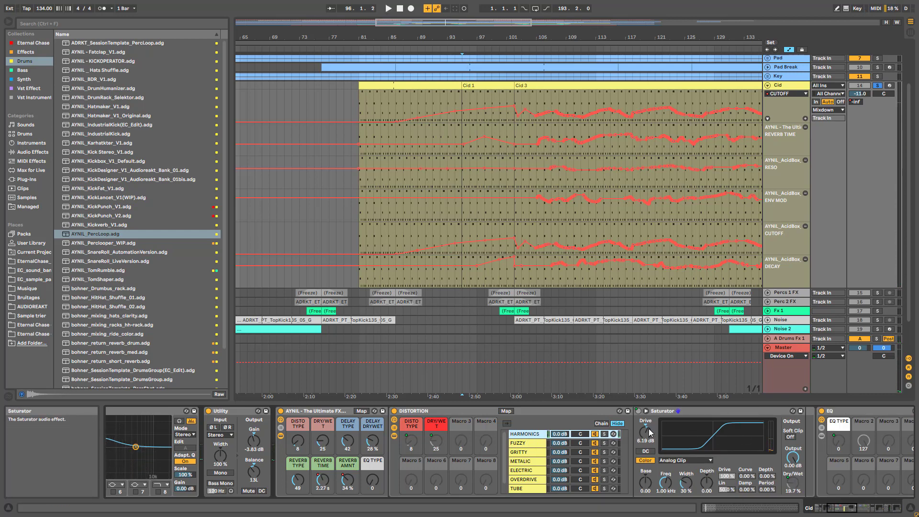
key("space")
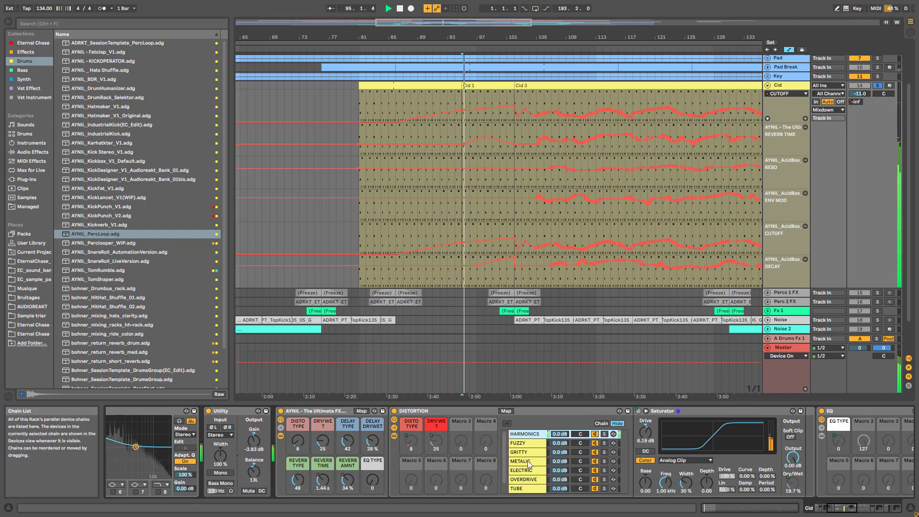
left_click(394, 435)
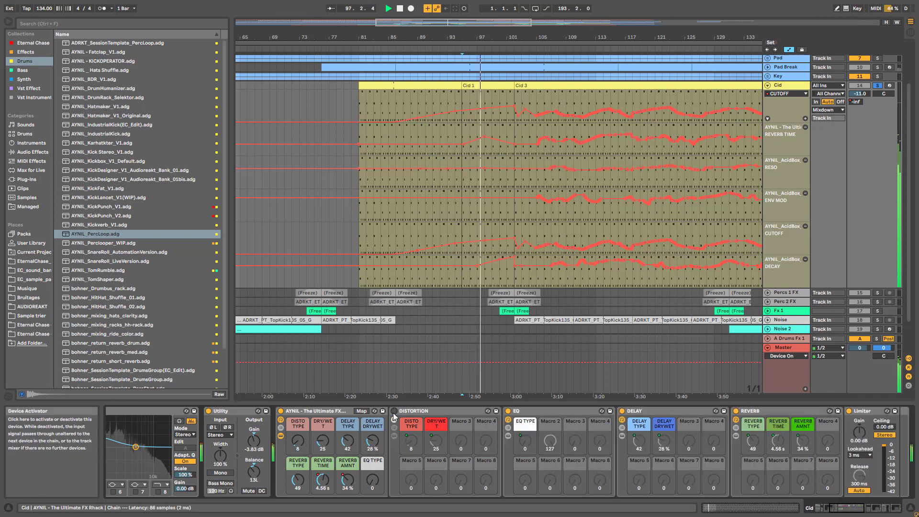
Fold the DISTORTION and EQ racks, and reveal the DELAY rack's chain list.
double_click(415, 411)
double_click(432, 412)
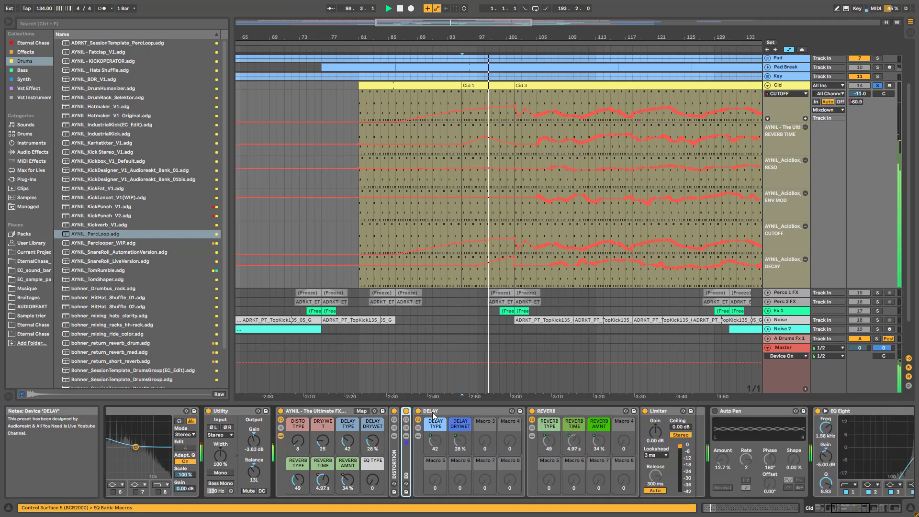
left_click(432, 412)
left_click(418, 435)
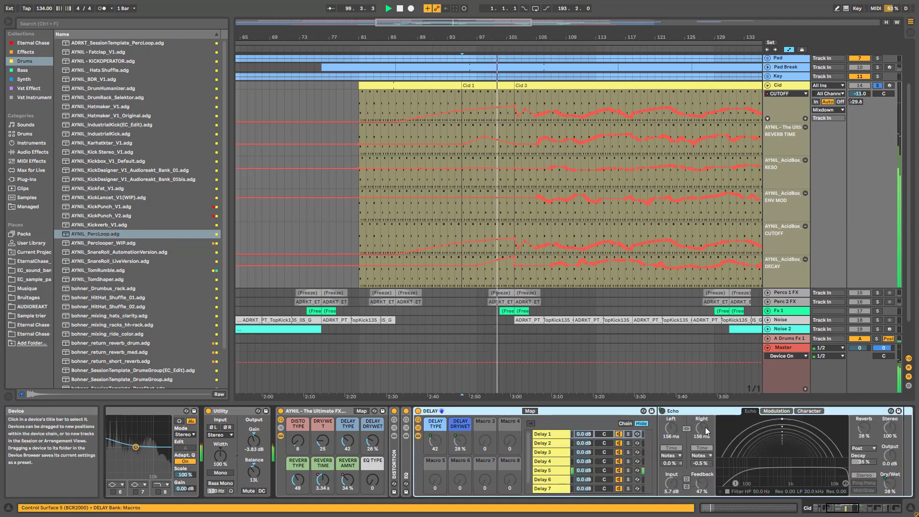
left_click(418, 436)
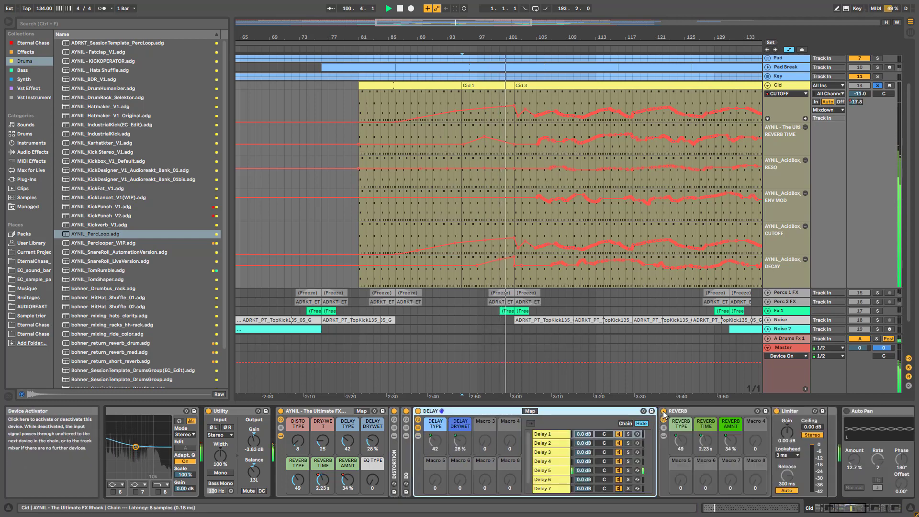
Select the Delay 5 chain to examine its Echo, compare the sound with DELAY bypassed and active, and hide the rack's contents.
left_click(538, 472)
double_click(550, 471)
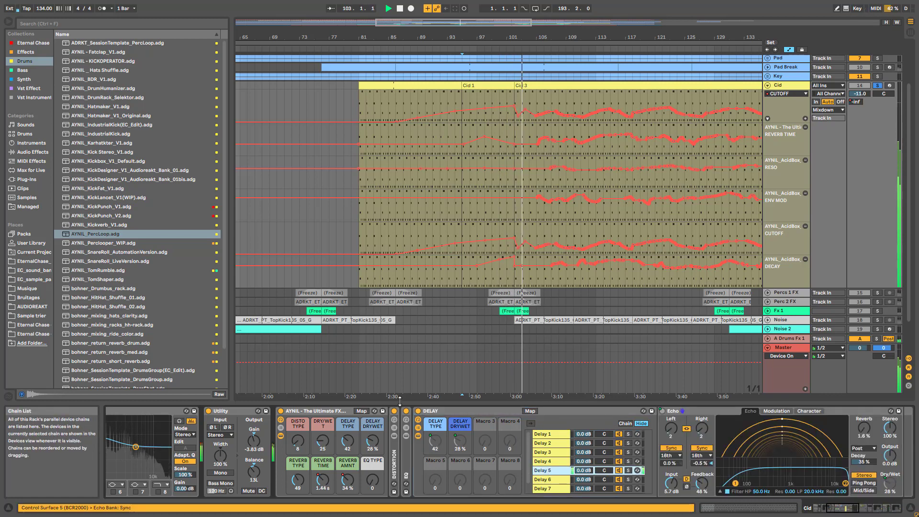
left_click(417, 411)
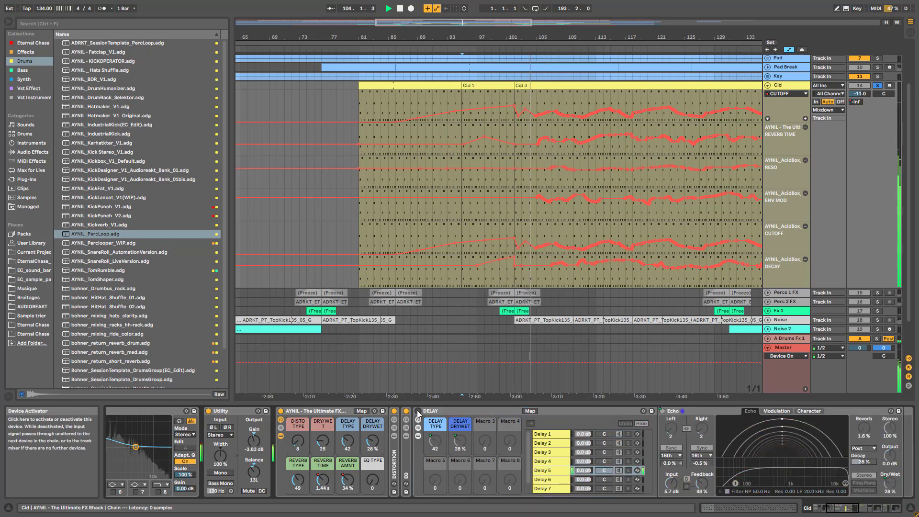
left_click(417, 411)
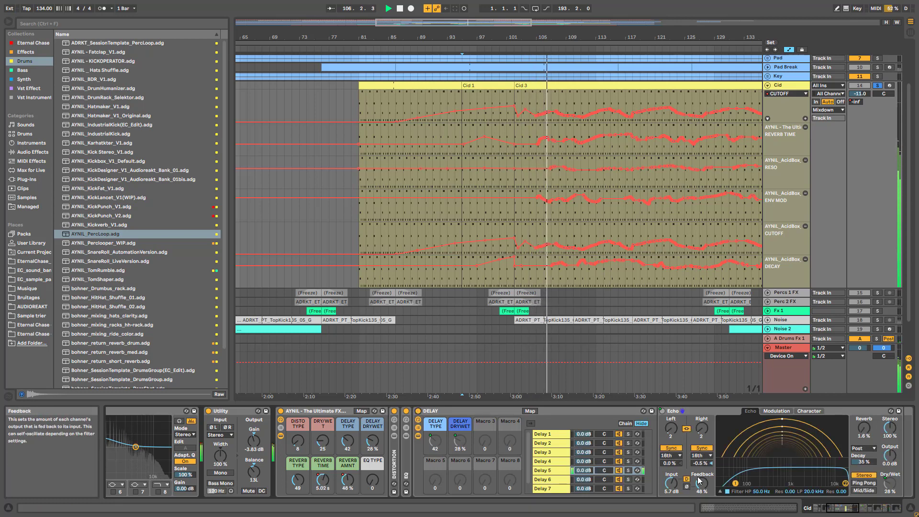
left_click(417, 428)
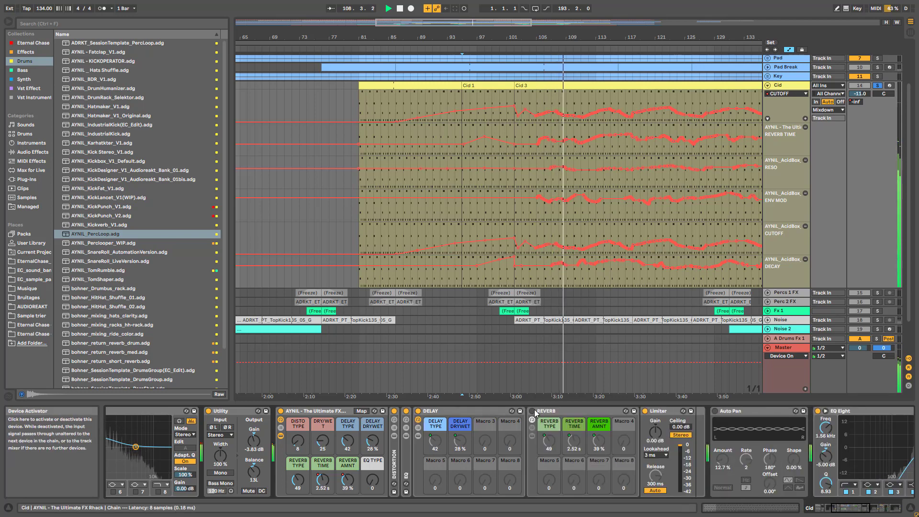
Reveal the REVERB rack's chains, examine Reverb 5's settings and its macro-controlled Decay Time, and hide them again.
left_click(533, 435)
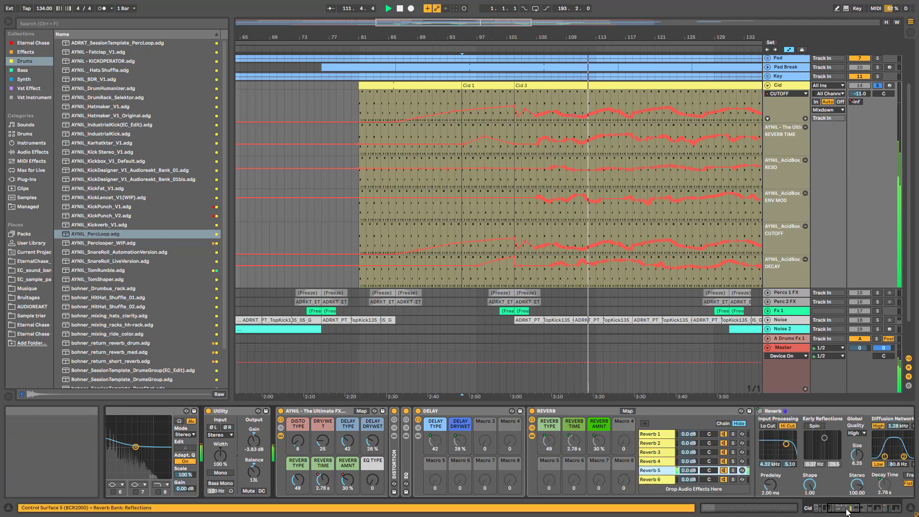
left_click_drag(830, 508, 860, 508)
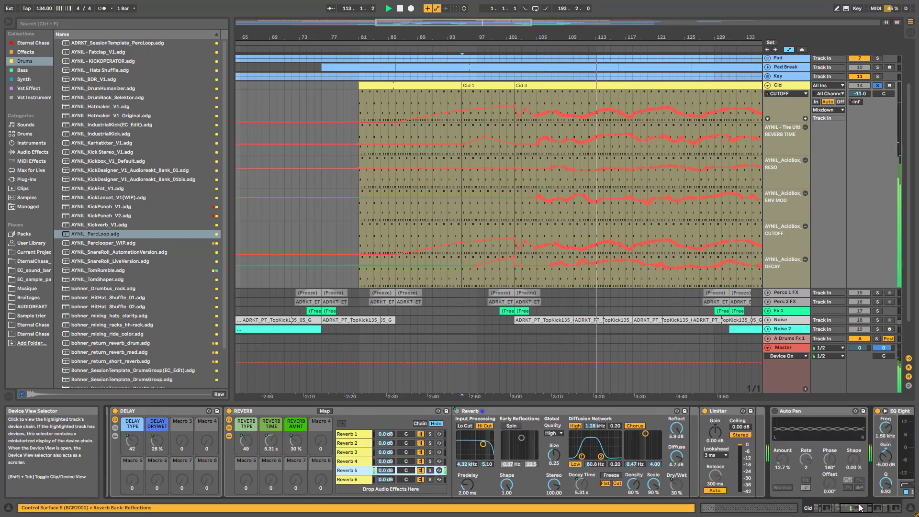
left_click(579, 485)
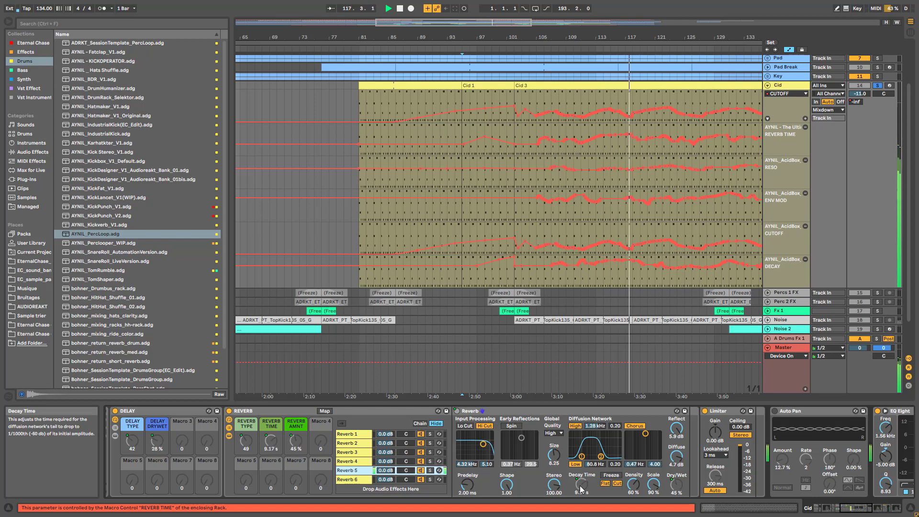
left_click(229, 436)
Hide the devices inside the Ultimate FX rack, select the rack, and review the rest of the Cid track's automation curves.
left_click(834, 511)
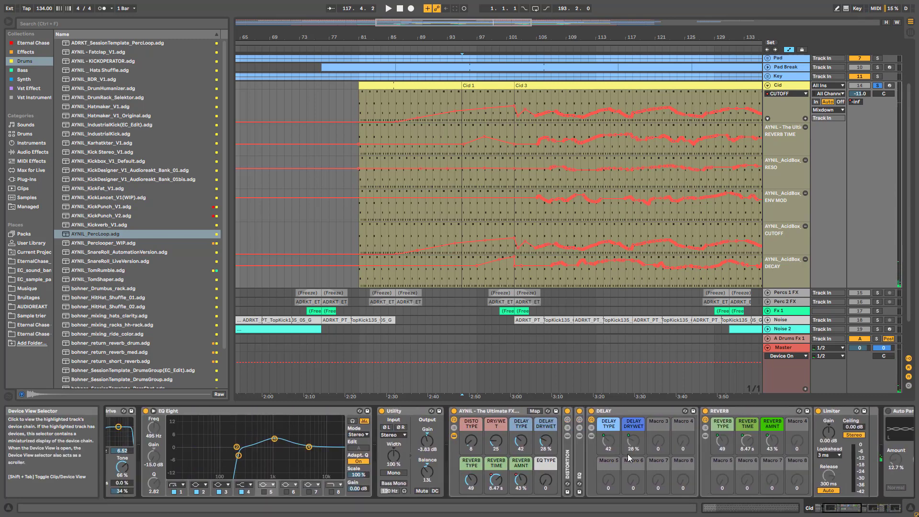
left_click(454, 436)
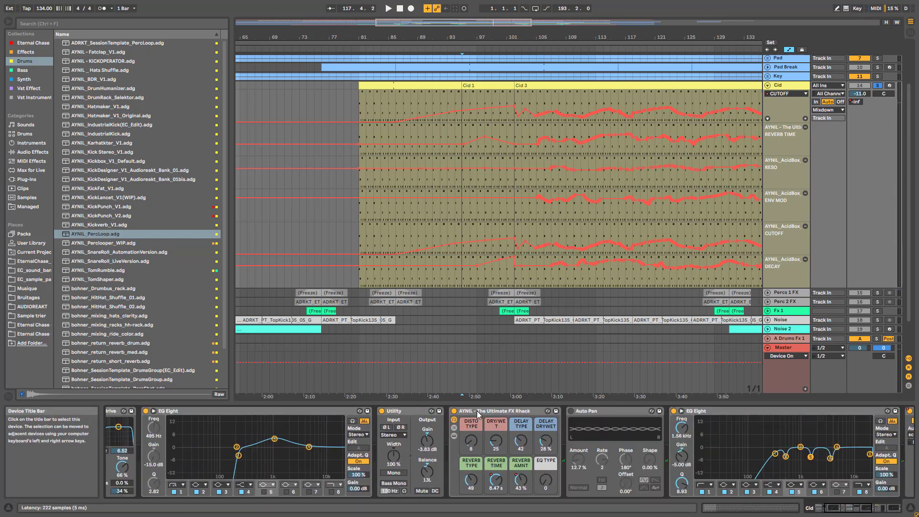
left_click(478, 412)
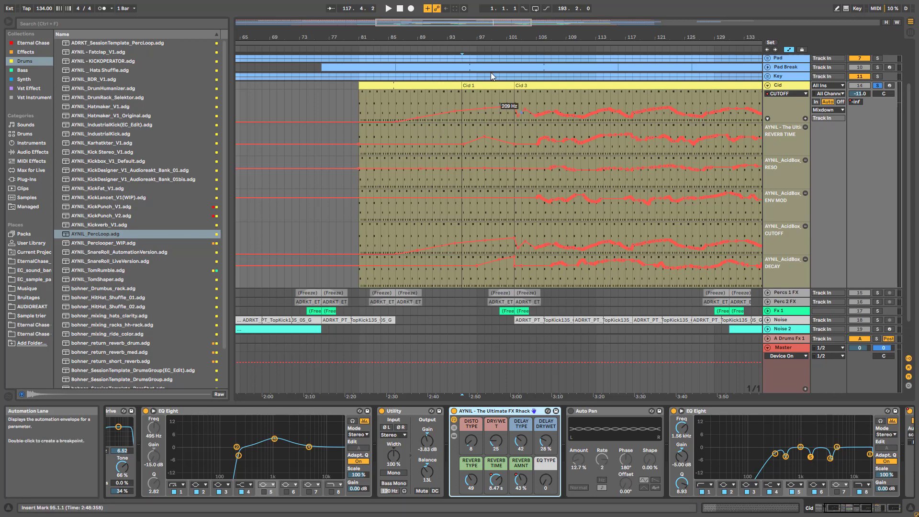
scroll(493, 76, "right", 5)
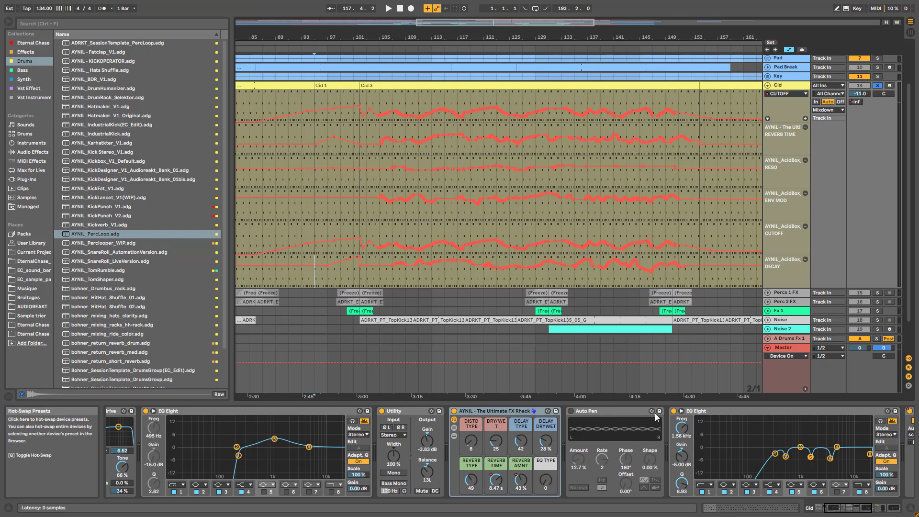
Activate Auto Pan, audition it from bar 95 with the EQ Eight after it bypassed, and reactivate that EQ Eight.
left_click(674, 411)
left_click(571, 410)
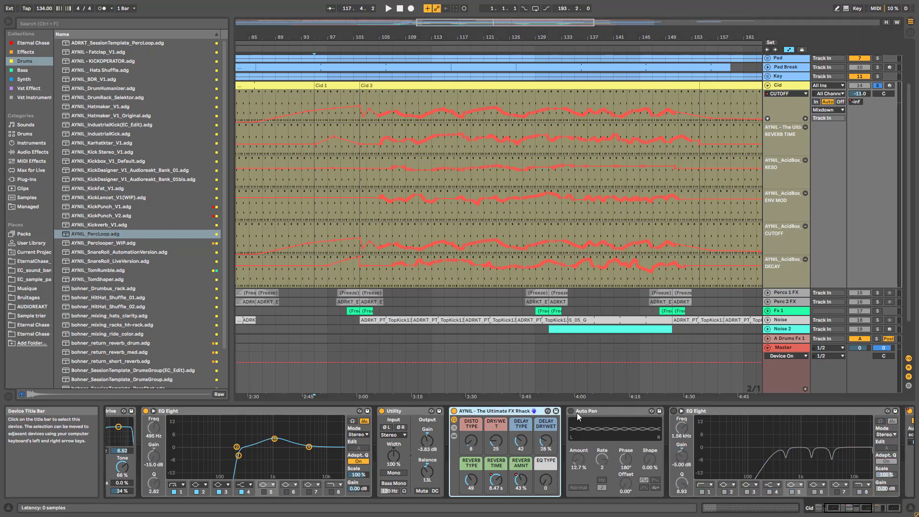
key("space")
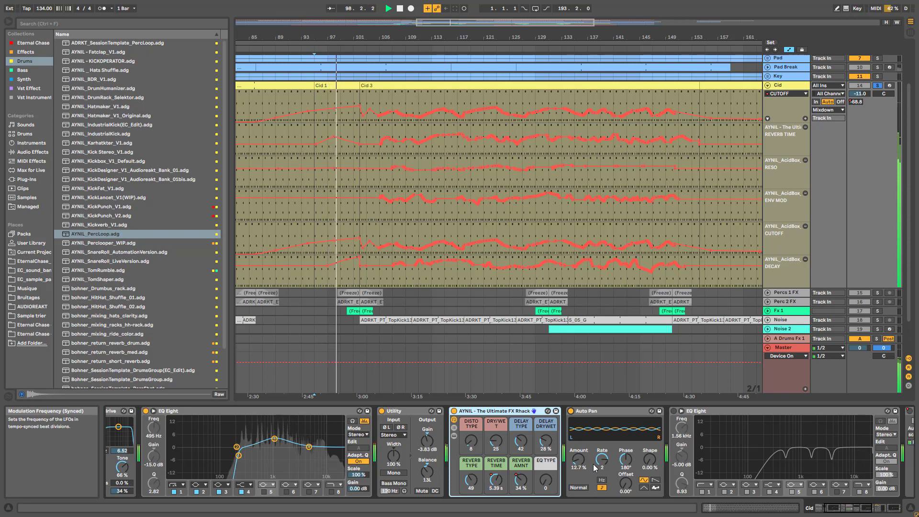
left_click(674, 412)
left_click_drag(852, 510, 867, 510)
key("space")
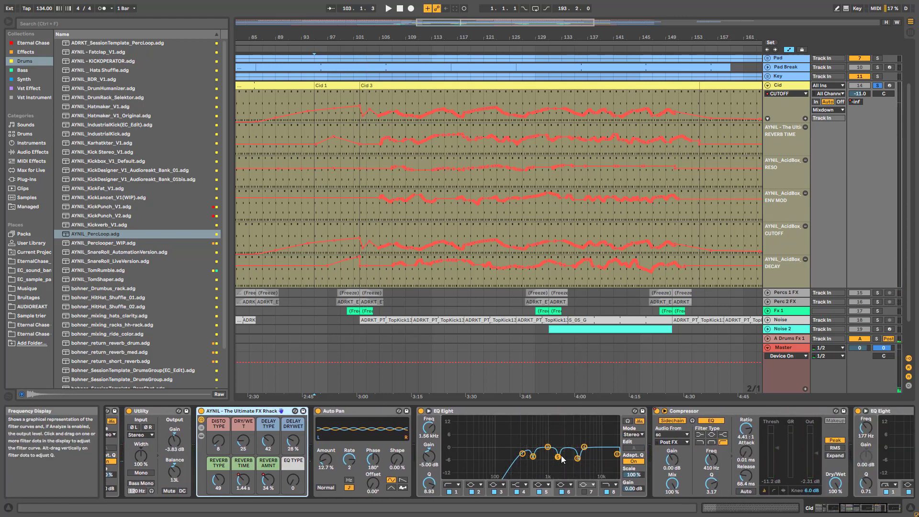
Play from bar 95 while switching bands 6 and 2 of the EQ Eight after Auto Pan off and on to compare.
key("space")
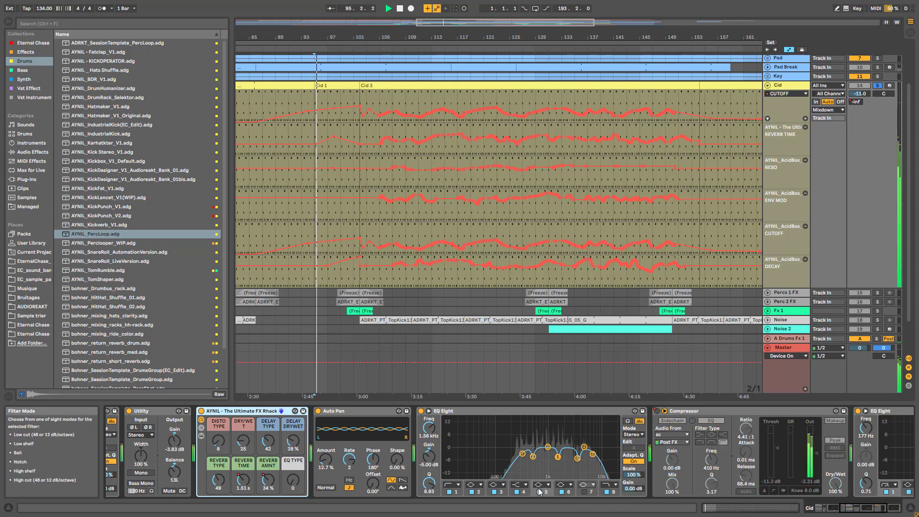
left_click(563, 492)
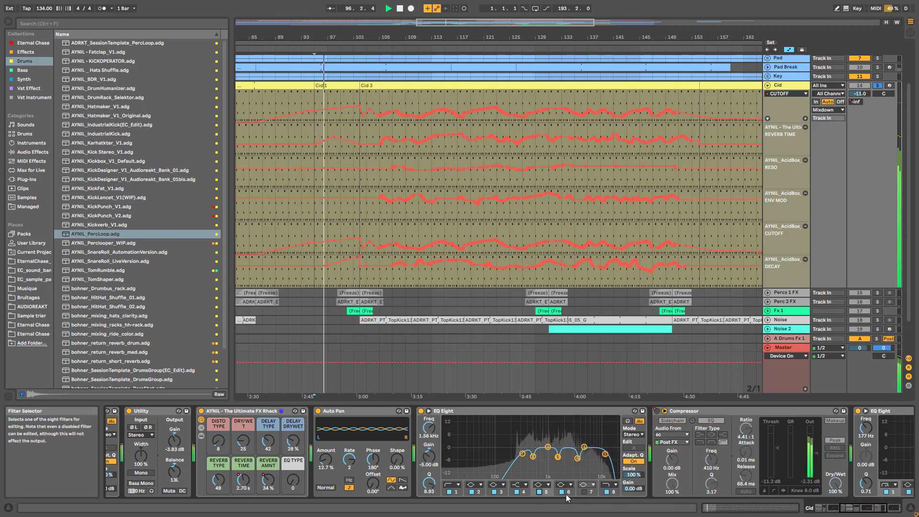
left_click(563, 492)
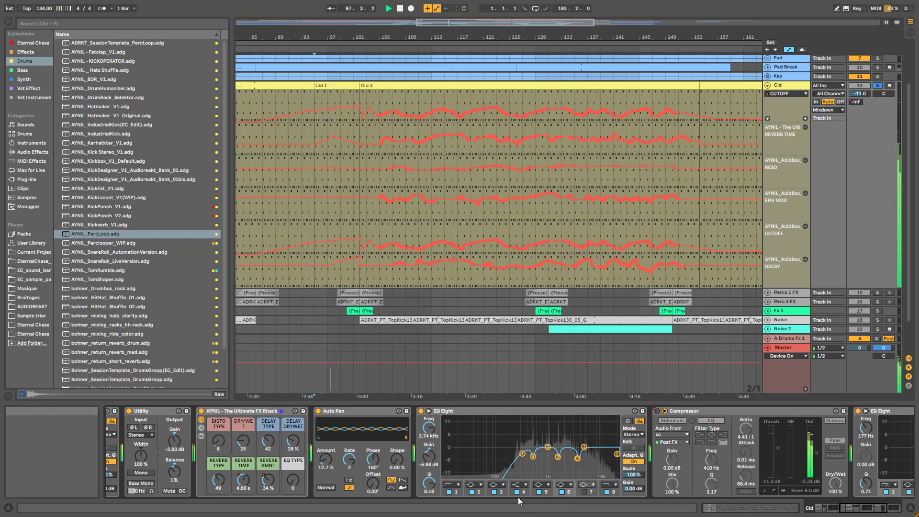
left_click(472, 493)
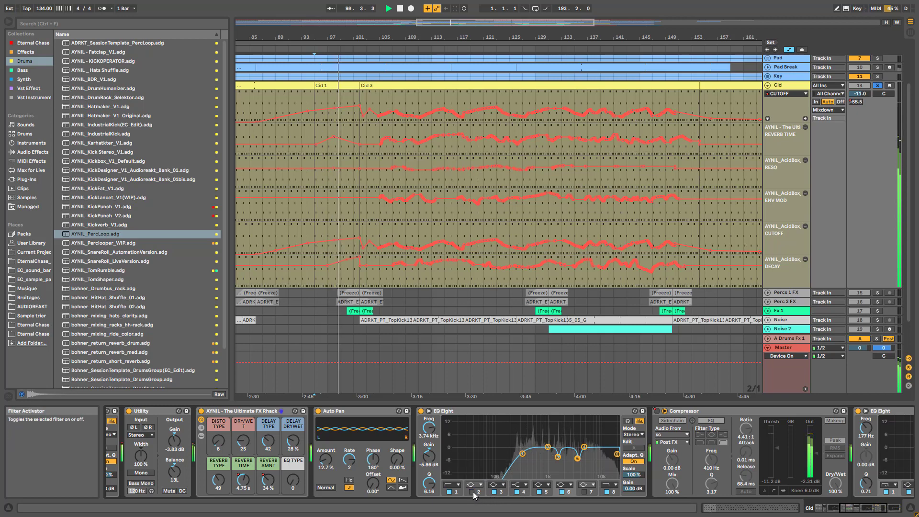
left_click(473, 493)
Compare the sound with the EQ Eight after Auto Pan bypassed and active from bar 109, and show the devices following it.
left_click(422, 411)
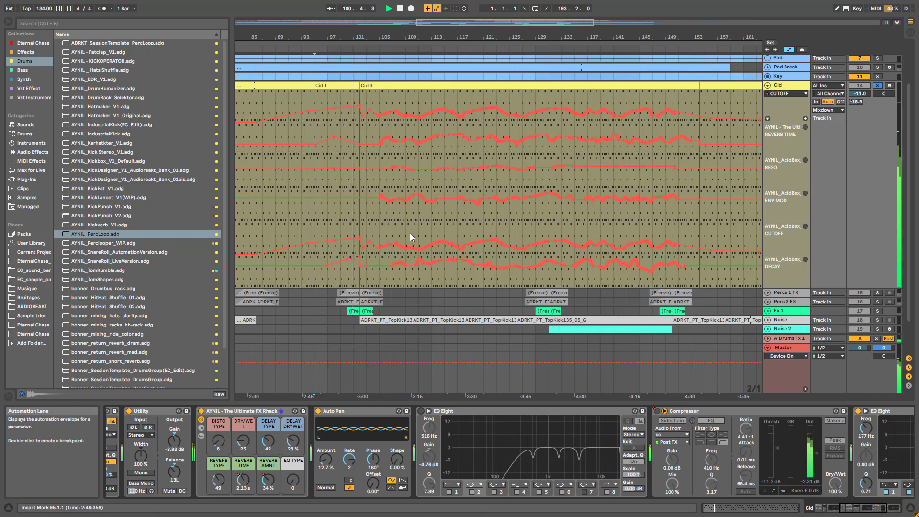
left_click(409, 236)
left_click(421, 411)
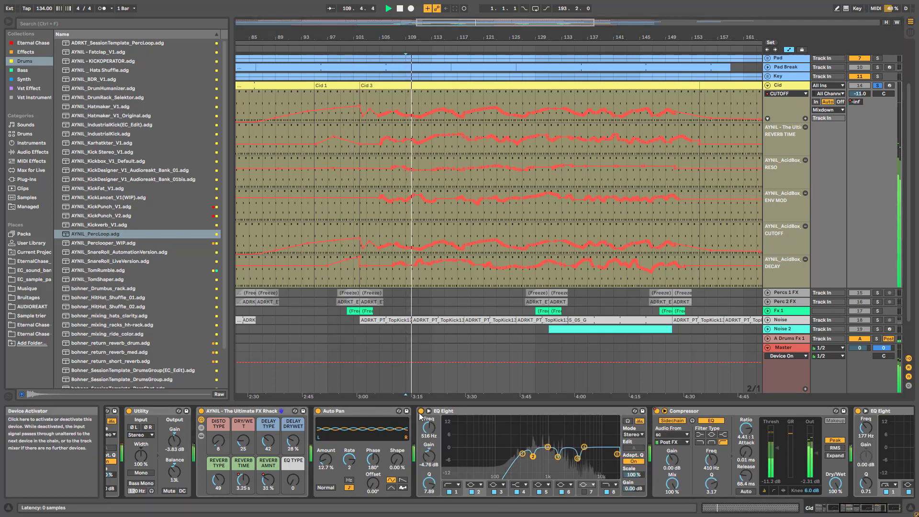
left_click(421, 412)
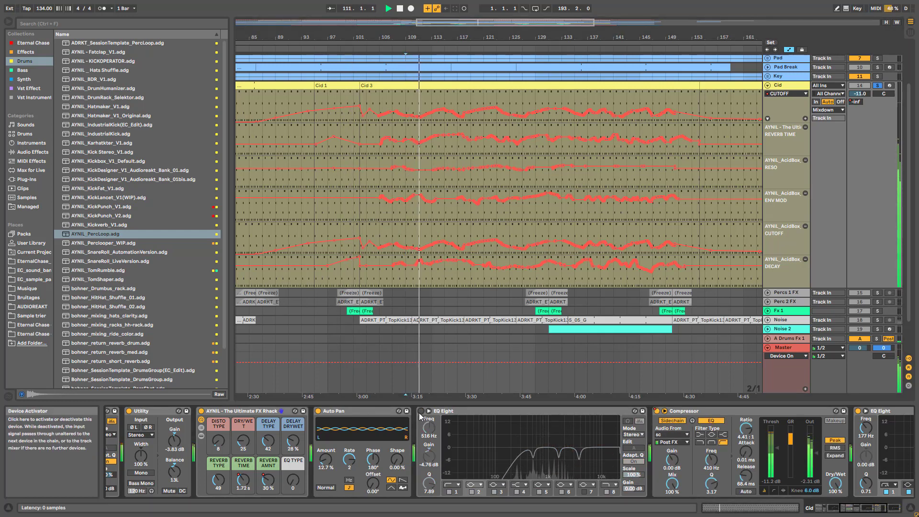
left_click(420, 412)
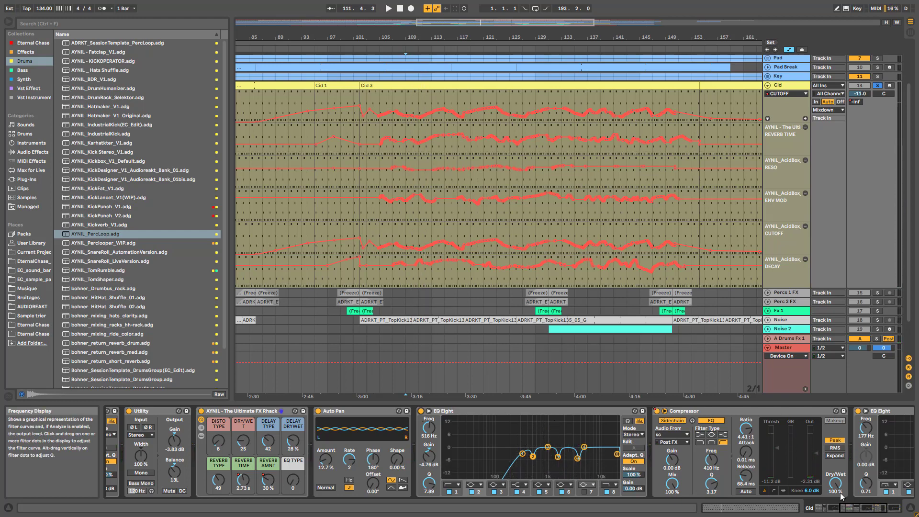
left_click(870, 511)
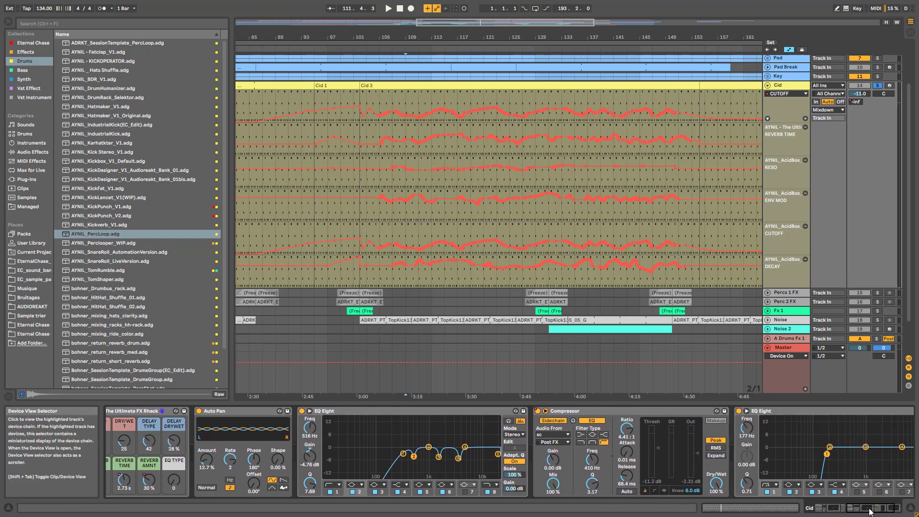
Replay from bar 109 while switching the EQ Eight before the Compressor off and on to compare the sound.
left_click_drag(870, 511, 873, 510)
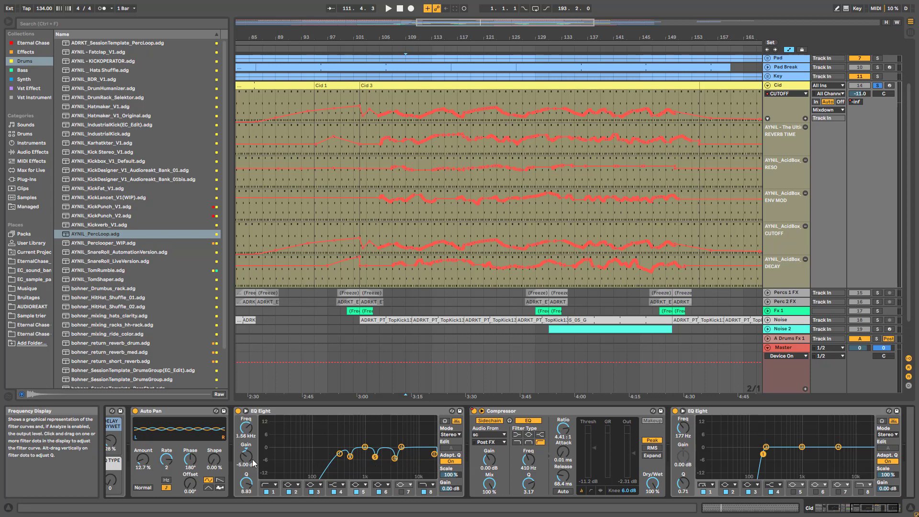
key("space")
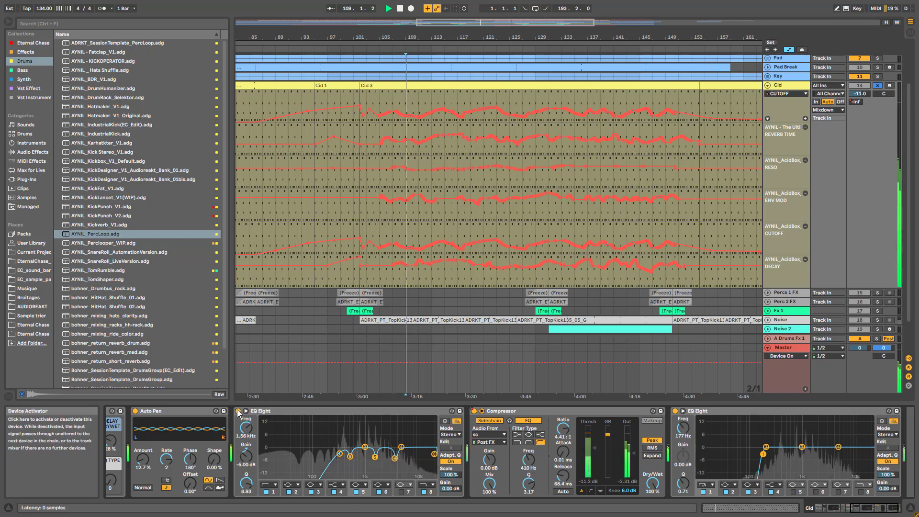
left_click(237, 411)
left_click(237, 411)
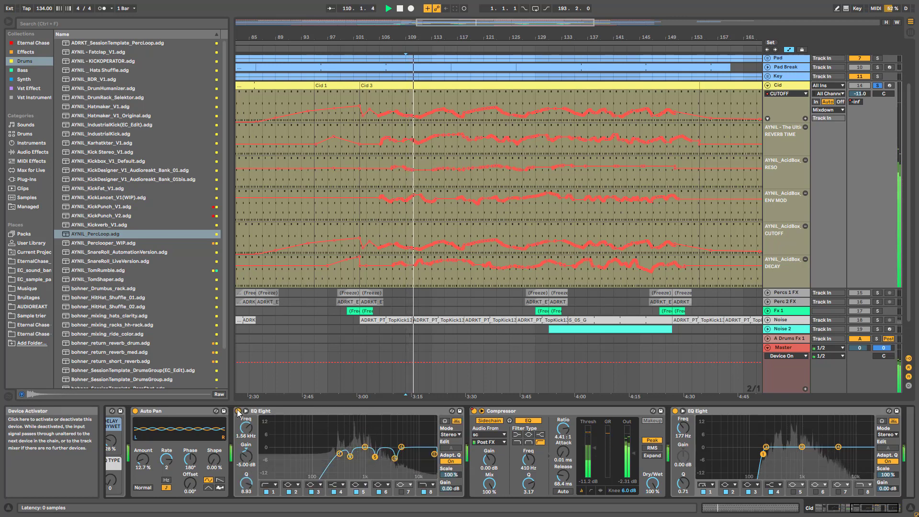
key("space")
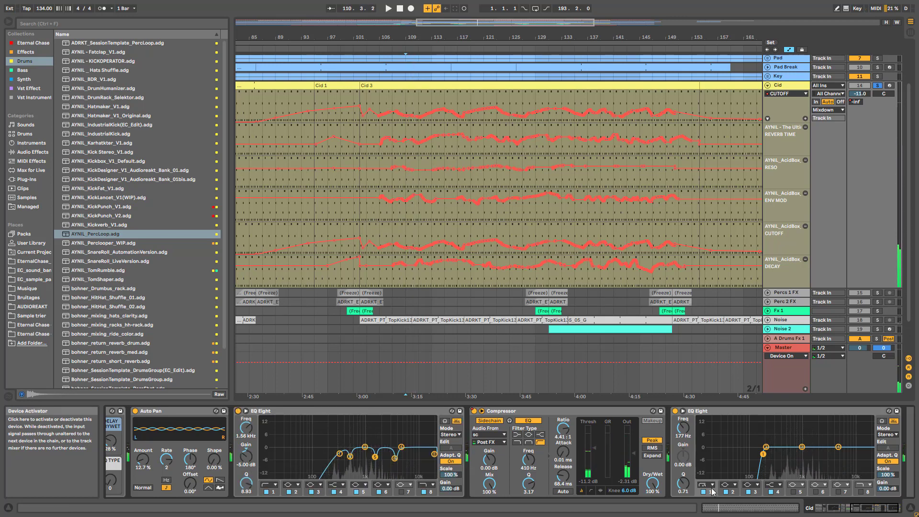
Show the end of the Cid device chain and audition the sidechained Compressor from bar 109, bringing the sc track into view.
left_click(879, 512)
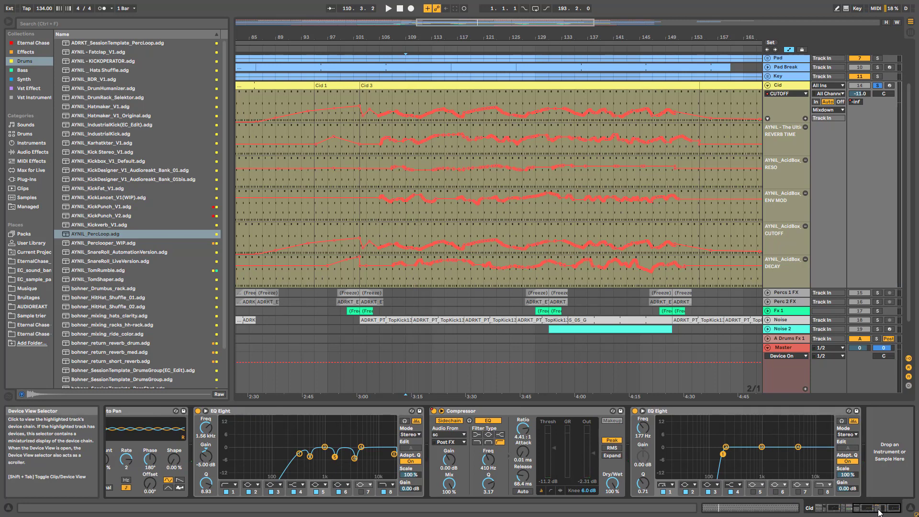
key("space")
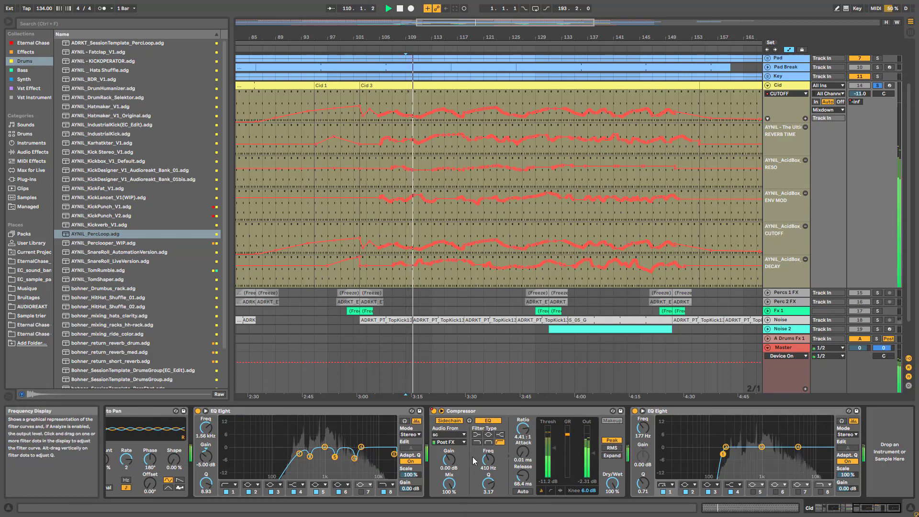
scroll(549, 318, "down", 1)
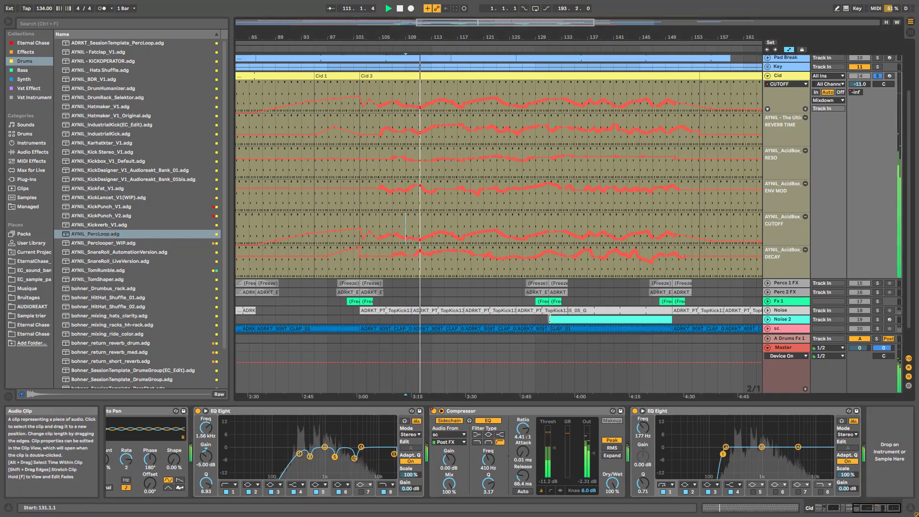
scroll(549, 318, "down", 1)
key("space")
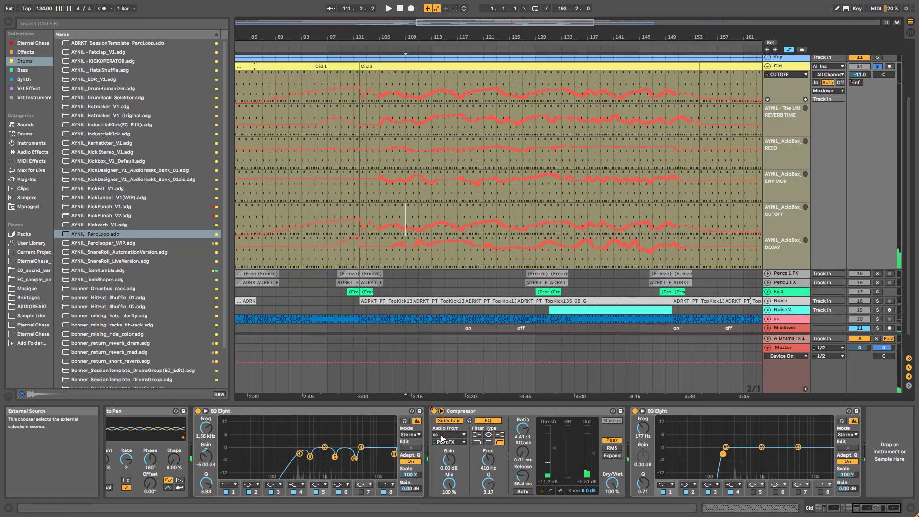
Unfold the sc track that feeds the sidechain and examine its clap clip from bar 118 in the clip view.
left_click(783, 318)
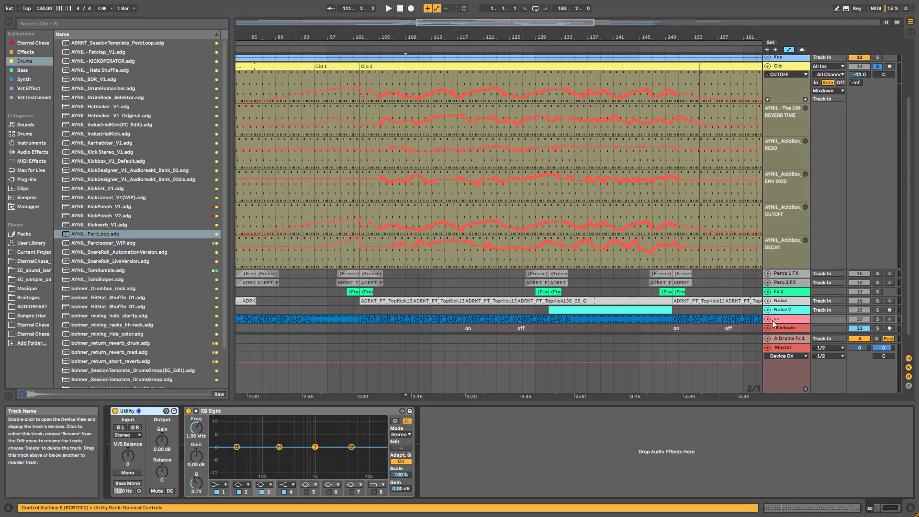
left_click(767, 319)
left_click(478, 318)
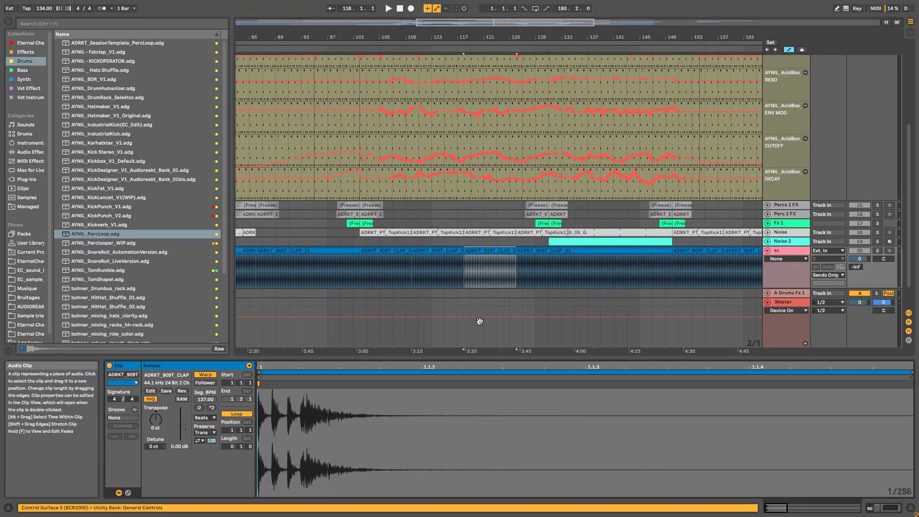
scroll(749, 169, "up", 3)
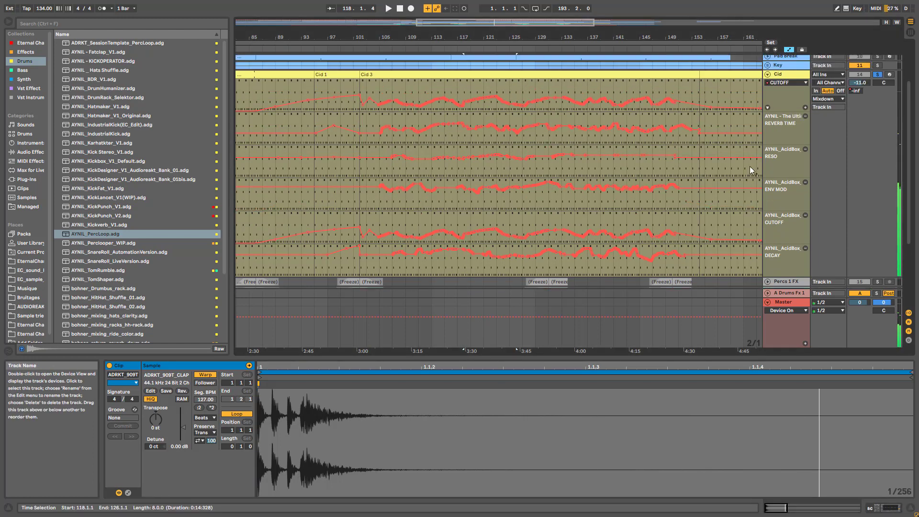
scroll(766, 144, "up", 3)
Return to the Cid track's Compressor and play from bar 118 while bypassing and reactivating the last EQ Eight.
left_click(775, 133)
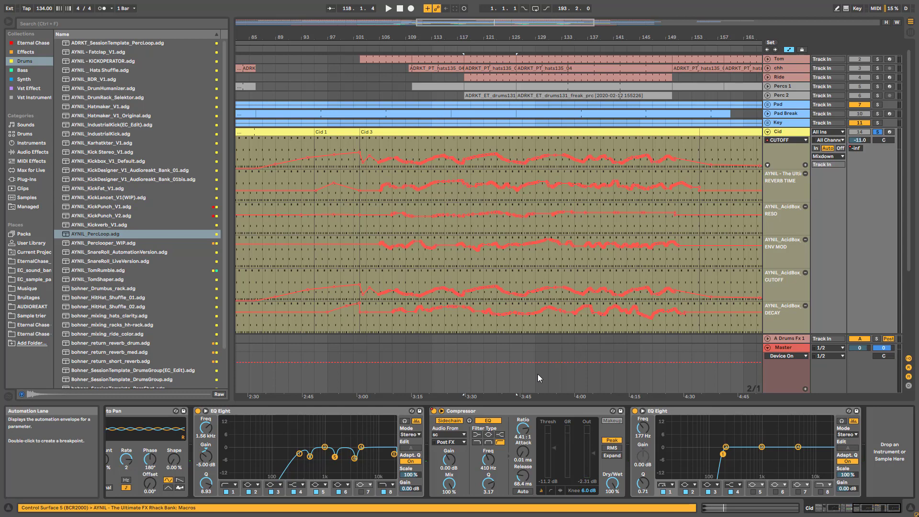
left_click(495, 412)
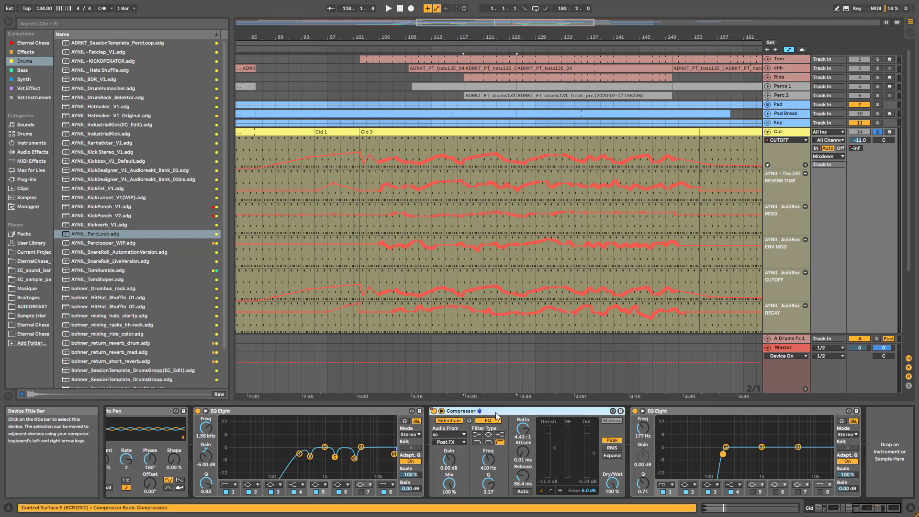
key("space")
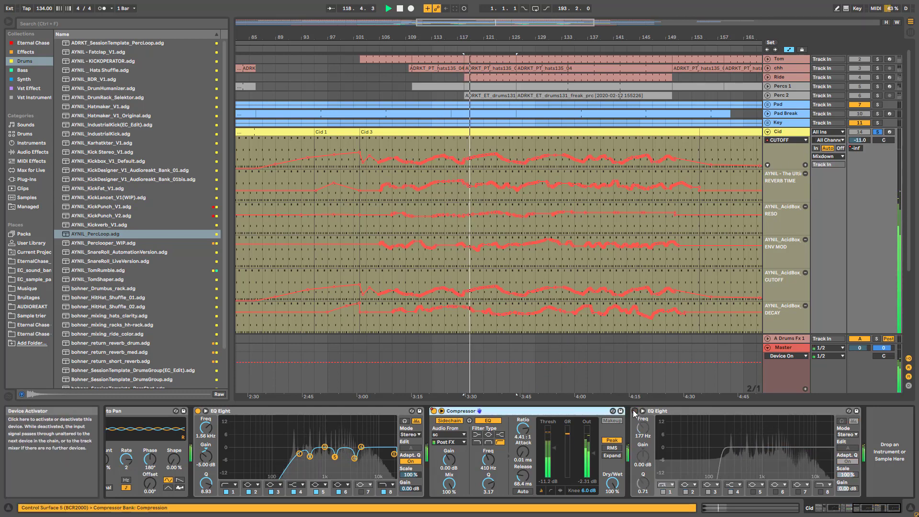
key("space")
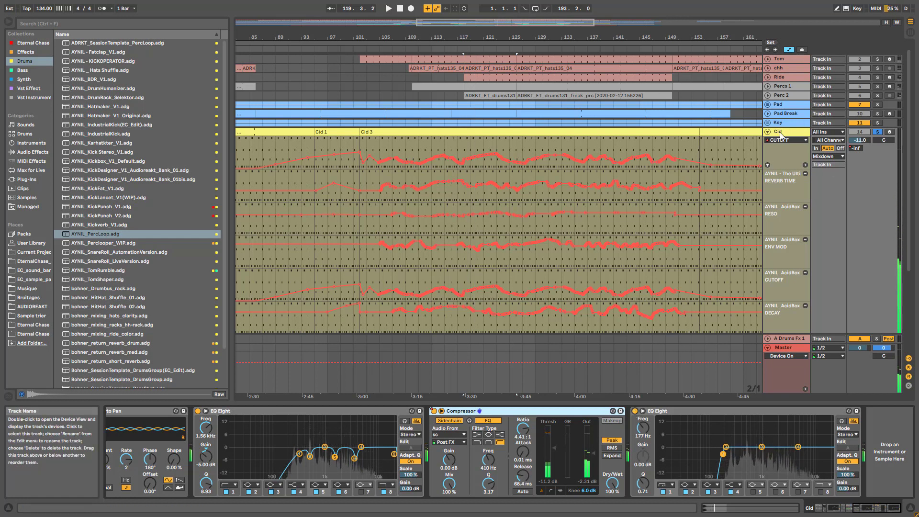
Review the start of the Cid device chain and open the Cid 3 clip to examine its note pattern up close.
left_click_drag(488, 22, 487, 8)
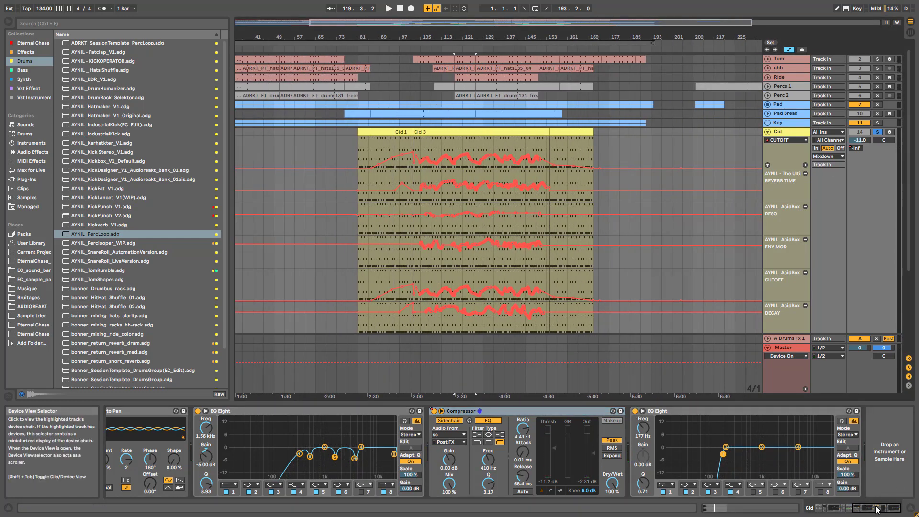
left_click(814, 510)
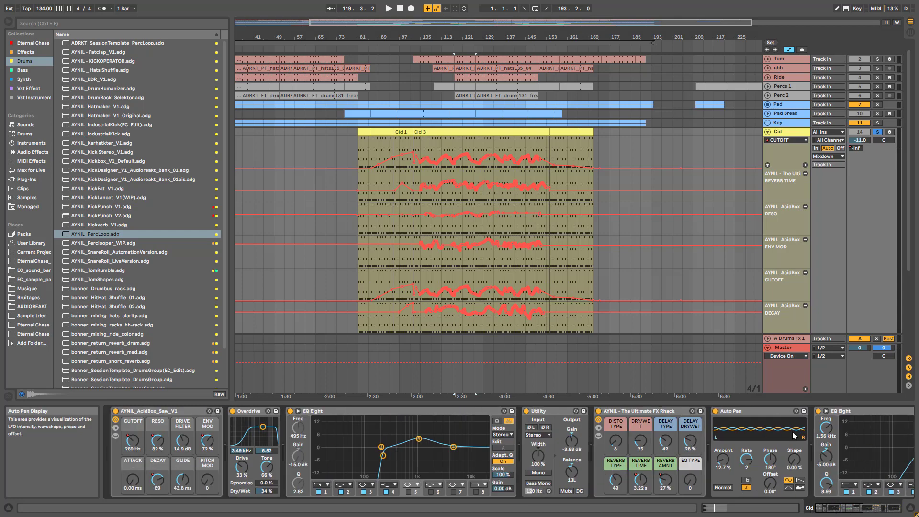
left_click(482, 133)
double_click(483, 133)
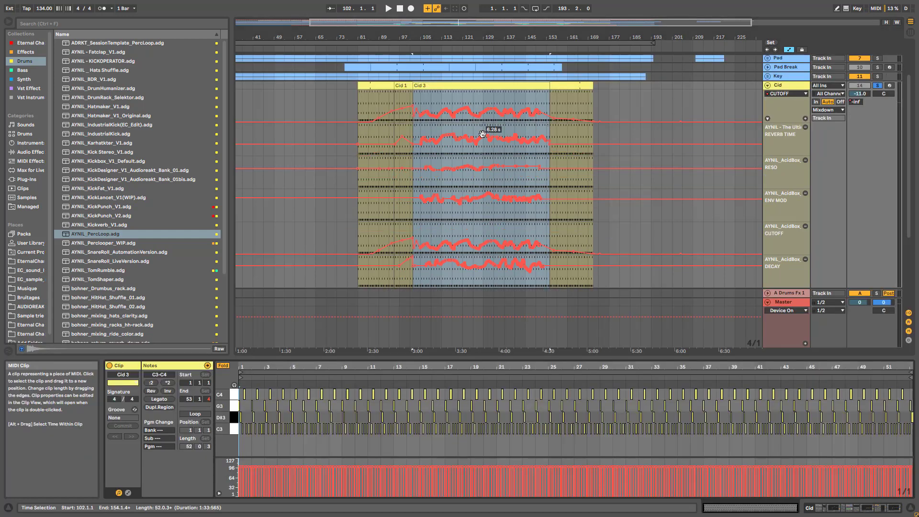
left_click_drag(382, 367, 498, 400)
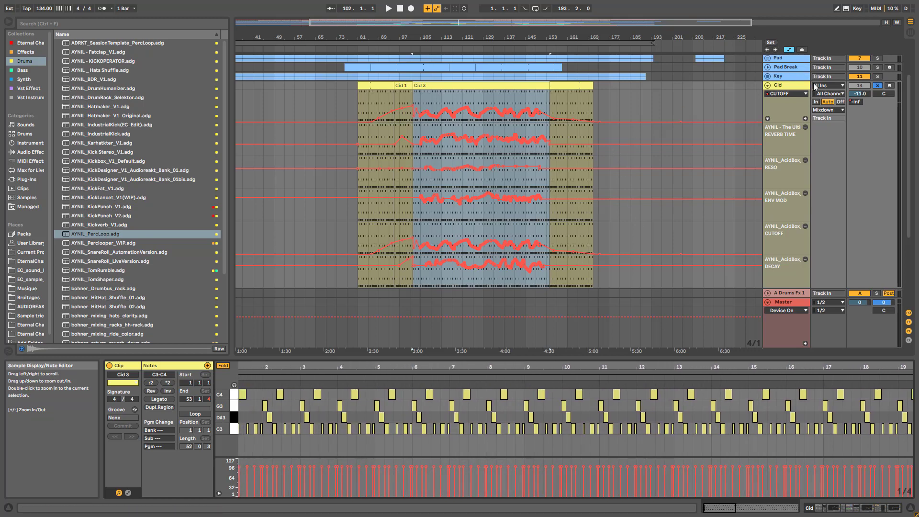
Fold the Cid track, solo and unfold Percs 1 FX, and audition it from bar 102 with its device chain shown.
double_click(795, 86)
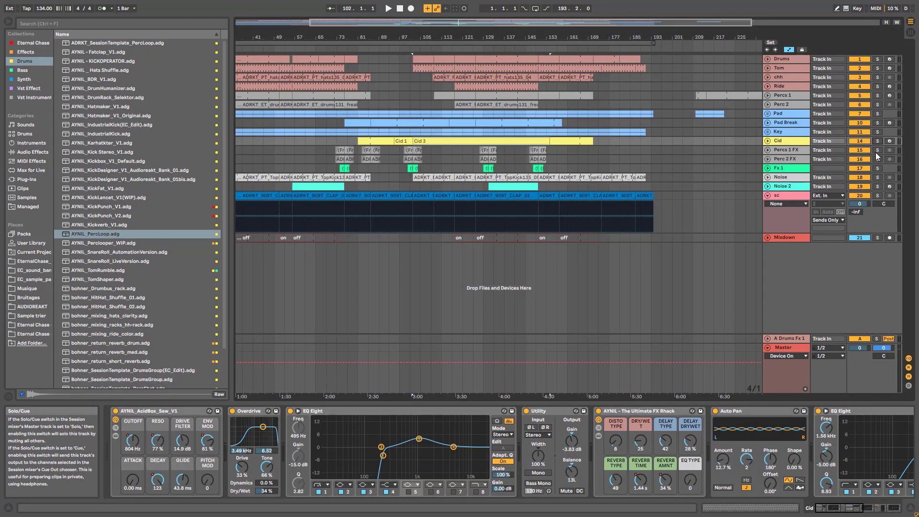
left_click(876, 152)
left_click(767, 150)
key("space")
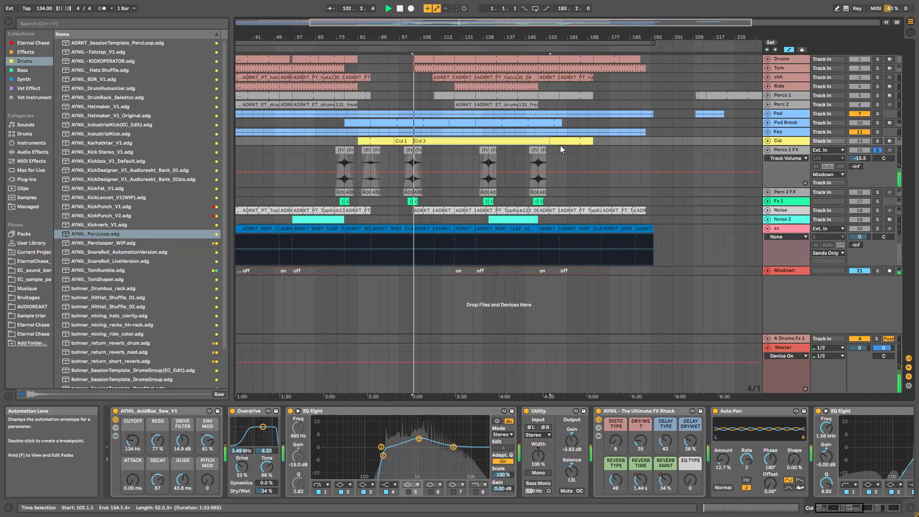
left_click(773, 150)
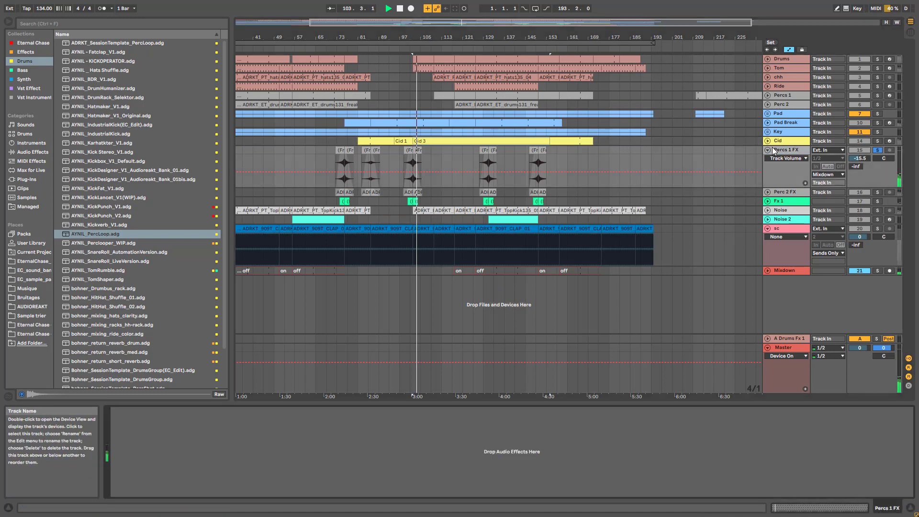
key("space")
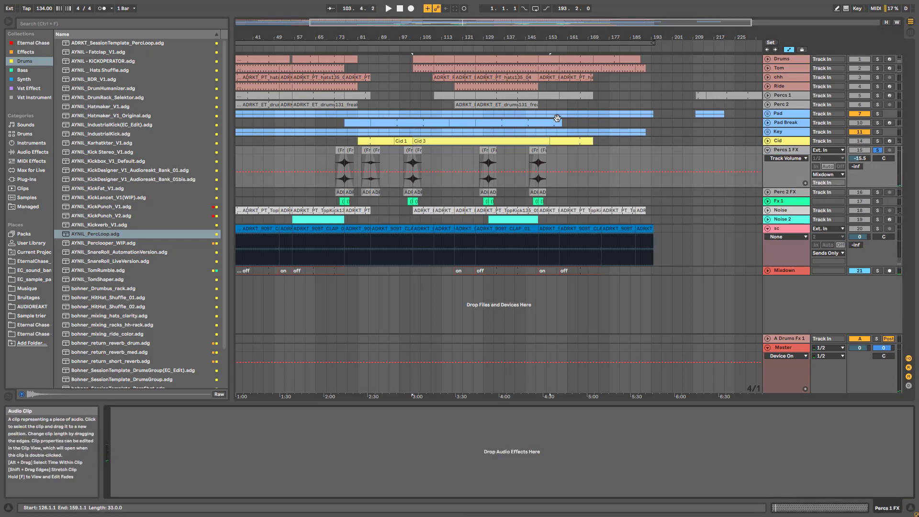
Examine the frozen Percs 1 FX clips around bar 101 up close and play the soloed track from there.
left_click_drag(487, 37, 488, 66)
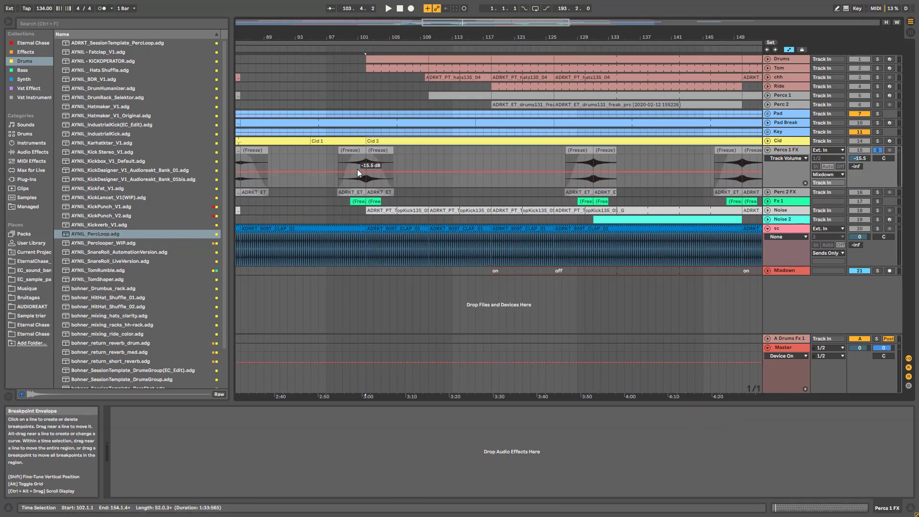
left_click(378, 151)
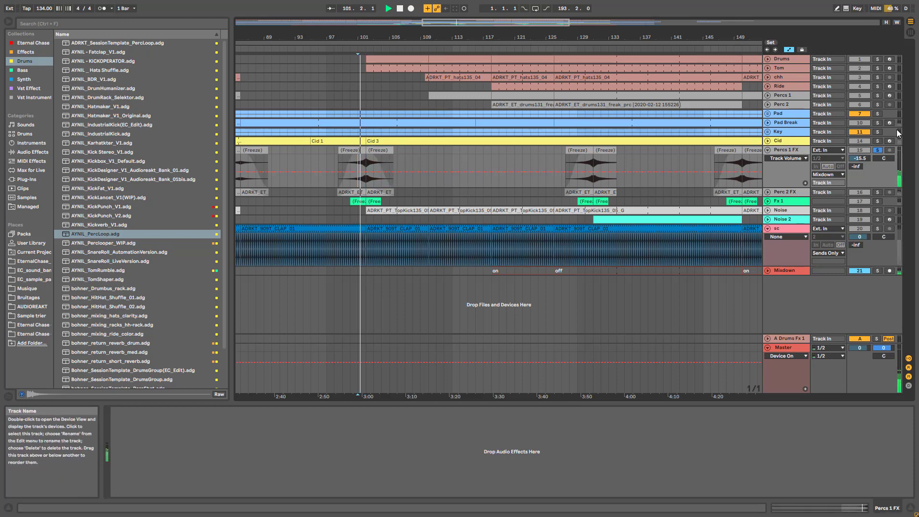
key("space")
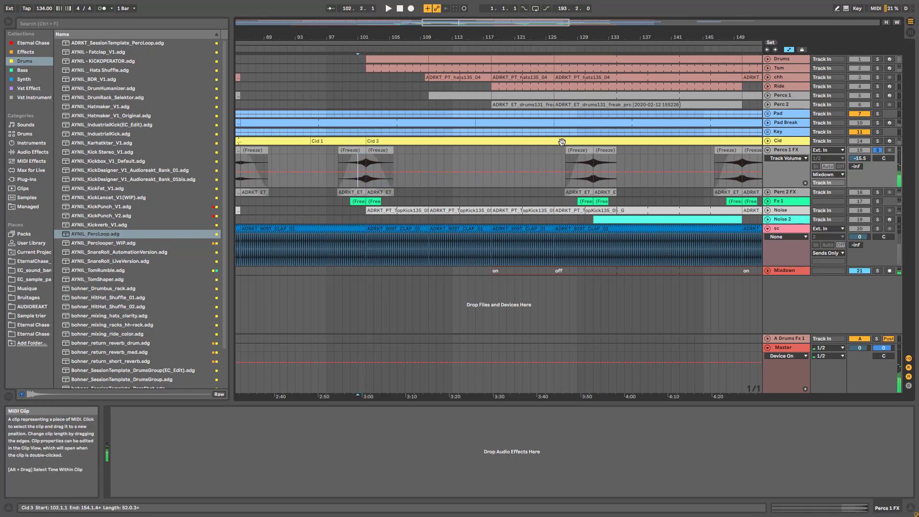
Fold Percs 1 FX and briefly unfold Perc 2 FX to view its reversed and decaying clips.
left_click(767, 150)
left_click(768, 159)
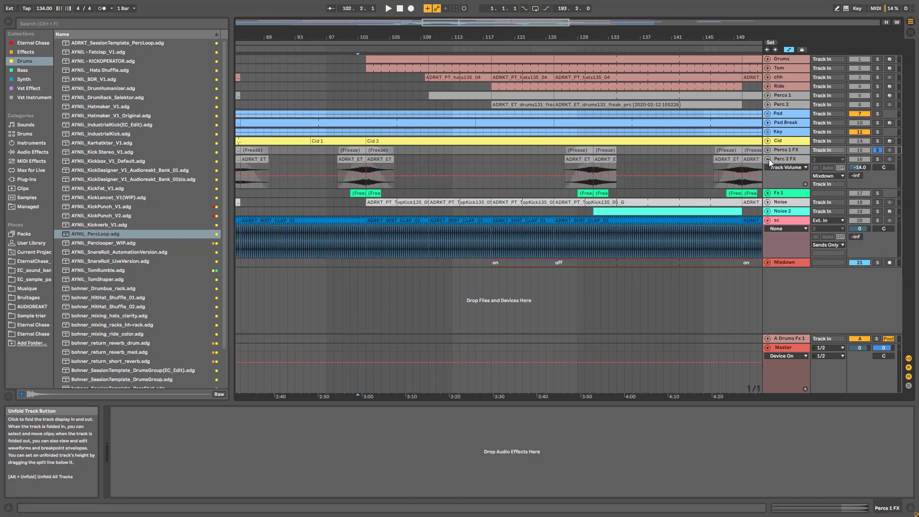
left_click(768, 159)
Solo the Noise track, show its devices, play it from bar 102 and unfold it to see its waveforms.
scroll(396, 147, "down", 2)
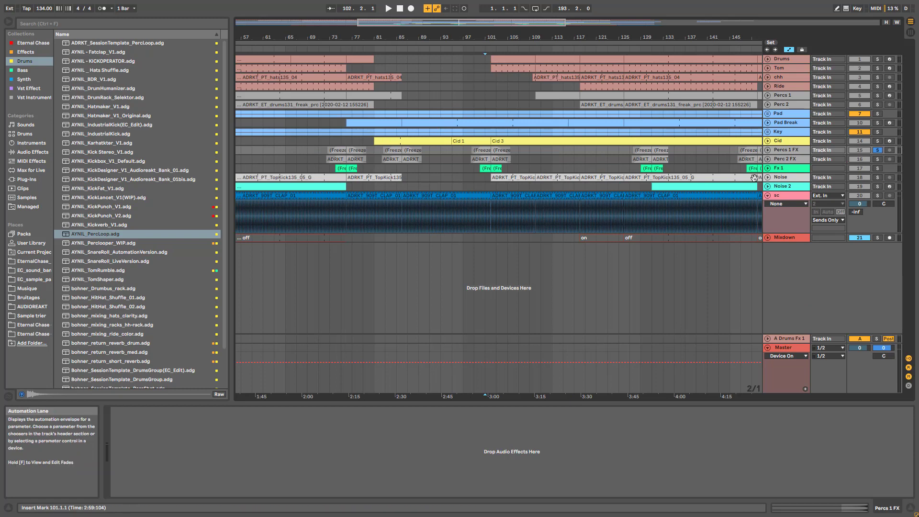
left_click(877, 178)
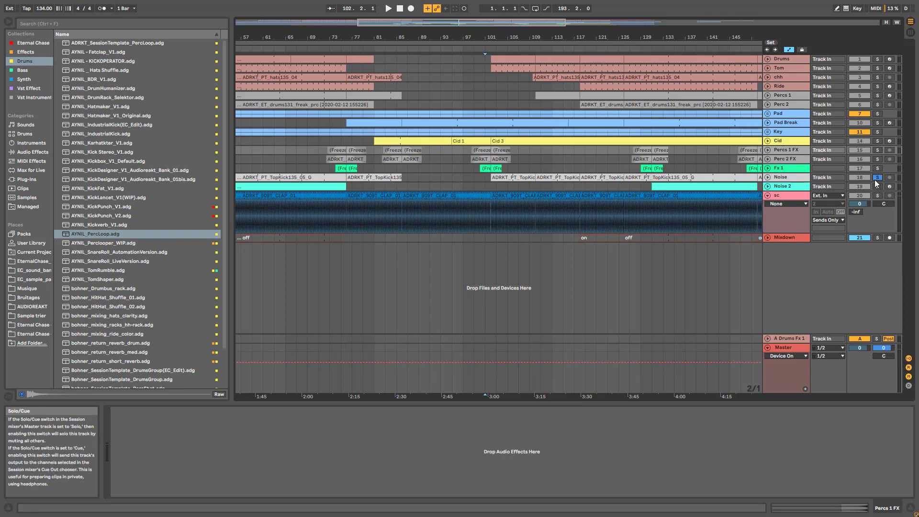
left_click(788, 181)
key("space")
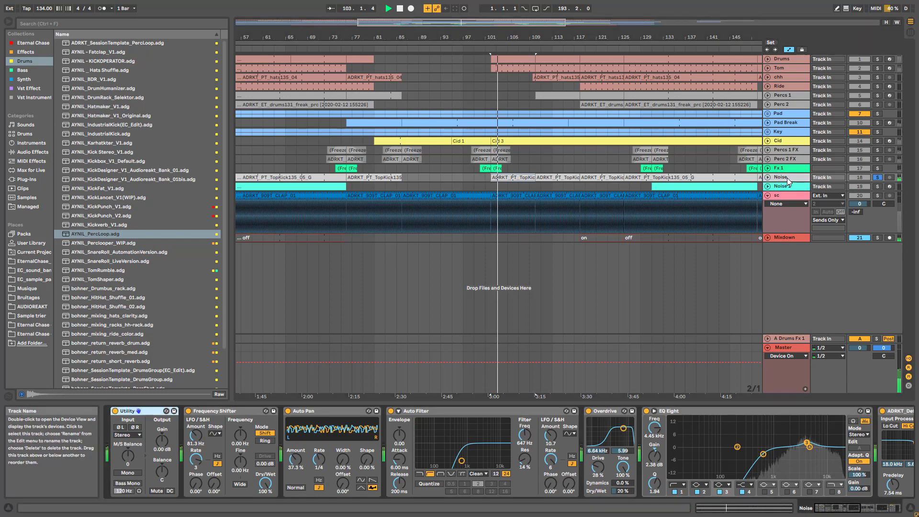
left_click(768, 177)
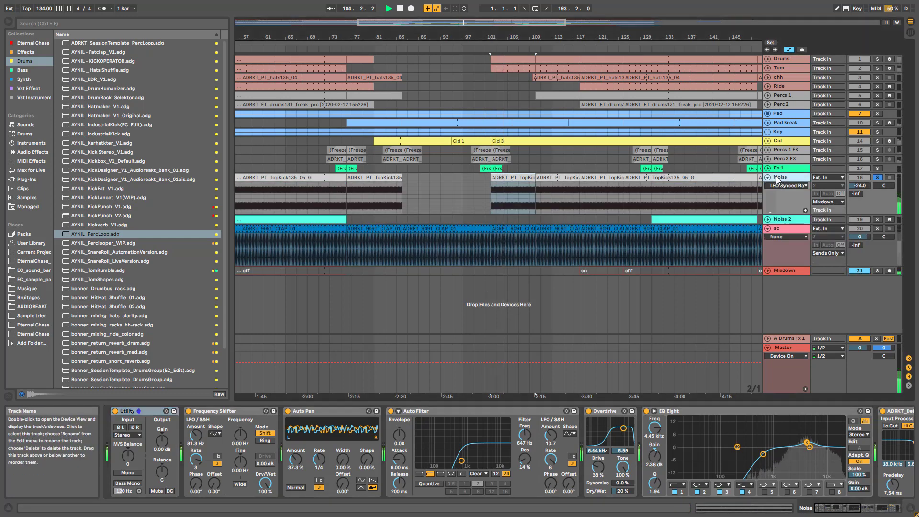
key("space")
Find the Noise track's source sample ADRKT_PT_TopKick135_05_G.wav in the topKick Loop folder of Audioreakt_PossessedTechno and select it.
left_click_drag(493, 23, 494, 63)
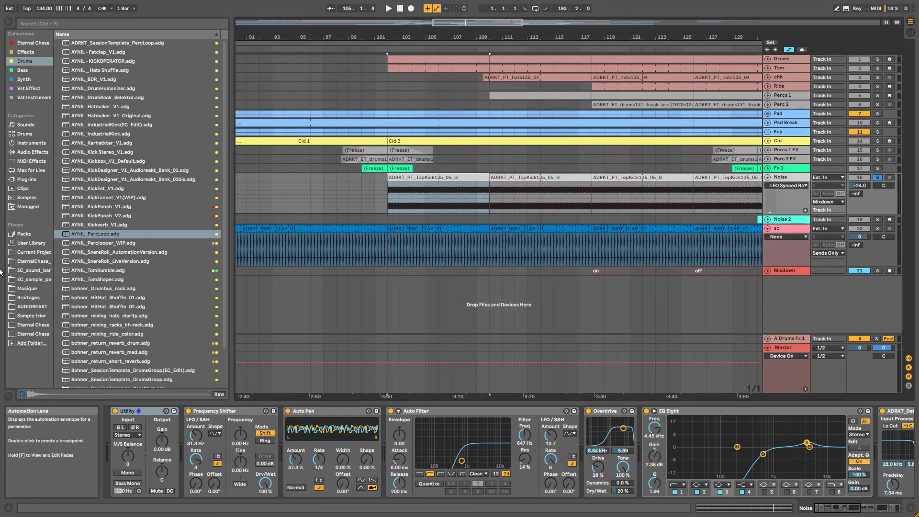
left_click(27, 306)
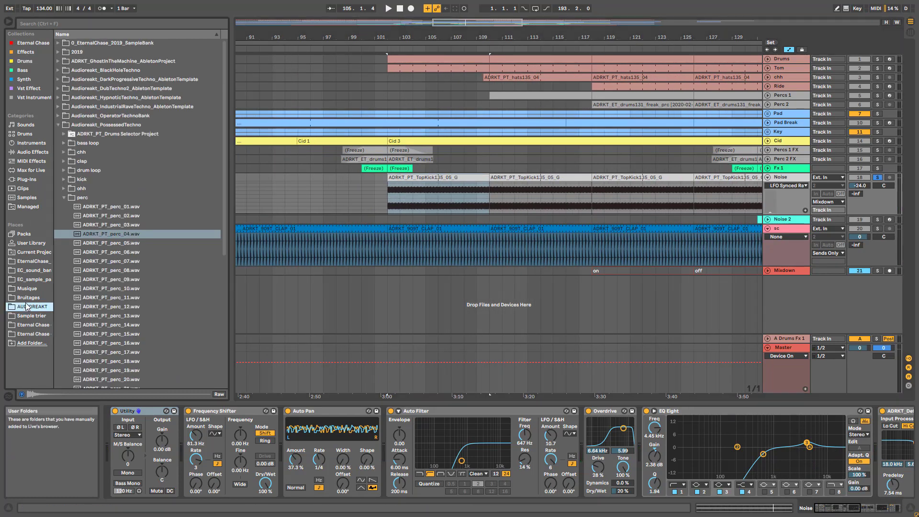
left_click(65, 197)
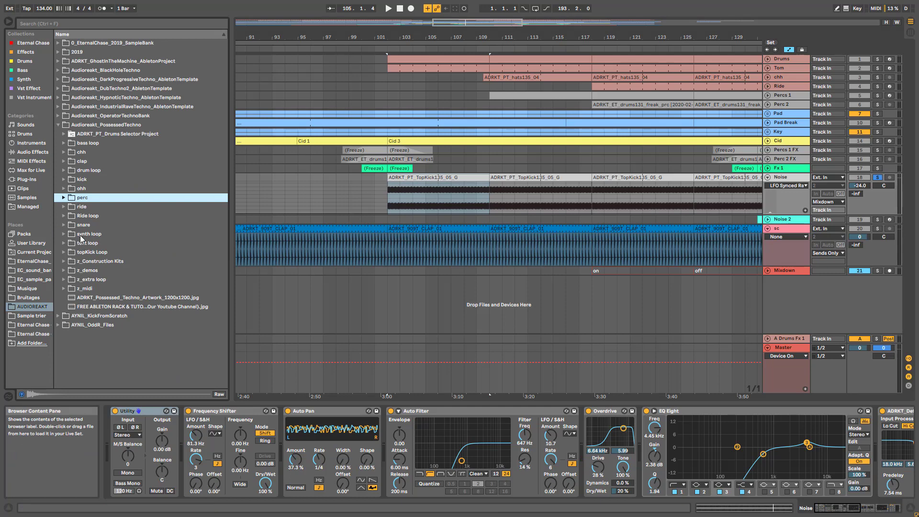
left_click(64, 252)
left_click(130, 298)
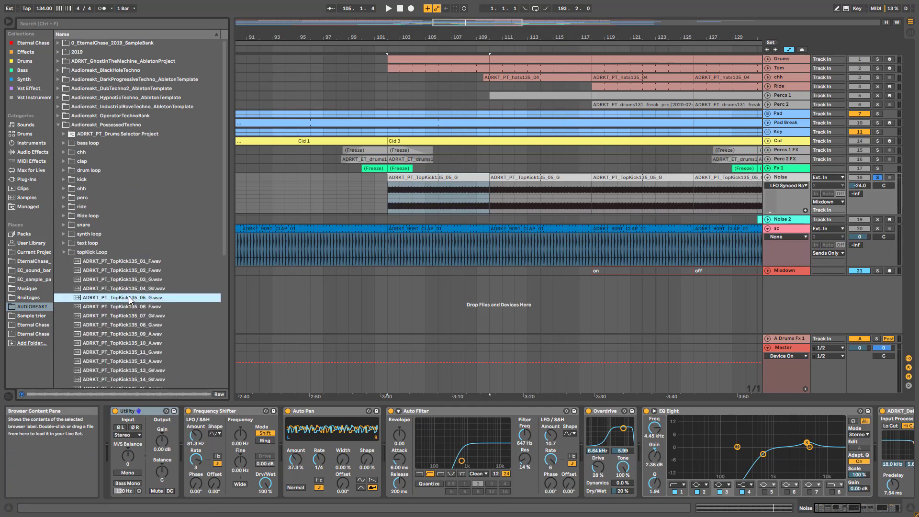
Insert a MIDI track below Noise and load the AYNIL_IndustrialKick.adg preset from the Drums collection onto it.
left_click(789, 180)
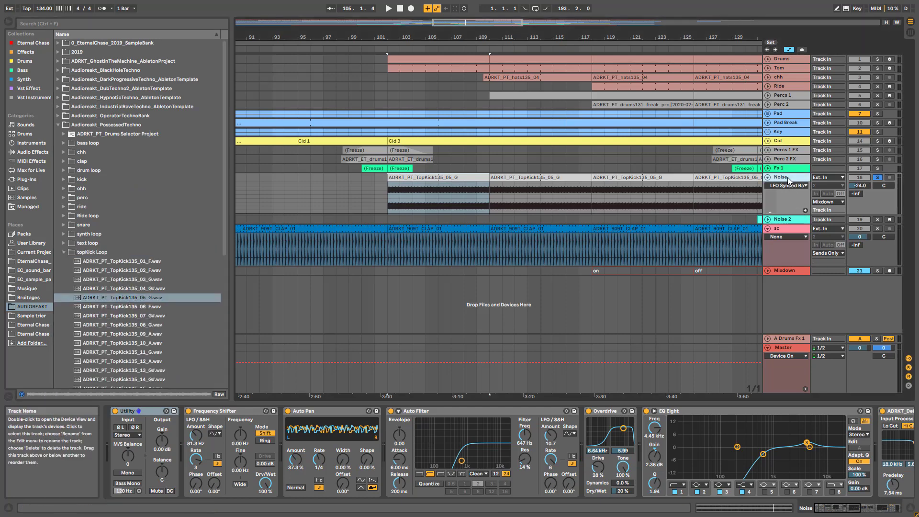
key("ctrl+shift+t")
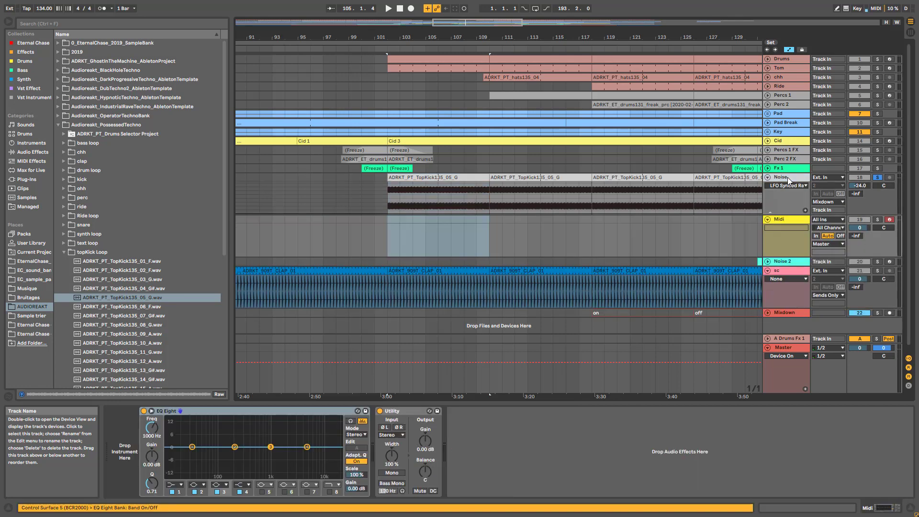
left_click(23, 62)
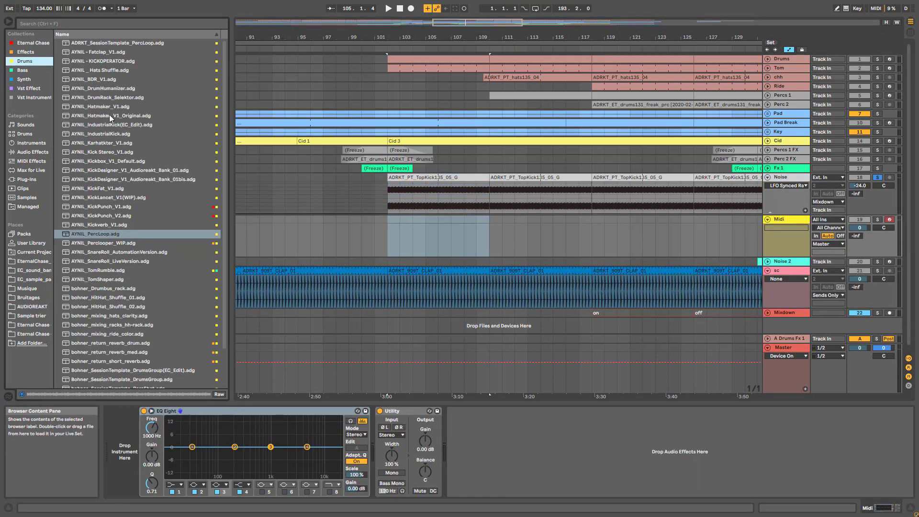
left_click(114, 134)
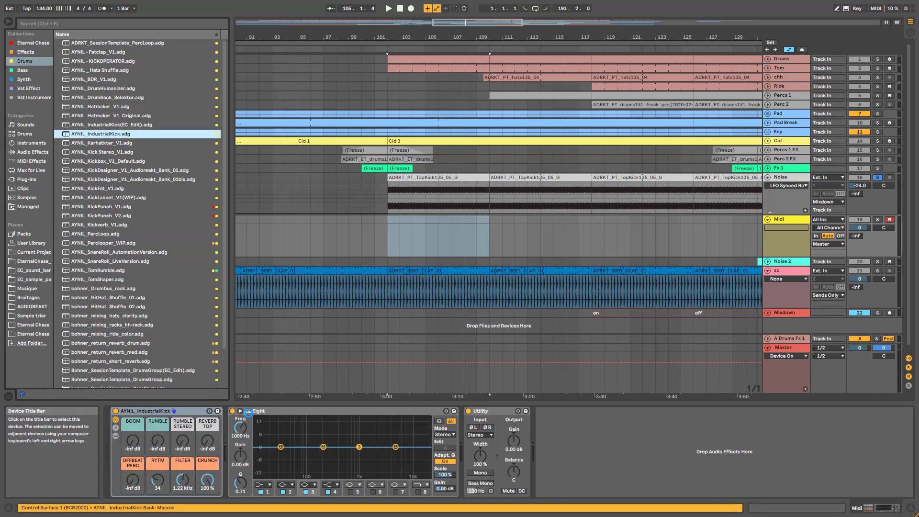
In Session View, create a clip on the Midi track with Kick notes at 1 and 1.2, and shorten its loop to one beat.
key("Tab")
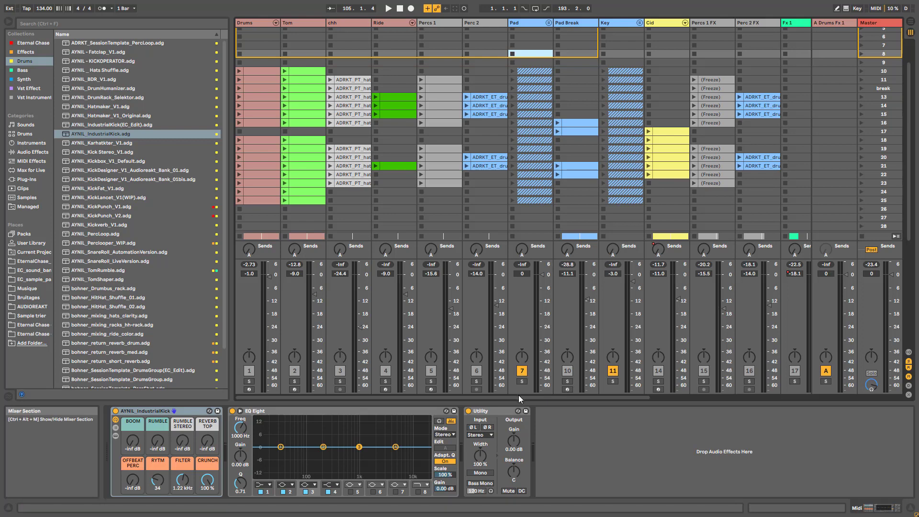
left_click_drag(519, 398, 729, 401)
left_click(641, 30)
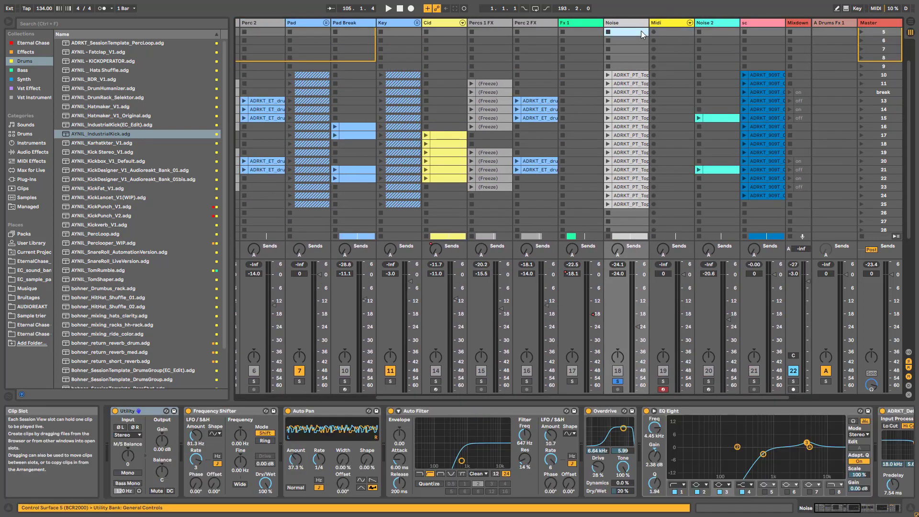
double_click(658, 36)
double_click(258, 394)
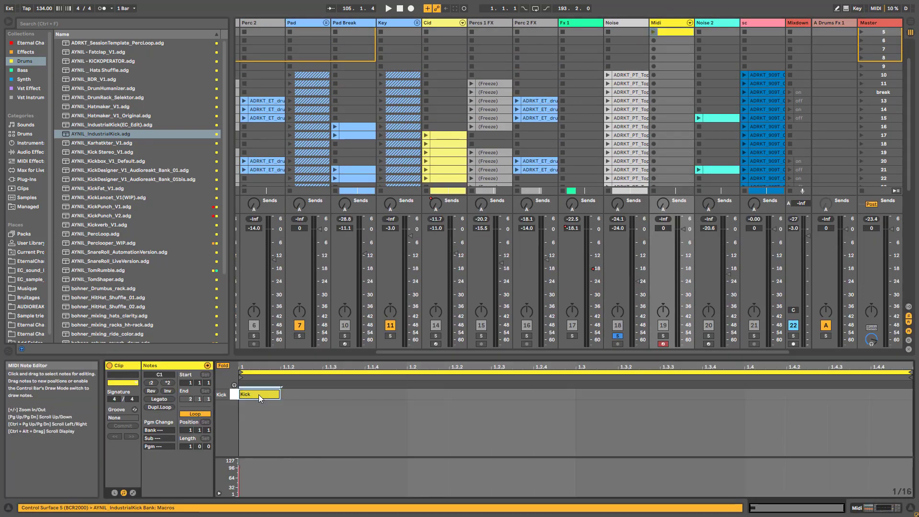
double_click(424, 393)
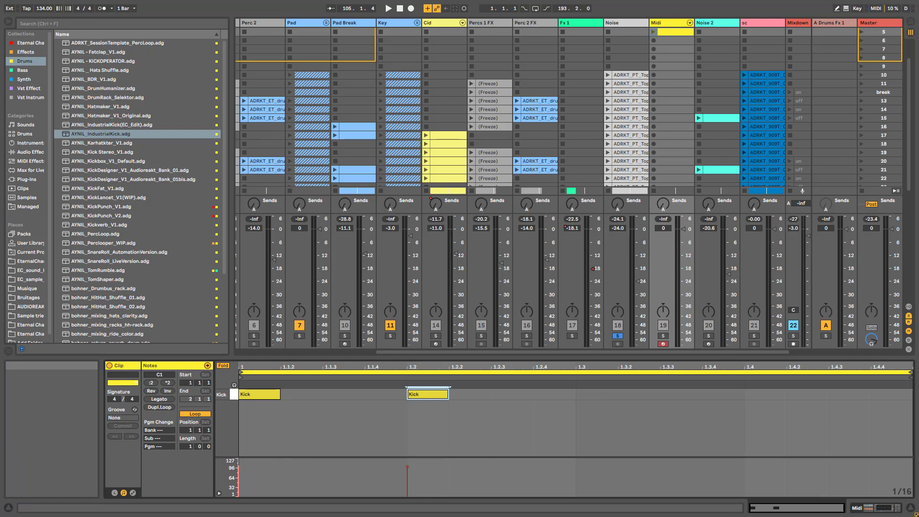
left_click_drag(909, 373, 423, 376)
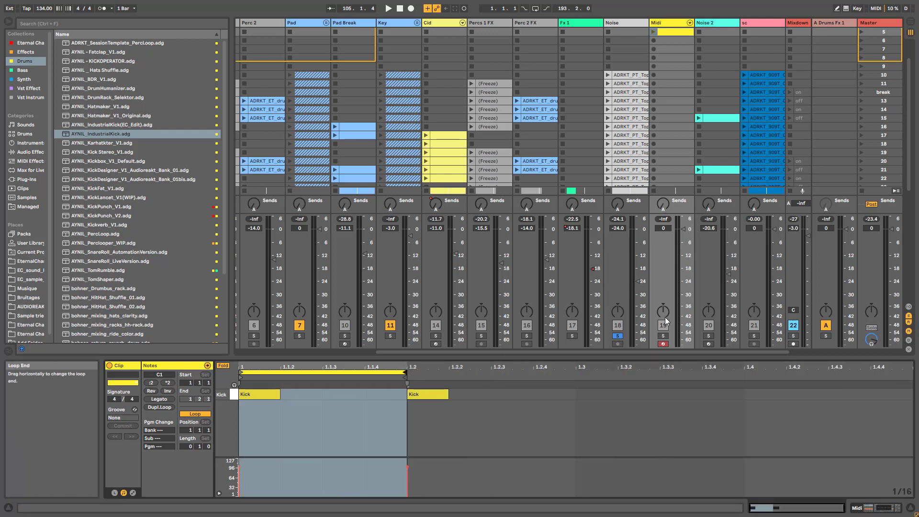
Play the soloed Midi clip with the rack's Offbeat Perc macro at -0.943 dB, and isolate the B Rytmn Perc chain.
left_click(663, 336)
left_click(653, 31)
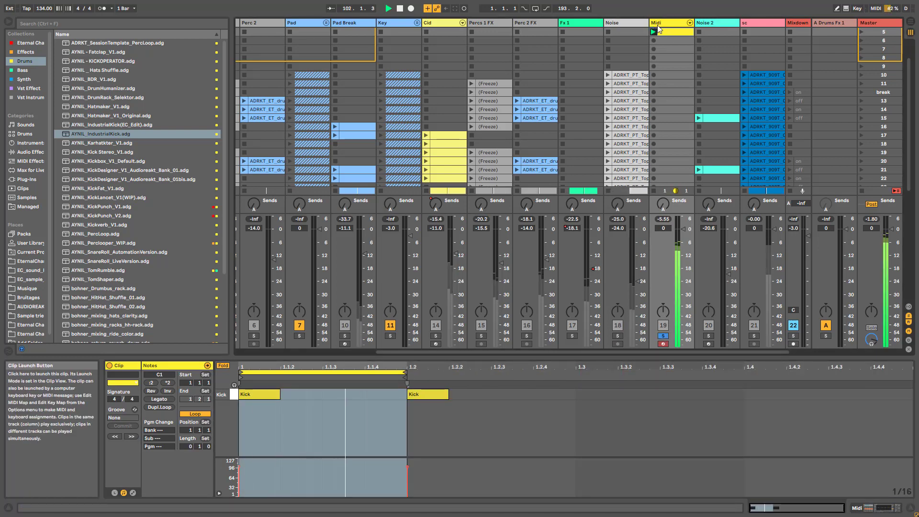
left_click(659, 23)
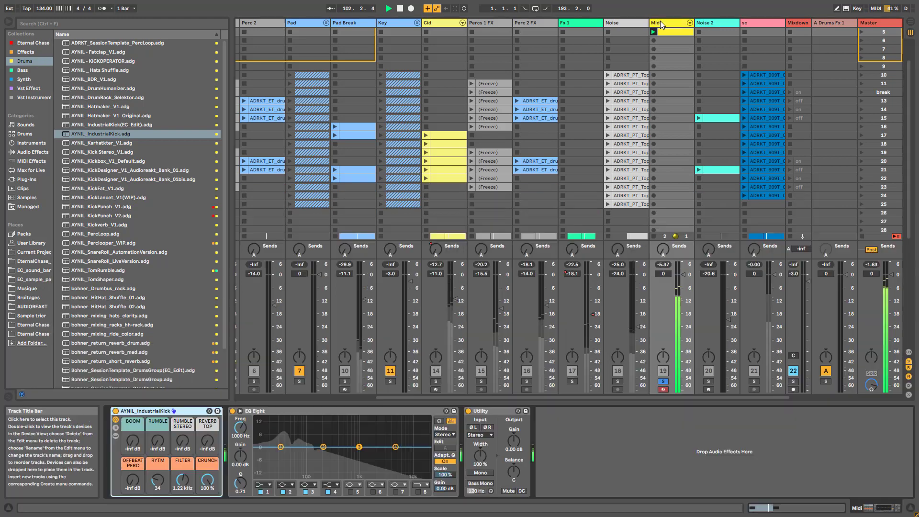
left_click(115, 435)
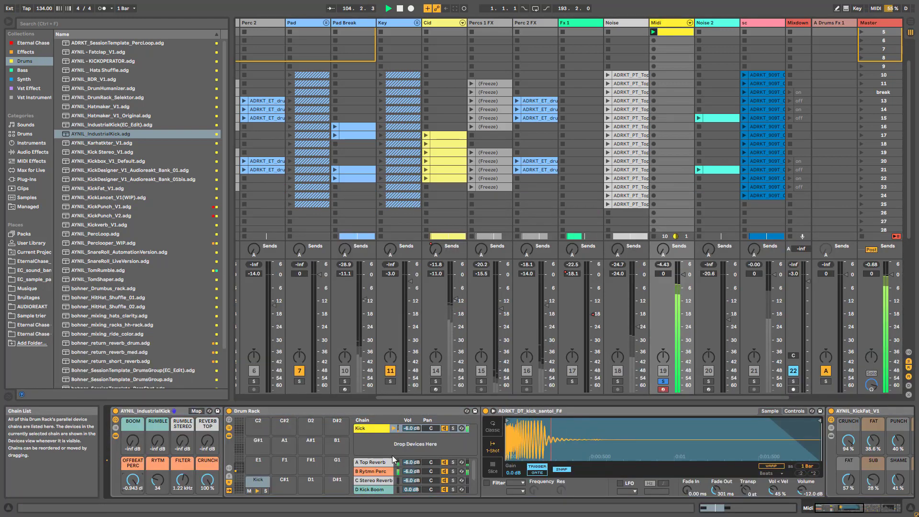
left_click(454, 471)
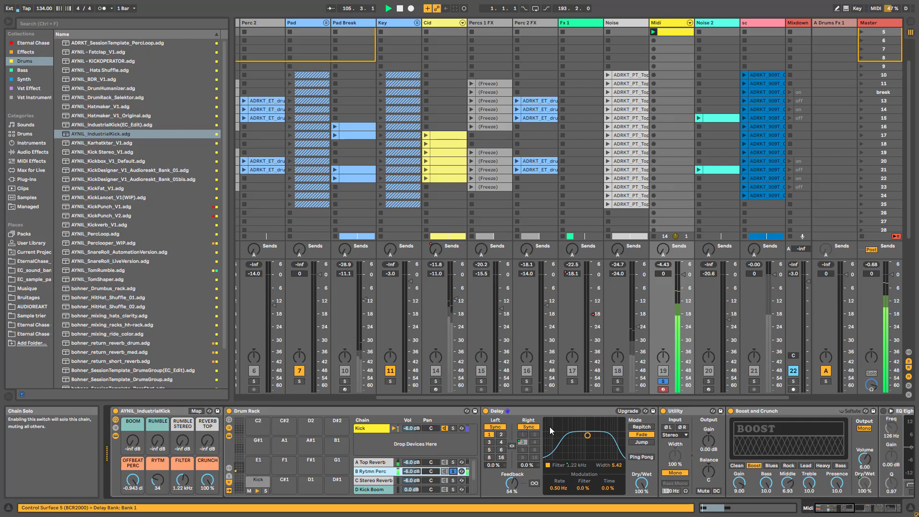
Shape the offbeat percussion with Filter at 15.0 kHz, Crunch at 88.2 %, and the Bass amp type in Boost and Crunch.
left_click_drag(182, 479, 183, 465)
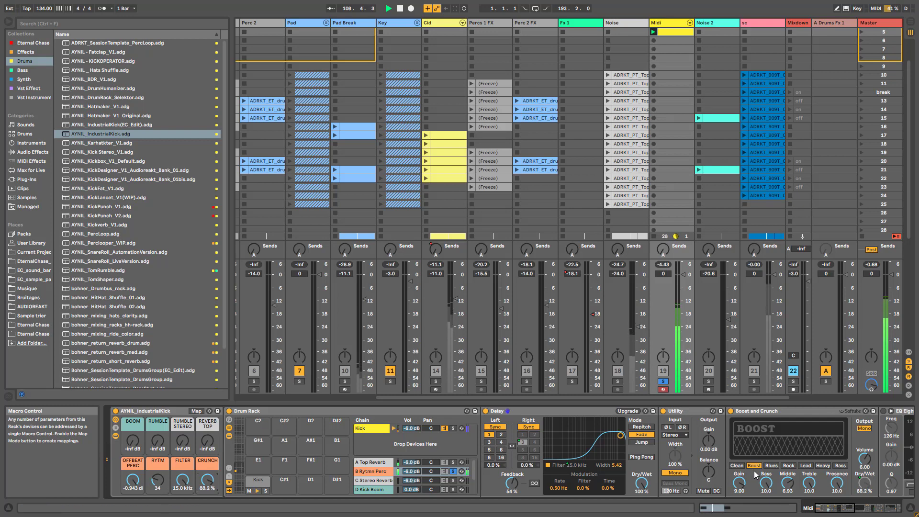
left_click(788, 465)
left_click(806, 466)
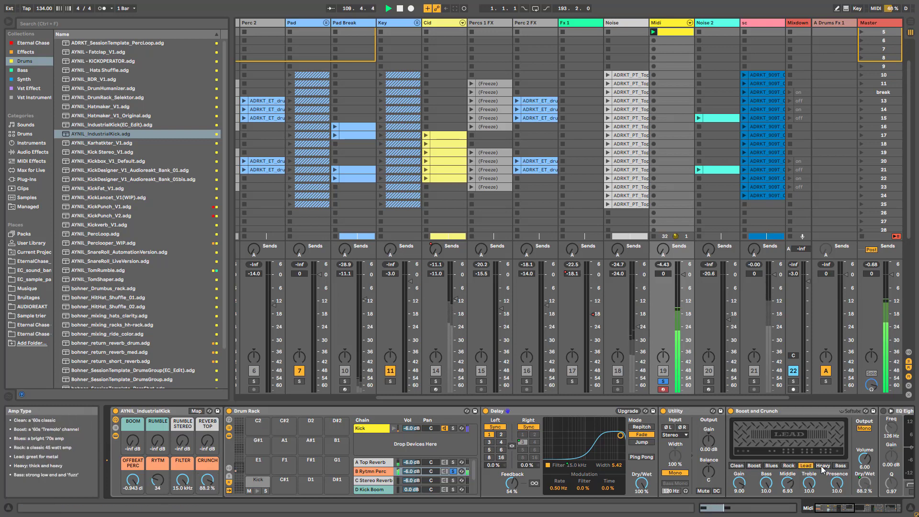
left_click(837, 466)
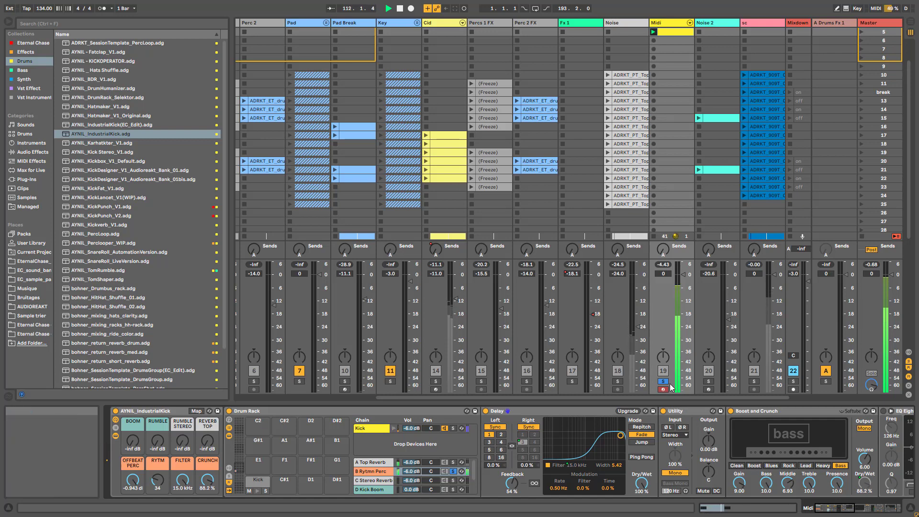
left_click_drag(832, 507, 860, 510)
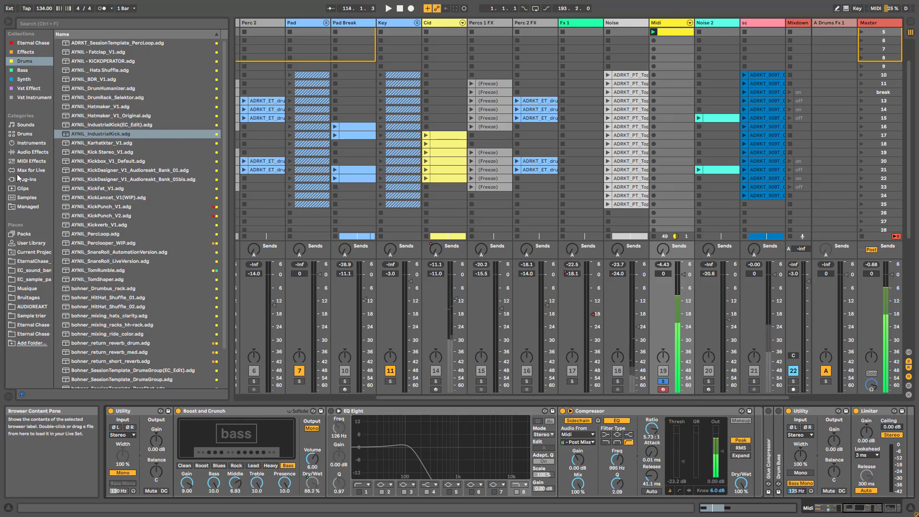
Insert a Reverb between the Compressor and Glue Compressor, with Dry/Wet at 21 % and Decay Time at 1.78 s.
left_click(33, 151)
scroll(87, 340, "down", 1)
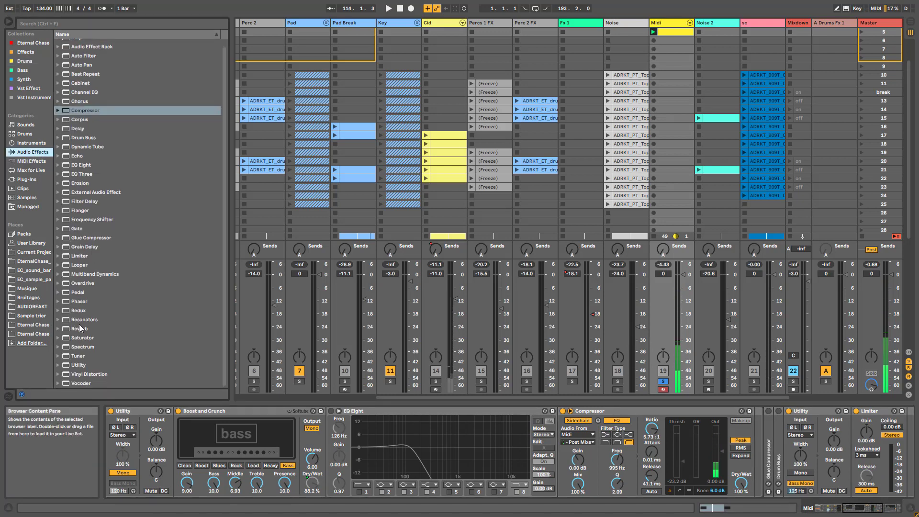
left_click(79, 329)
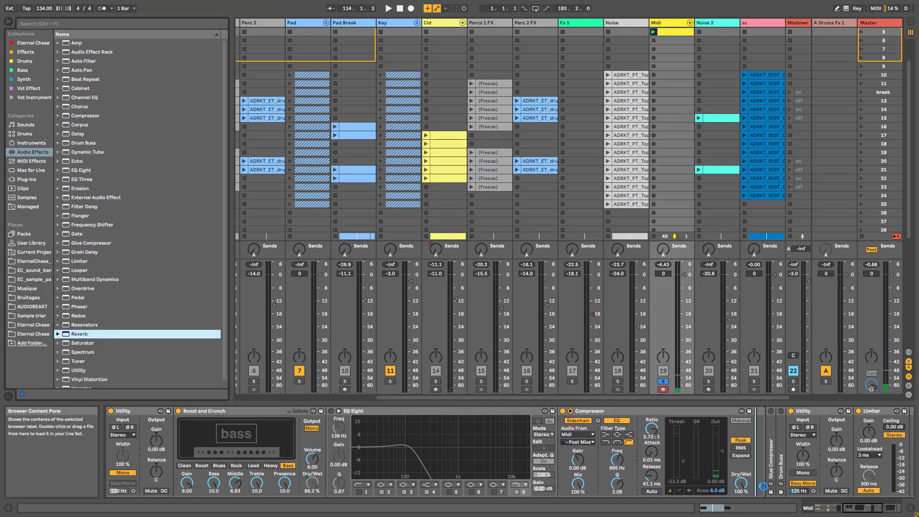
key("space")
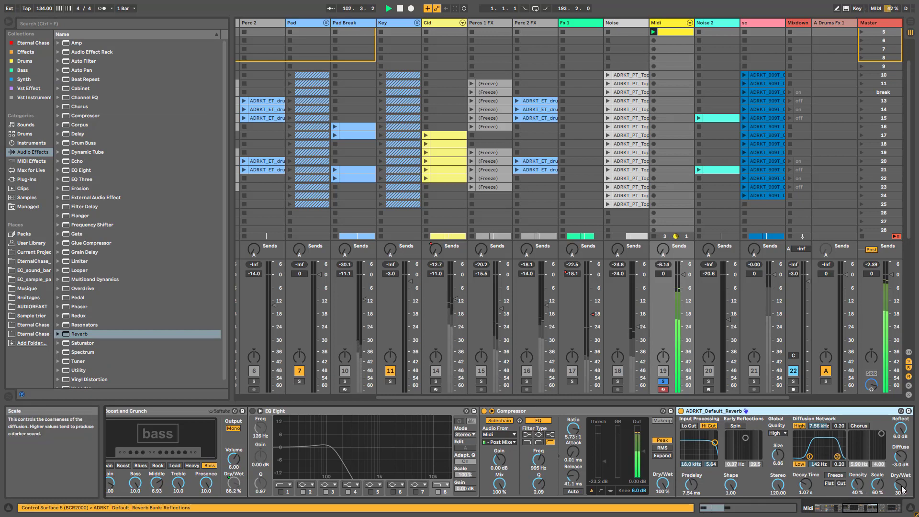
left_click_drag(900, 484, 900, 487)
mouse_move(806, 484)
left_mouse_down()
mouse_move(805, 470)
mouse_move(802, 495)
left_mouse_up()
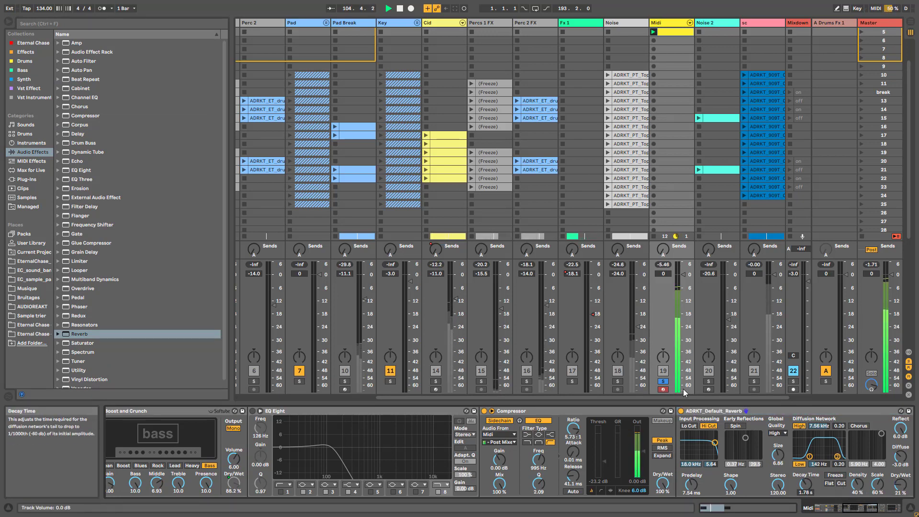
Lower the Midi track's volume to -16.9 dB and compare it with the Noise track, alone and within the full mix.
left_click_drag(684, 392, 683, 414)
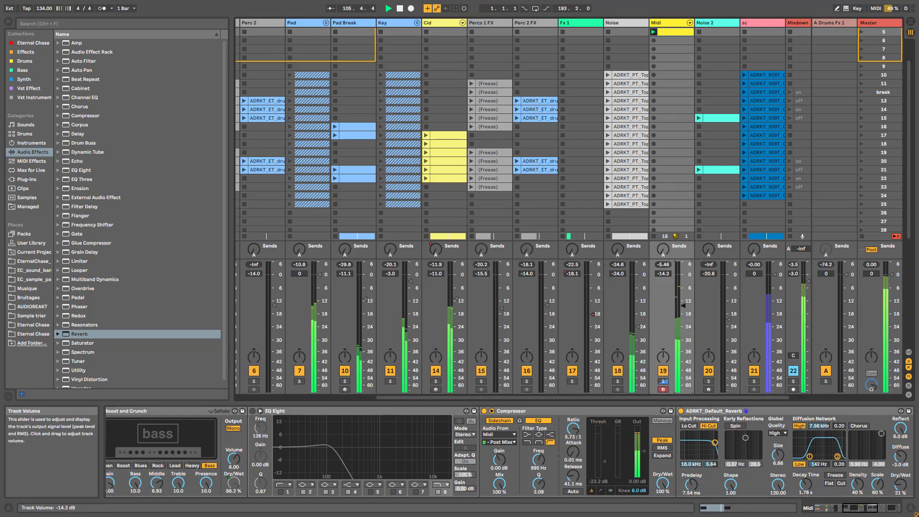
left_click(619, 382)
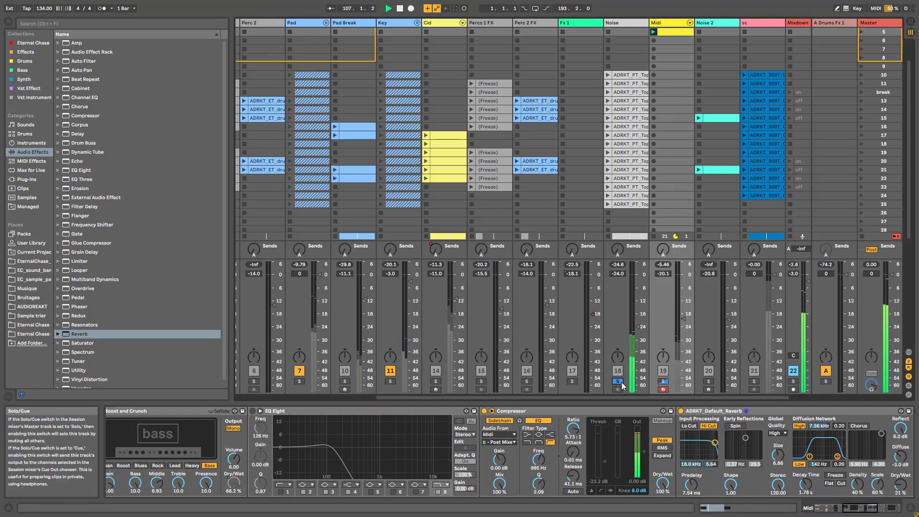
left_click(663, 381)
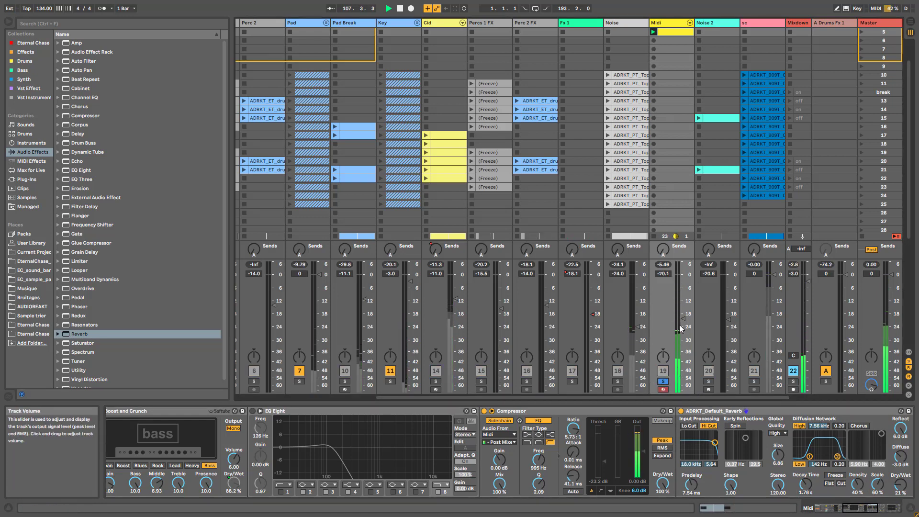
left_click(662, 382)
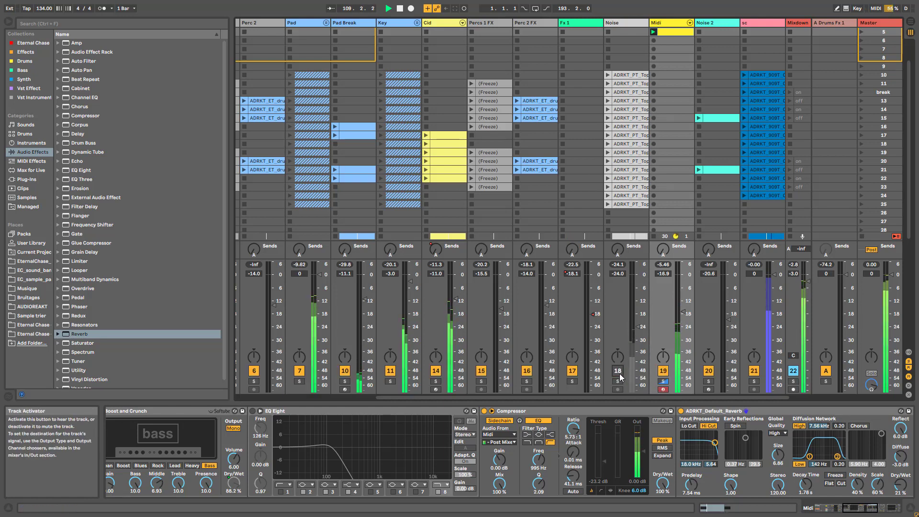
left_click(663, 370)
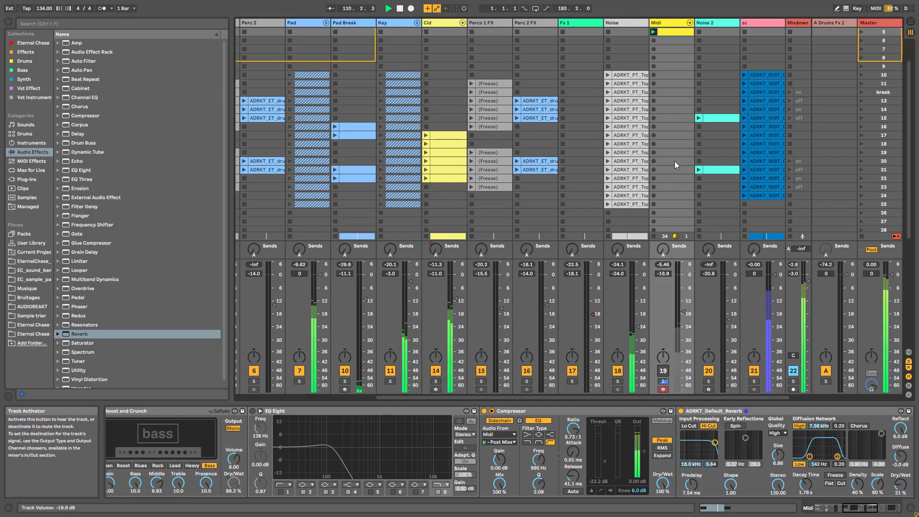
Review the AYNIL_IndustrialKick rack on the Midi track, including its macros, Kick chain and kick sample.
left_click(661, 22)
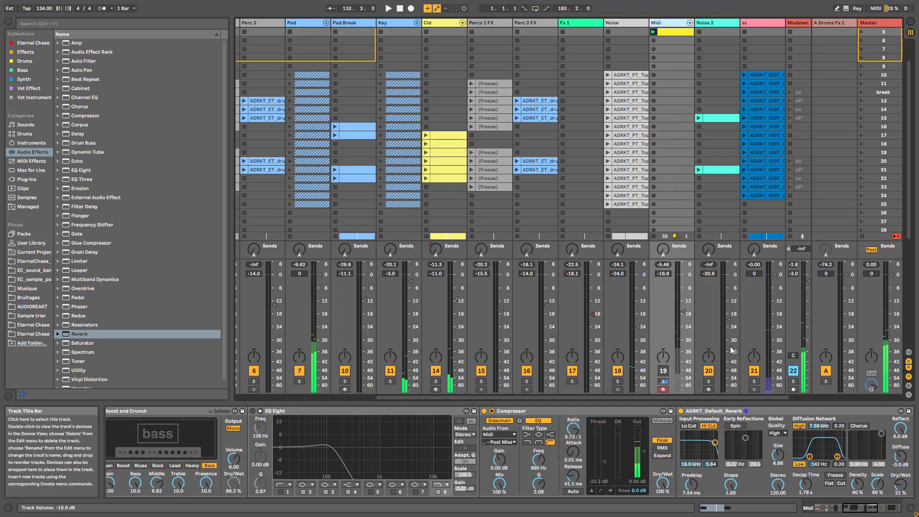
left_click_drag(834, 508, 160, 507)
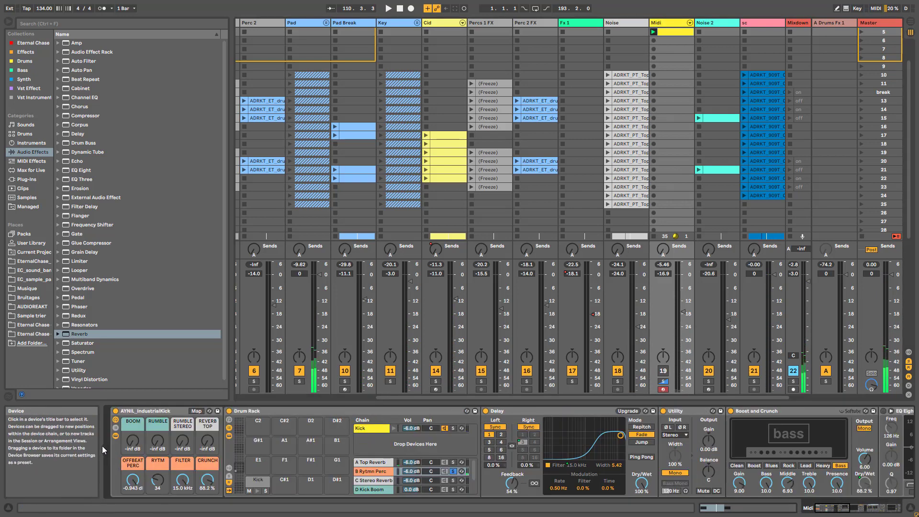
left_click(369, 430)
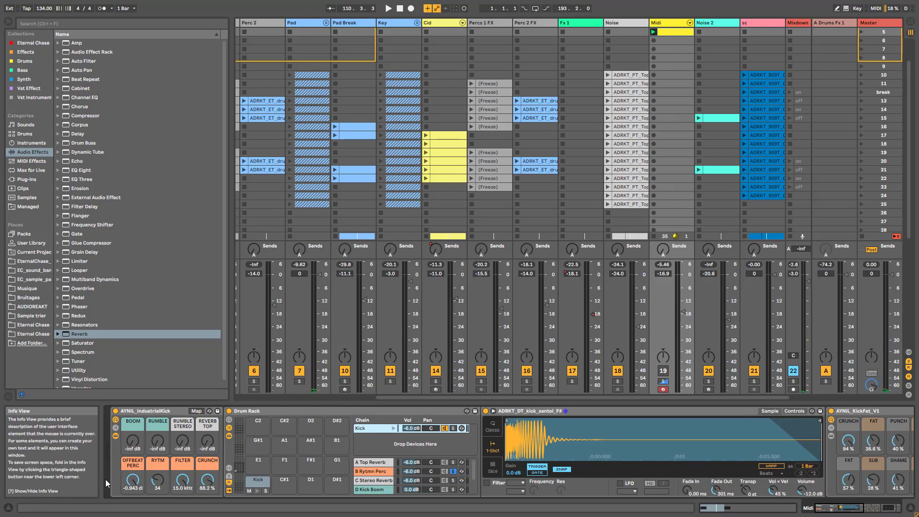
left_click(161, 421)
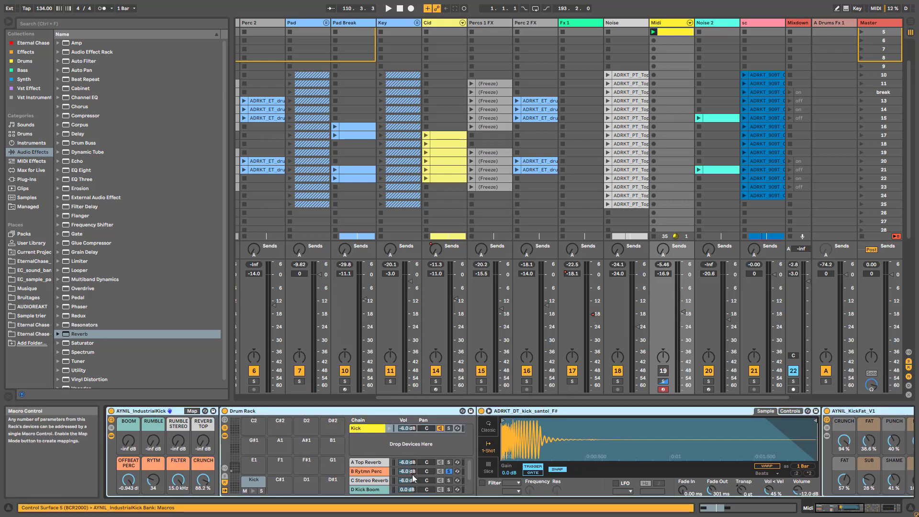
Delete the Midi track holding the industrial kick demo and return to the Arrangement View.
left_click(659, 22)
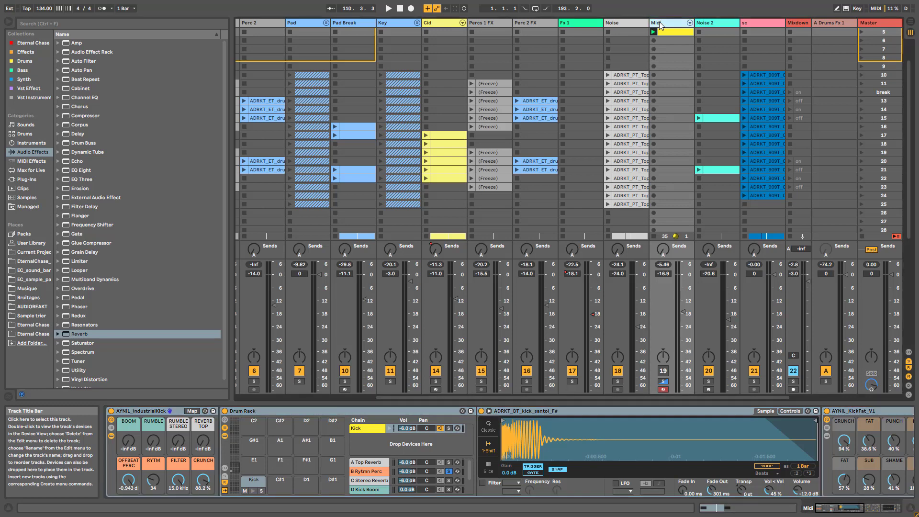
key("Delete")
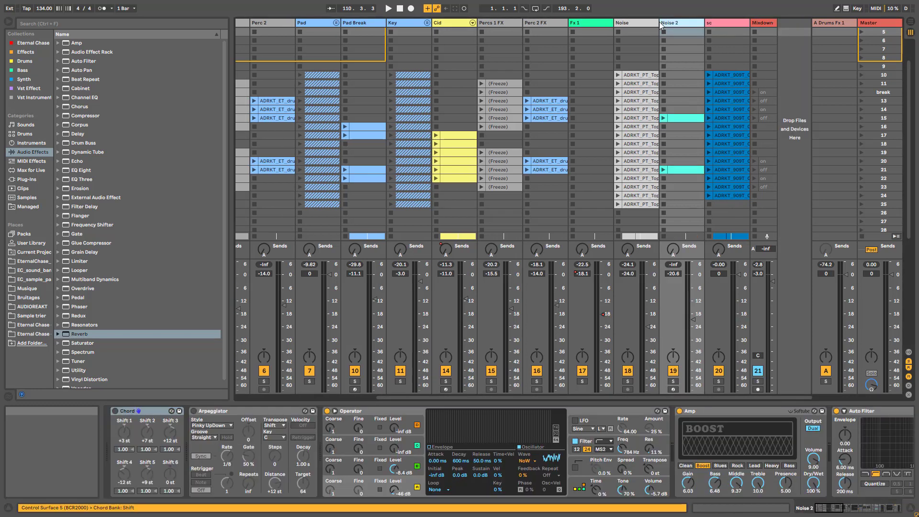
key("Tab")
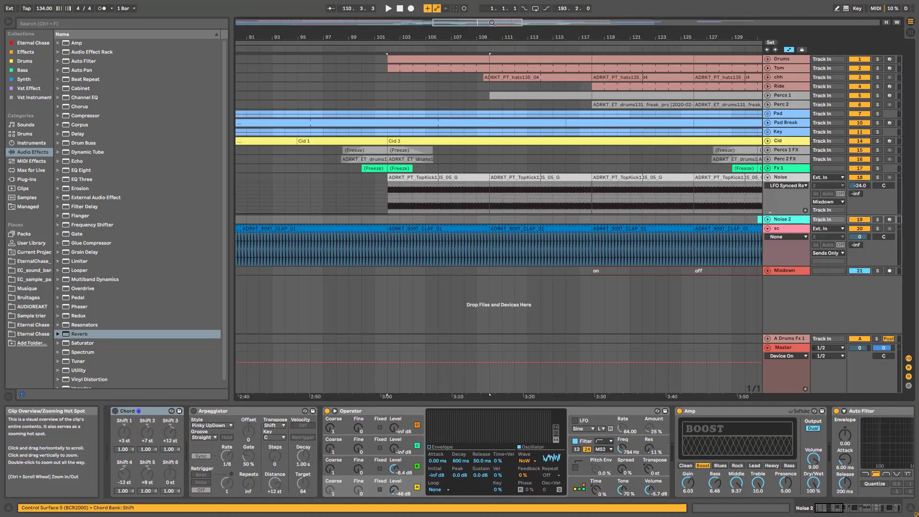
Show a wider span of the arrangement, solo the Noise track and play it from bar 102.
left_click_drag(492, 22, 494, 10)
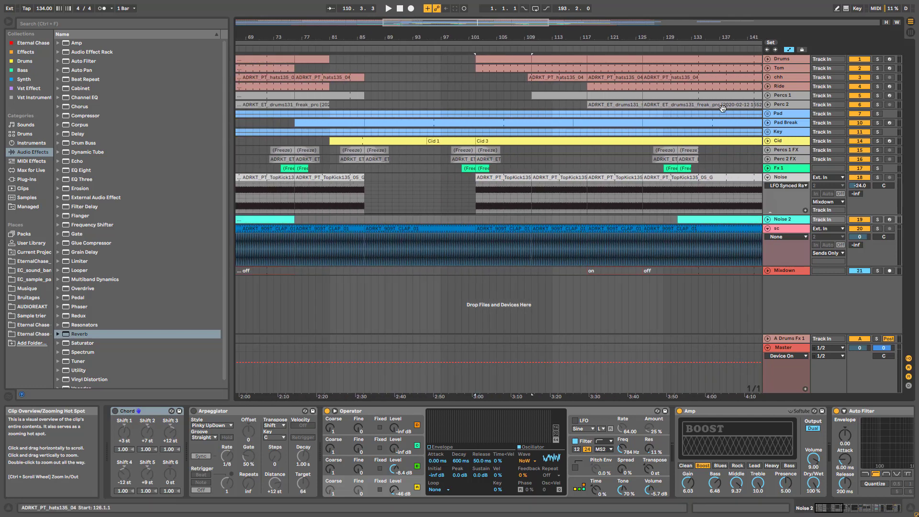
left_click(878, 178)
key("space")
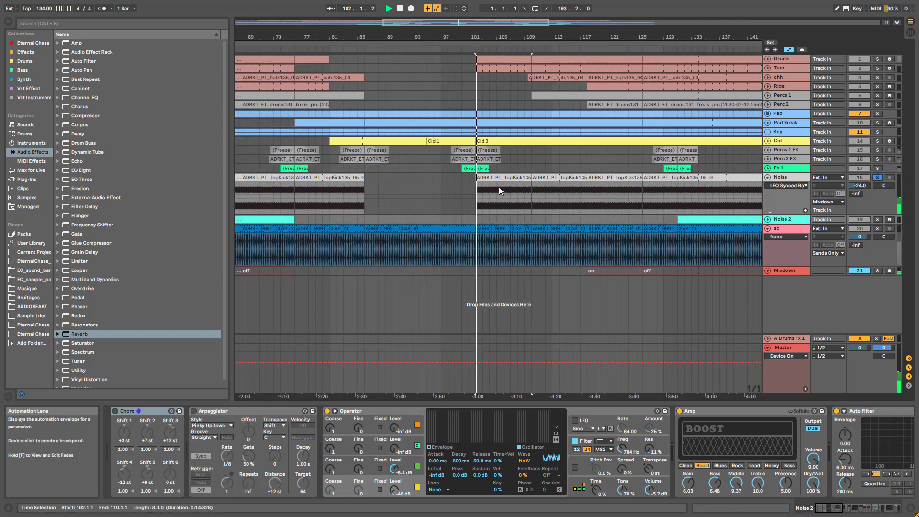
Compare the Noise track within the full mix and soloed, stopping playback with its device chain shown.
left_click(878, 178)
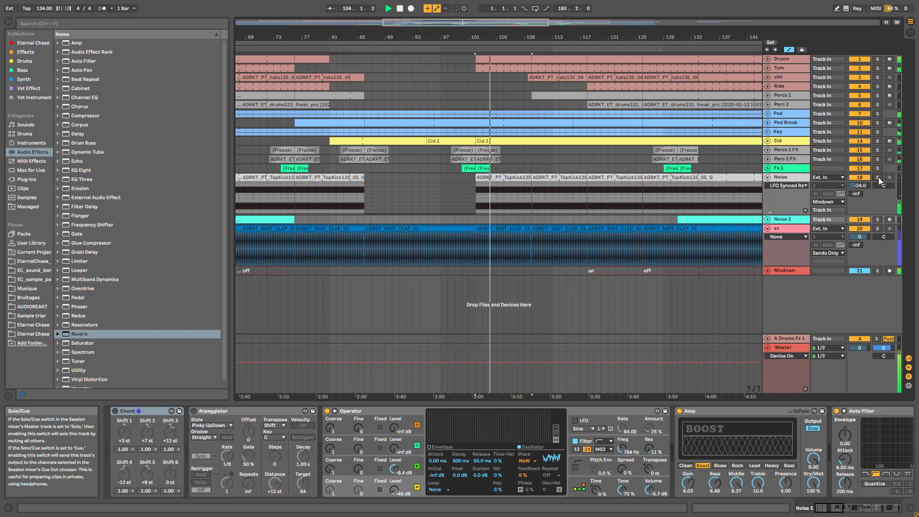
left_click(878, 178)
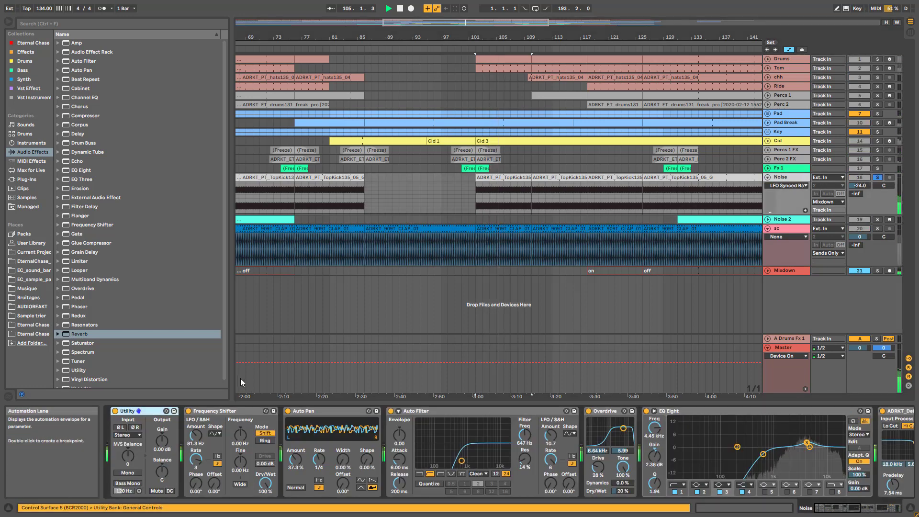
key("space")
Bypass the Noise track's Frequency Shifter, Auto Pan, Auto Filter, Overdrive, first EQ Eight and ADRKT_Default_Reverb.
left_click(188, 411)
left_click(288, 410)
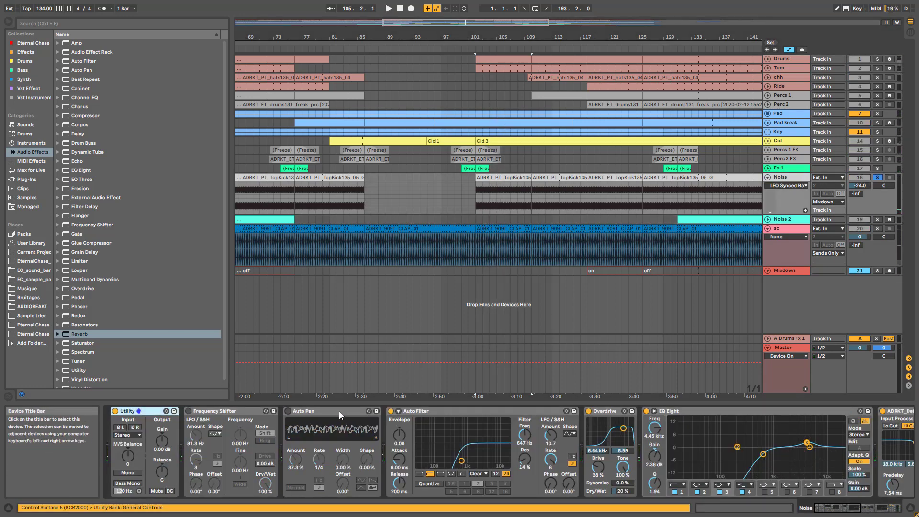
left_click(390, 411)
left_click(589, 410)
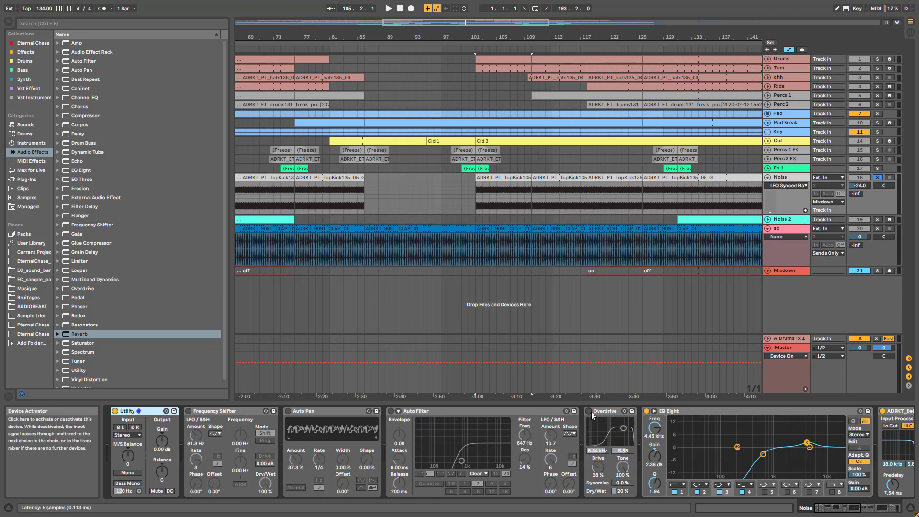
left_click(882, 411)
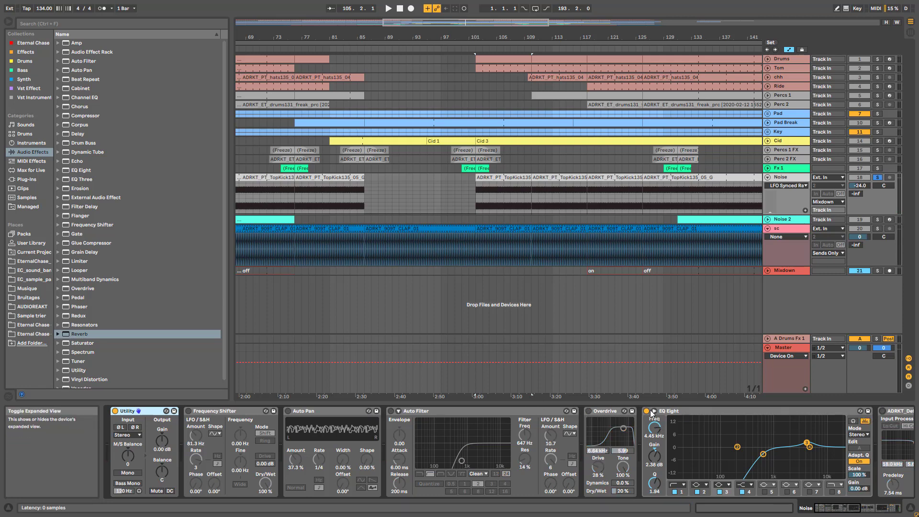
left_click(883, 508)
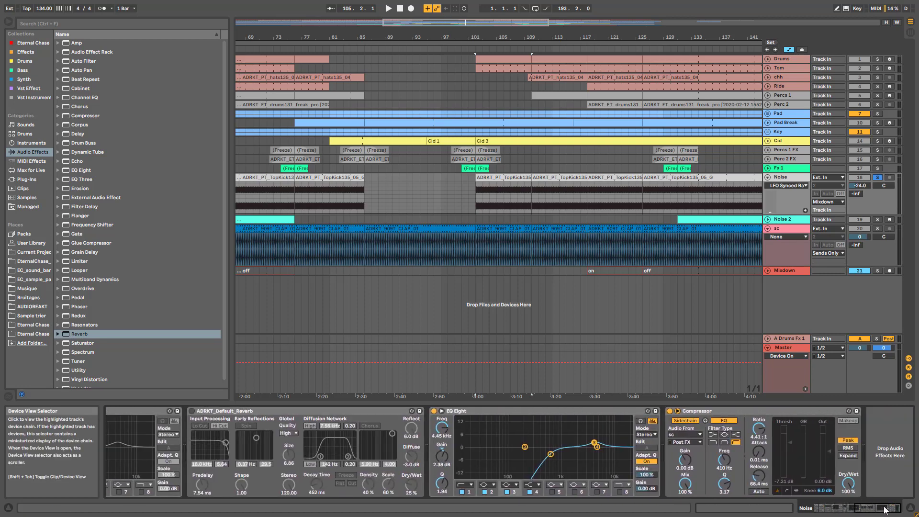
Play the stripped-down Noise chain and compare it with the Frequency Shifter on and off, leaving the device enabled.
key("space")
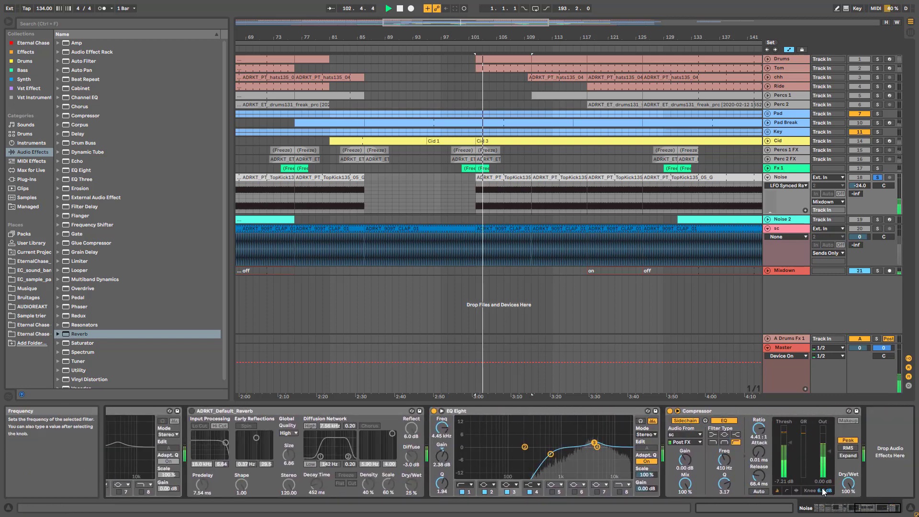
left_click_drag(858, 508, 771, 508)
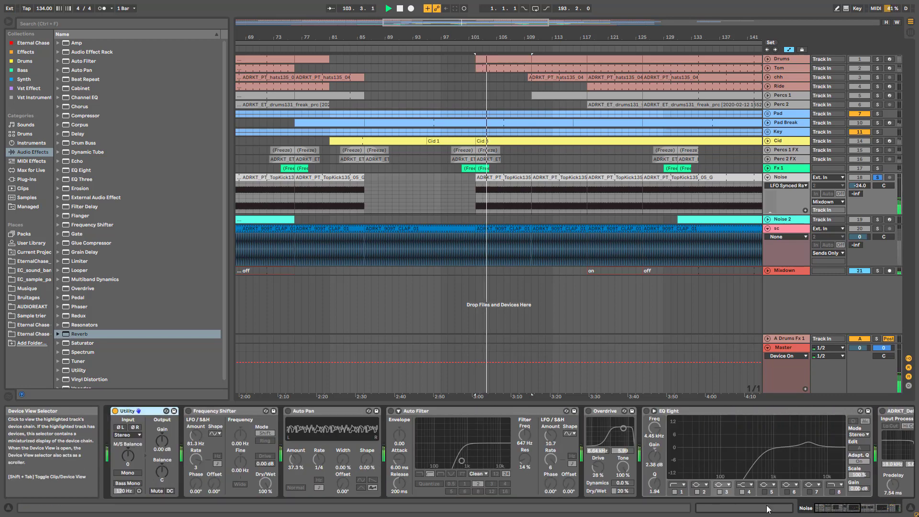
left_click(188, 410)
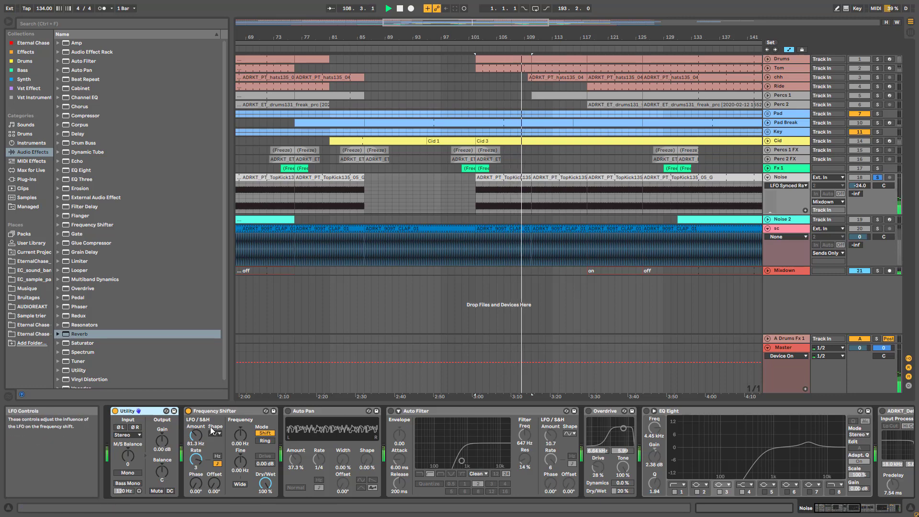
left_click(188, 411)
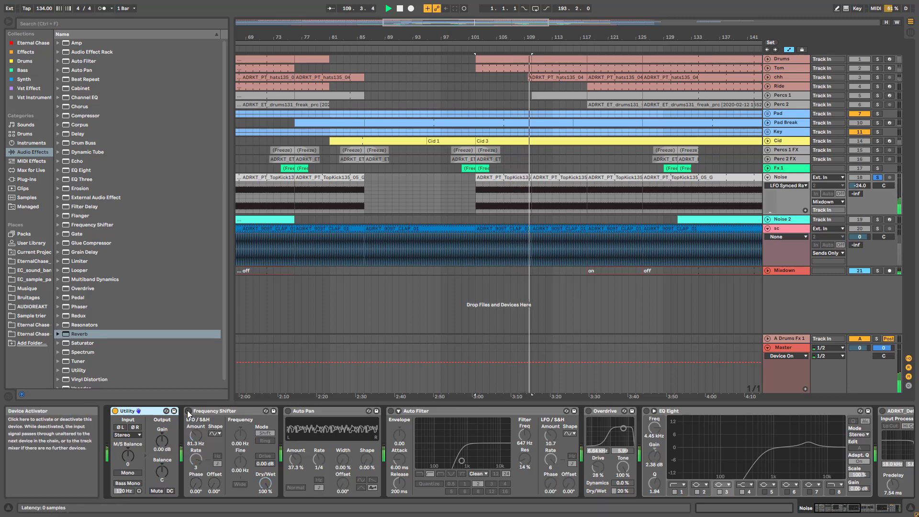
left_click(188, 411)
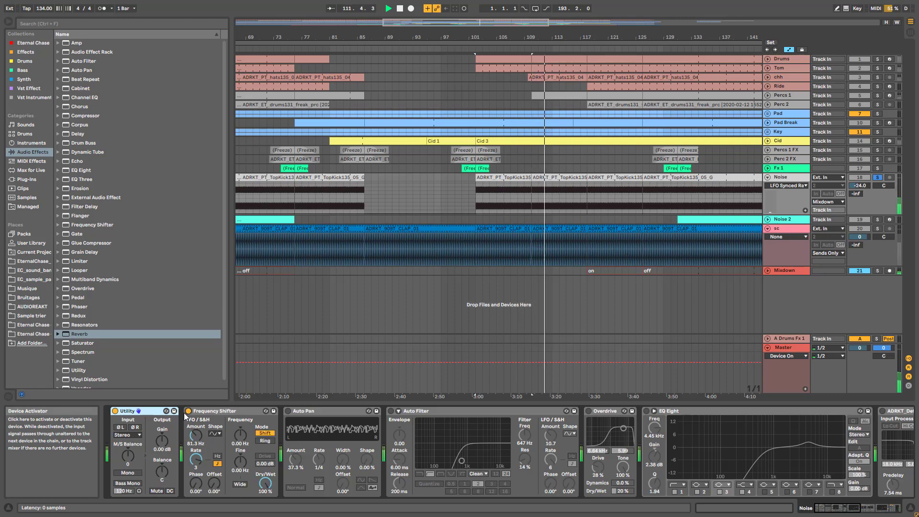
Re-enable the Auto Pan and Auto Filter on the Noise track, listening to the loop from bar 102.
left_click(289, 411)
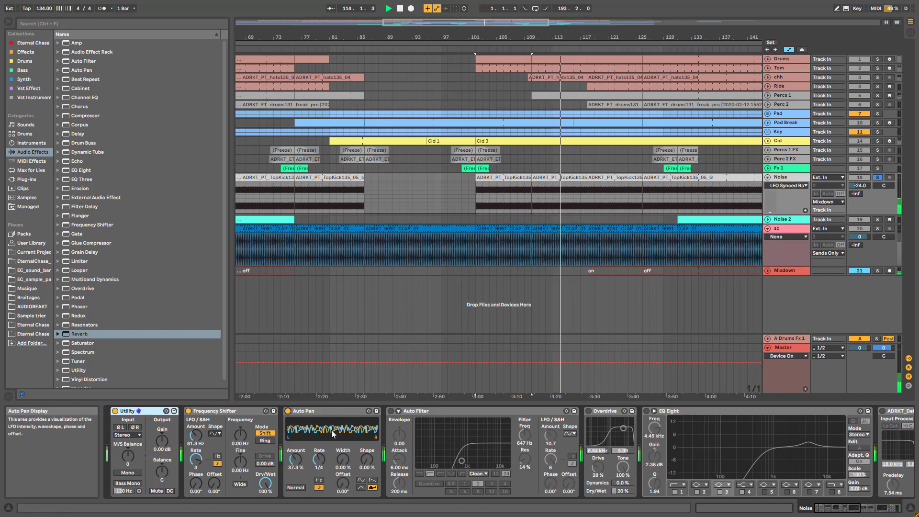
key("space")
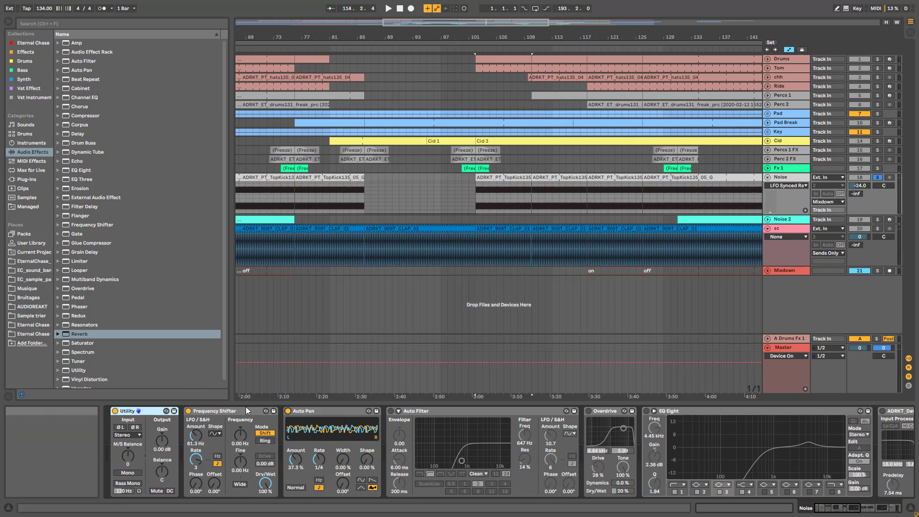
left_click(392, 412)
key("space")
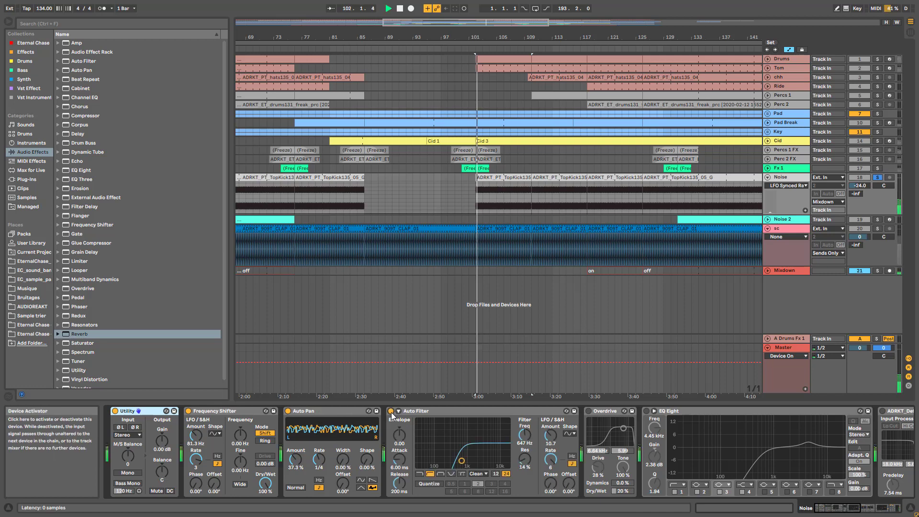
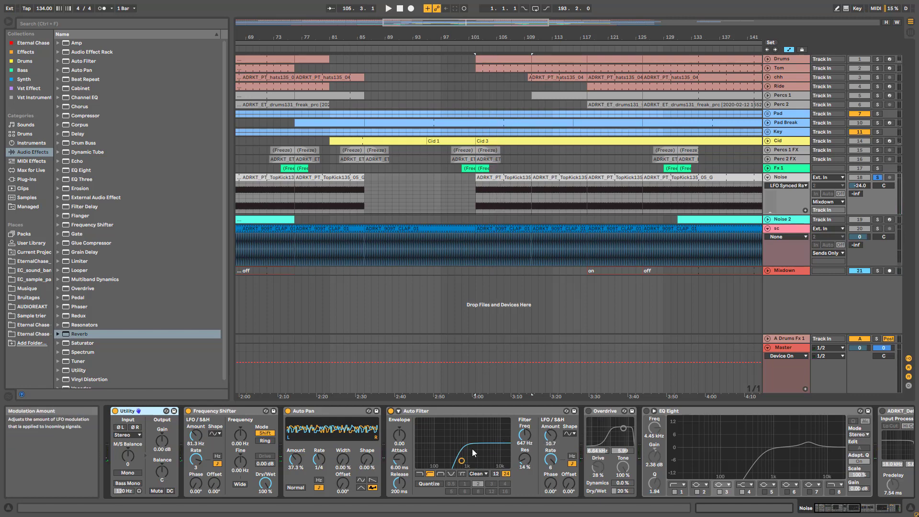
left_click_drag(463, 462, 454, 460)
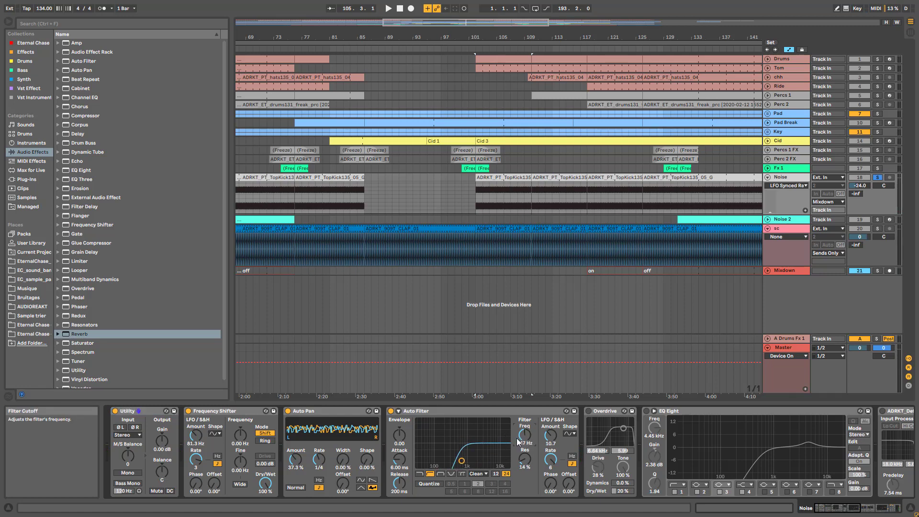
key("space")
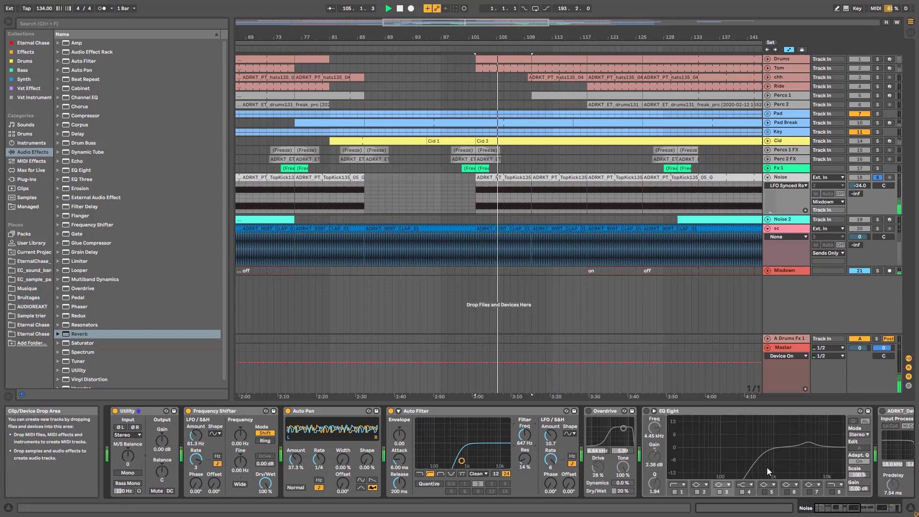
Re-enable the Overdrive, first EQ Eight and ADRKT_Default_Reverb during playback, ending at the sidechain Compressor of the Noise chain.
scroll(670, 459, "right", 5)
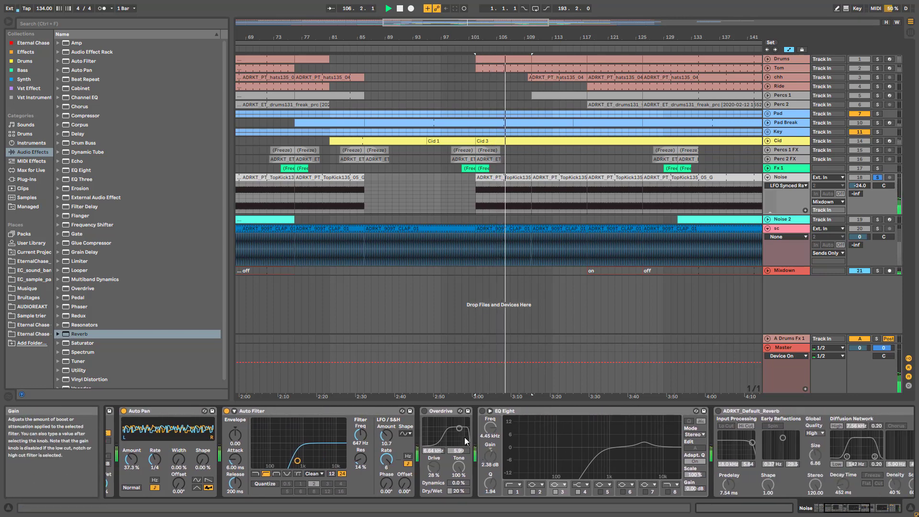
left_click(424, 410)
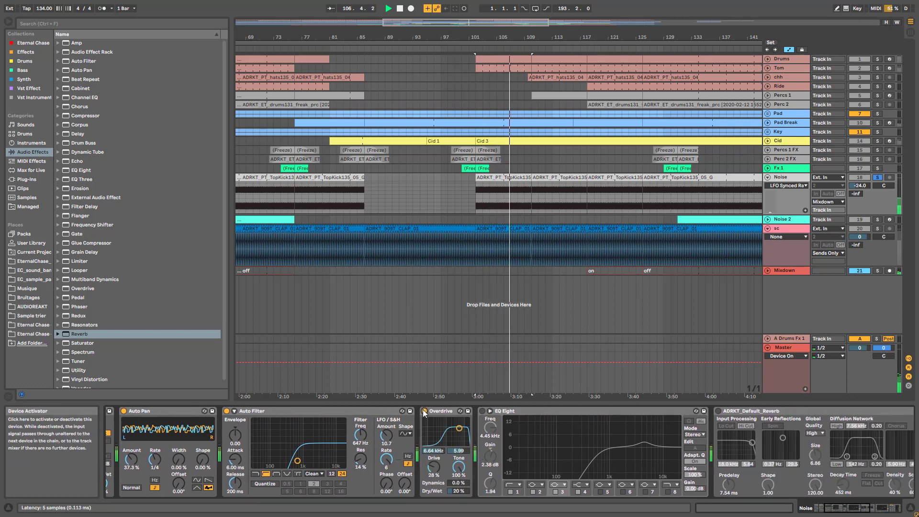
left_click(482, 411)
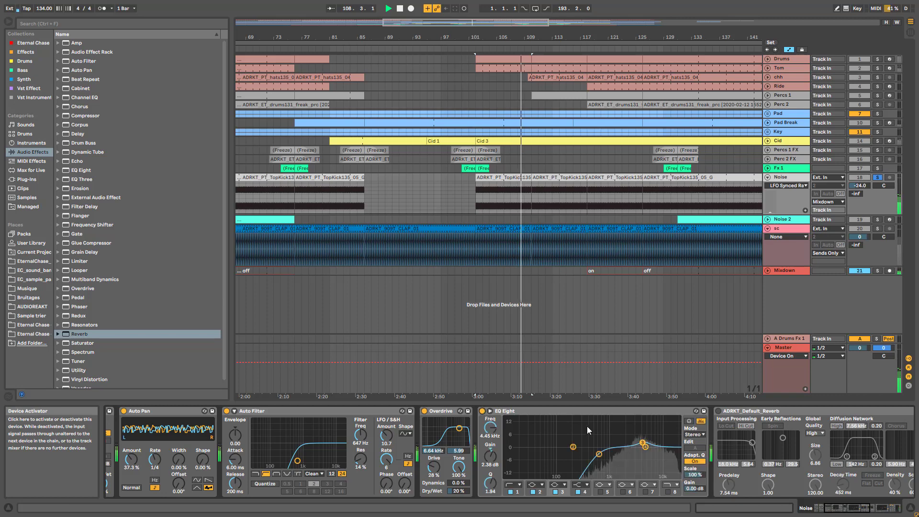
scroll(849, 510, "right", 1)
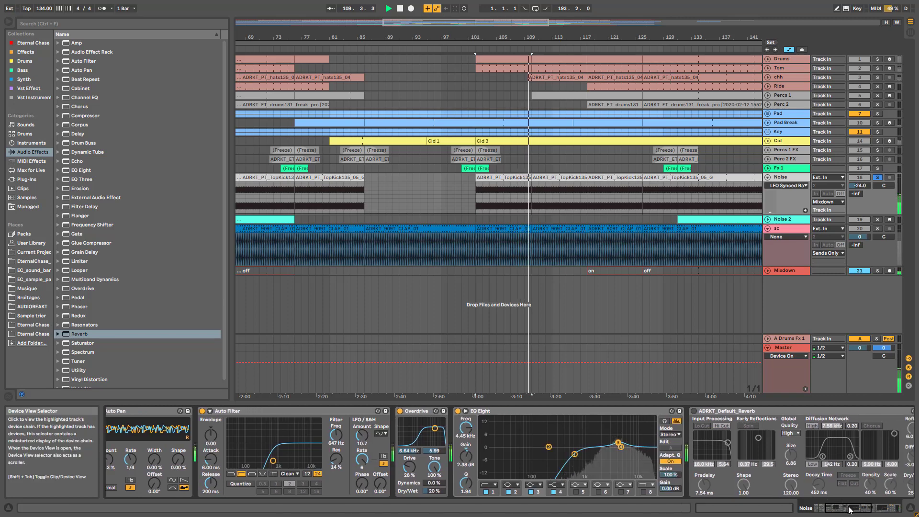
scroll(850, 510, "right", 2)
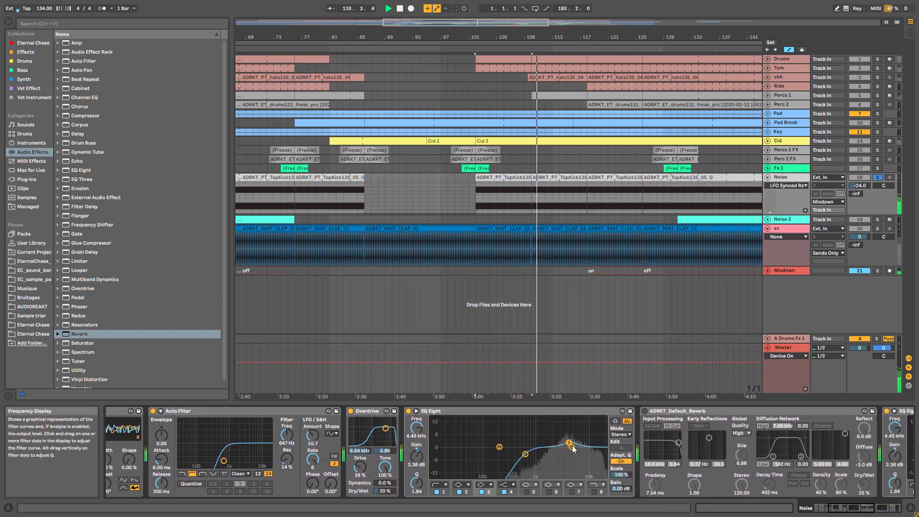
left_click(644, 411)
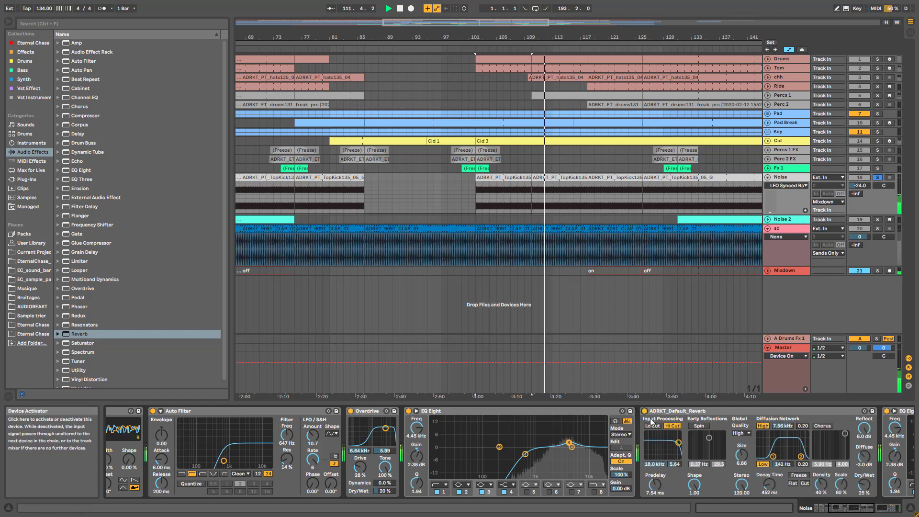
left_click_drag(850, 507, 873, 496)
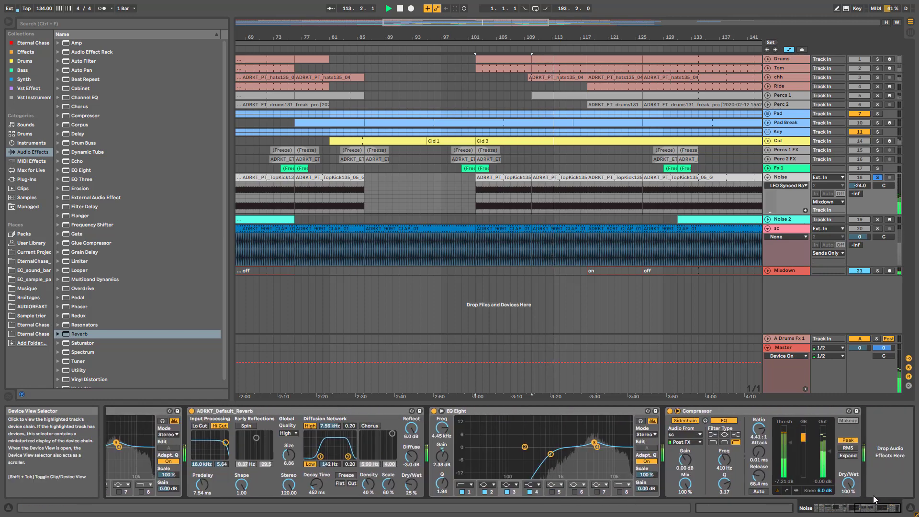
Unsolo the Noise track and unfold the Noise 2 track with its device chain displayed.
left_click(877, 177)
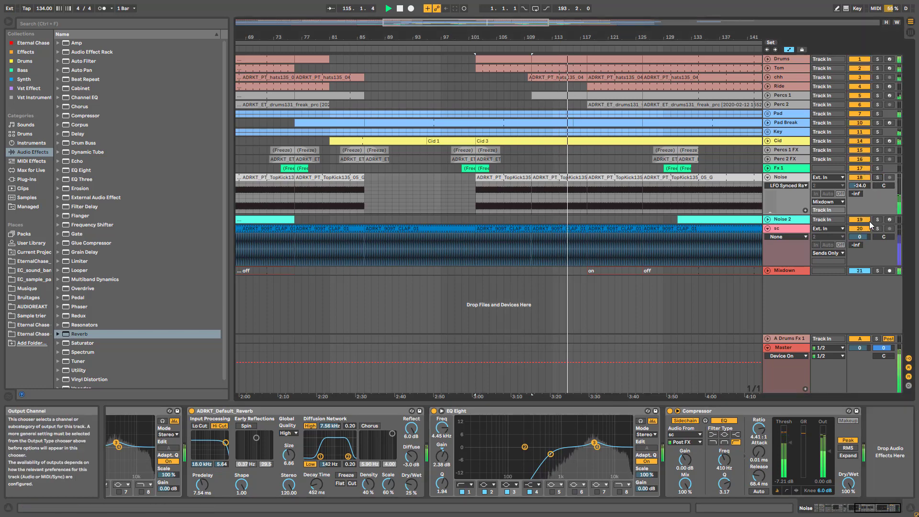
left_click(767, 219)
left_click(781, 221)
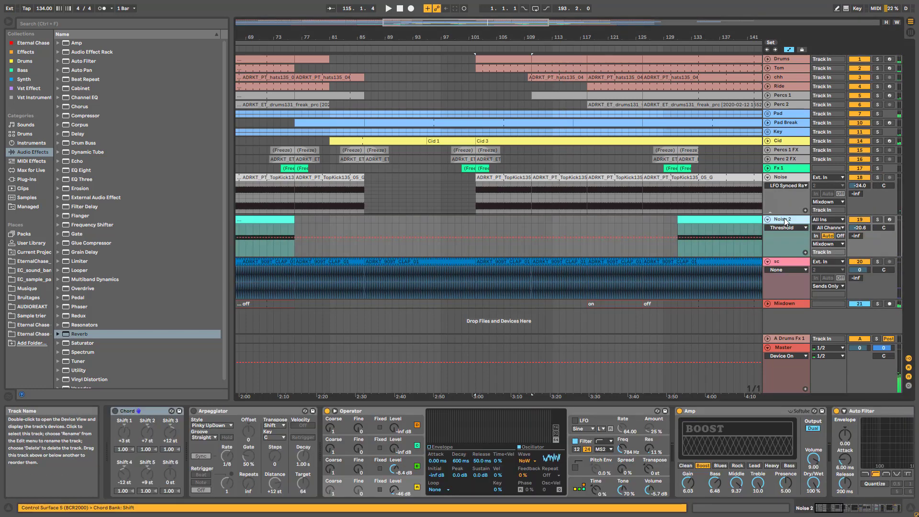
Show the whole arrangement, solo the Noise 2 track and play it from bar 57.
left_click_drag(510, 32, 510, 7)
left_click(363, 259)
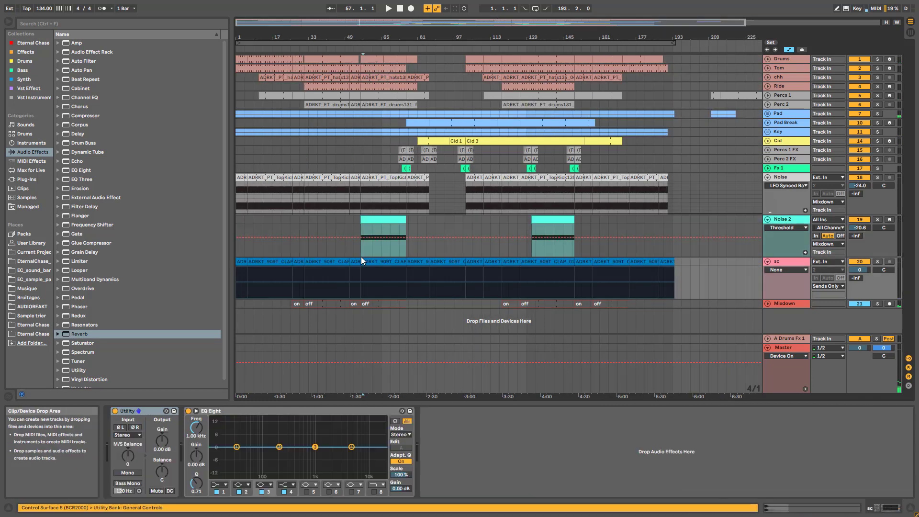
left_click(361, 250)
left_click(877, 219)
key("space")
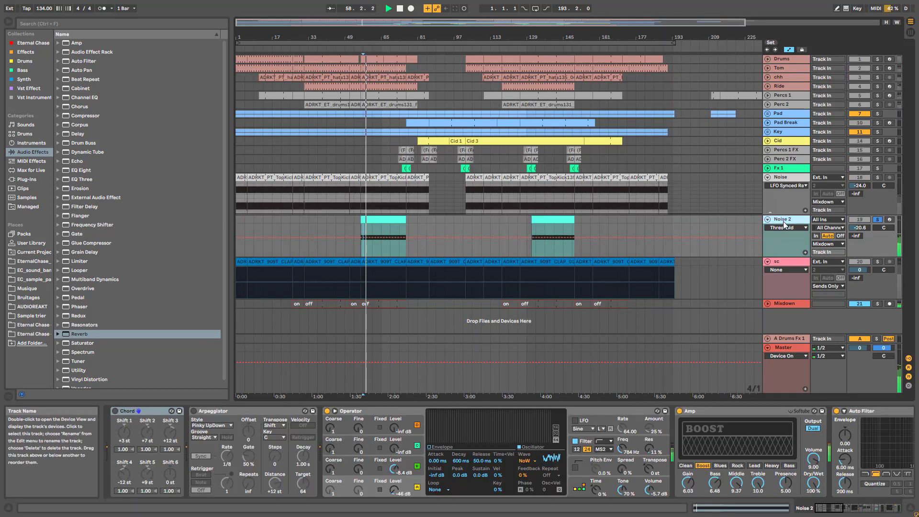
Delete the inactive Arpeggiator and Chord devices from the Noise 2 track and replay it from bar 57.
left_click(257, 410)
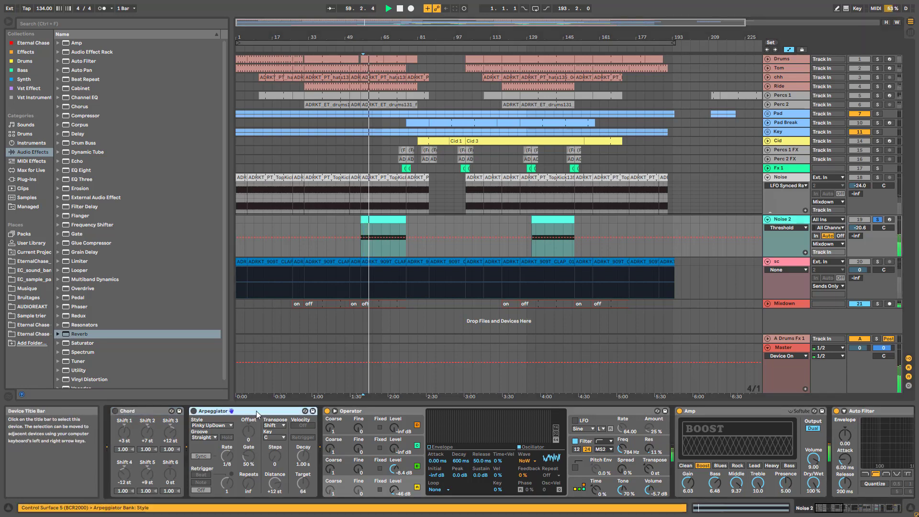
key("Delete")
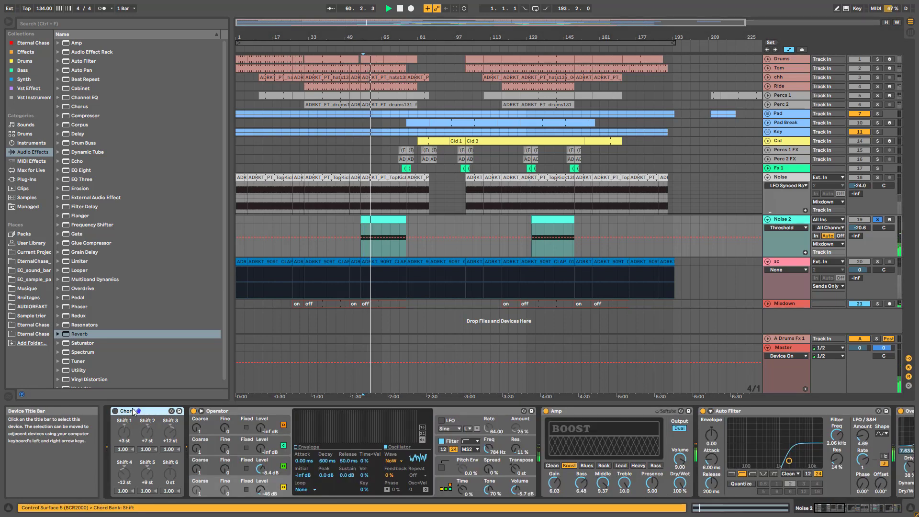
key("Delete")
key("space")
key("space")
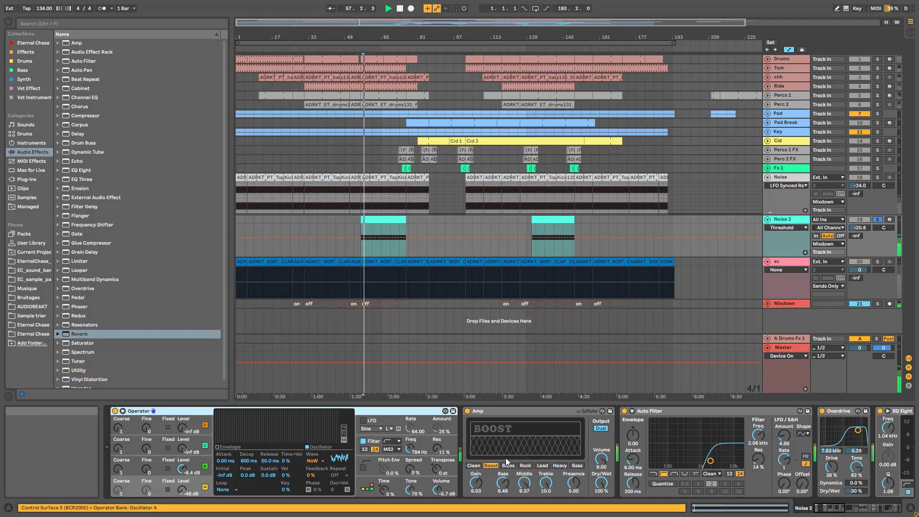
Stop playback and bypass the Compressor, last EQ Eight, Stereo Width and AYNIL_Padmaker_V3 at the end of the Noise 2 chain.
left_click_drag(838, 500, 887, 507)
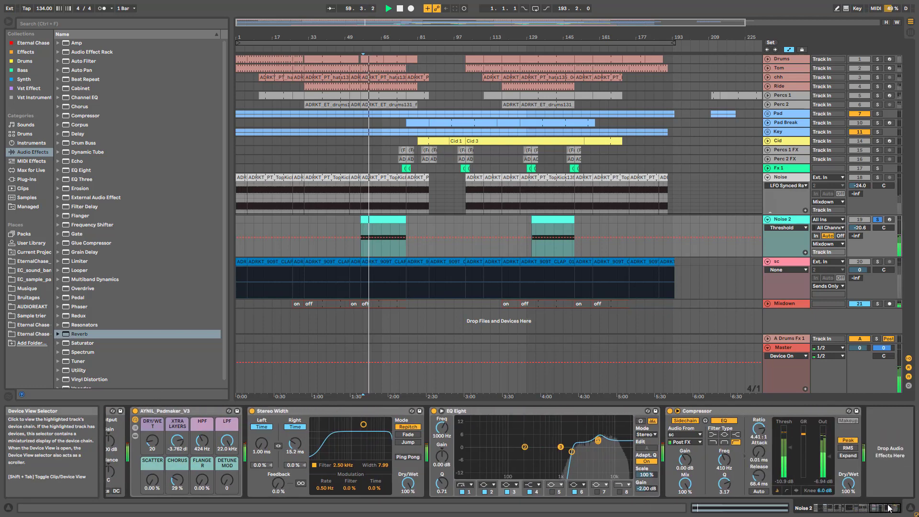
key("space")
left_click(670, 411)
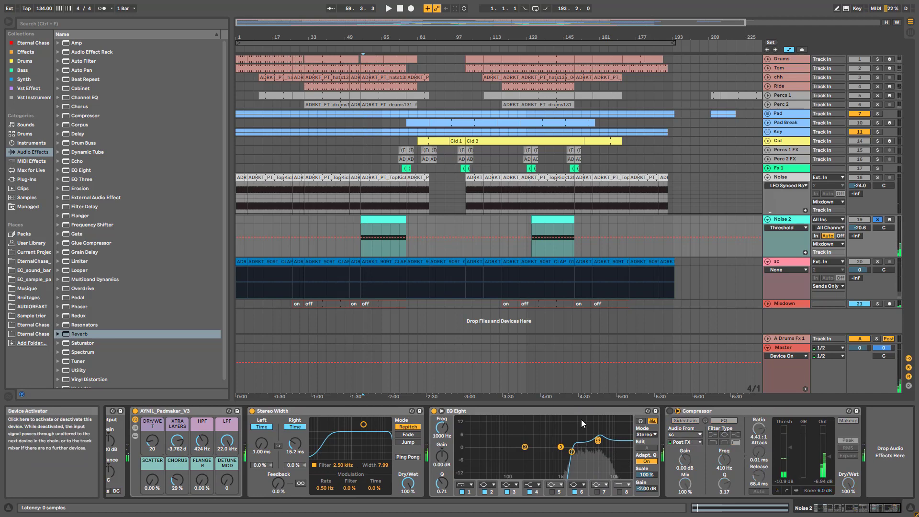
left_click(433, 411)
left_click(252, 410)
left_click(136, 410)
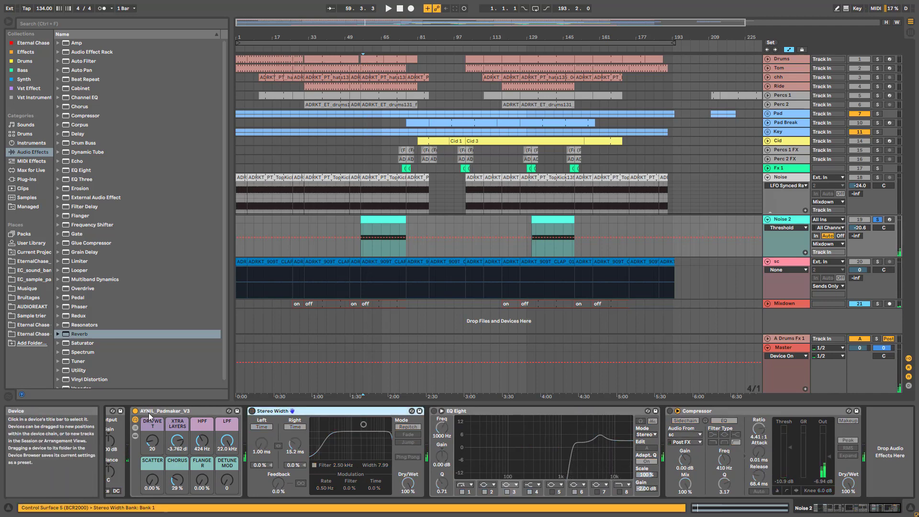
Bypass the Utility, ADRKT_Default_Reverb, Auto Pan, first EQ Eight and Overdrive on the Noise 2 track.
left_click_drag(882, 508, 851, 508)
left_click(847, 410)
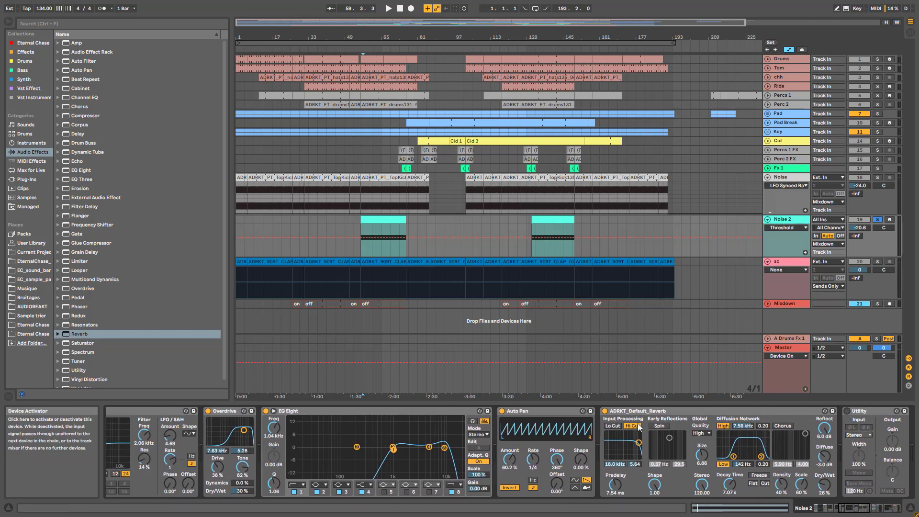
left_click(604, 410)
left_click(501, 411)
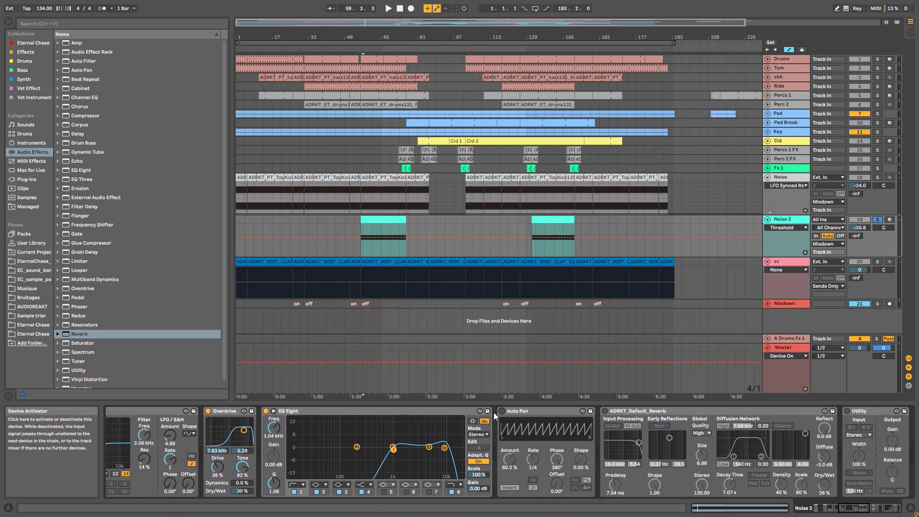
left_click(266, 411)
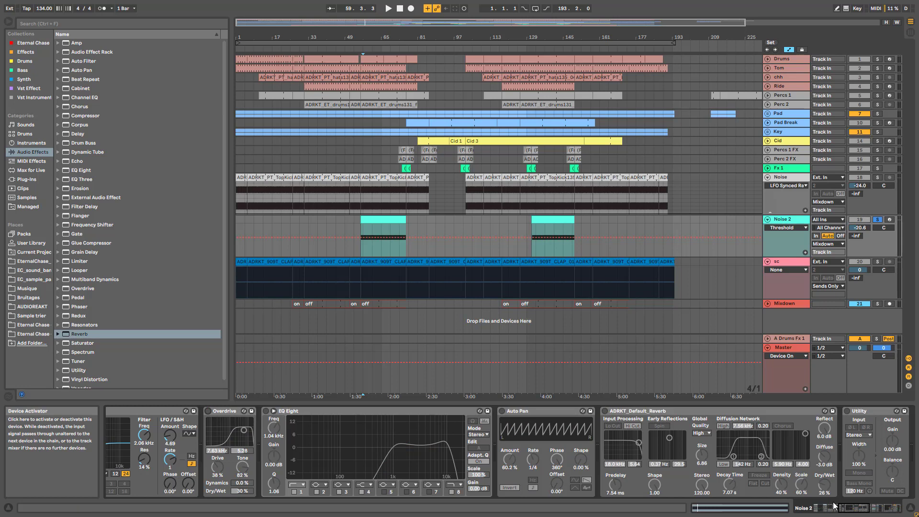
Bypass the Auto Filter and Amp so only Operator remains active, and play Noise 2 from bar 57.
left_click_drag(833, 506, 823, 513)
left_click(624, 411)
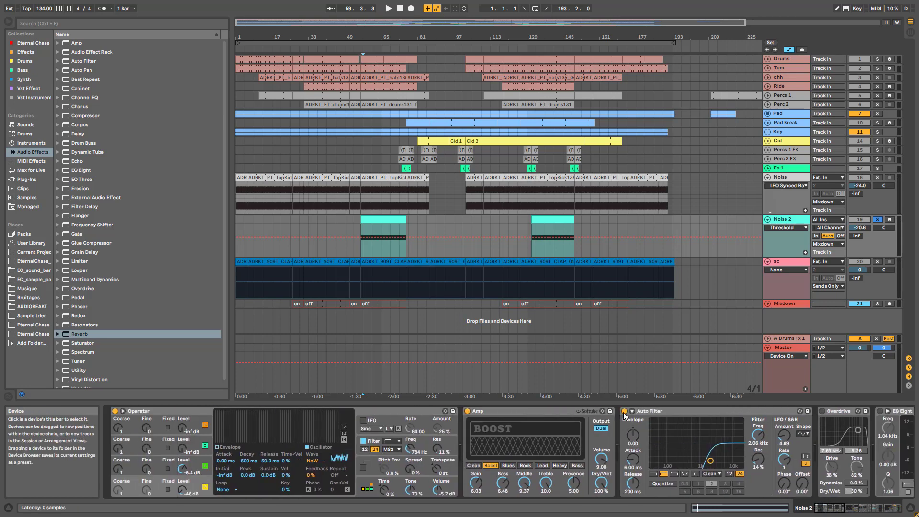
left_click(469, 411)
key("space")
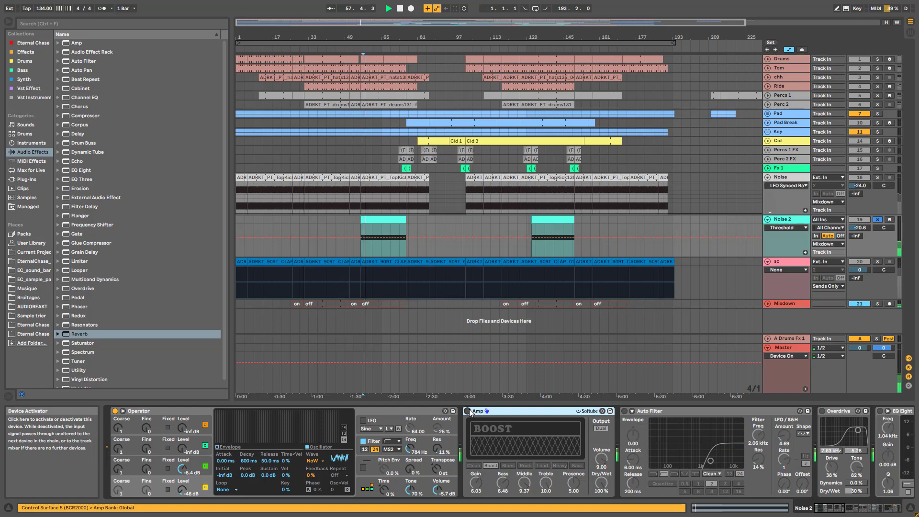
Inspect the notes of the first Noise 2 MIDI clip and return to the track's device chain.
left_click(369, 219)
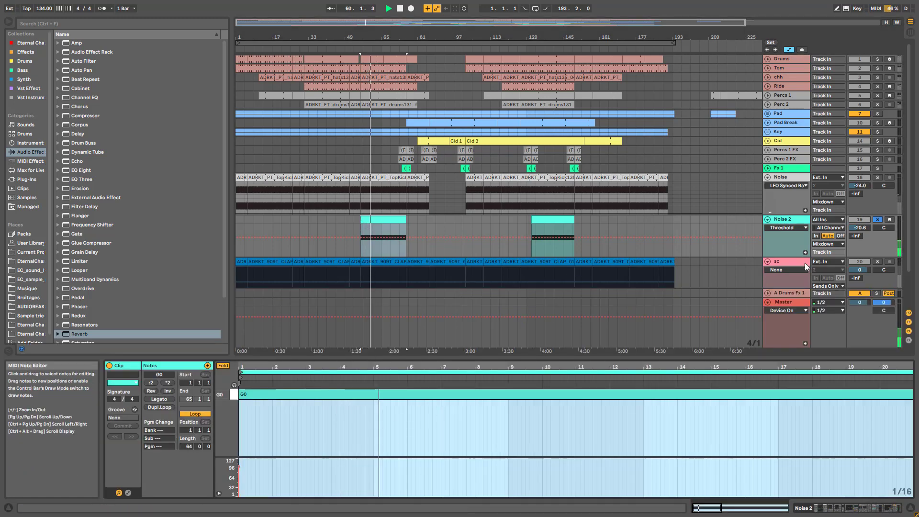
left_click(790, 222)
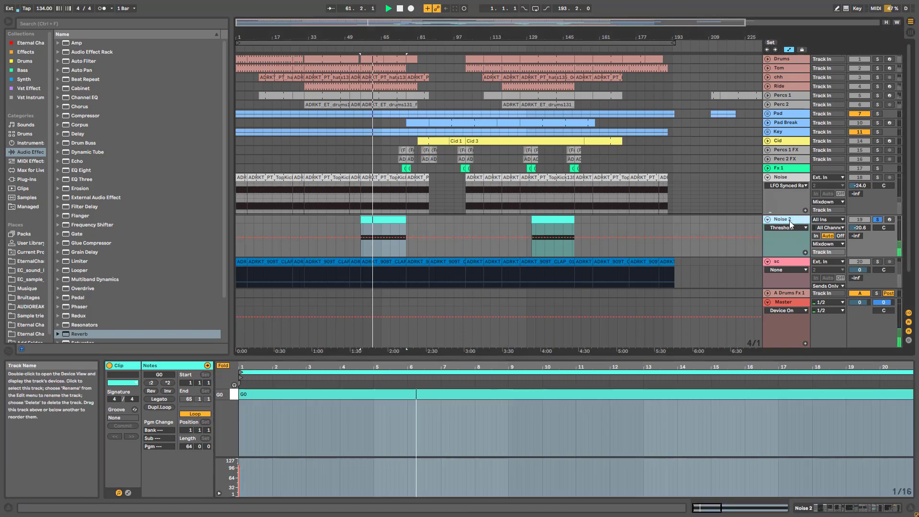
double_click(790, 222)
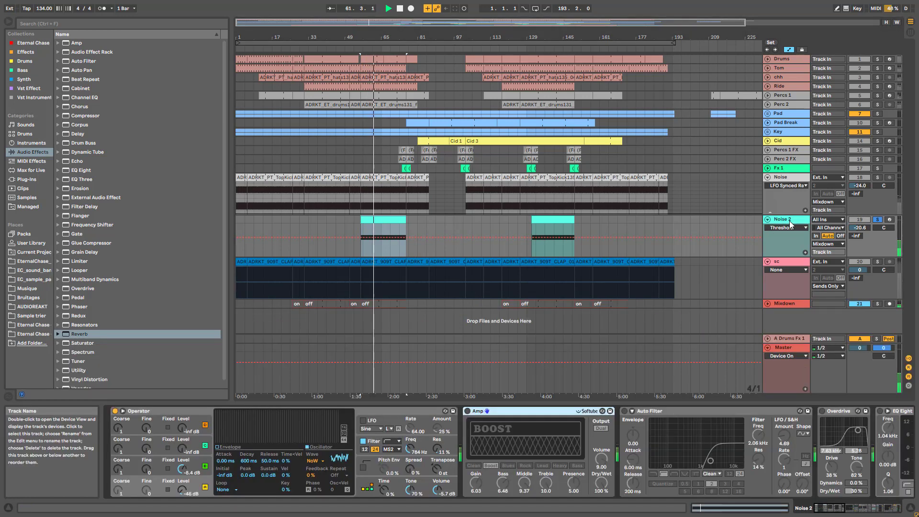
Examine Operator's oscillators A and B during playback, switching oscillator A off and on to compare the sound.
left_click(192, 467)
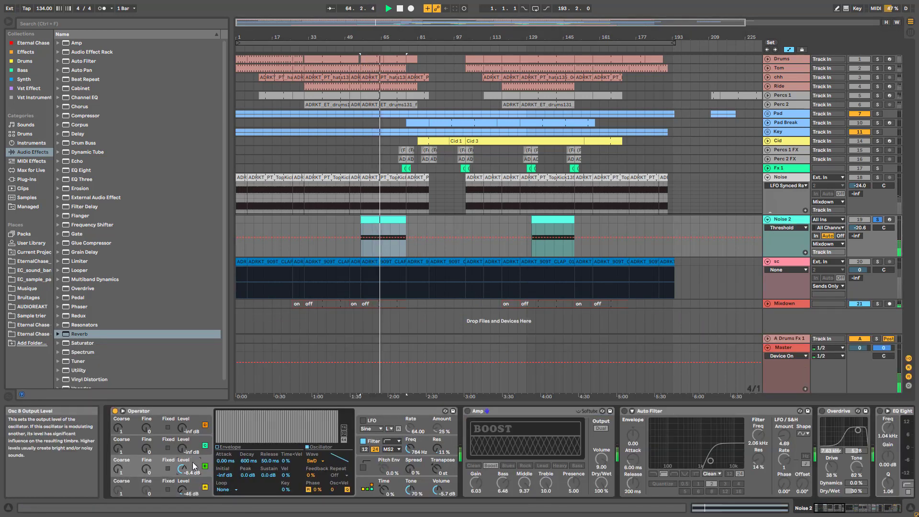
left_click(204, 488)
left_click(205, 488)
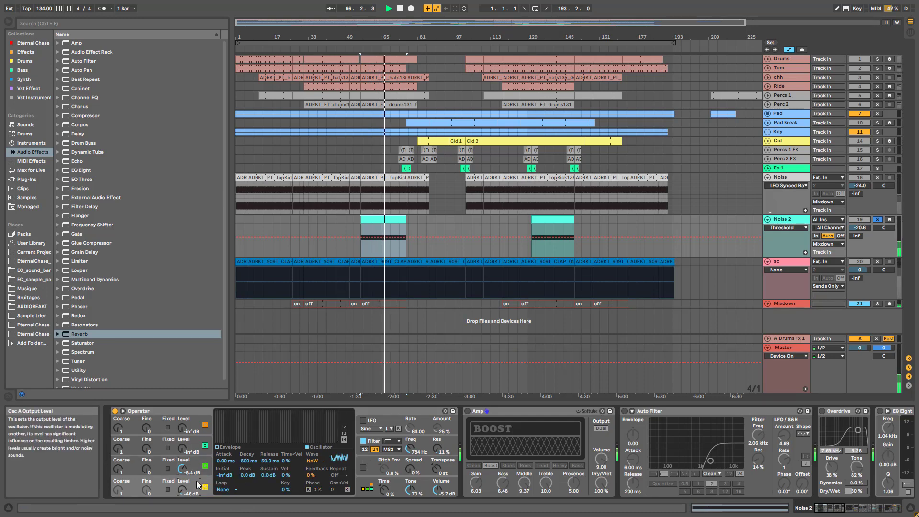
left_click(205, 488)
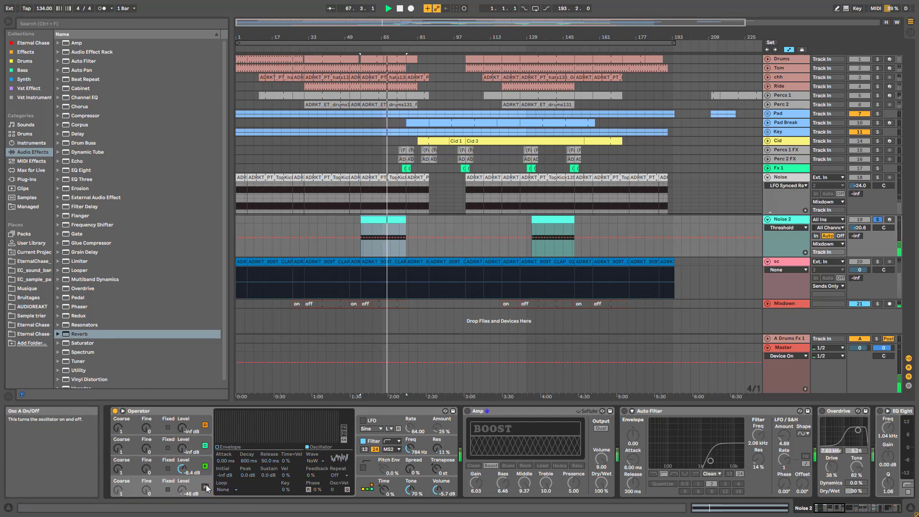
left_click(194, 467)
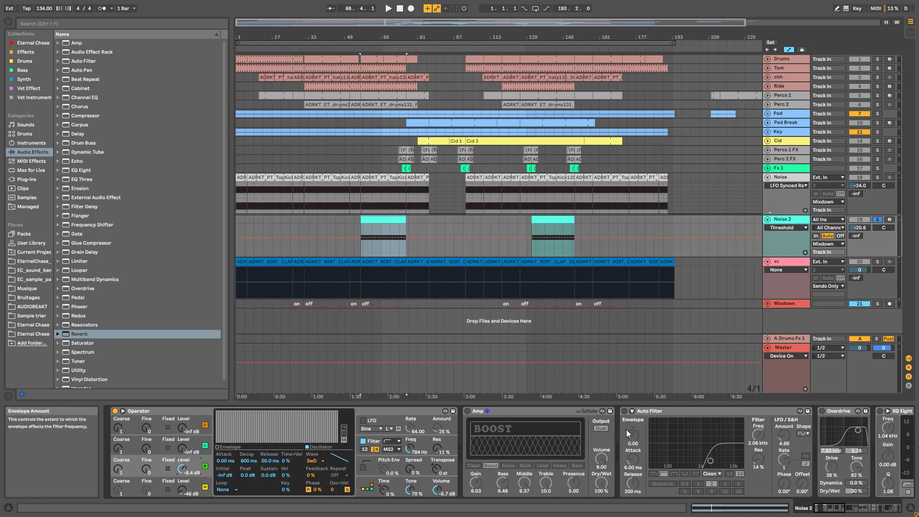
Replay Noise 2 from bar 57 and re-enable the Amp and Auto Filter, comparing the sound with the Amp bypassed.
key("space")
left_click(467, 411)
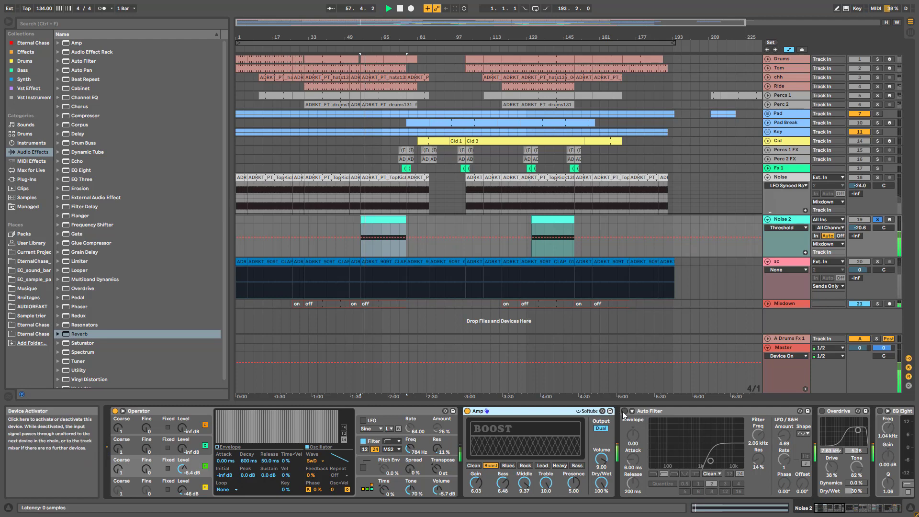
left_click(467, 411)
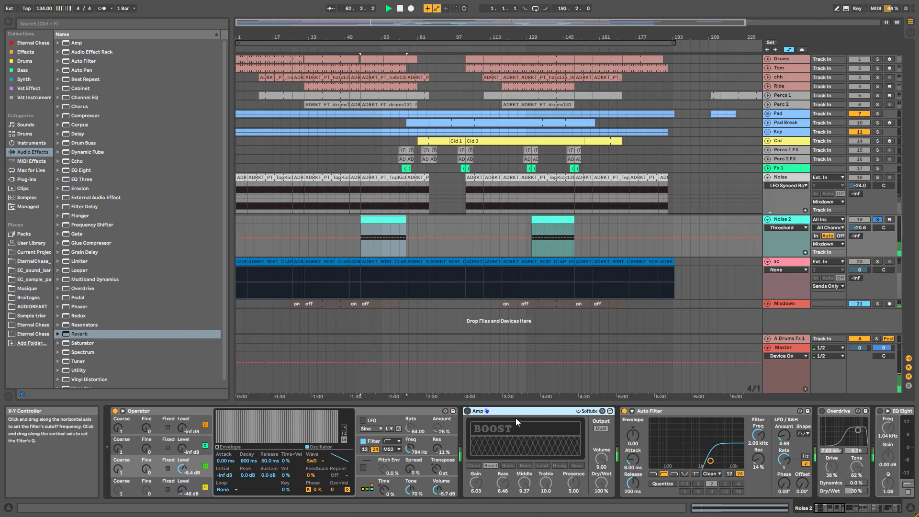
left_click(467, 410)
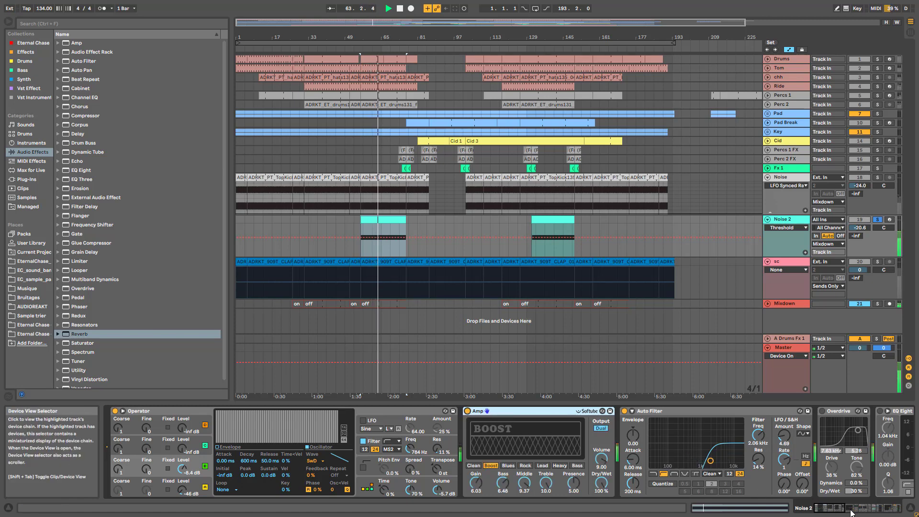
Re-enable the Overdrive, first EQ Eight, Auto Pan and ADRKT_Default_Reverb on Noise 2 during playback.
left_click(829, 510)
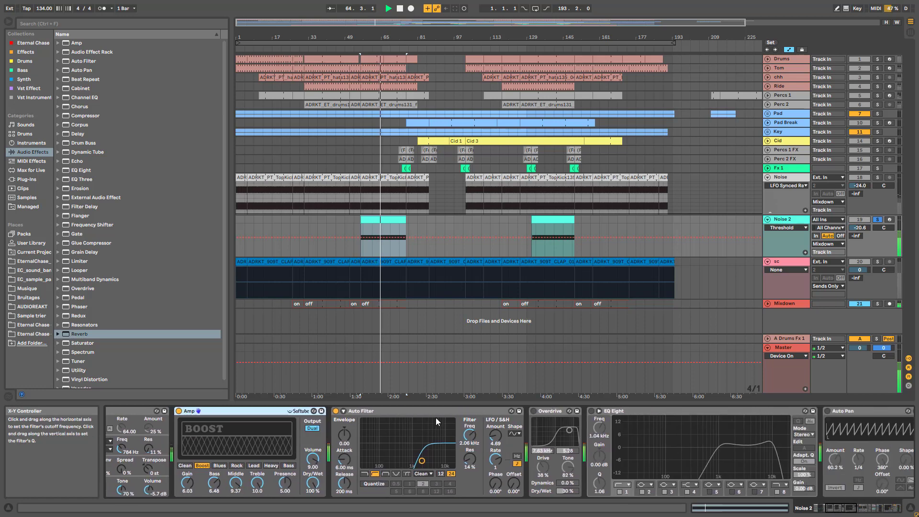
left_click(533, 411)
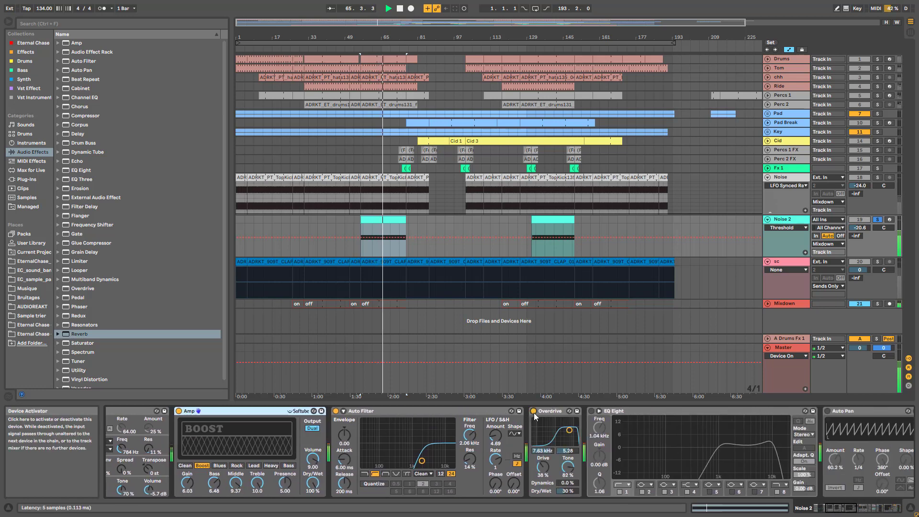
left_click(591, 411)
left_click(851, 512)
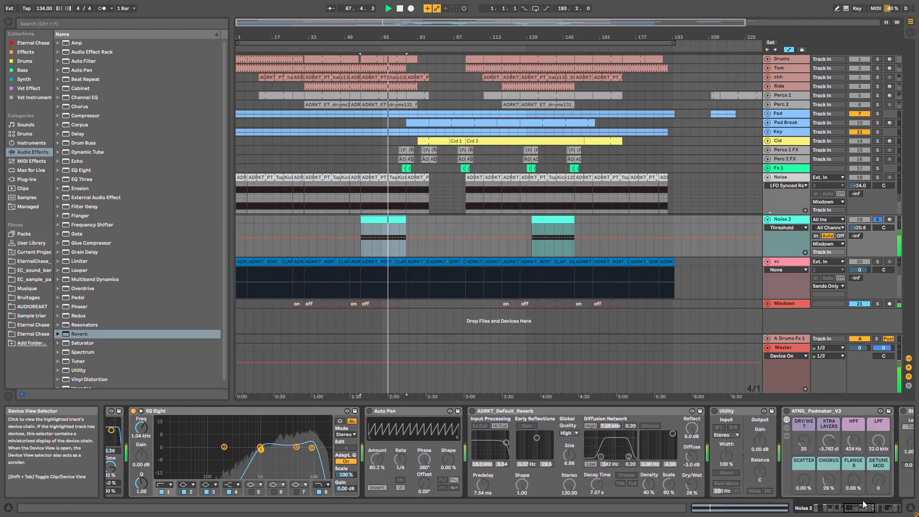
left_click(357, 412)
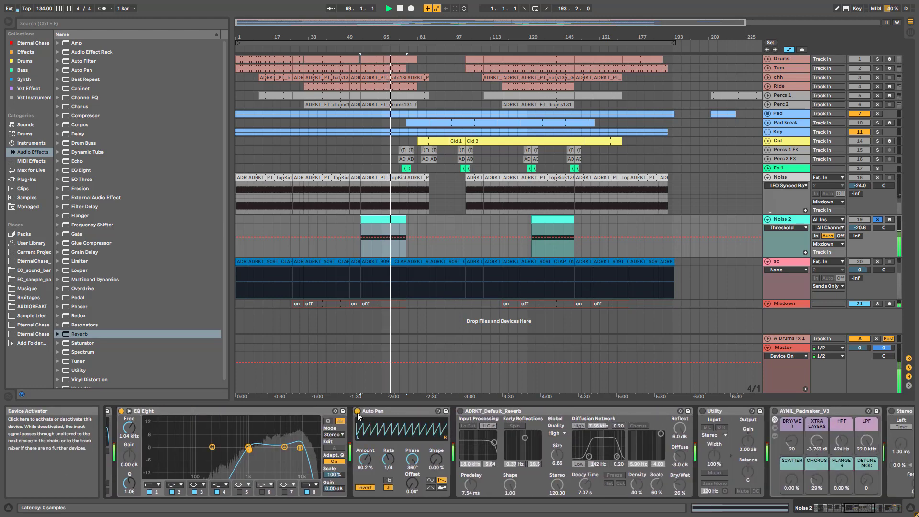
left_click(460, 412)
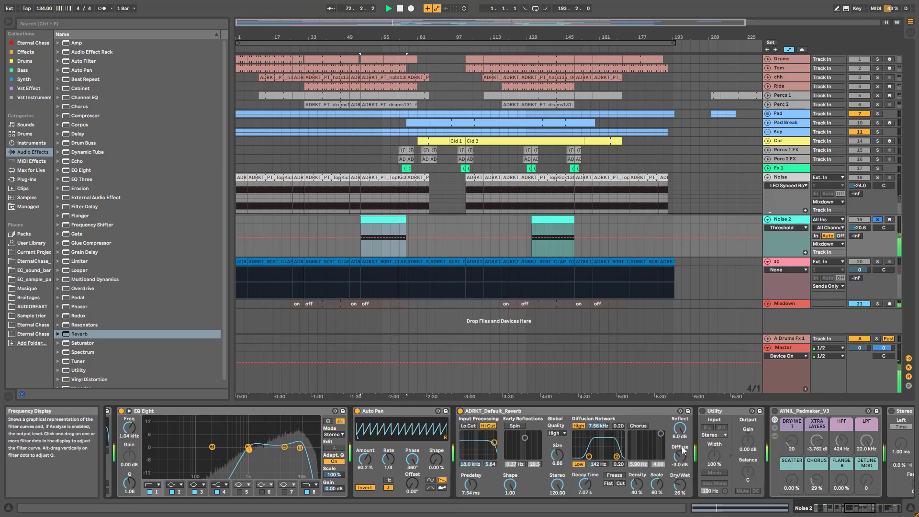
Re-enable the Utility and AYNIL_Padmaker_V3 on the Noise 2 track.
left_click_drag(857, 508, 864, 508)
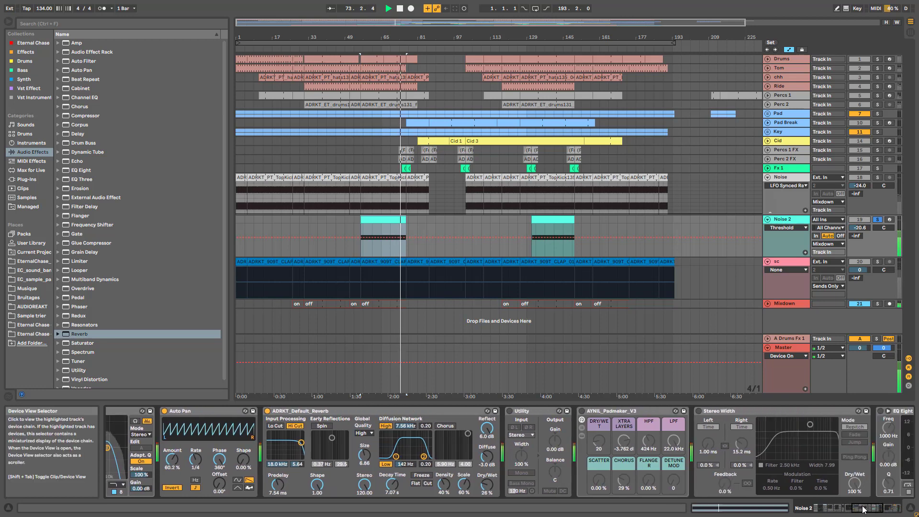
left_click(509, 411)
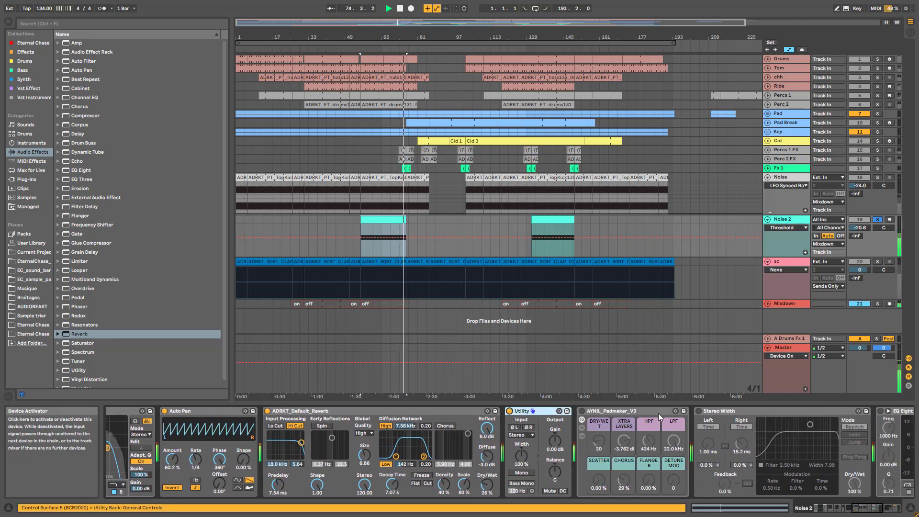
left_click(581, 411)
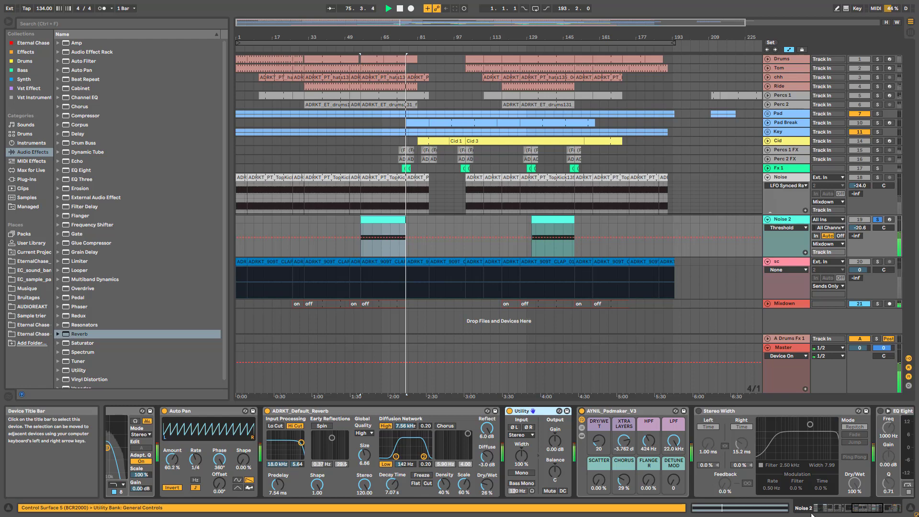
Re-enable the Stereo Width, last EQ Eight and sidechain Compressor at the end of the Noise 2 chain.
left_click(870, 510)
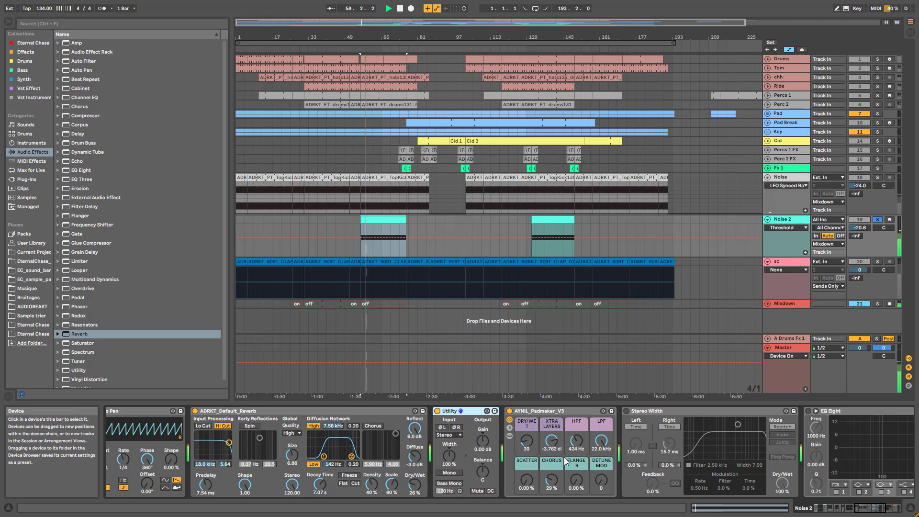
left_click(625, 412)
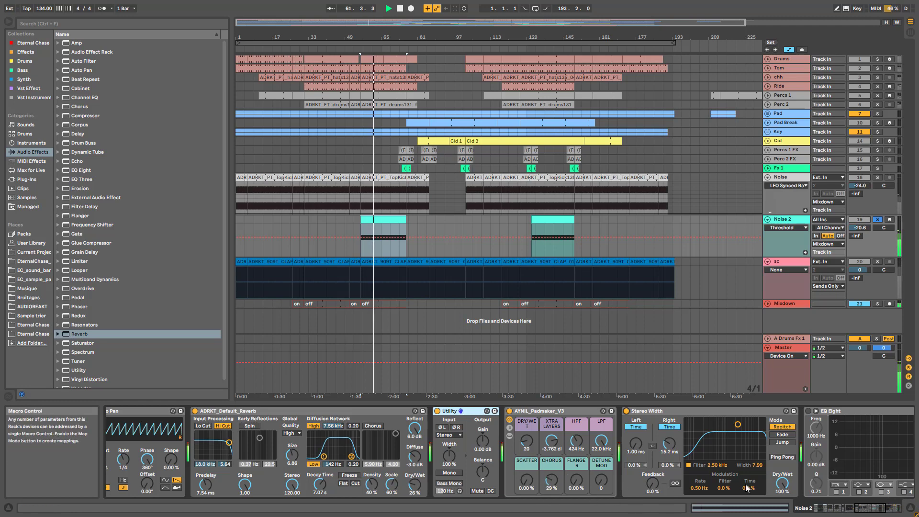
left_click_drag(870, 510, 883, 510)
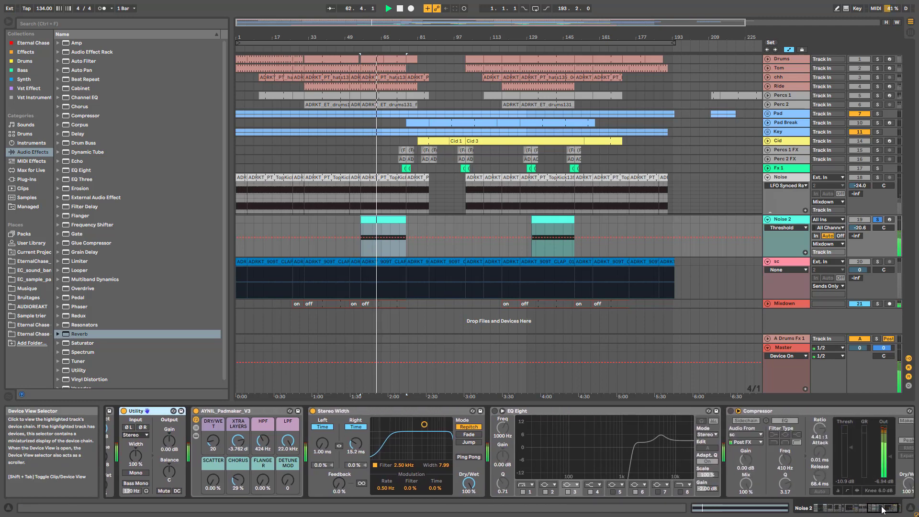
left_click(494, 410)
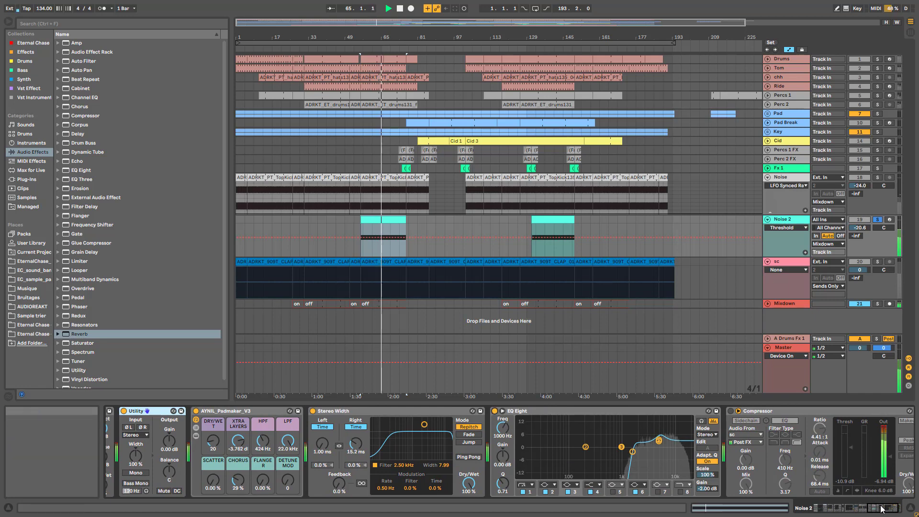
left_click_drag(883, 510, 885, 510)
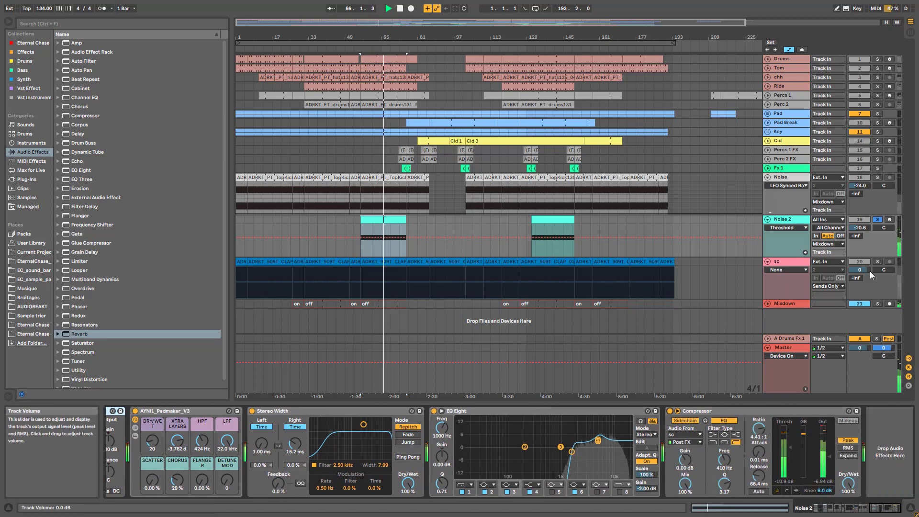
Unsolo the Noise 2 track and play the full mix from bar 54, just before the first Noise 2 clip.
key("space")
left_click(877, 220)
left_click(354, 248)
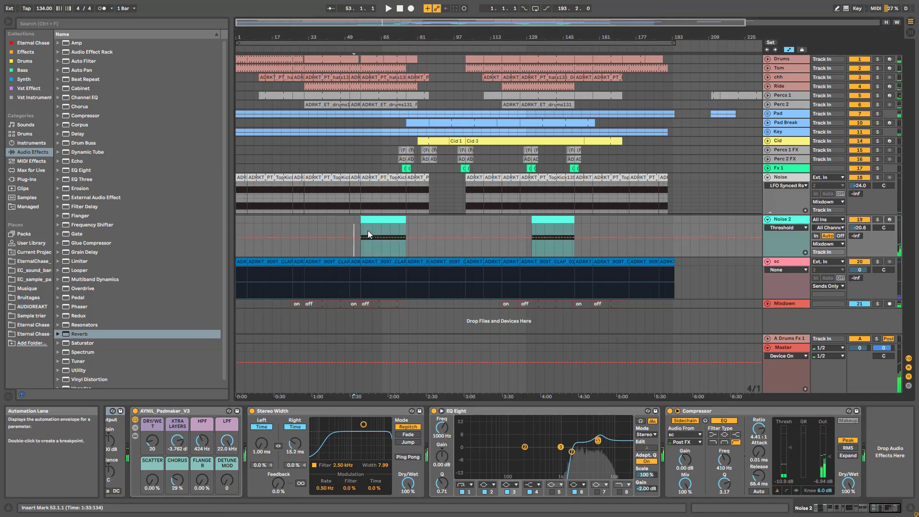
left_click_drag(384, 36, 380, 222)
key("space")
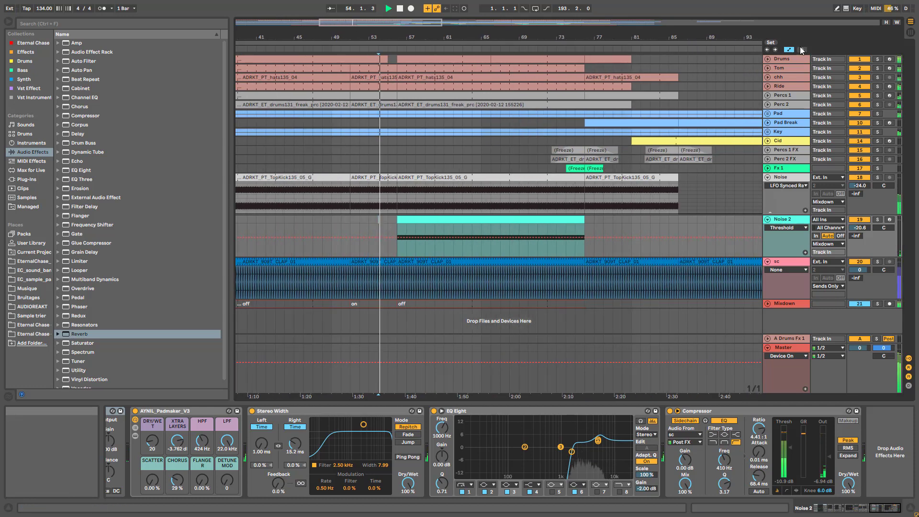
left_click(769, 86)
left_click(769, 86)
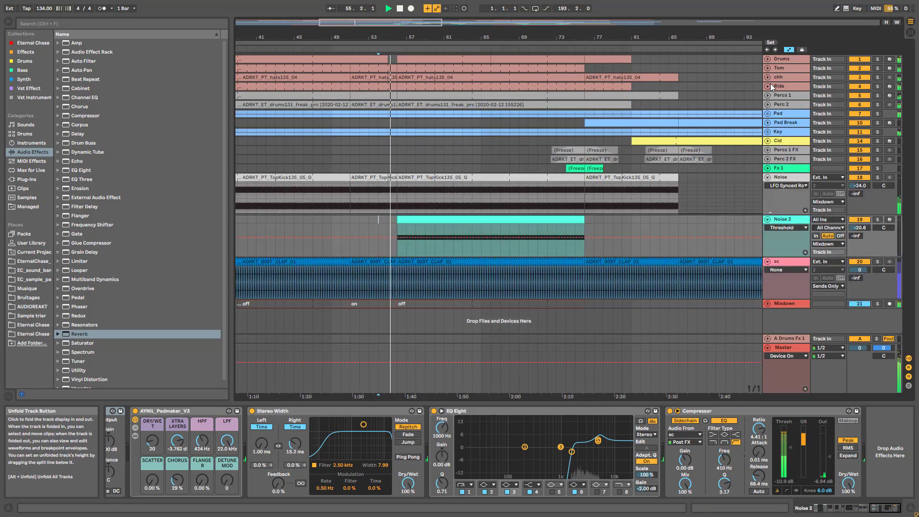
Solo the Noise 2 track and audition it briefly from bar 54.
left_click(877, 219)
key("space")
key("space")
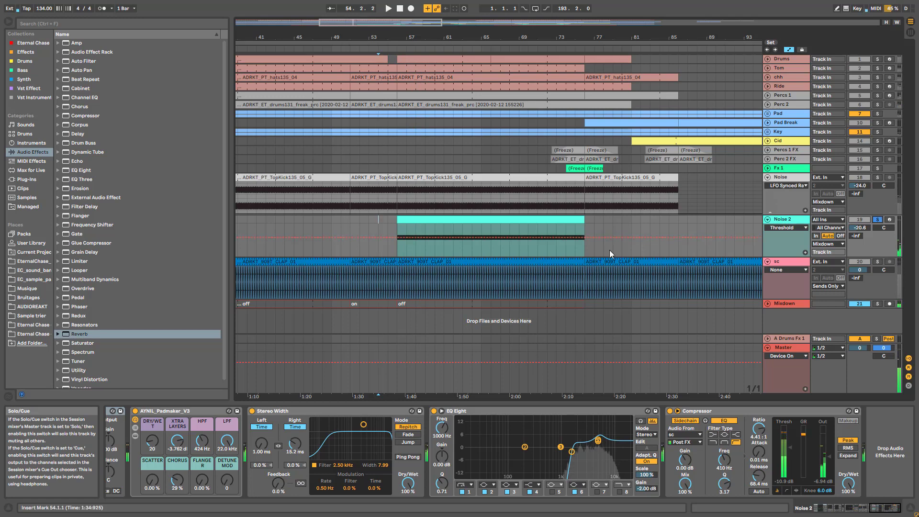
Play the first Noise 2 clip from bar 56, unsolo the track to hear the full mix, and return to the start of its device chain.
left_click(477, 222)
key("space")
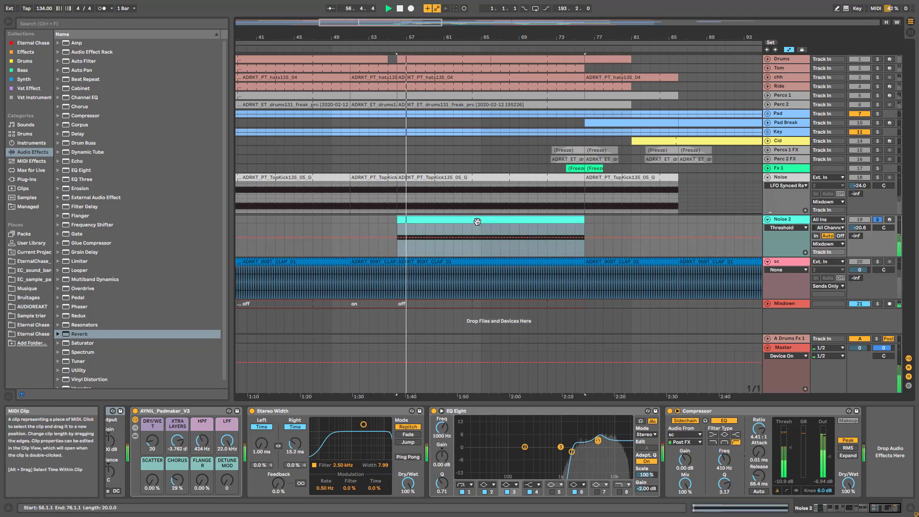
left_click(877, 219)
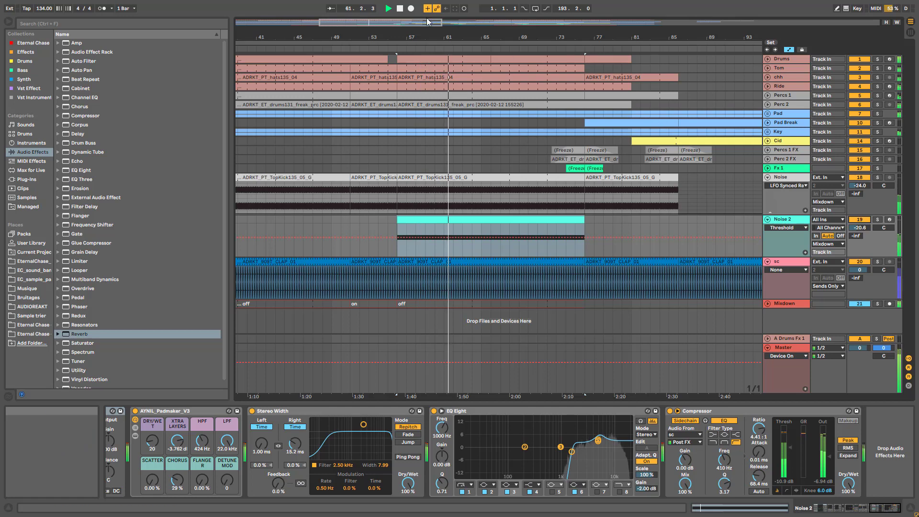
double_click(479, 22)
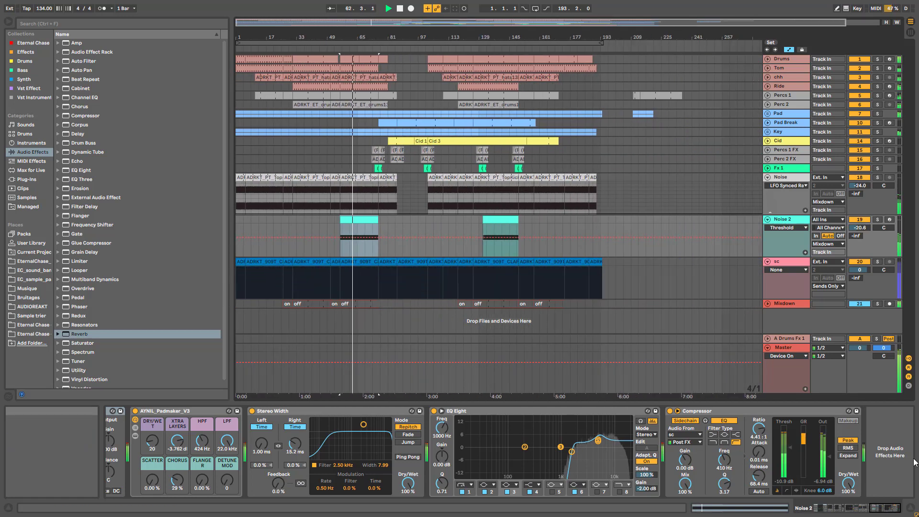
left_click_drag(896, 508, 697, 489)
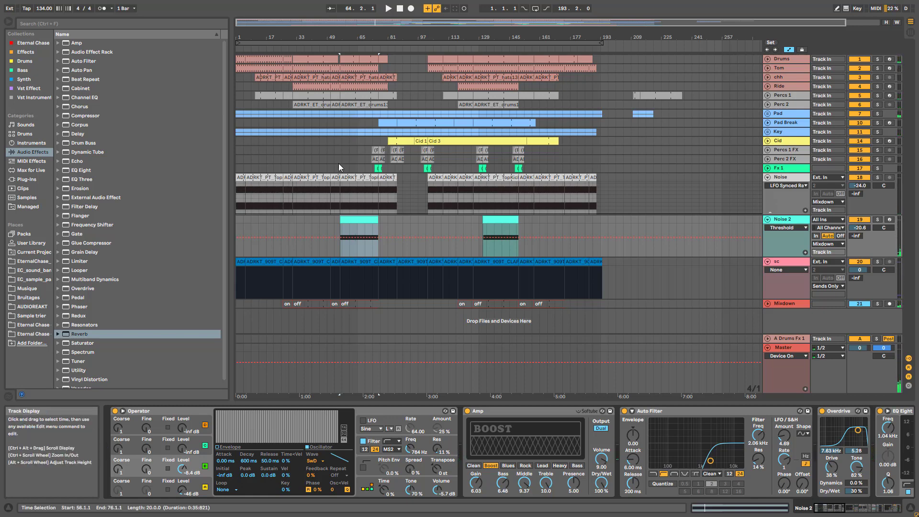
Play the full mix from bar 72, just before the first Perc 2 FX clip leading into the break.
left_click_drag(373, 23, 374, 33)
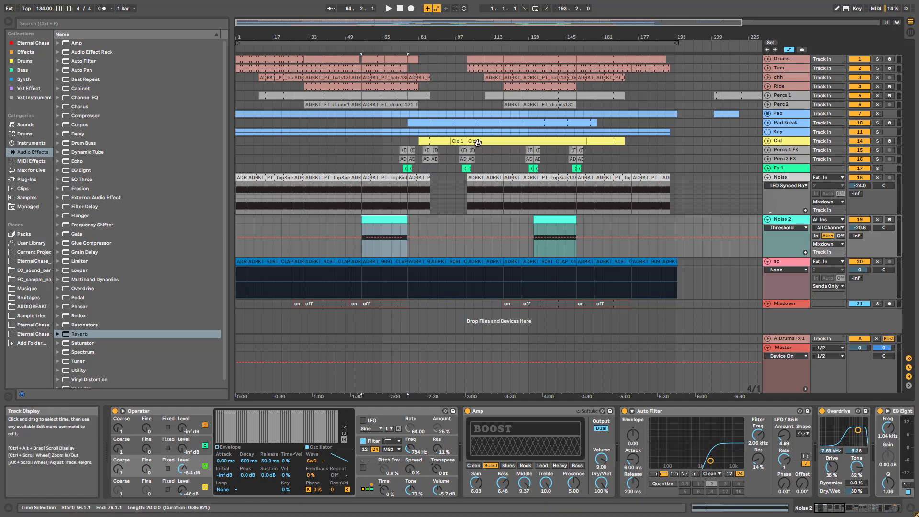
left_click_drag(510, 36, 449, 158)
left_click(449, 158)
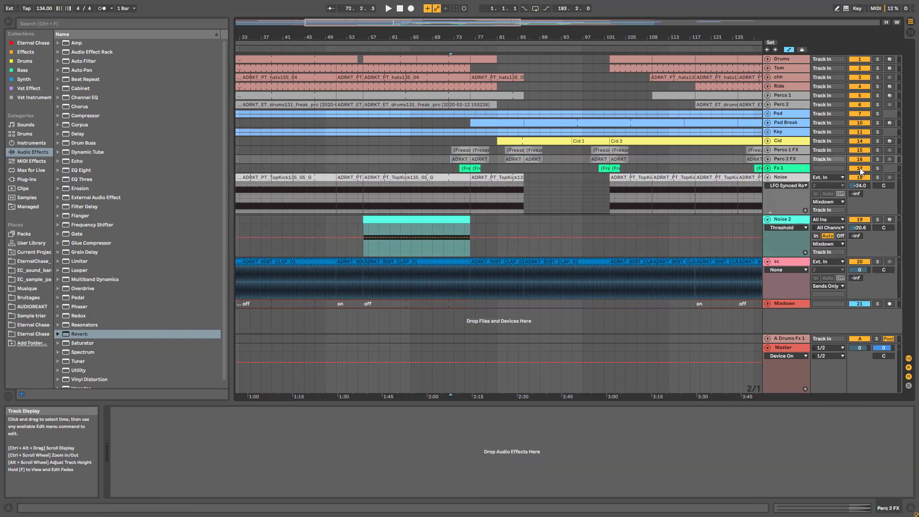
key("space")
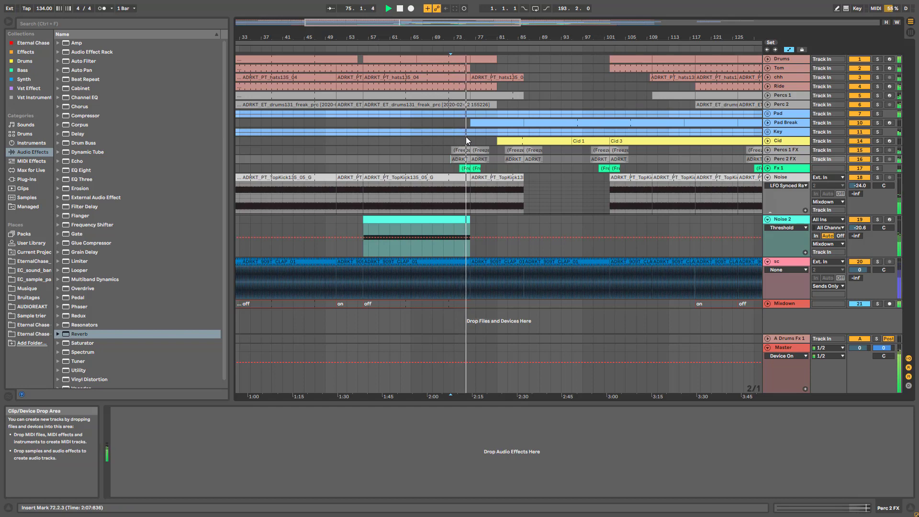
Unfold the Pad group and the Cid track to show their automation, with the Pad device chain displayed.
left_click(766, 115)
left_click(791, 114)
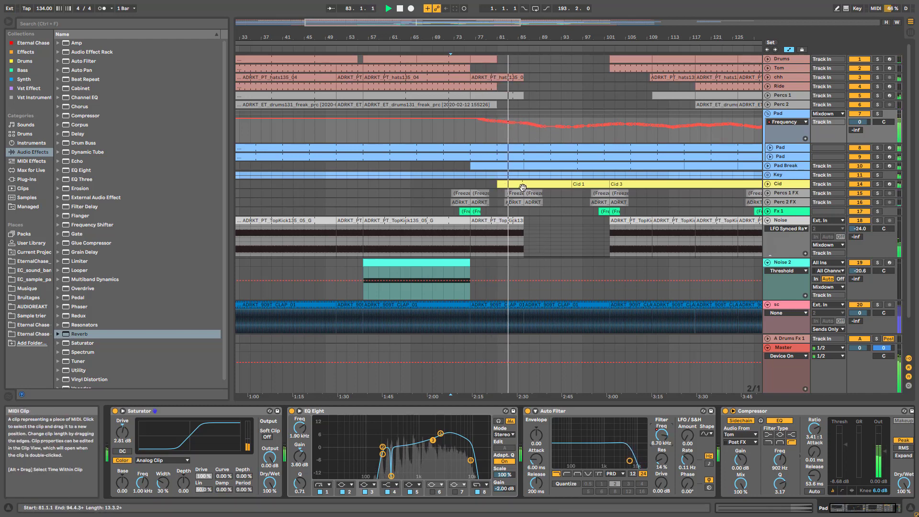
left_click(767, 185)
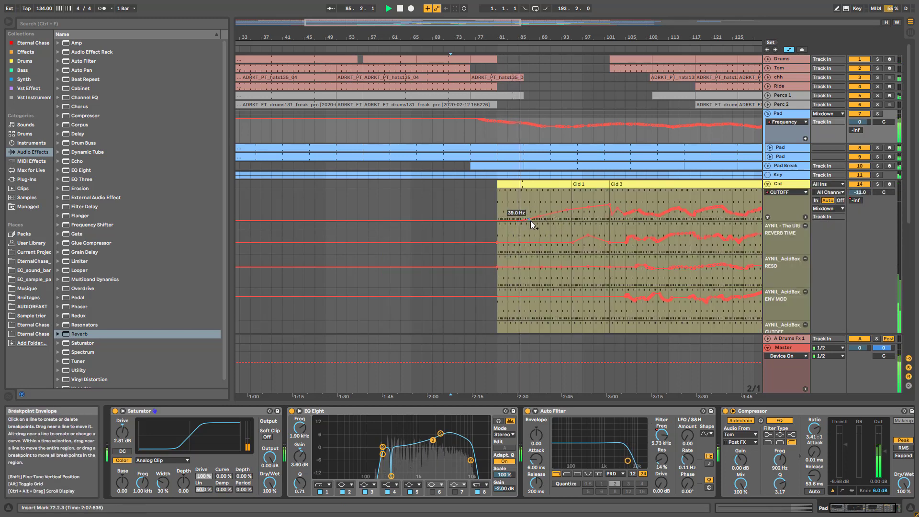
Give the Cid cutoff automation its own lane and show the EQ Eight 8 Frequency A envelope in the track's main lane.
left_click(804, 217)
left_click(793, 195)
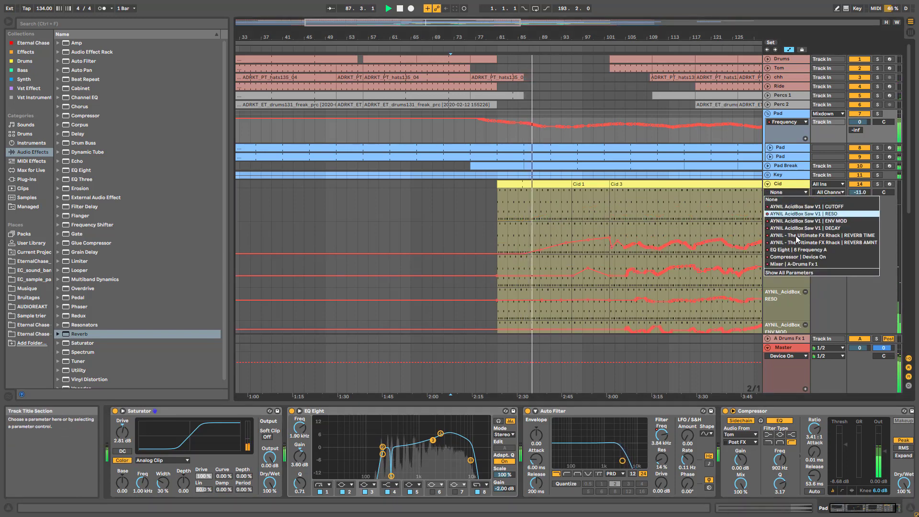
left_click(797, 251)
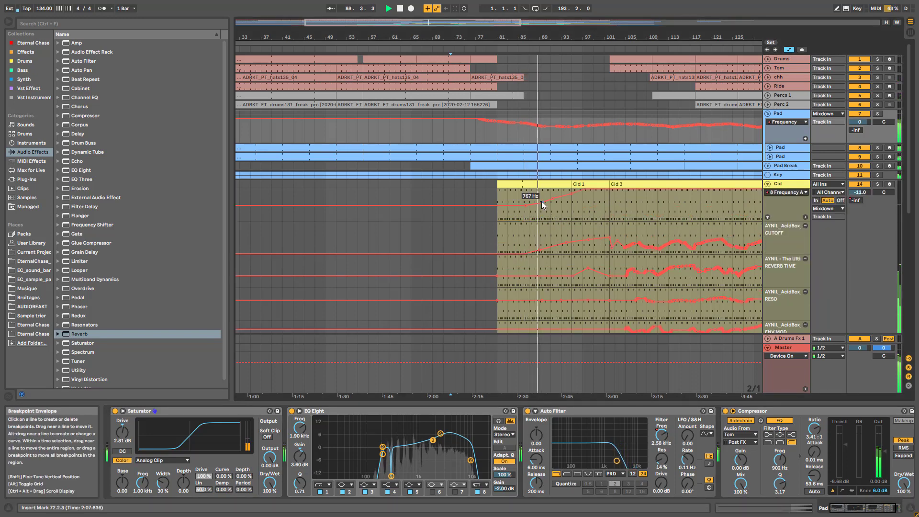
scroll(578, 158, "down", 2)
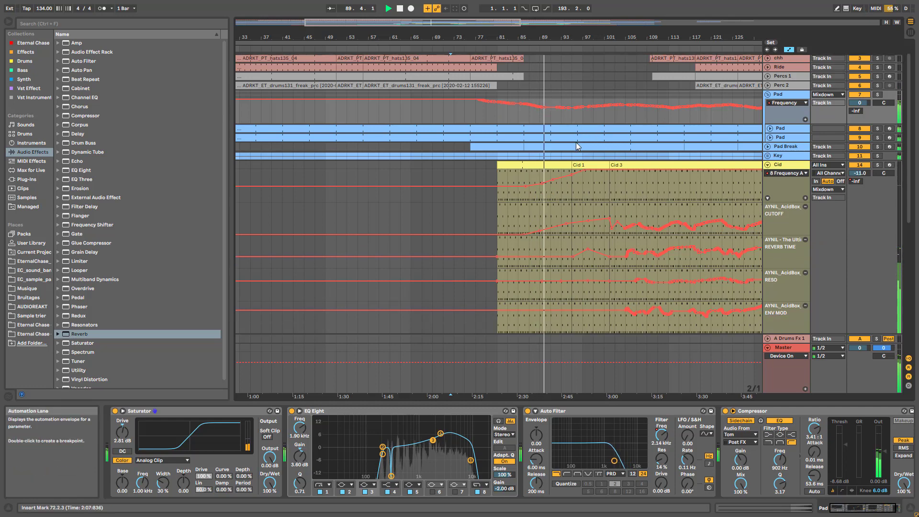
scroll(631, 213, "up", 3)
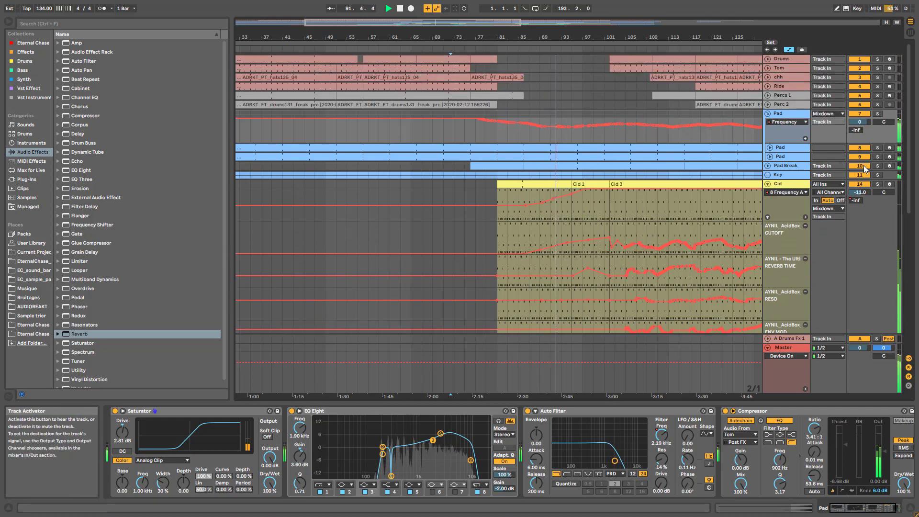
Unfold the Pad Break track to show its Gain and Auto Filter Frequency automation, and play briefly from bar 75.
left_click(767, 166)
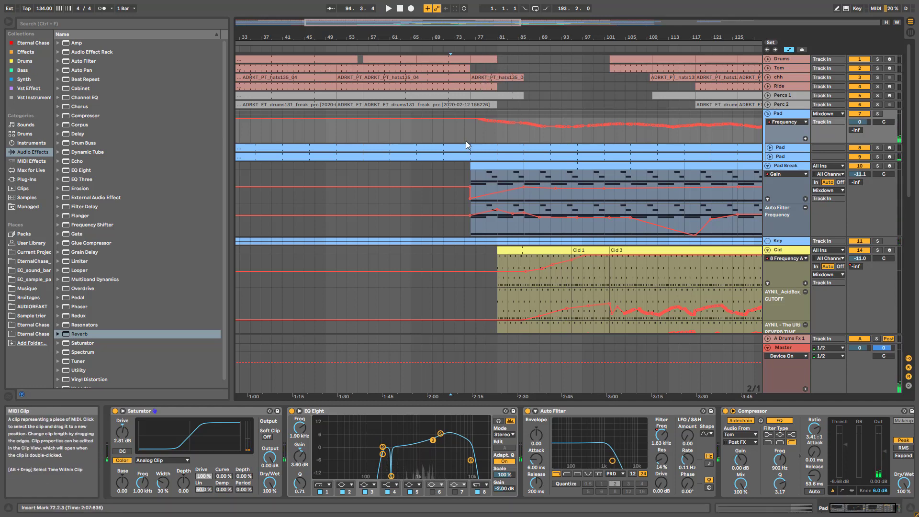
key("space")
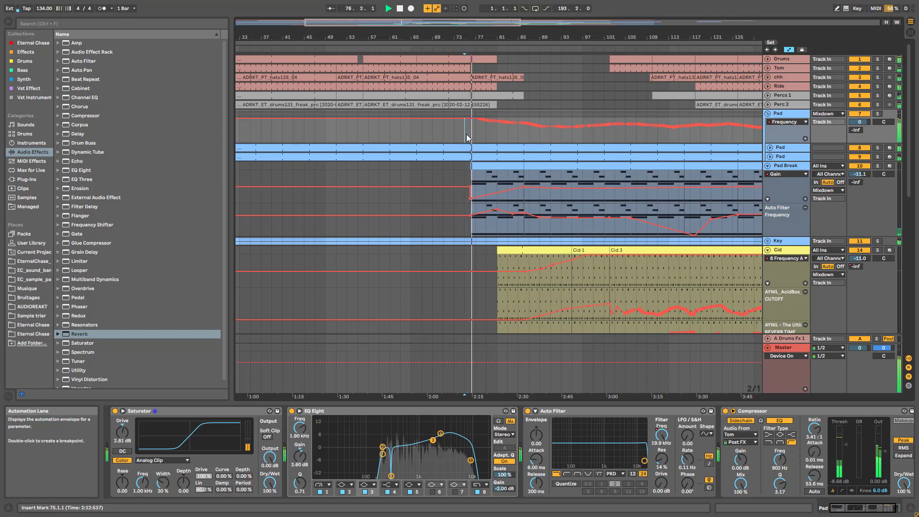
key("space")
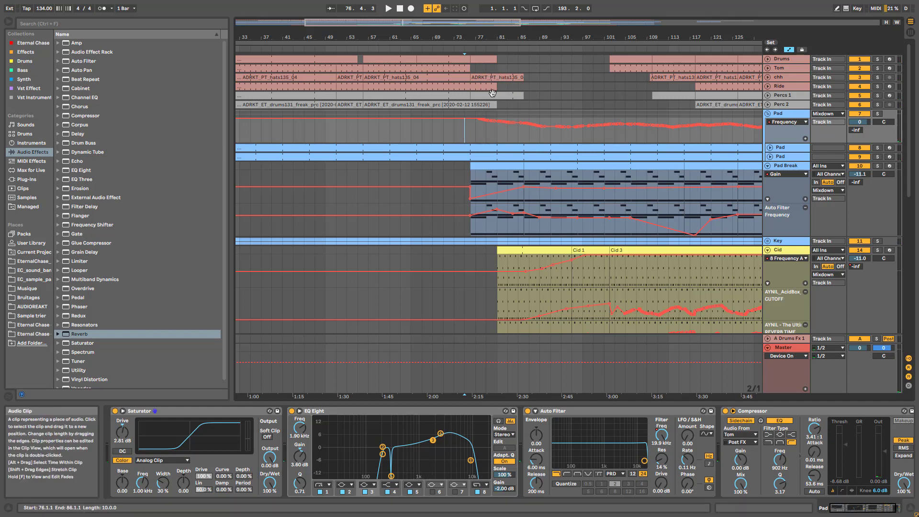
Play the break from bar 79, following the Cid and Pad Break automation lanes, and stop playback.
left_click(495, 66)
left_click(486, 68)
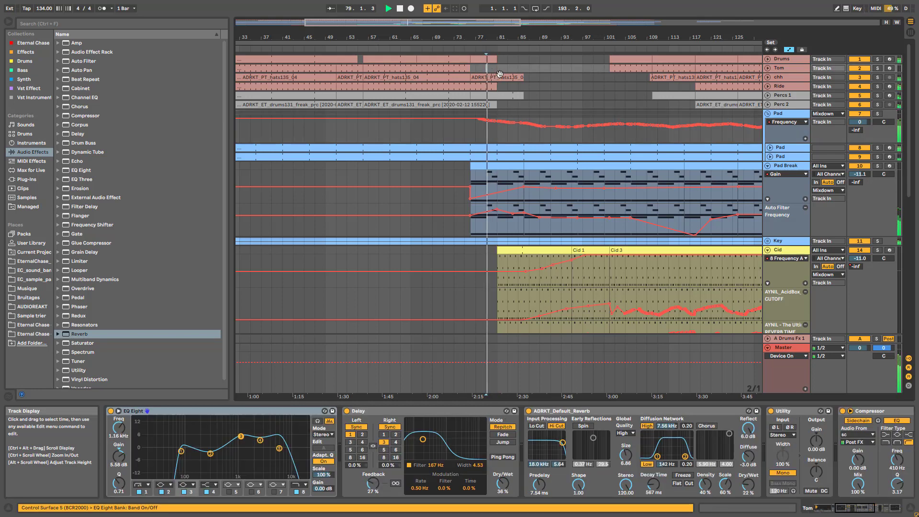
key("space")
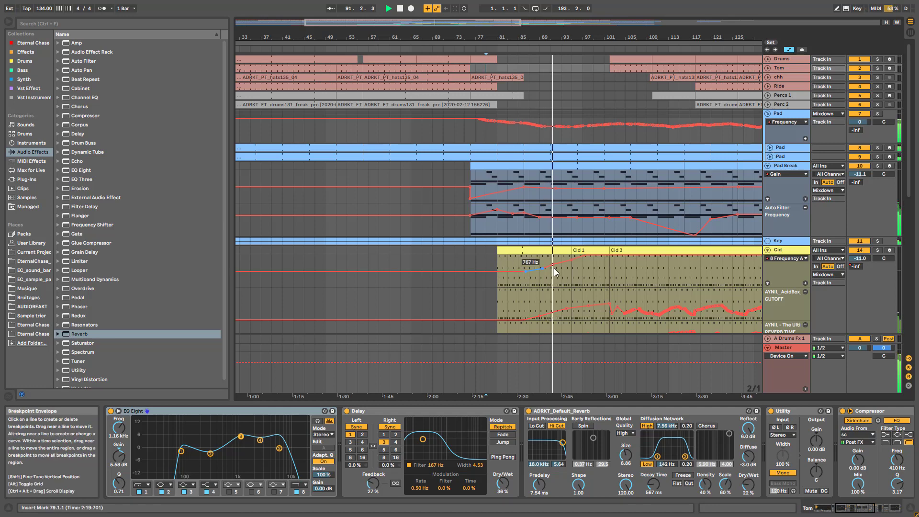
scroll(673, 296, "down", 3)
scroll(673, 295, "down", 1)
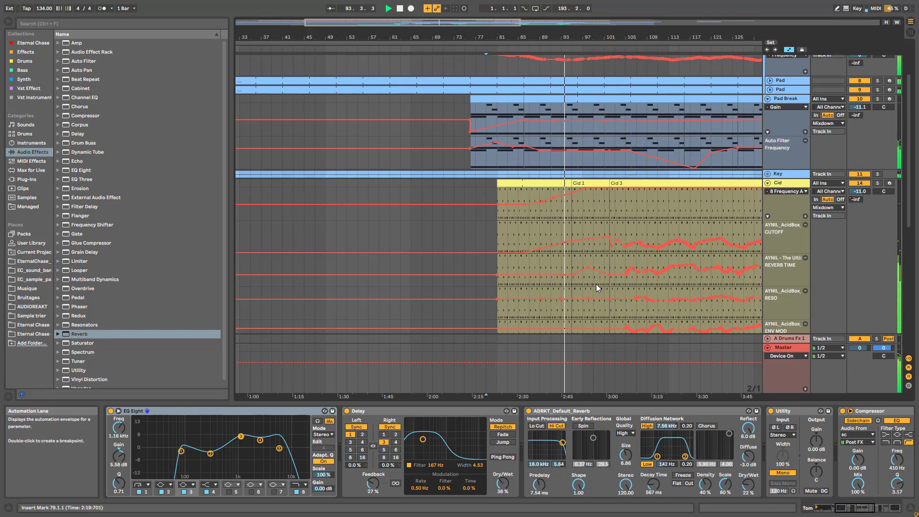
scroll(596, 283, "up", 2)
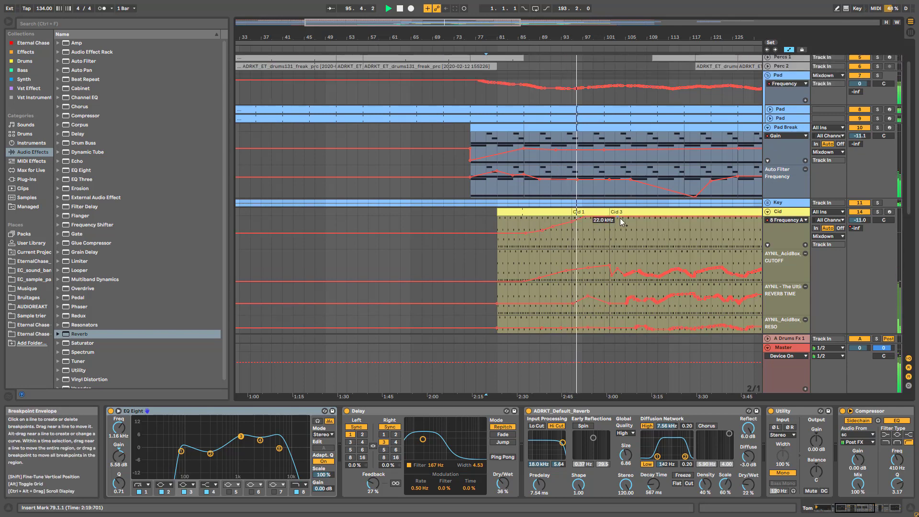
scroll(683, 206, "up", 2)
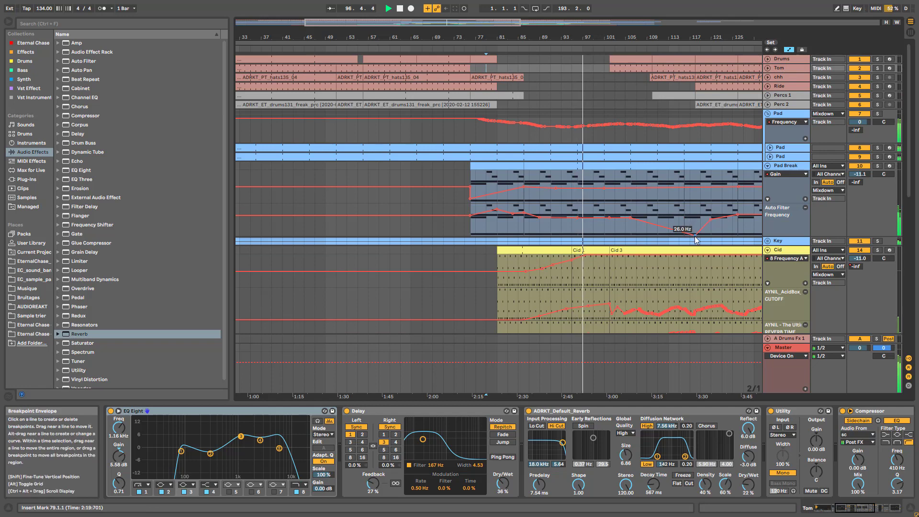
key("space")
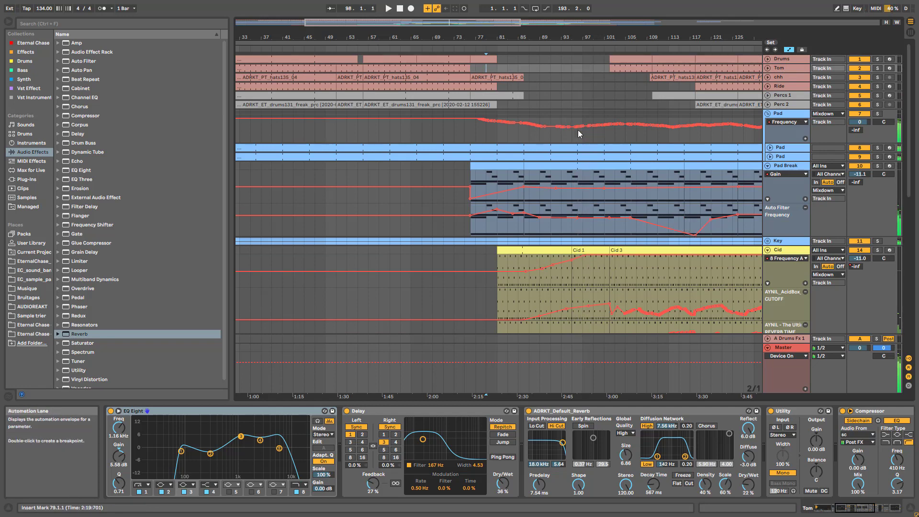
Play from bar 95, at the Cid 1 clip, and examine the Cid cutoff, reverb time, reso, env mod and decay automation lanes.
key("space")
key("space")
left_click(585, 141)
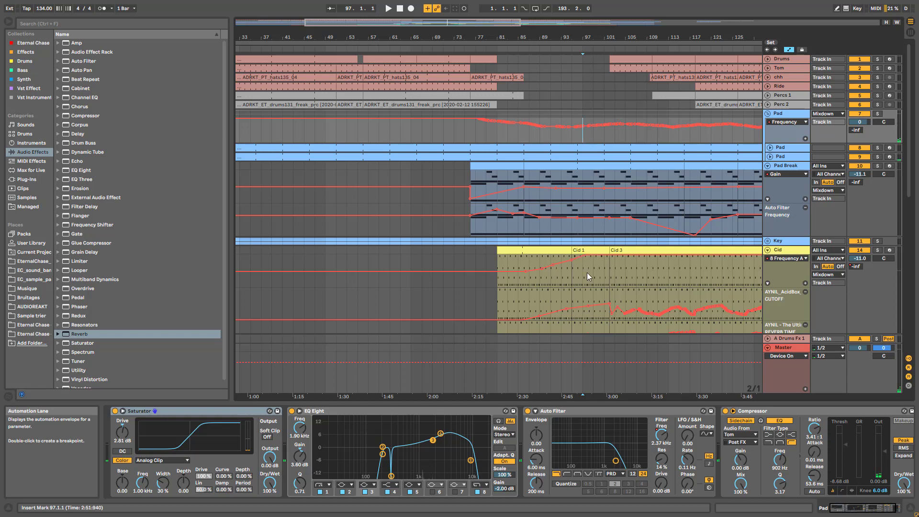
left_click(573, 275)
key("space")
scroll(633, 221, "down", 3)
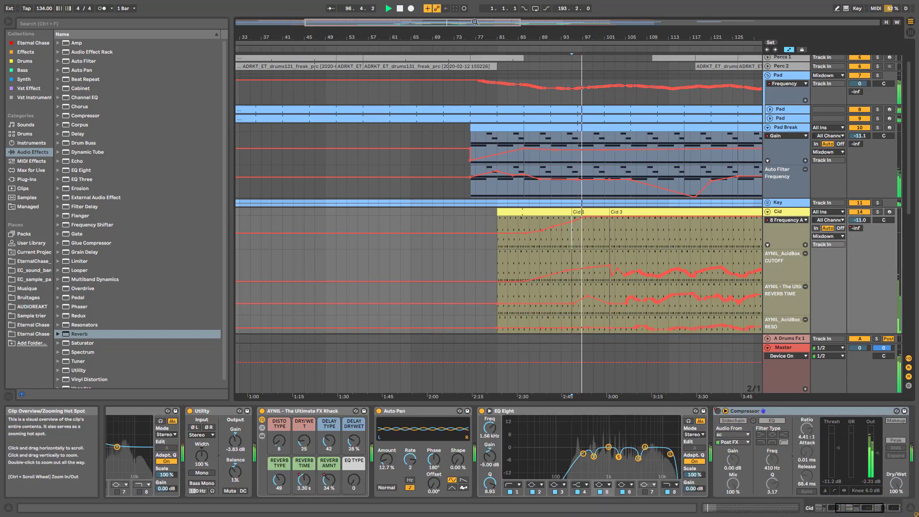
left_click_drag(582, 22, 530, 41)
scroll(484, 185, "up", 2)
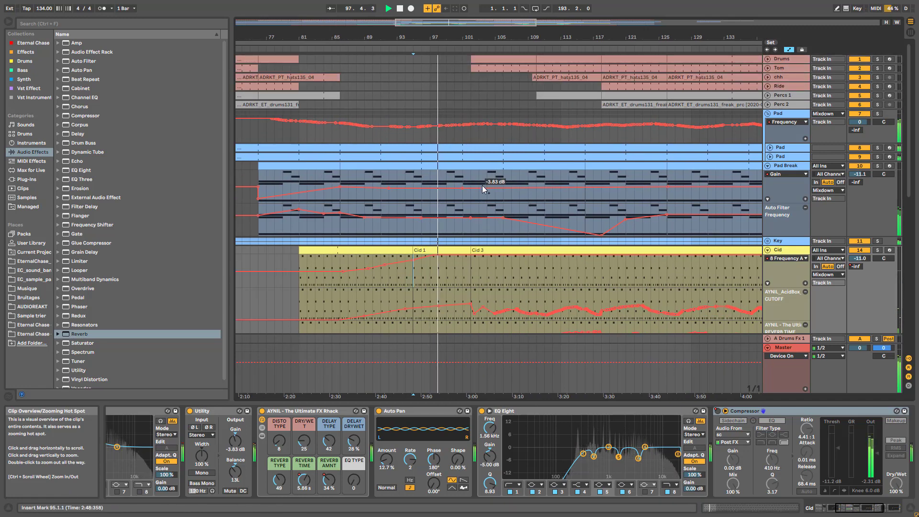
scroll(515, 185, "down", 10)
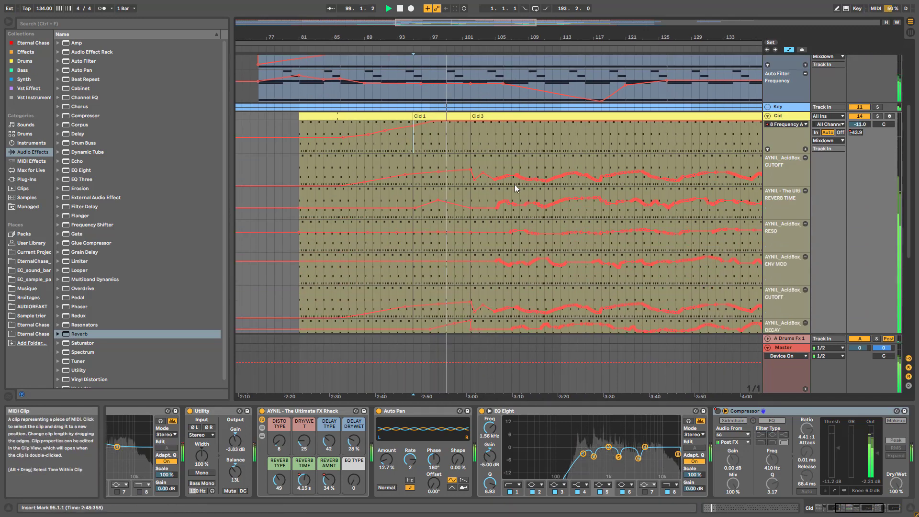
scroll(510, 194, "down", 1)
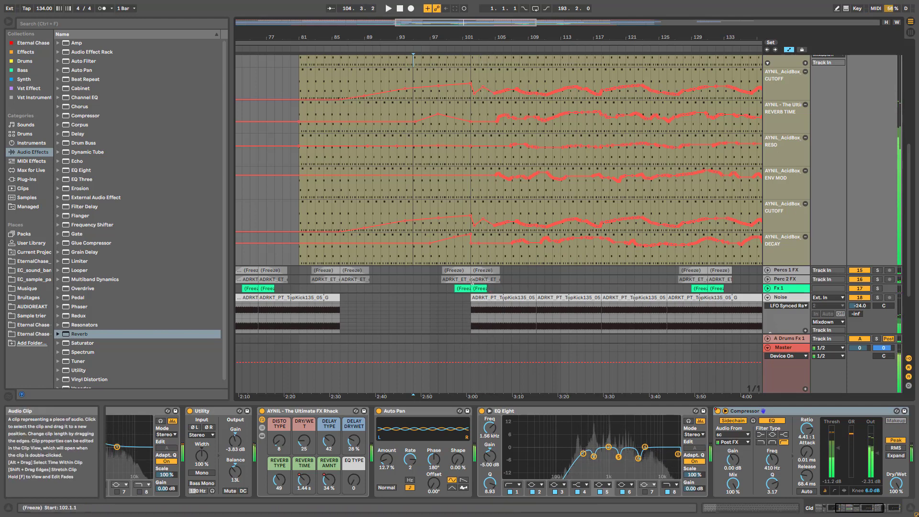
Unfold the Percs 1 FX track to inspect its clips, and fold it again.
left_click(767, 272)
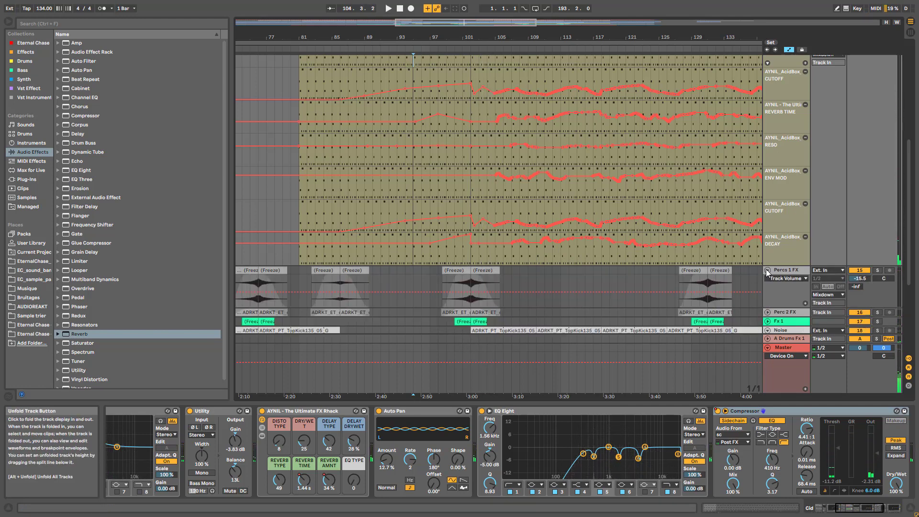
left_click(768, 271)
scroll(582, 183, "up", 4)
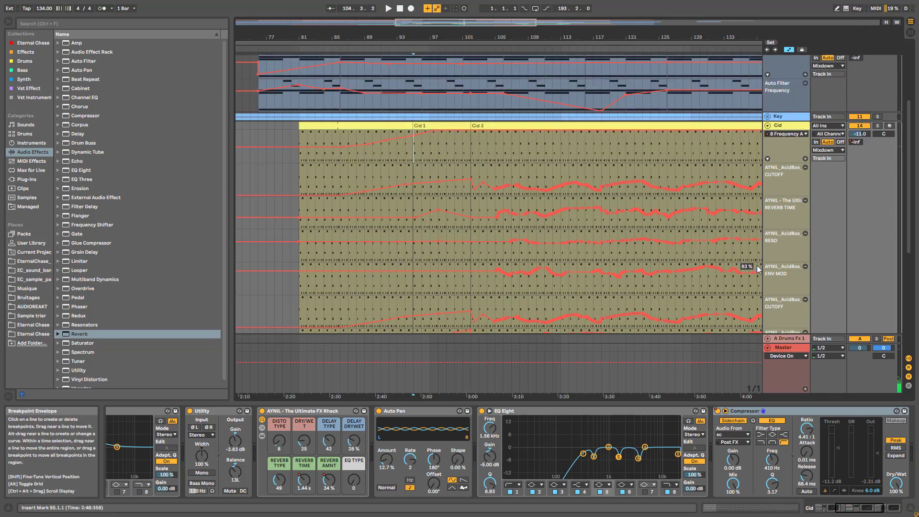
Play the transition into the Cid 3 clip twice from bar 100, checking the cutoff automation between passes.
left_click(458, 156)
key("space")
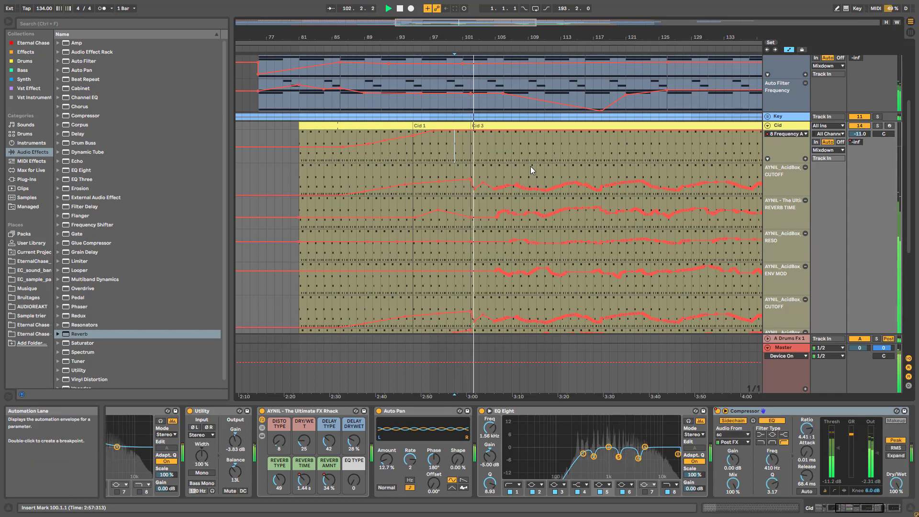
key("space")
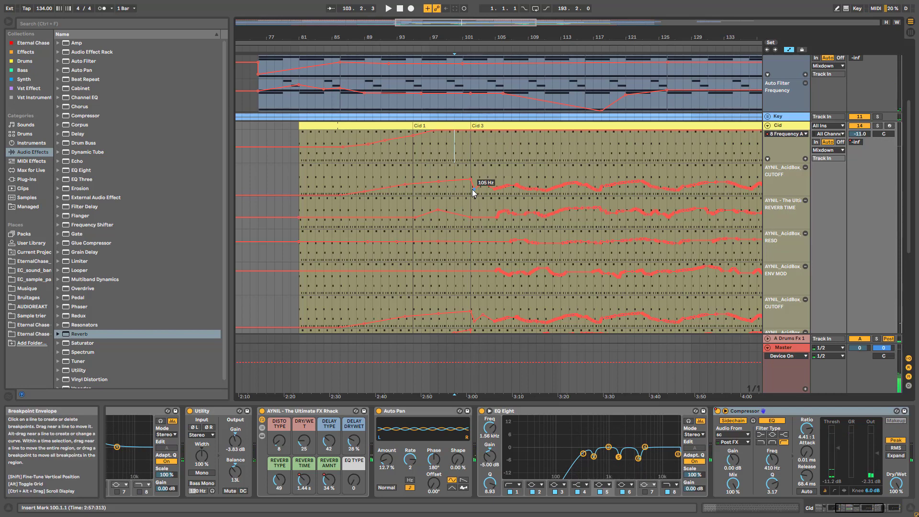
key("space")
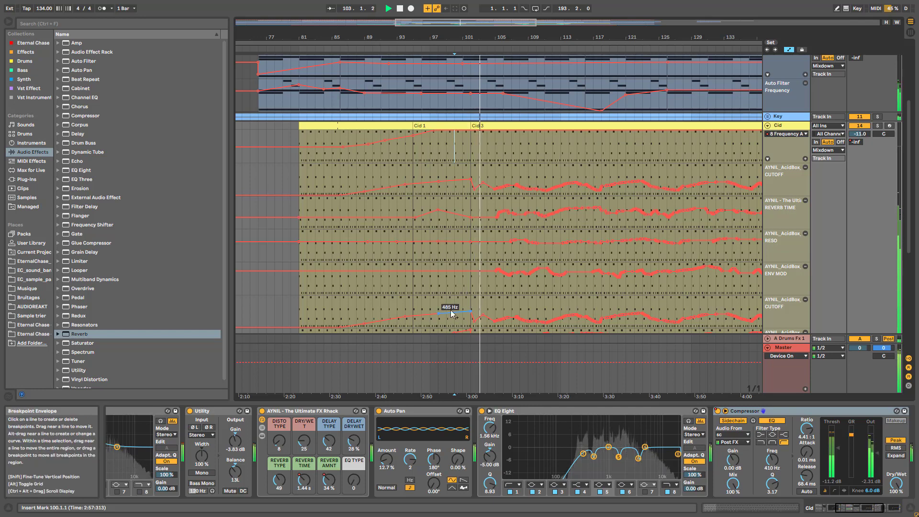
Fold the Pad Break track and widen the arrangement view to take in the entire Cid part.
scroll(460, 291, "up", 5)
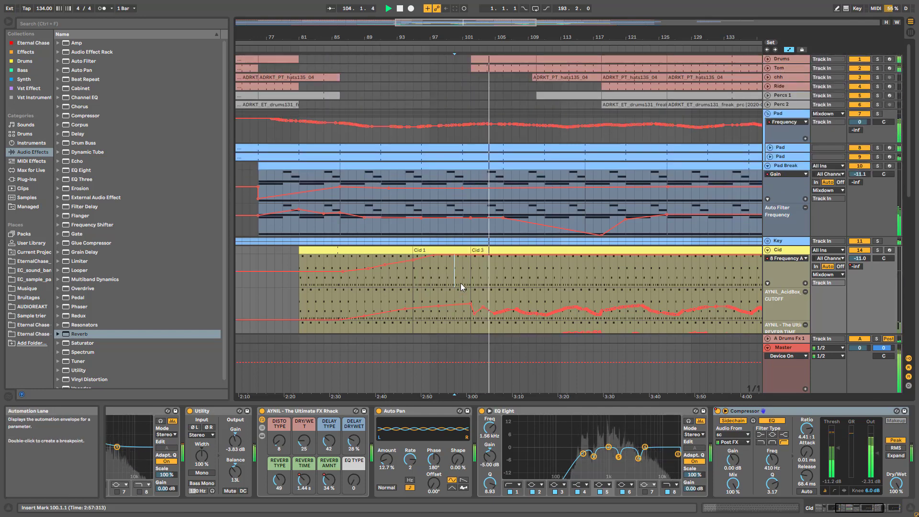
left_click(767, 166)
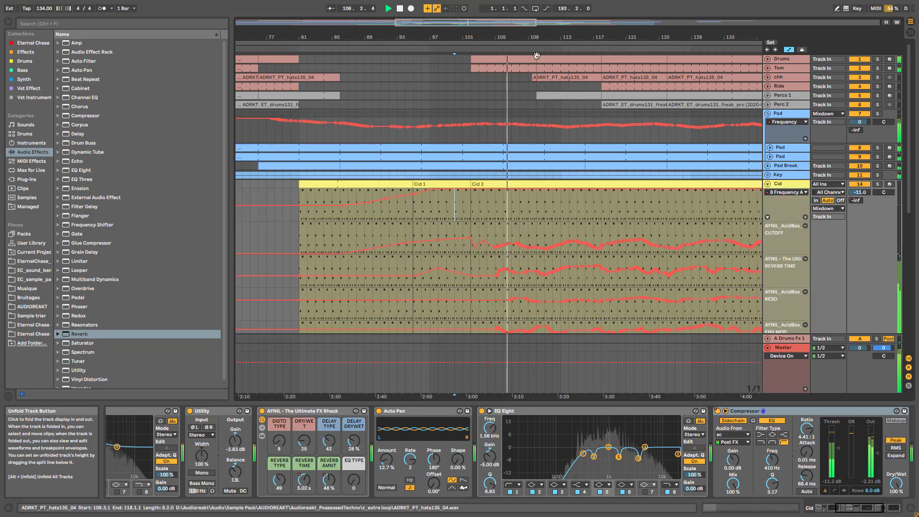
left_click_drag(466, 23, 500, 15)
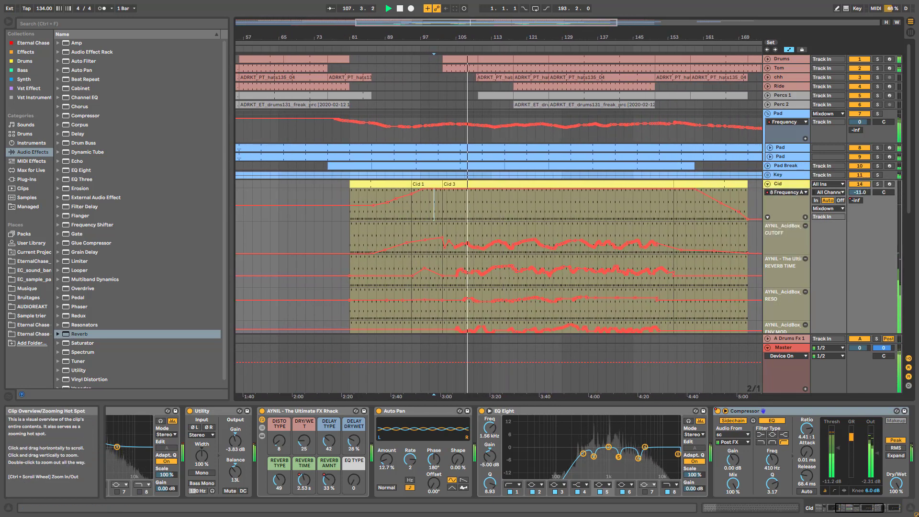
Examine the Cid track's cutoff, reverb time, reso, env mod and decay automation lanes, stop playback, and fold the track.
scroll(513, 261, "down", 5)
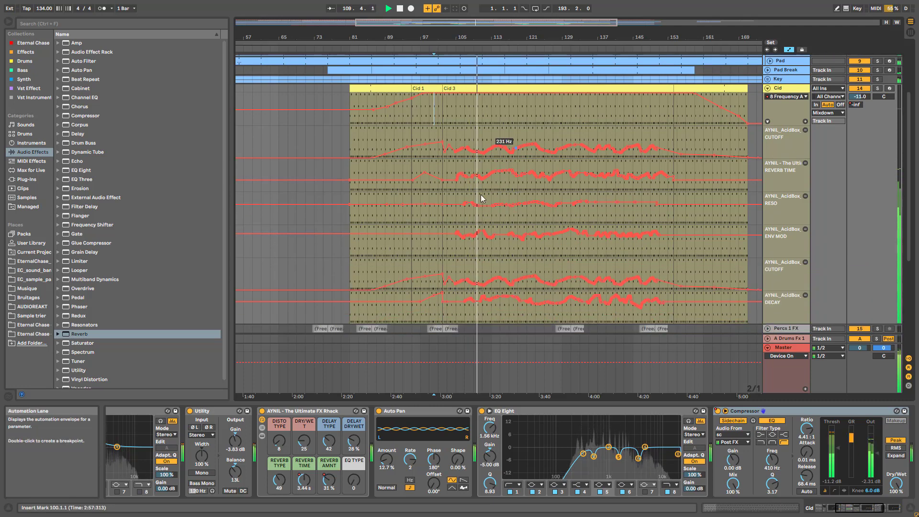
scroll(663, 251, "up", 2)
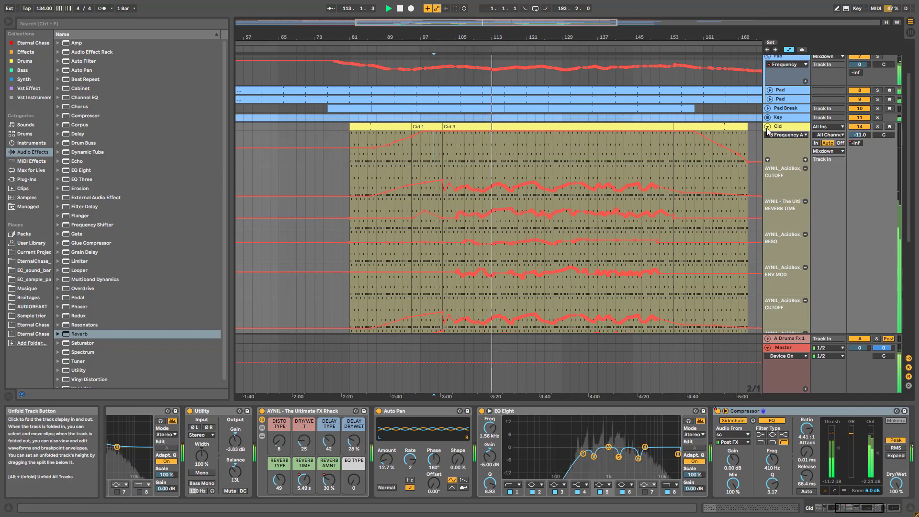
scroll(769, 157, "up", 3)
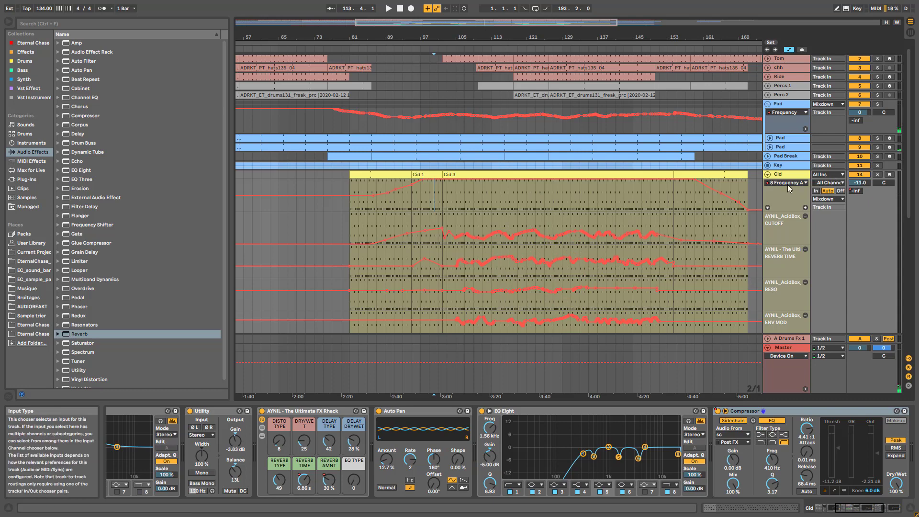
left_click(767, 174)
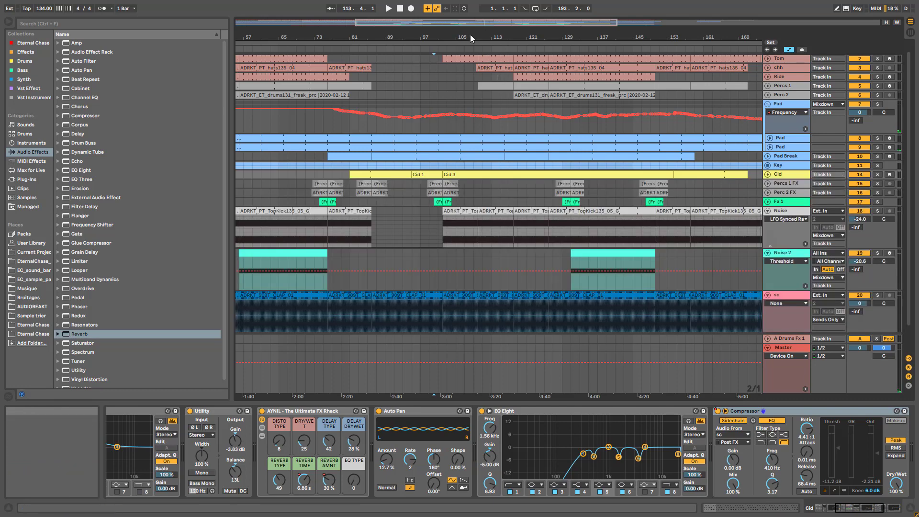
Play from bar 109 and examine how the chh, Ride, Percs 1 and Perc 2 clips build after the break.
left_click_drag(473, 21, 403, 65)
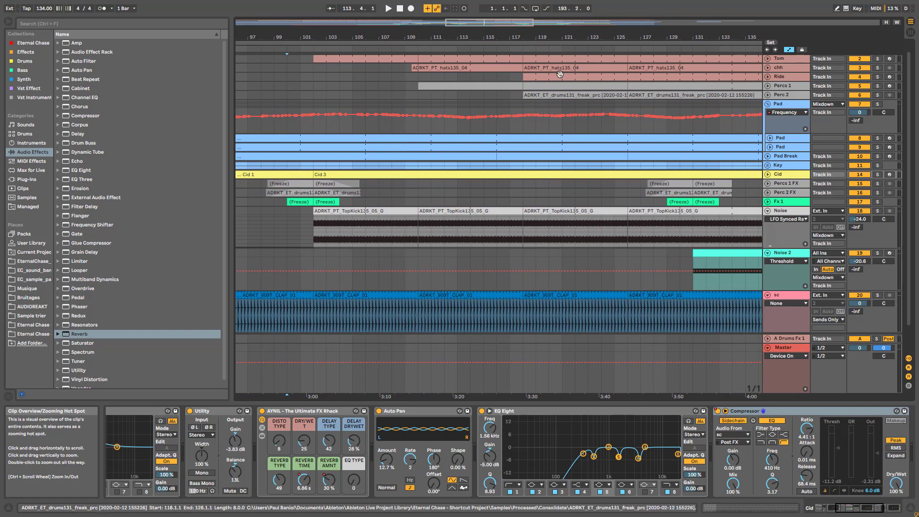
left_click(409, 90)
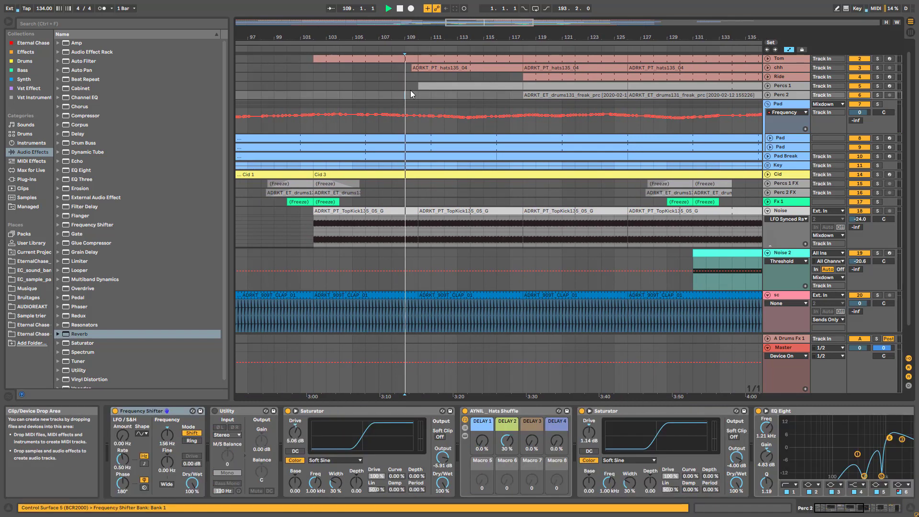
key("space")
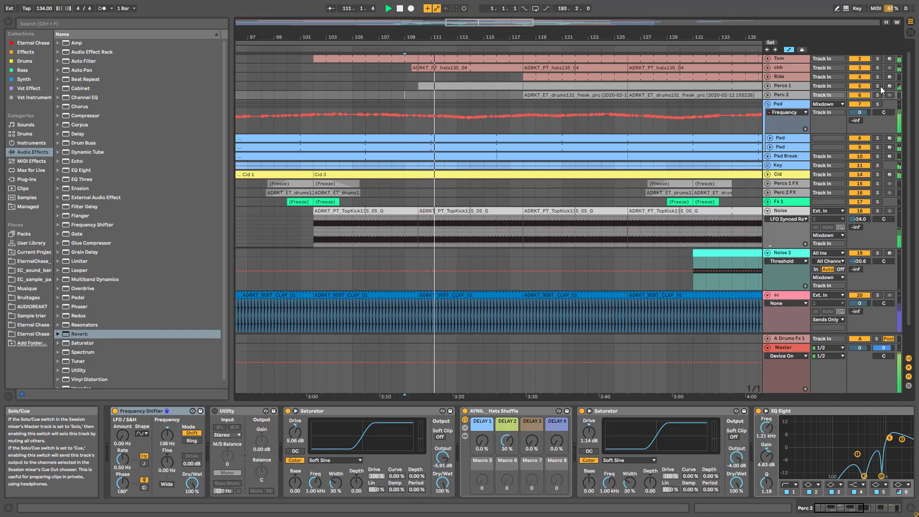
scroll(414, 93, "up", 4)
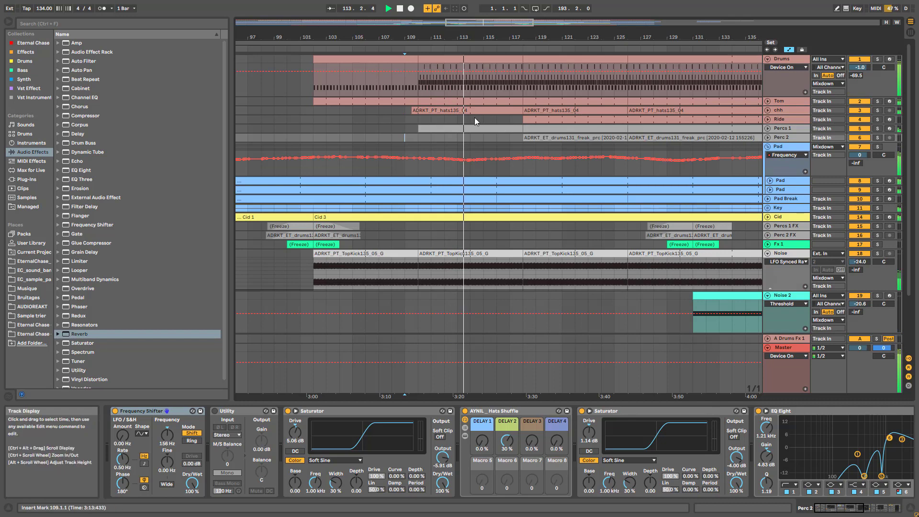
left_click(508, 109)
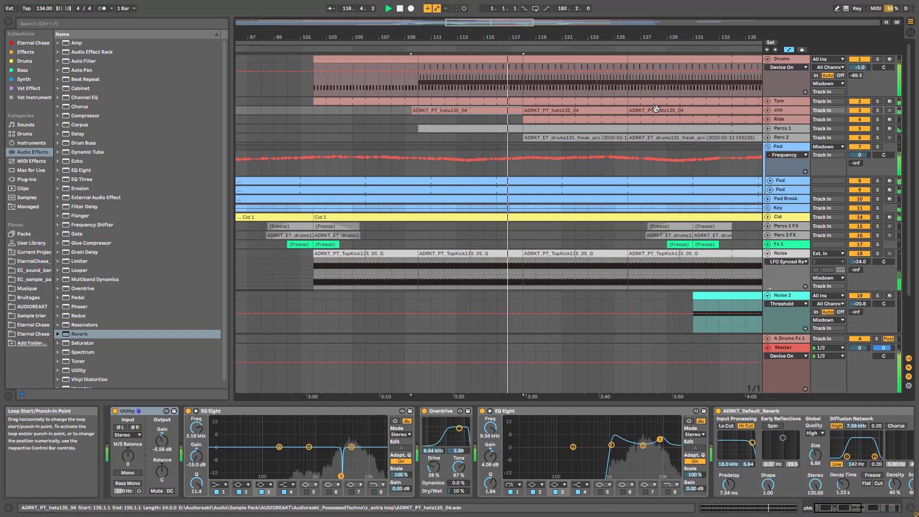
scroll(607, 172, "down", 1)
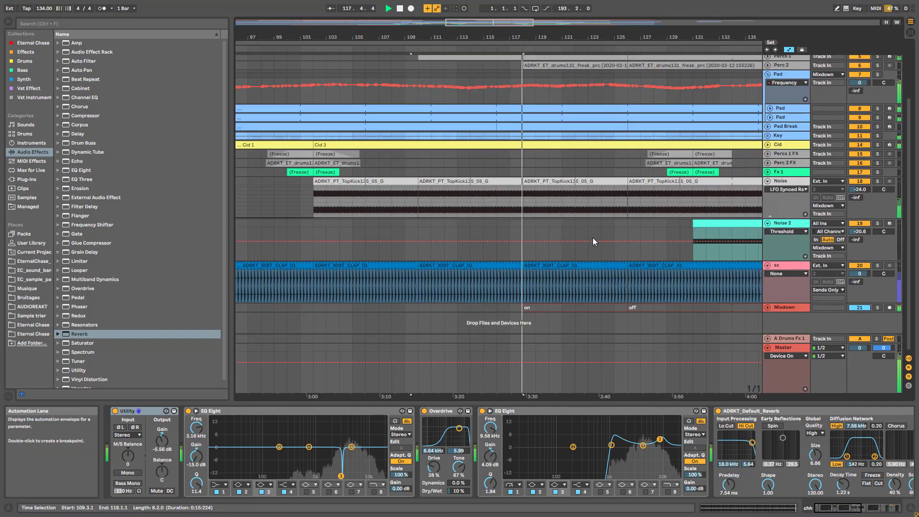
scroll(599, 242, "up", 1)
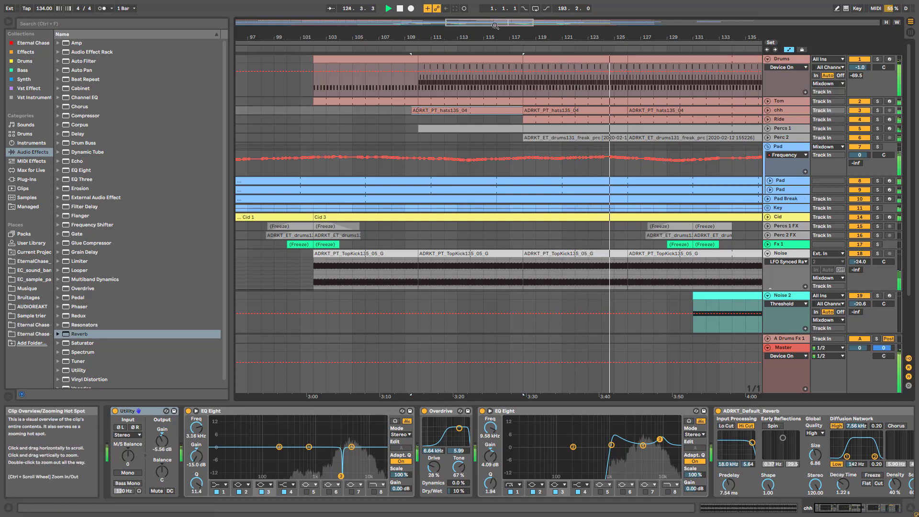
left_click_drag(495, 26, 411, 17)
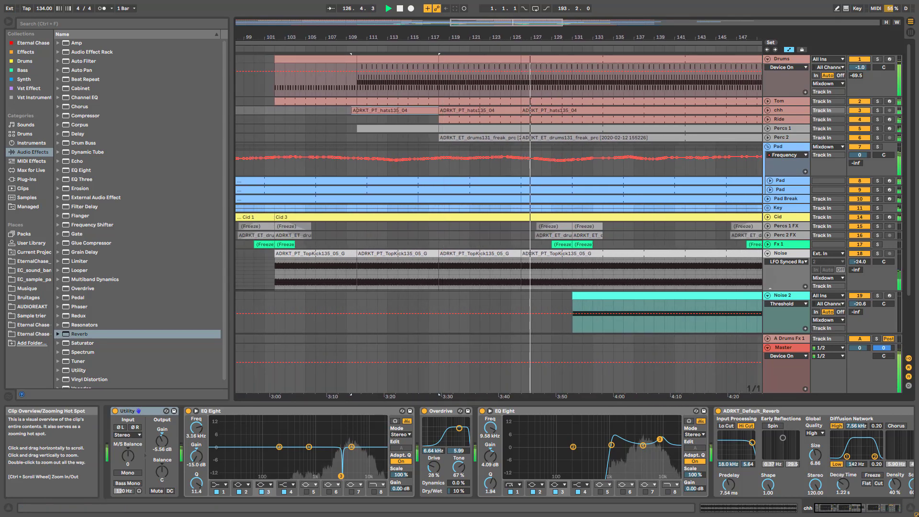
Unfold the Mixdown track and show the Device On automation of its EQ Eight.
scroll(766, 311, "down", 3)
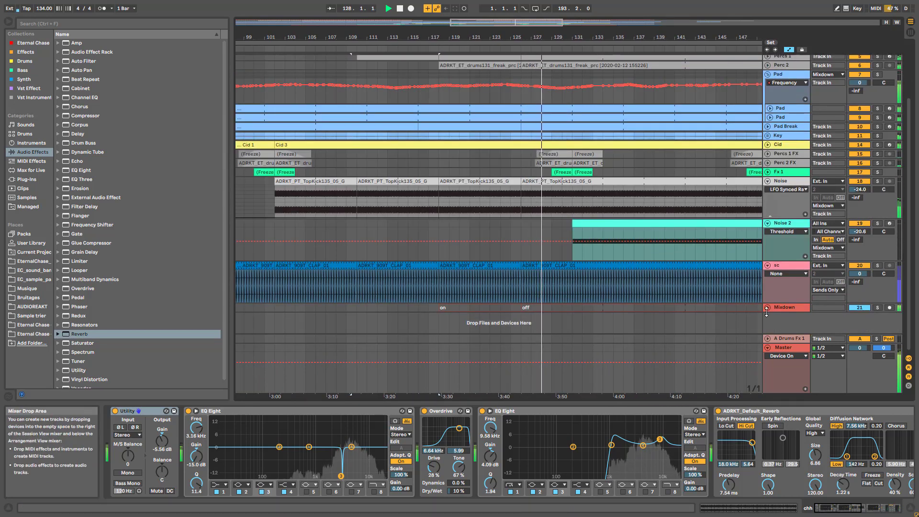
left_click(766, 311)
left_click(767, 307)
scroll(780, 297, "down", 2)
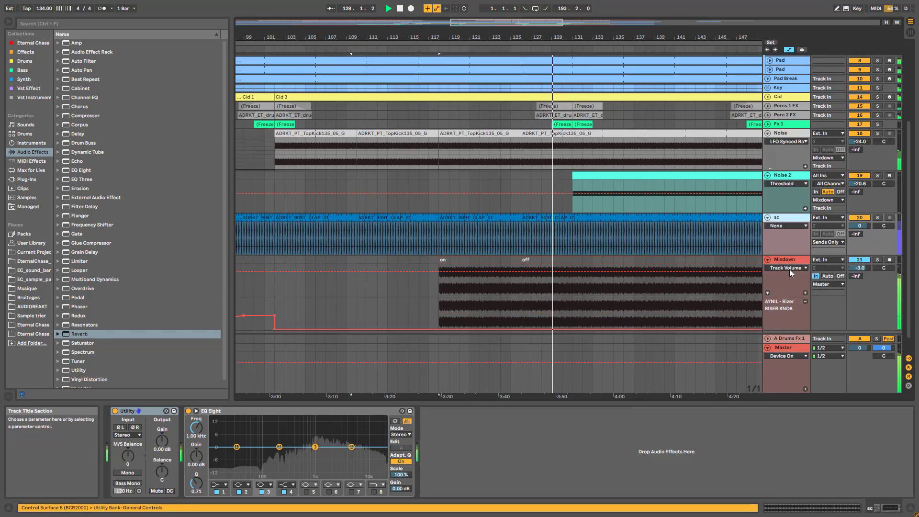
left_click(788, 260)
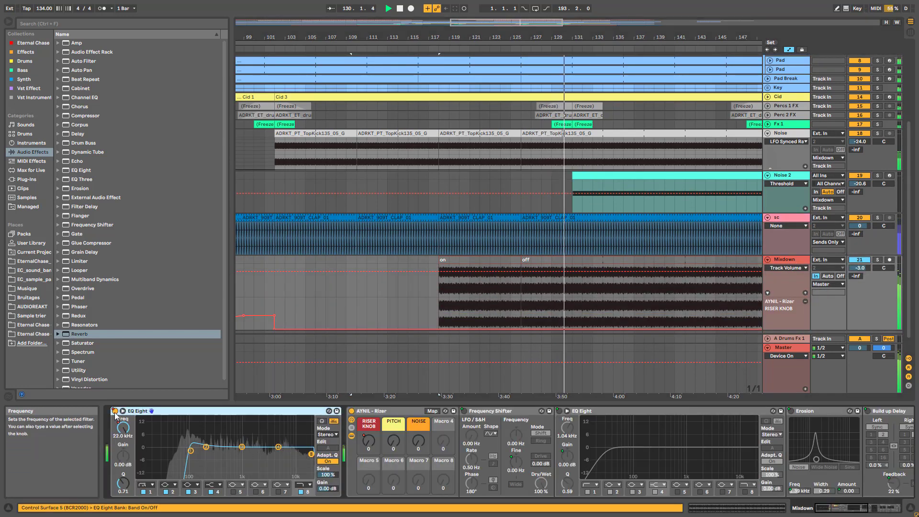
left_click(780, 265)
left_click(777, 291)
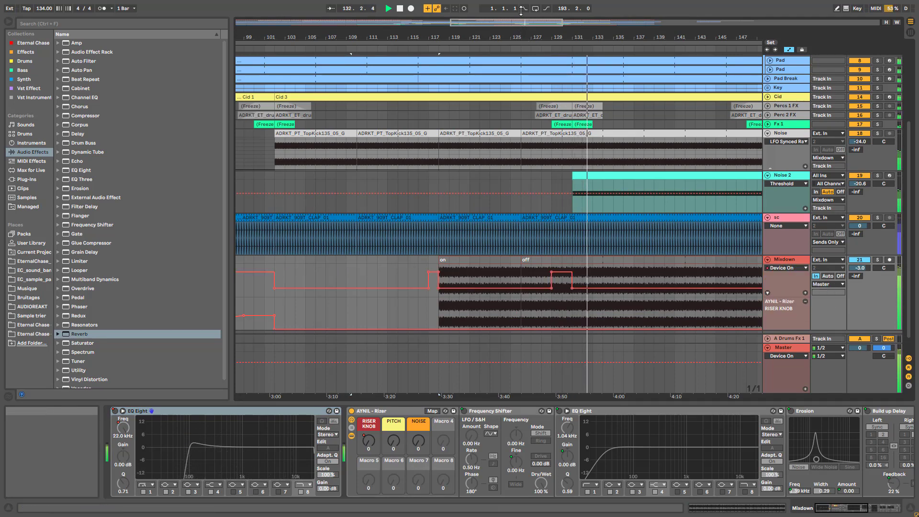
Solo the Noise 2 track briefly to hear it alone, and turn the solo off again.
left_click(878, 175)
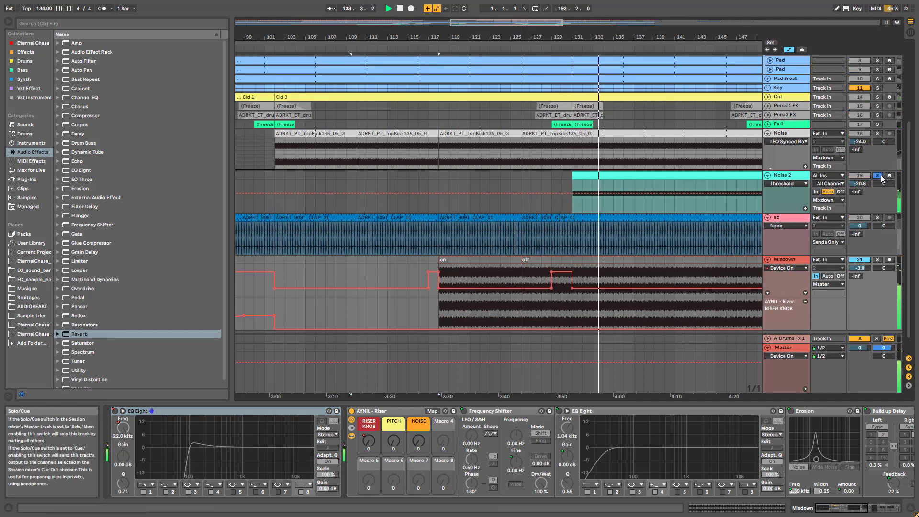
left_click(879, 175)
Fold the Pad group and the Drums track, and widen the view to most of the arrangement.
left_click_drag(506, 22, 550, 24)
scroll(498, 140, "up", 5)
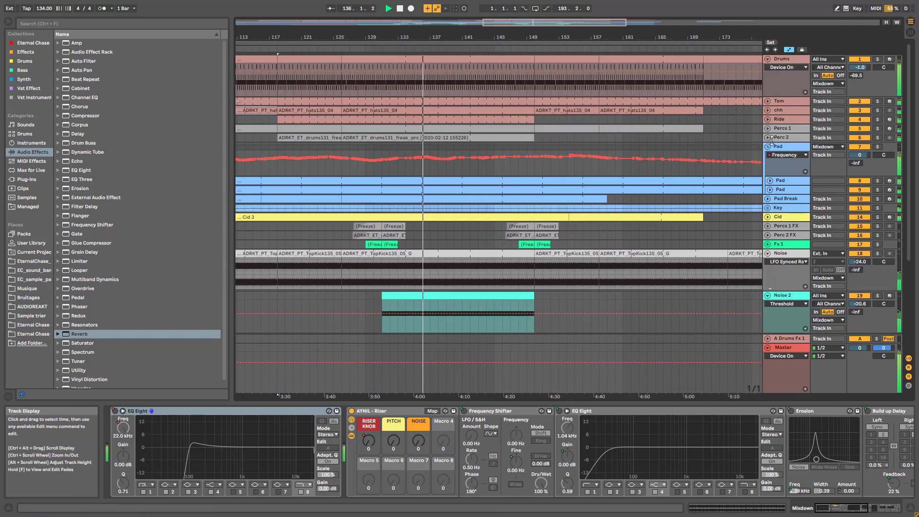
left_click(767, 146)
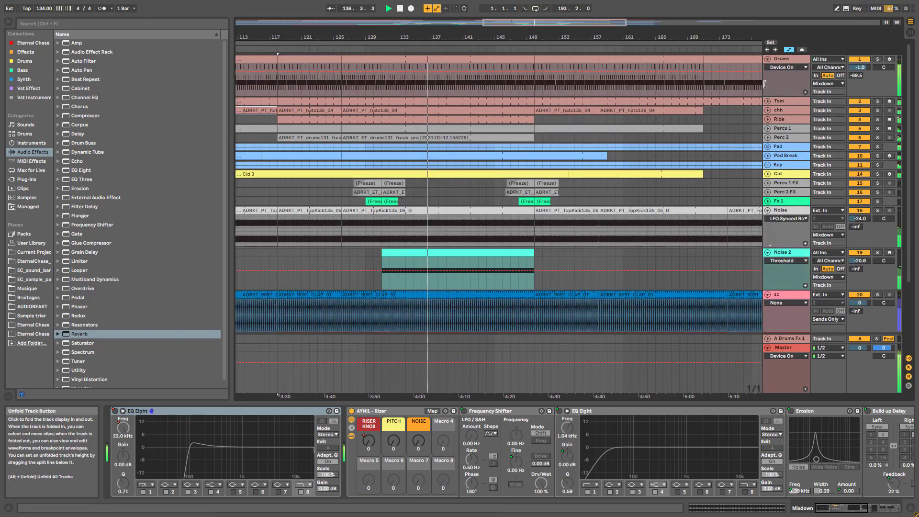
left_click(768, 58)
left_click_drag(527, 22, 530, 27)
left_click_drag(459, 24, 473, 20)
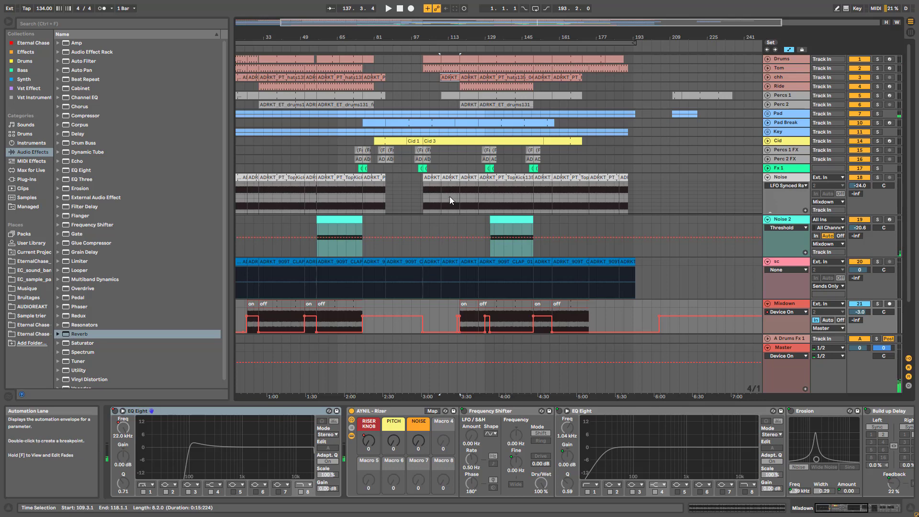
Play the transition from bar 147, just before the last Fx 1 clips, and stop playback around bar 159.
left_click_drag(447, 23, 475, 74)
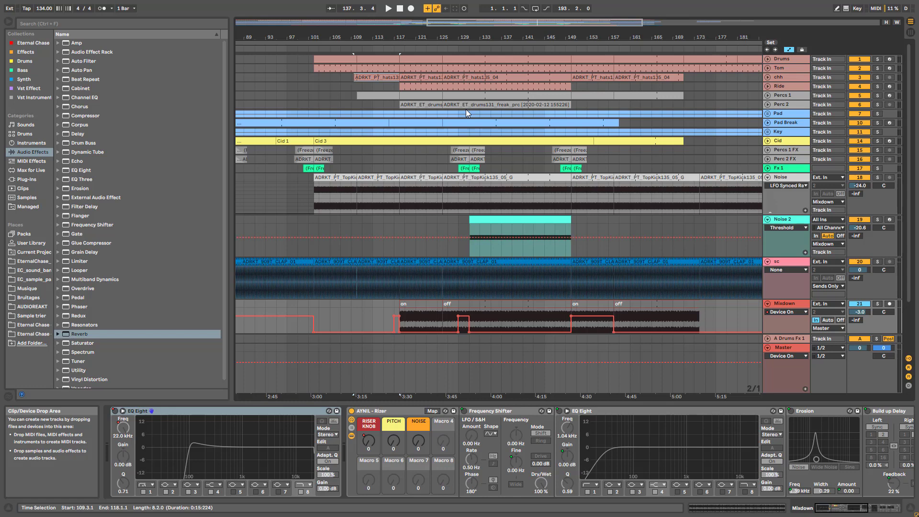
left_click(469, 228)
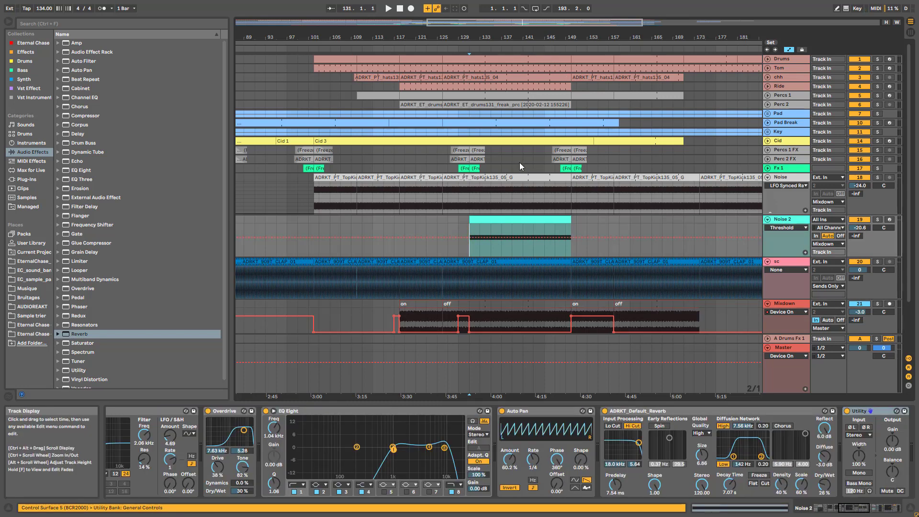
key("space")
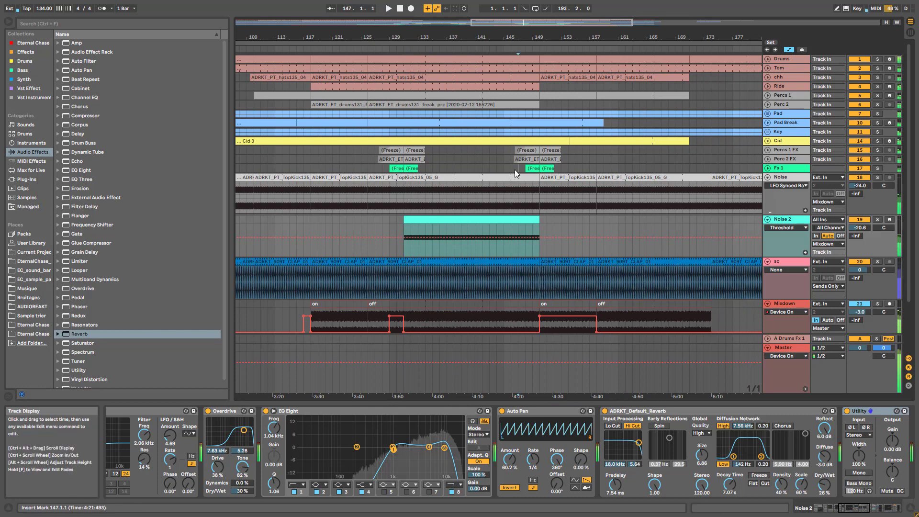
left_click(515, 169)
mouse_move(559, 22)
left_mouse_down()
mouse_move(559, 5)
mouse_move(552, 36)
mouse_move(547, 27)
left_mouse_up()
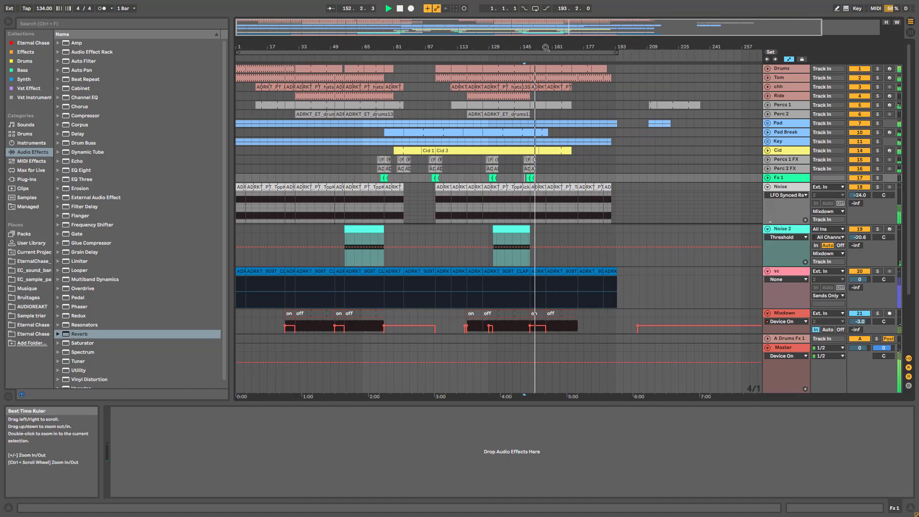
left_click(533, 126)
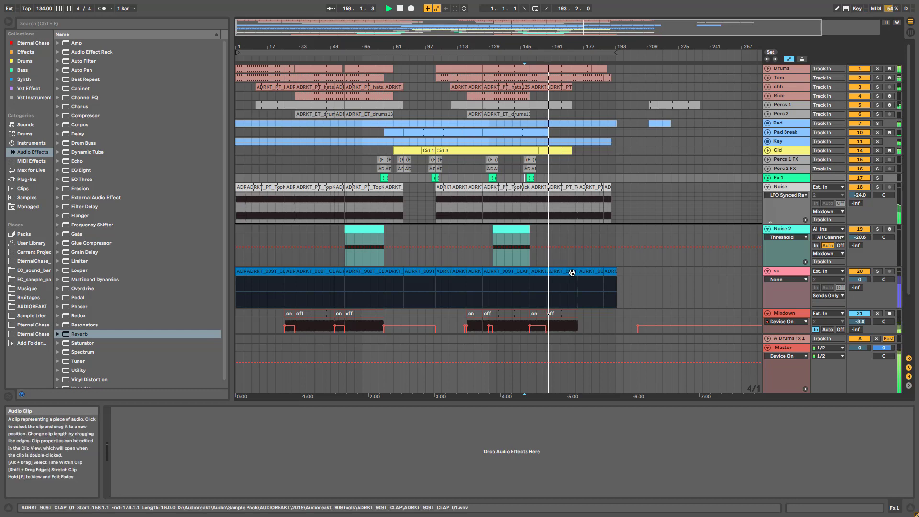
key("space")
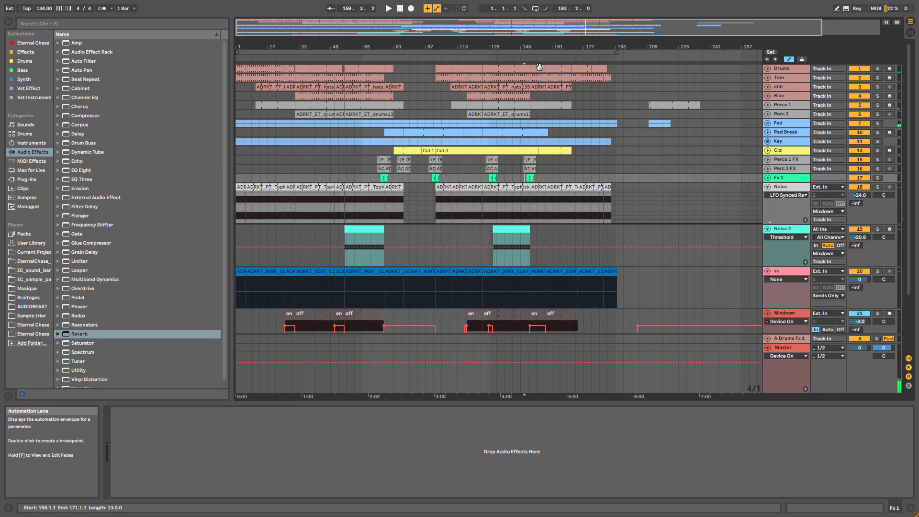
Unfold the Cid track and the Pad group to examine their frequency automation near the track's end, and fold Pad again.
left_click_drag(519, 28, 664, 45)
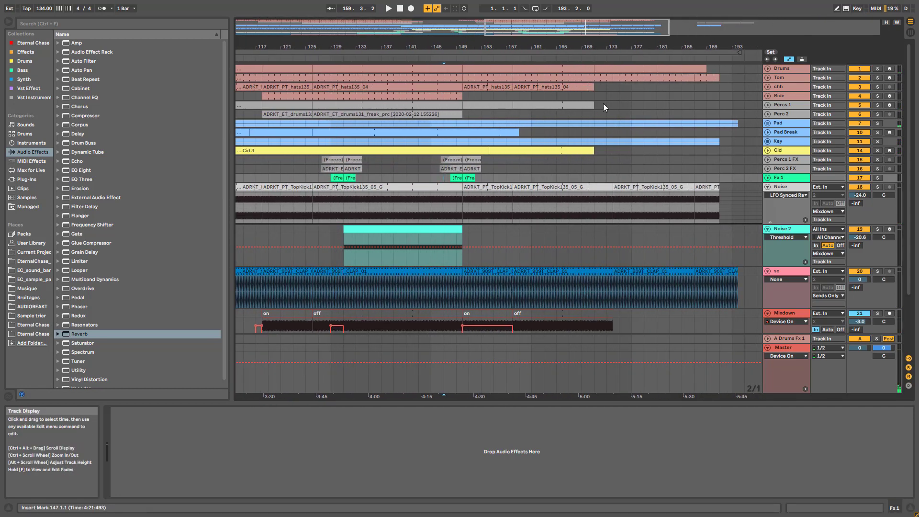
left_click(767, 150)
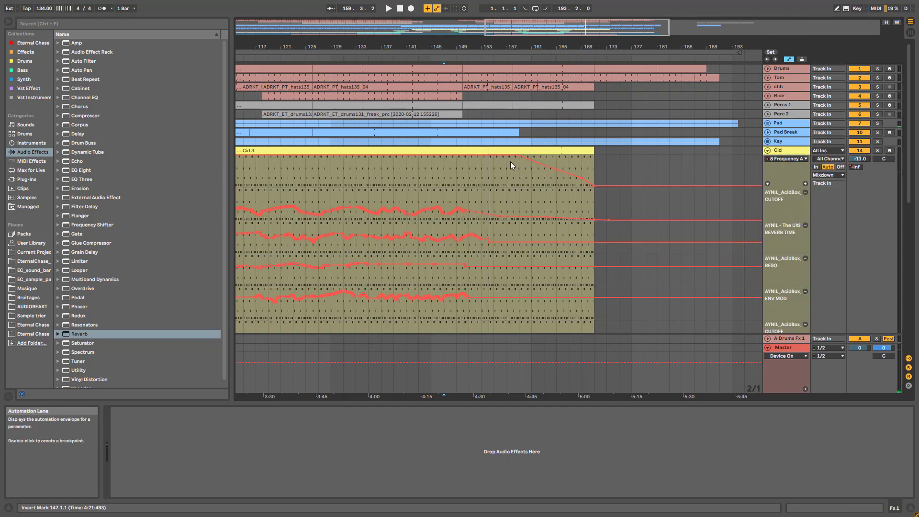
left_click(767, 124)
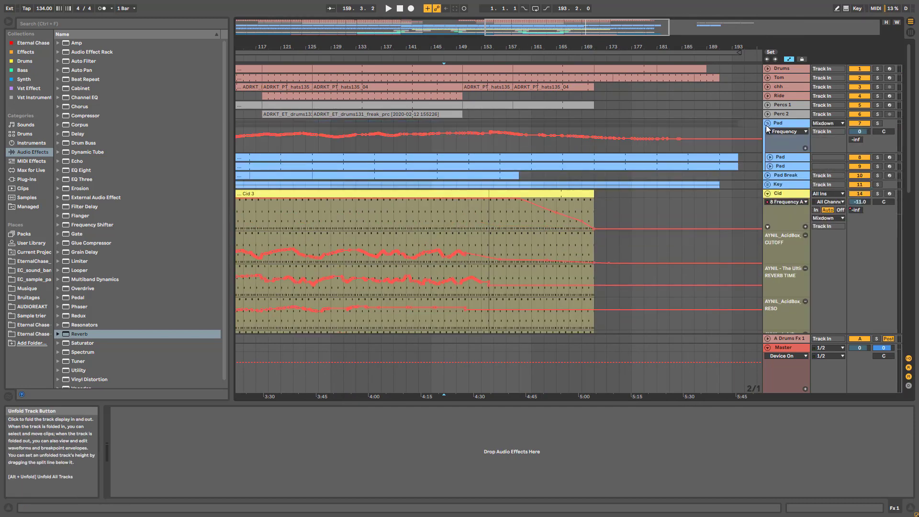
left_click(767, 123)
Unfold the Pad group and its first Pad track in the first half, and examine the automation down to Mixdown.
left_click_drag(632, 29, 443, 35)
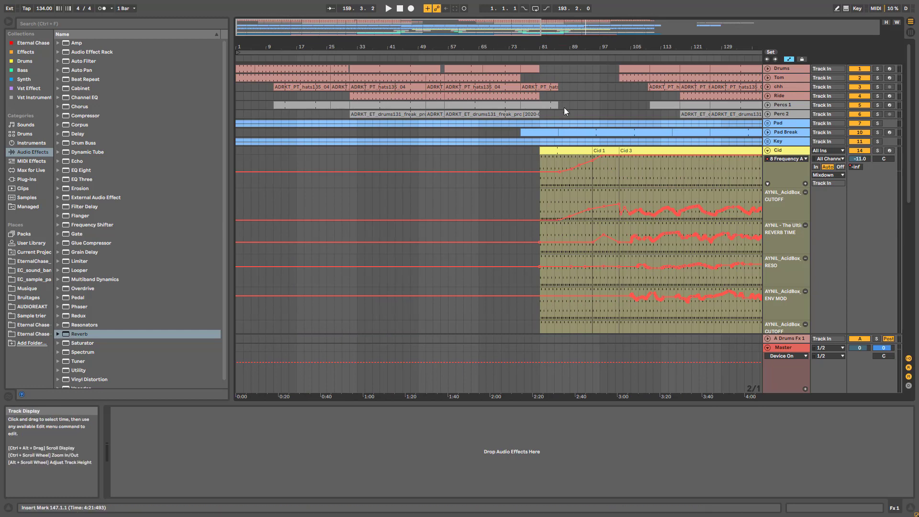
left_click(767, 122)
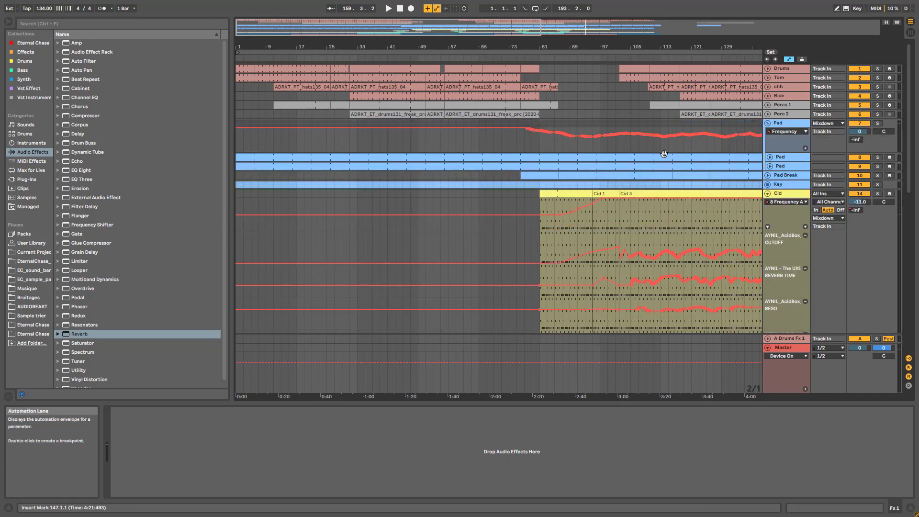
left_click(769, 157)
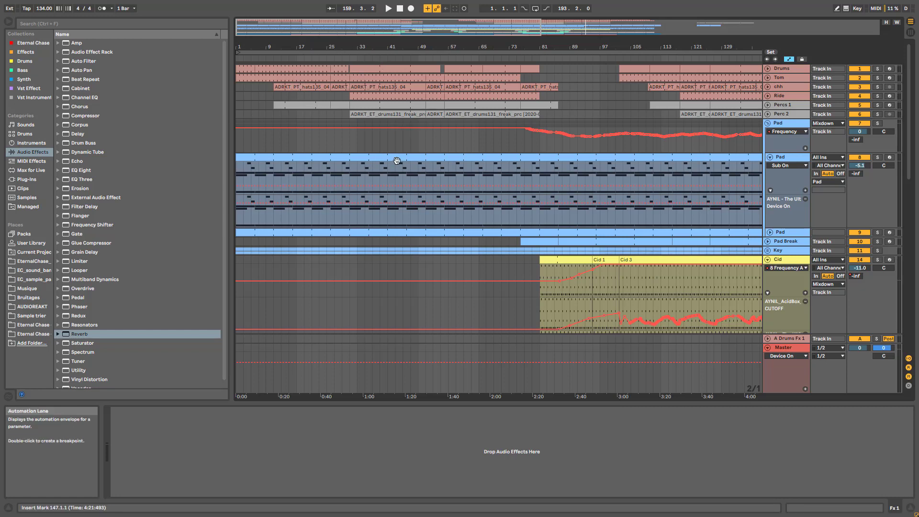
scroll(391, 202, "down", 10)
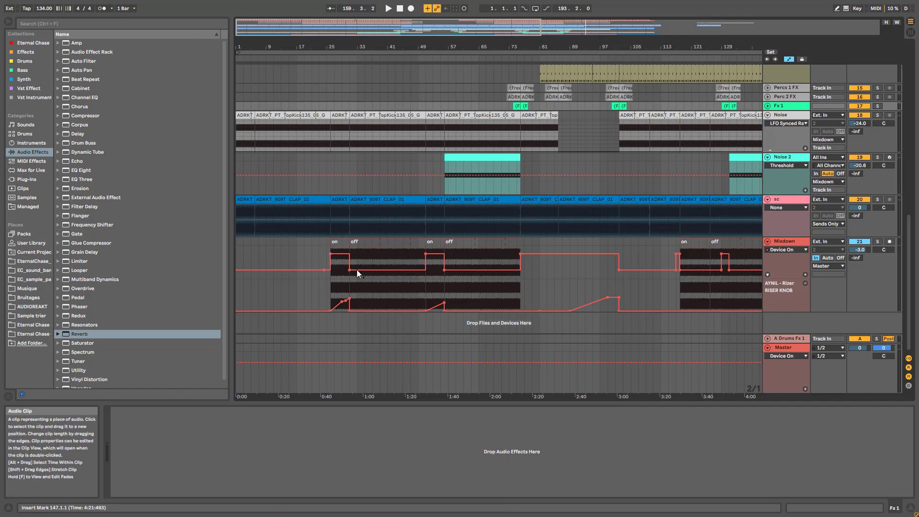
scroll(312, 87, "up", 4)
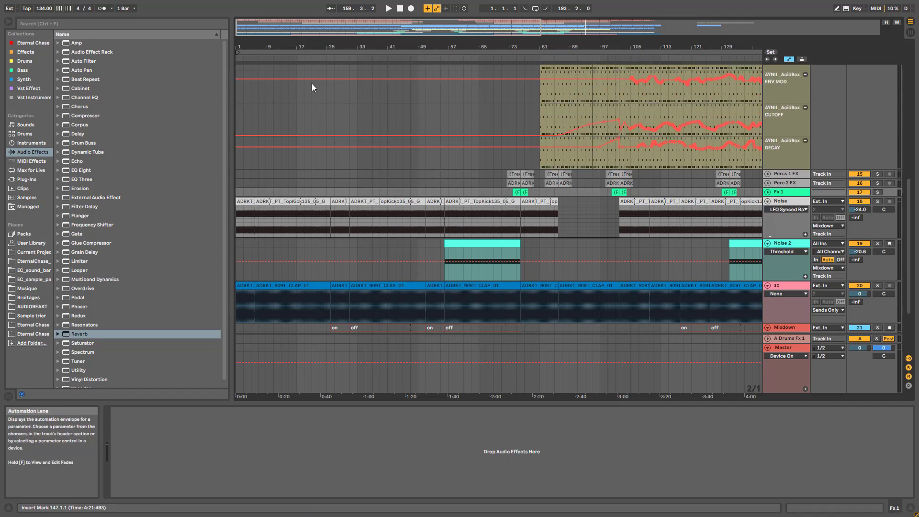
scroll(265, 280, "down", 2)
scroll(299, 248, "up", 3)
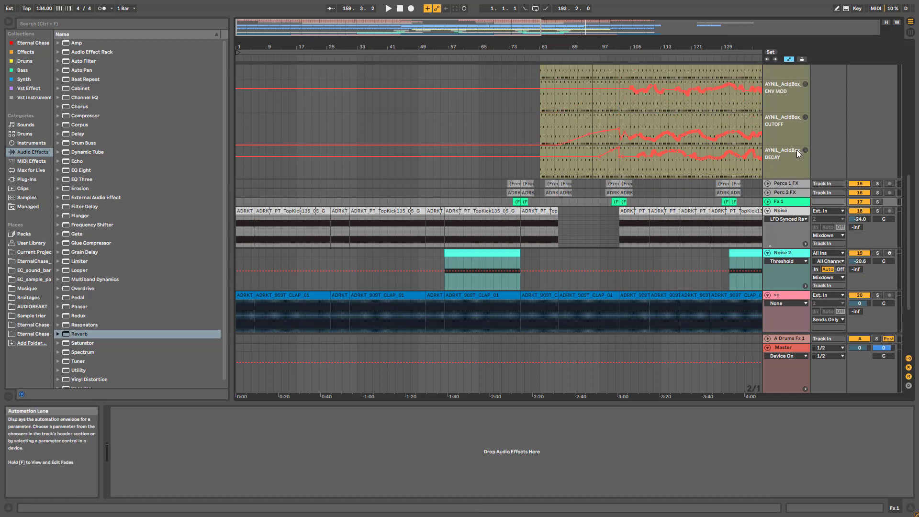
Fold the Cid track and the Pad group, and select the first Noise 2 clip to show its device chain.
scroll(794, 143, "up", 5)
scroll(778, 94, "up", 3)
left_click(768, 106)
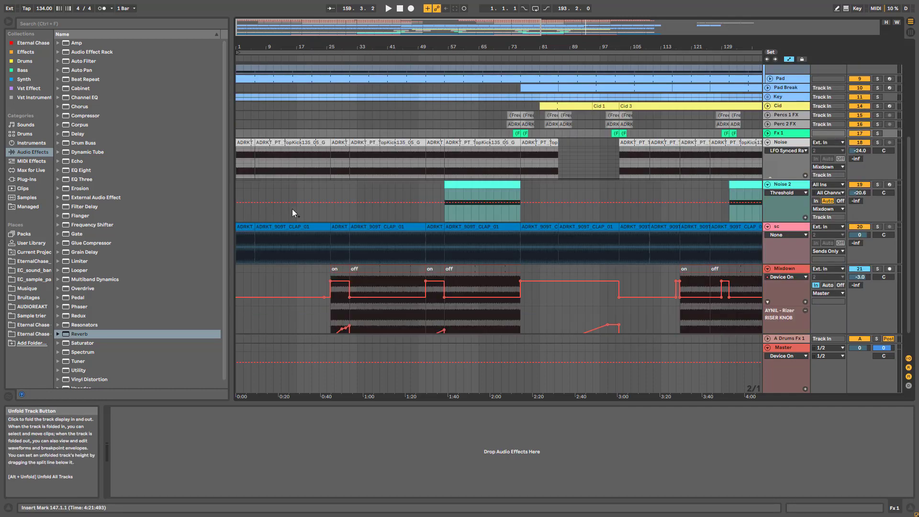
scroll(766, 91, "up", 6)
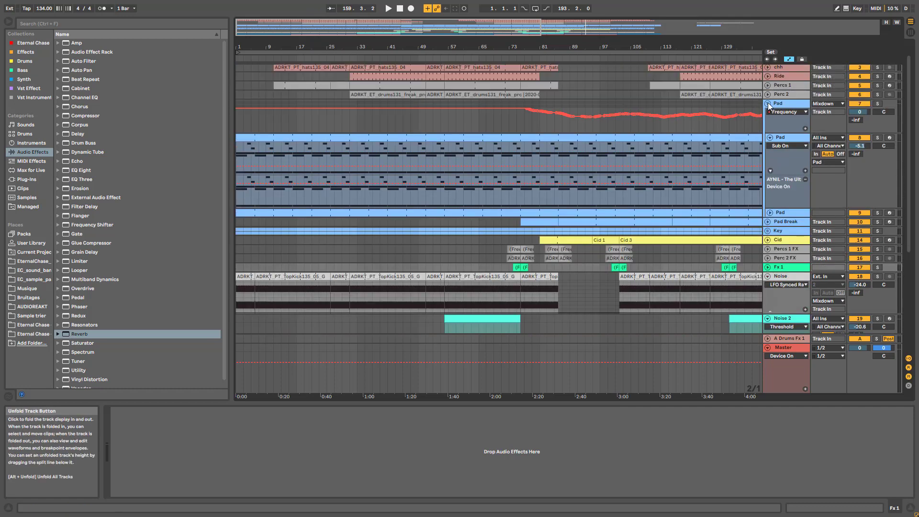
left_click(768, 104)
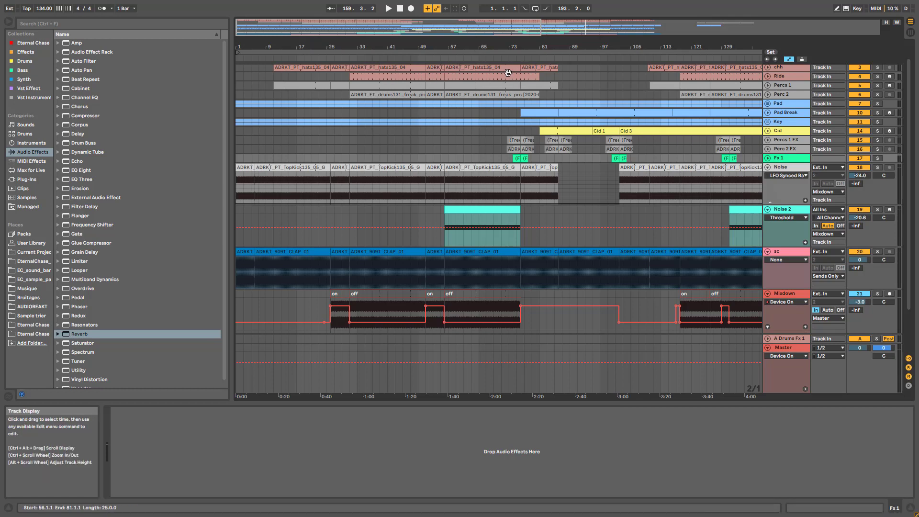
left_click(474, 212)
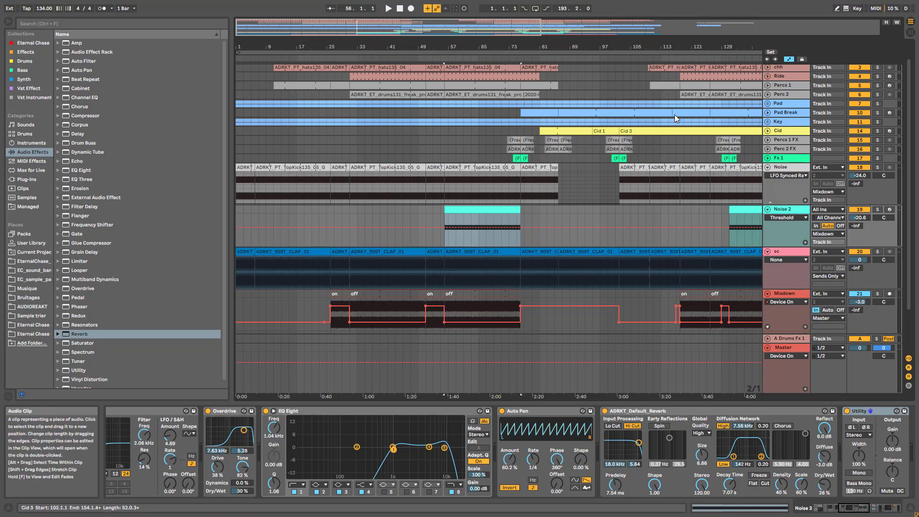
left_click_drag(522, 37, 684, 39)
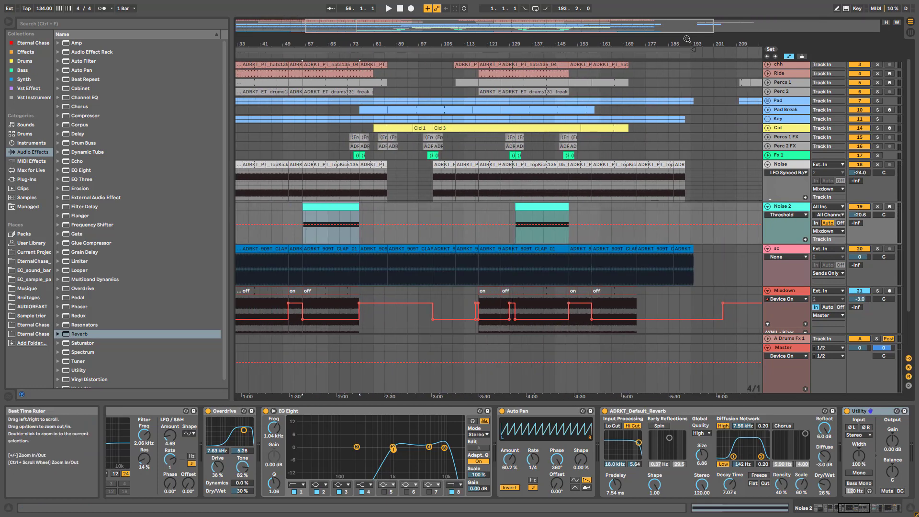
Look through the clips and scenes of all tracks in Session View, and return to Arrangement View.
key("Tab")
scroll(531, 94, "up", 2)
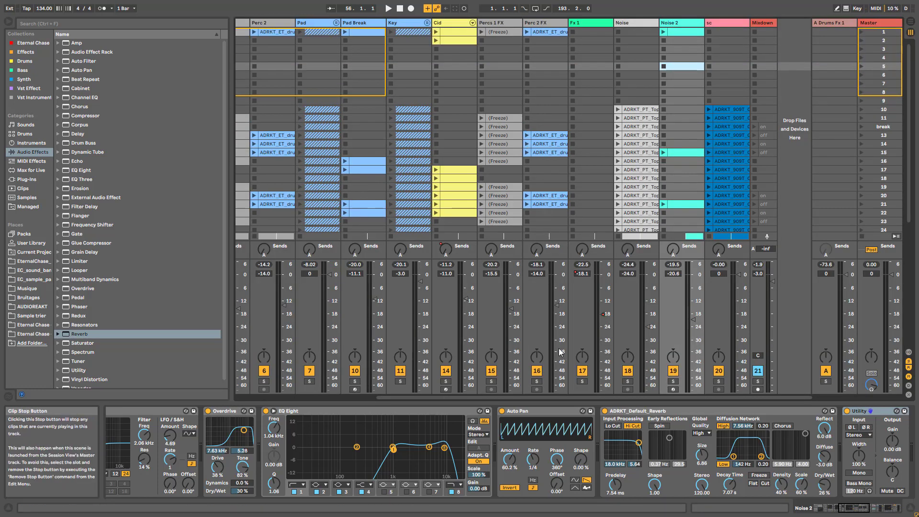
left_click_drag(550, 398, 345, 25)
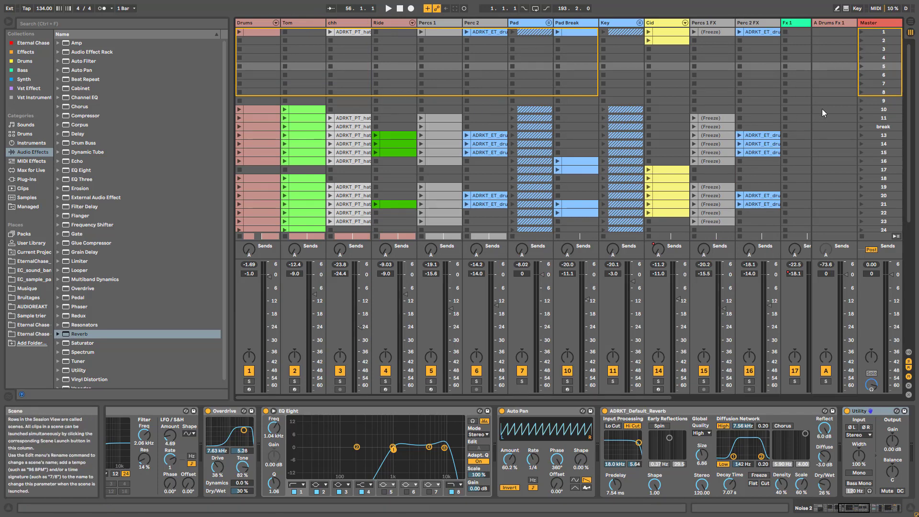
scroll(852, 128, "down", 3)
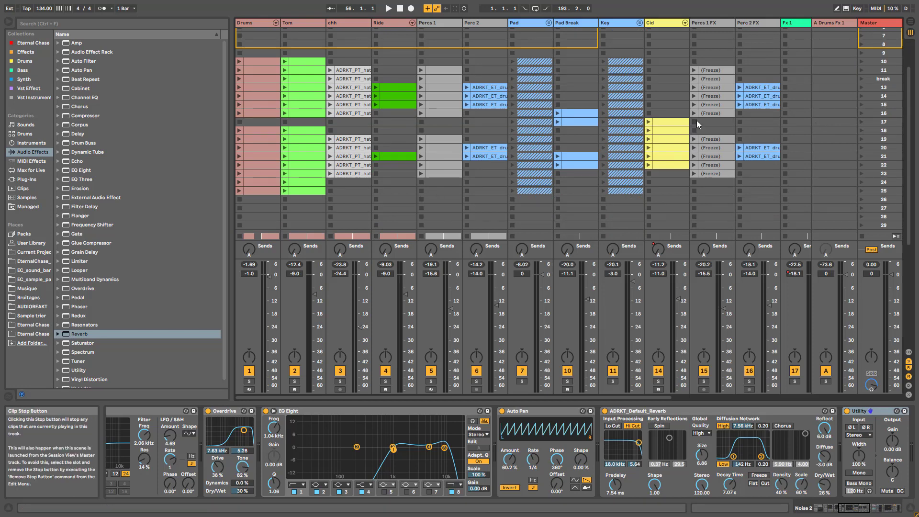
key("Tab")
scroll(525, 212, "up", 2)
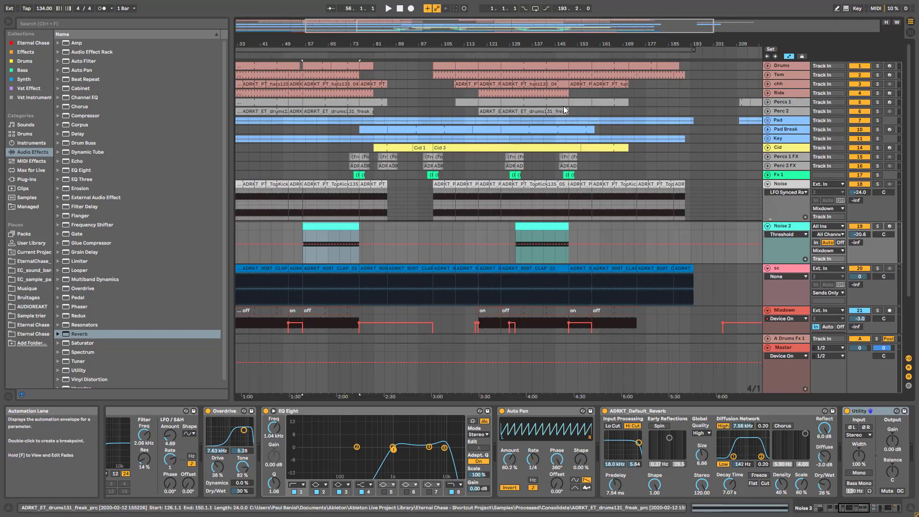
Fold the Noise, Noise 2, sc and Mixdown tracks, and fit the whole arrangement into view.
left_click(772, 186)
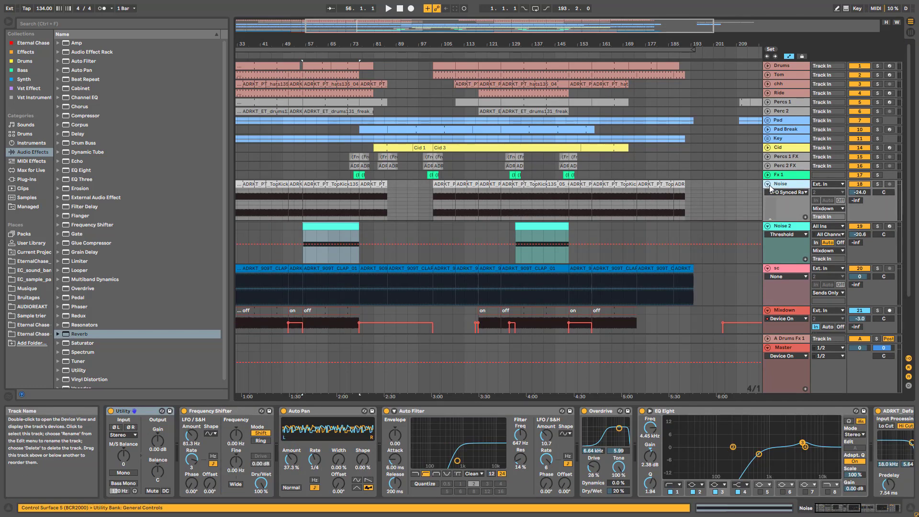
left_click(767, 184)
left_click(767, 193)
left_click(767, 202)
left_click(768, 211)
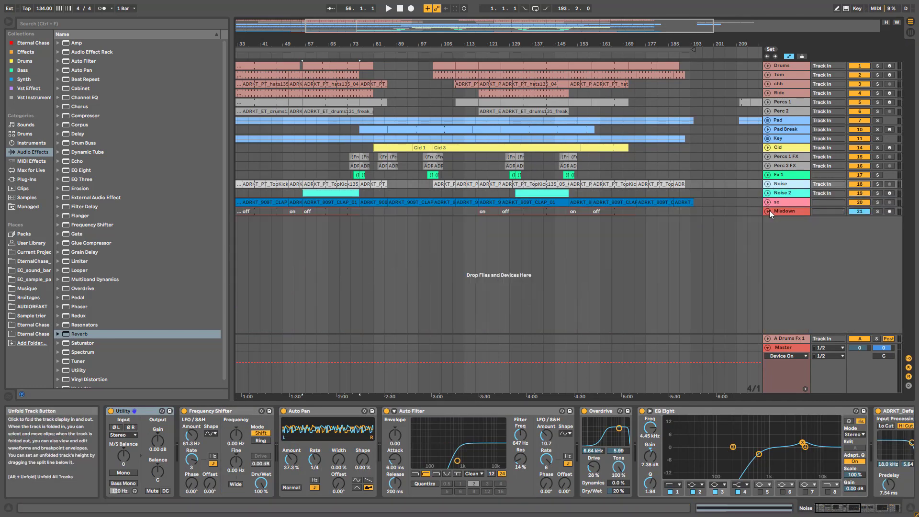
key("w")
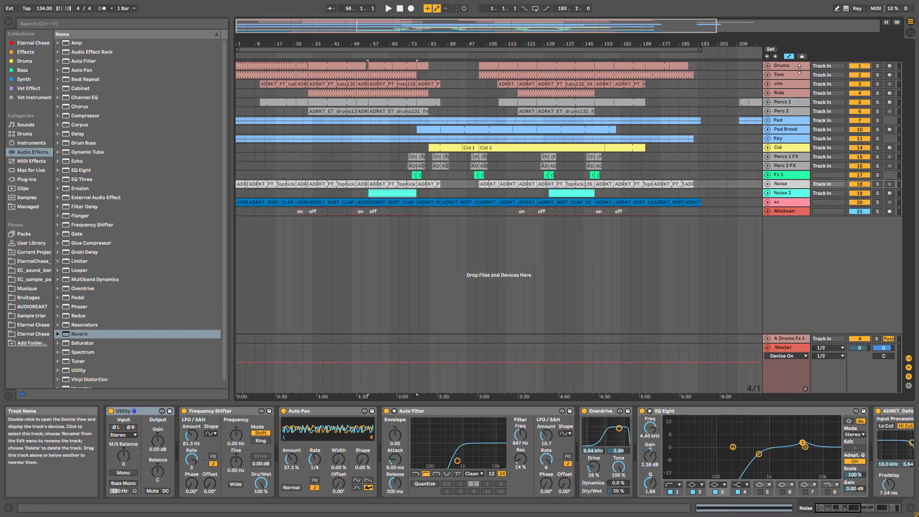